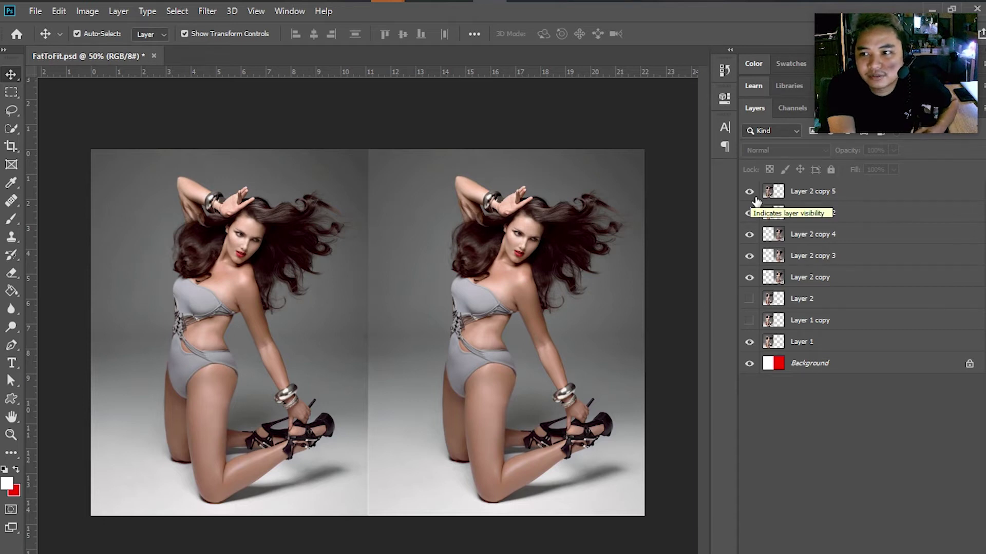
# Step: Preview the left photo without Layer 2 copy 5, and place a duplicate of Layer 1 at the top of the layer stack
pyautogui.click(750, 192)
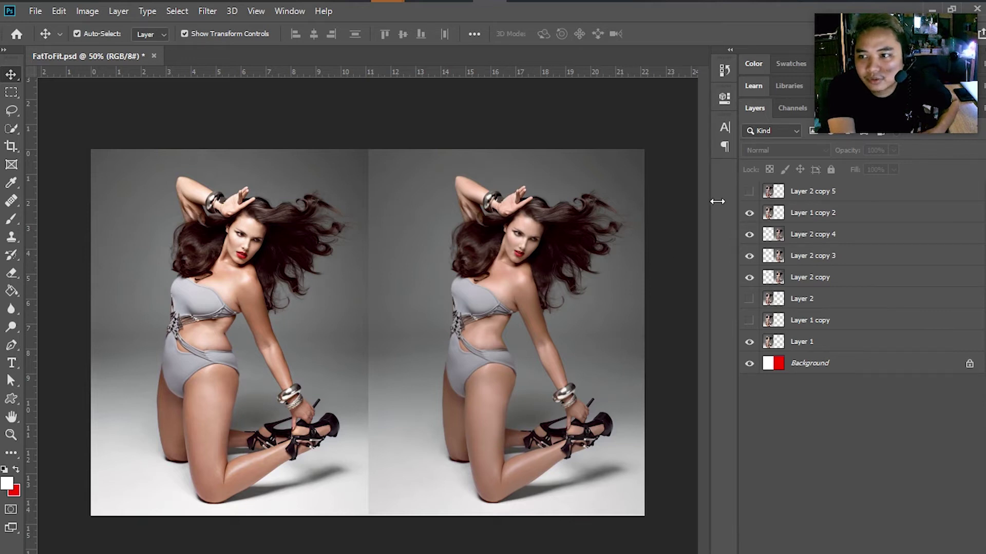
pyautogui.click(749, 191)
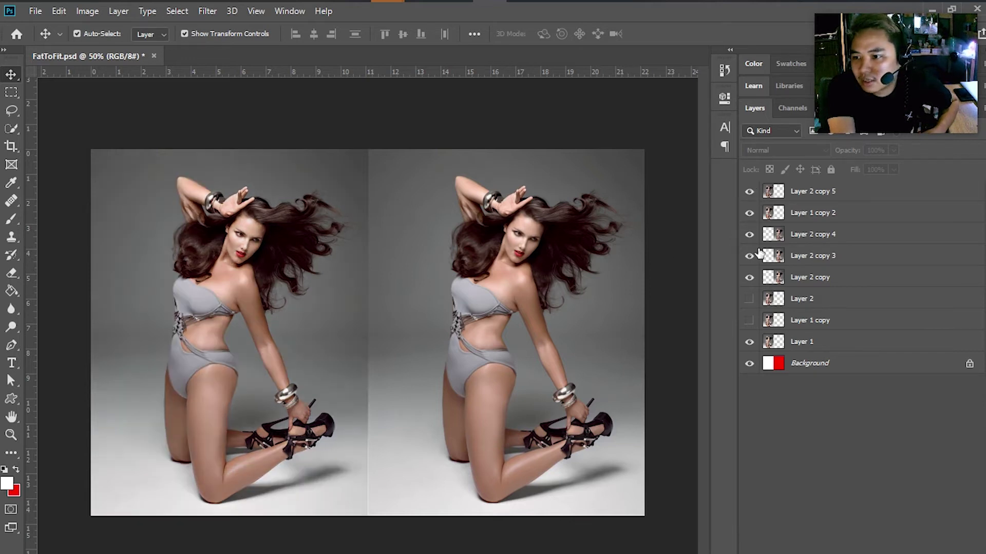
pyautogui.click(806, 343)
pyautogui.hotkey('ctrl', 'j')
pyautogui.moveTo(818, 341); pyautogui.dragTo(831, 186)
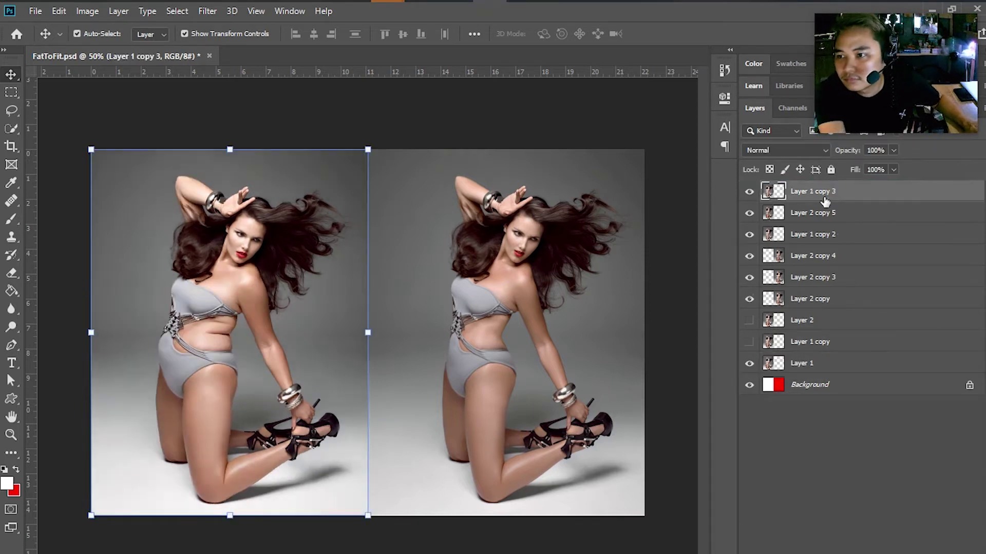
# Step: Compare the left photo with and without Layer 1 copy 3 while Layer 2 copy 5 is hidden
pyautogui.click(749, 194)
pyautogui.click(750, 193)
pyautogui.click(749, 193)
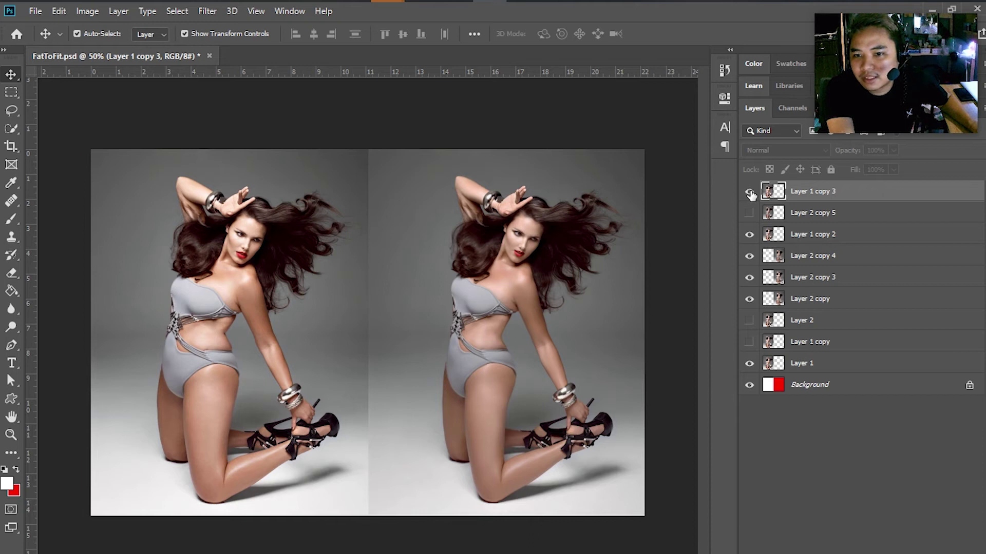
pyautogui.click(750, 193)
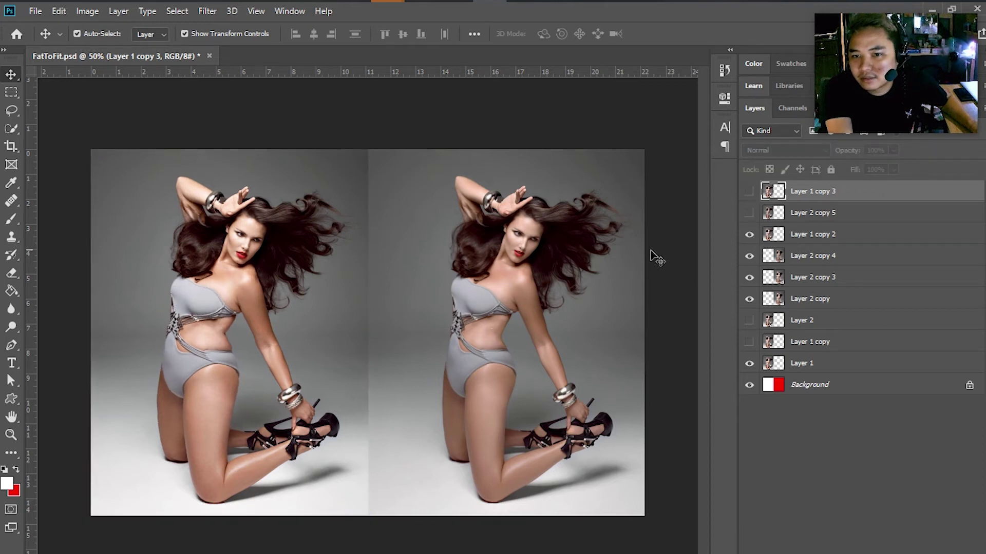
pyautogui.click(749, 192)
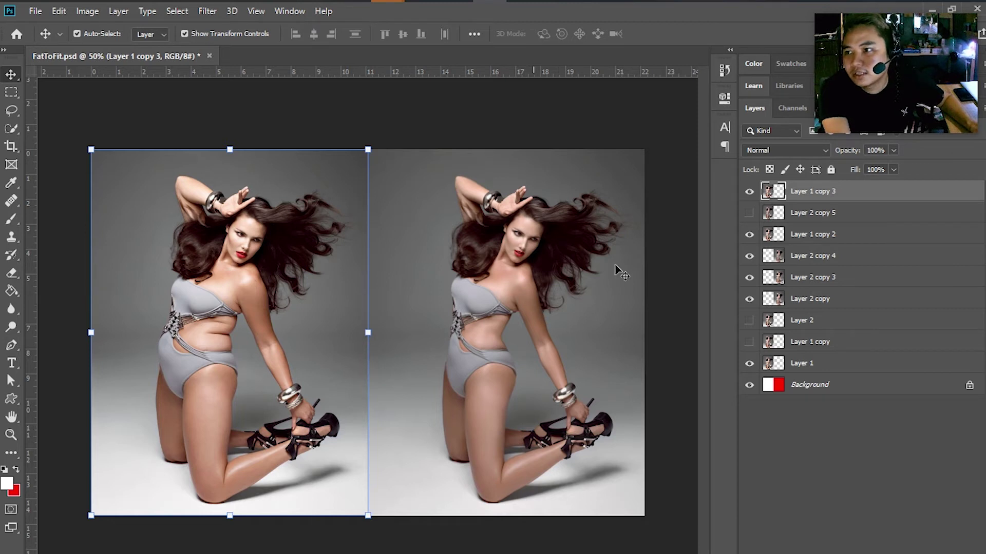
# Step: Copy the photo on Layer 1 copy 3 and paste it into a new document of matching size
pyautogui.click(817, 211)
pyautogui.click(818, 198)
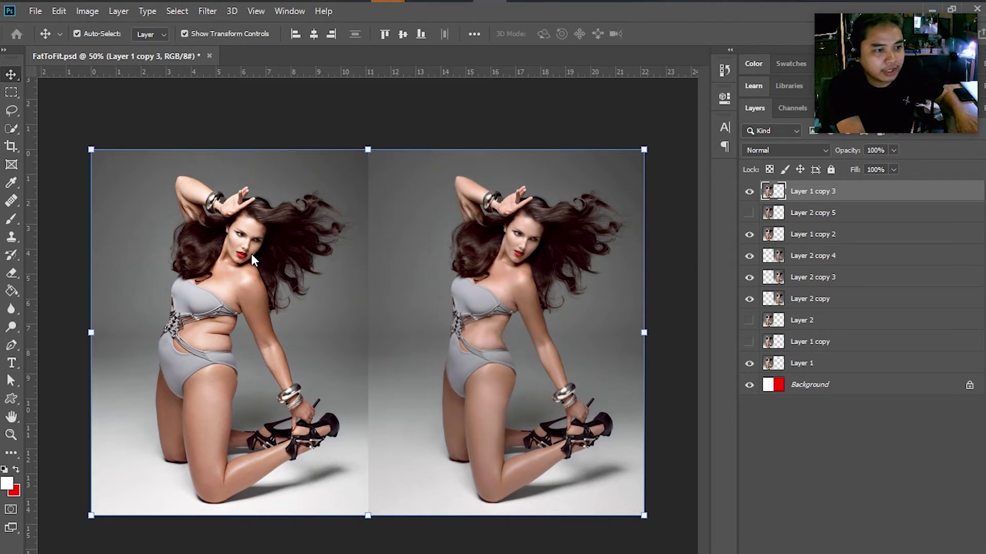
pyautogui.hotkey('ctrl', 'n')
pyautogui.press('Return')
pyautogui.hotkey('ctrl', 'v')
pyautogui.click(799, 222)
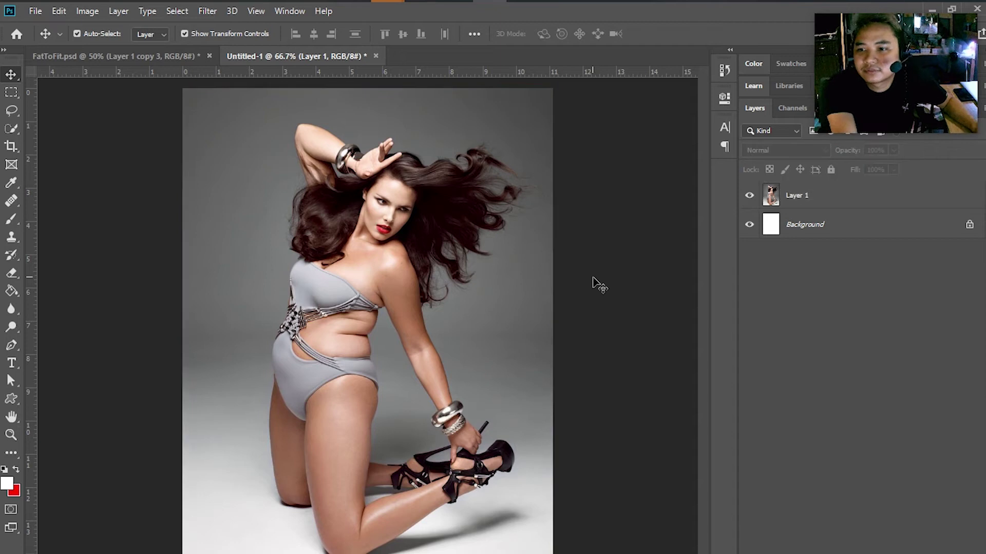
# Step: Rename the pasted photo layer as Original
pyautogui.doubleClick(805, 197)
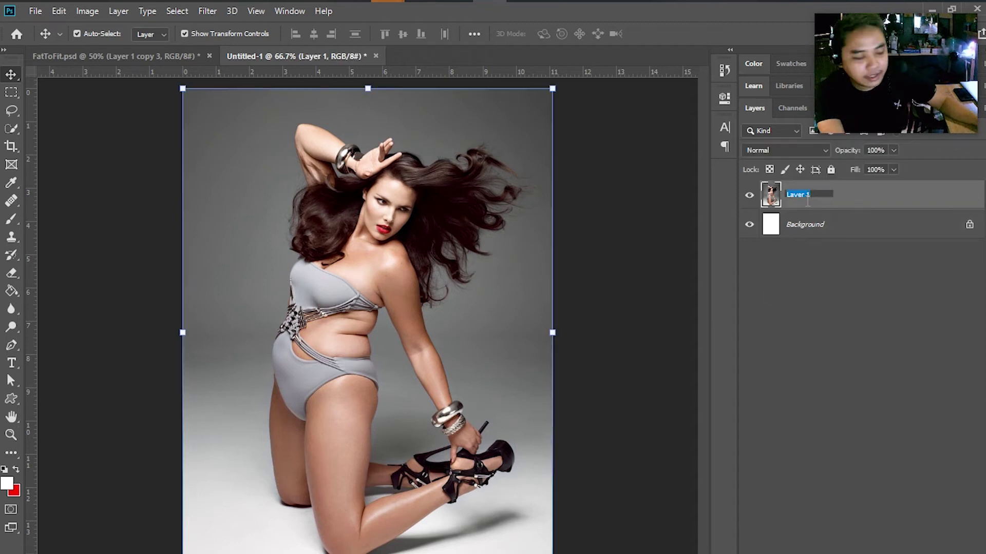
pyautogui.write('Originl')
pyautogui.press('Return')
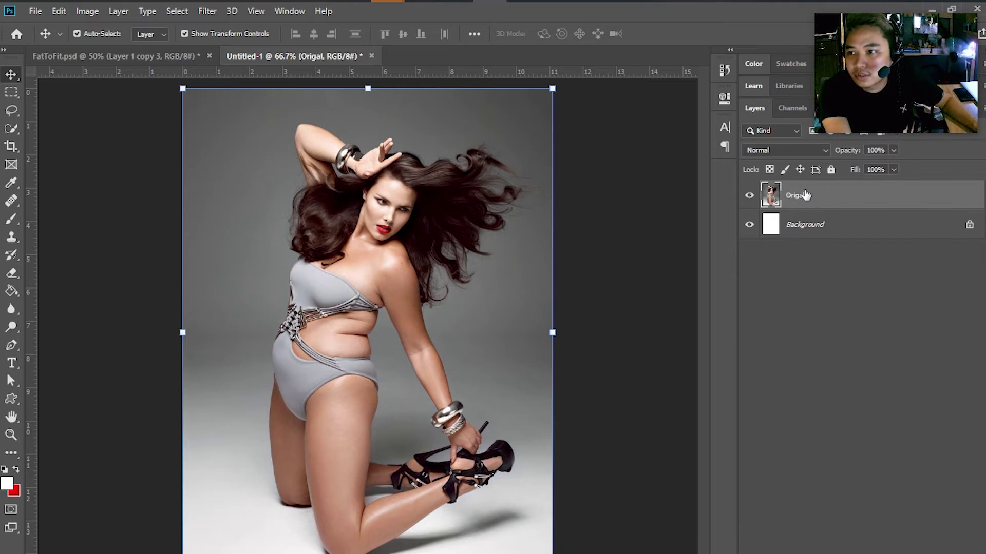
pyautogui.doubleClick(799, 199)
pyautogui.write('O')
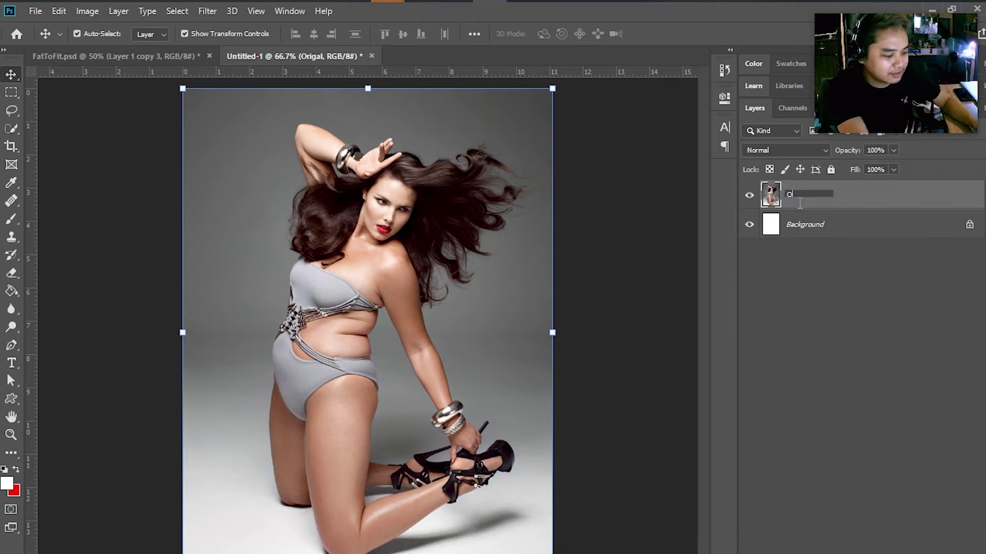
pyautogui.write('riginal')
pyautogui.press('Return')
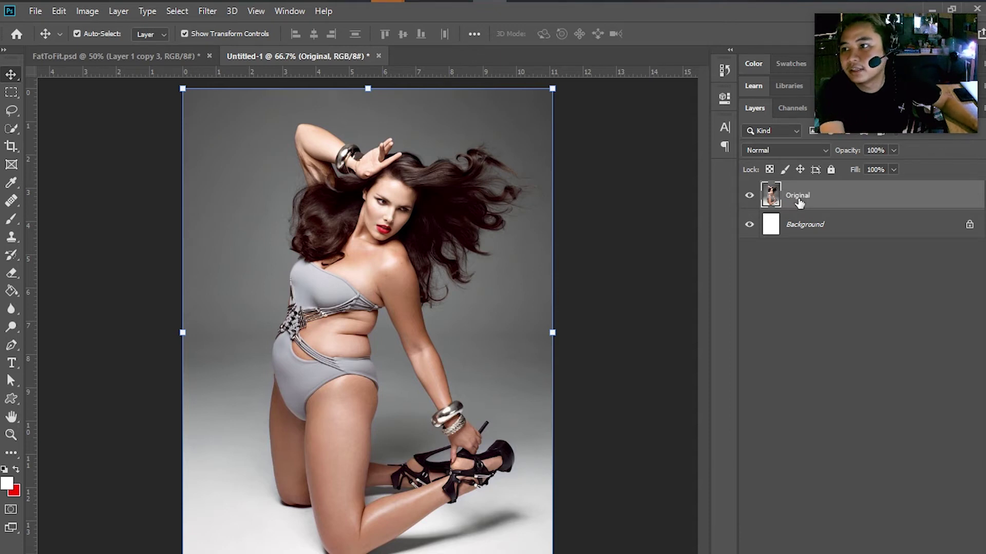
# Step: Duplicate the Original layer to have a working copy above it
pyautogui.click(812, 242)
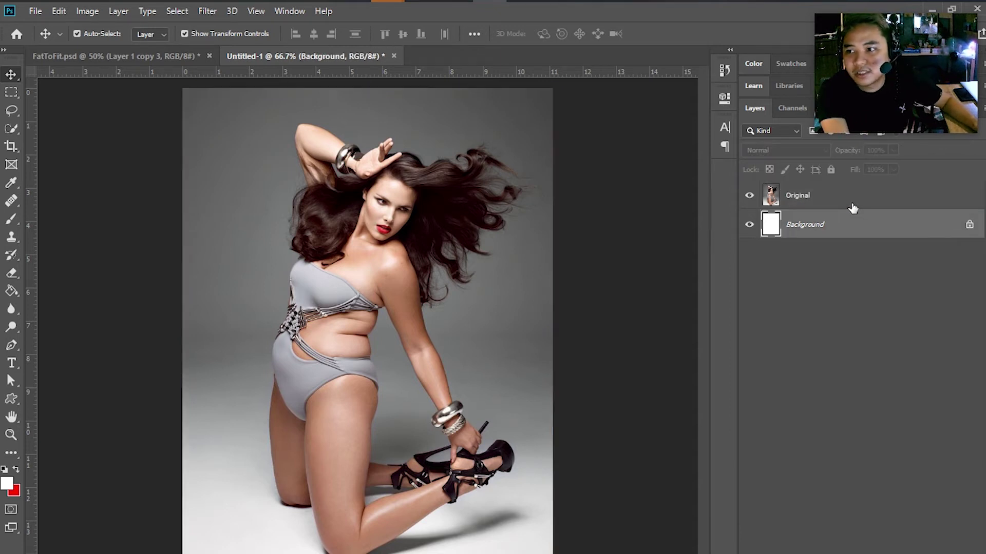
pyautogui.click(849, 210)
pyautogui.press('ctrl')
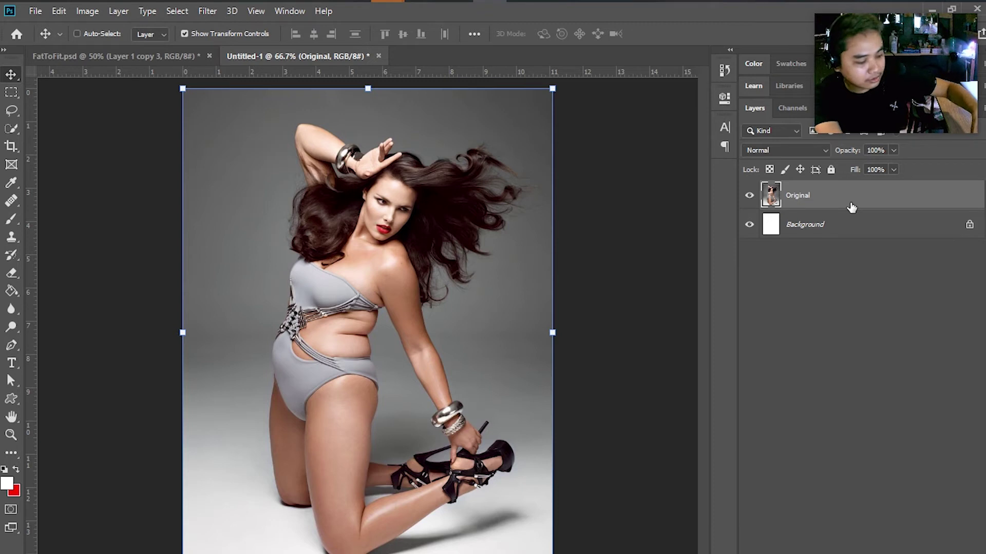
pyautogui.hotkey('ctrl', 'j')
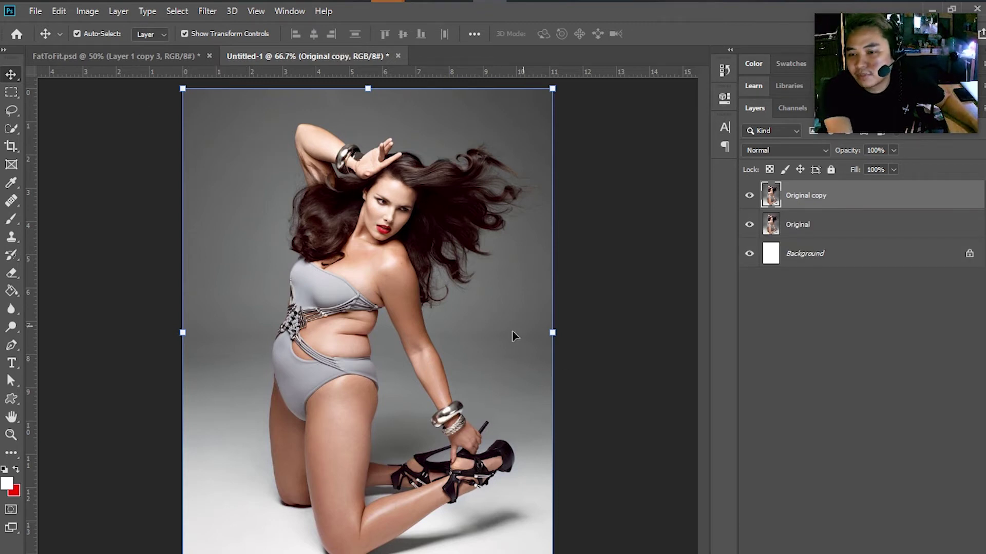
# Step: Lasso the left side of the woman's body with the adjacent backdrop, from below her raised elbow to the knee, and copy it to a new layer
pyautogui.press('alt')
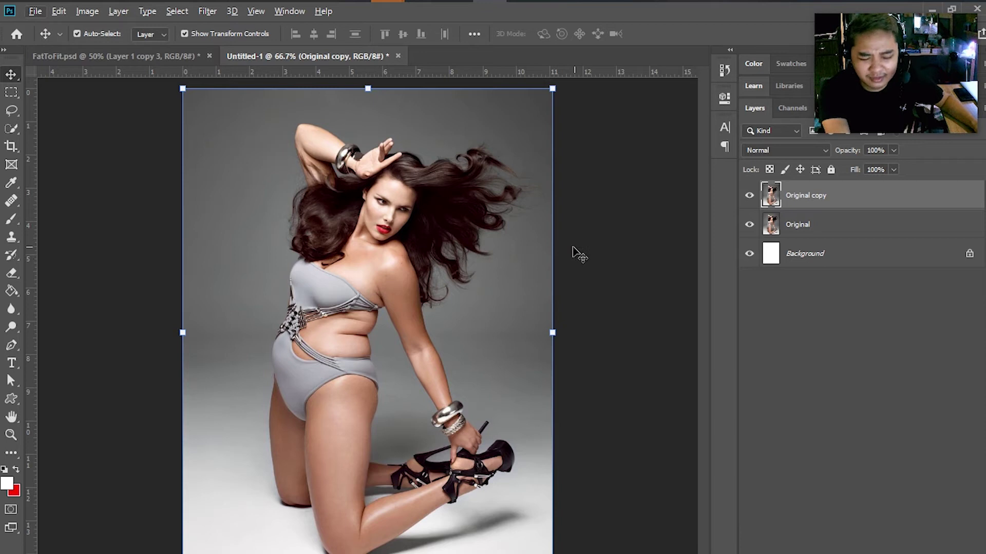
pyautogui.click(16, 110)
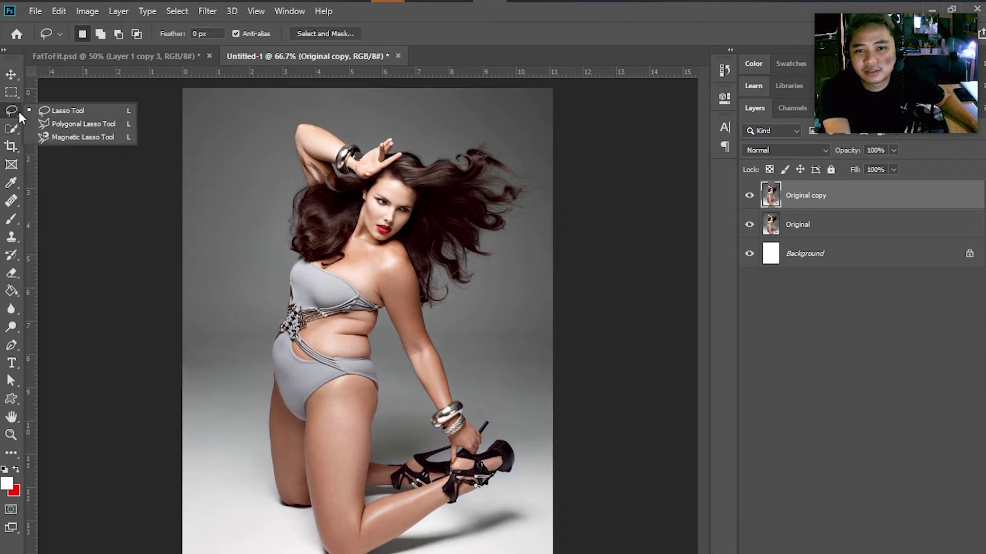
pyautogui.click(62, 112)
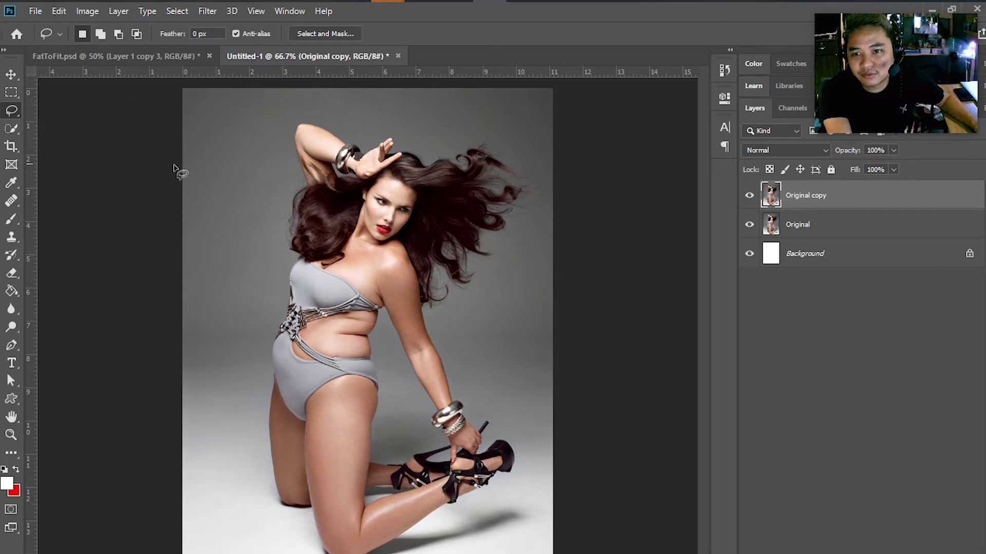
pyautogui.moveTo(182, 134)
pyautogui.mouseDown()
pyautogui.moveTo(310, 187)
pyautogui.moveTo(350, 267)
pyautogui.moveTo(331, 436)
pyautogui.moveTo(335, 544)
pyautogui.moveTo(221, 545)
pyautogui.moveTo(174, 496)
pyautogui.moveTo(148, 348)
pyautogui.moveTo(183, 135)
pyautogui.mouseUp()
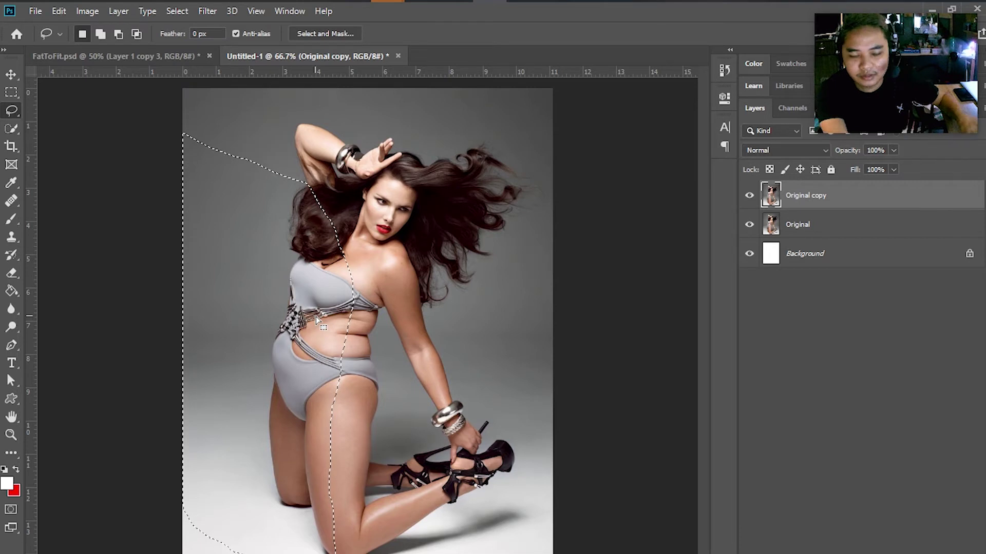
pyautogui.hotkey('ctrl', 'j')
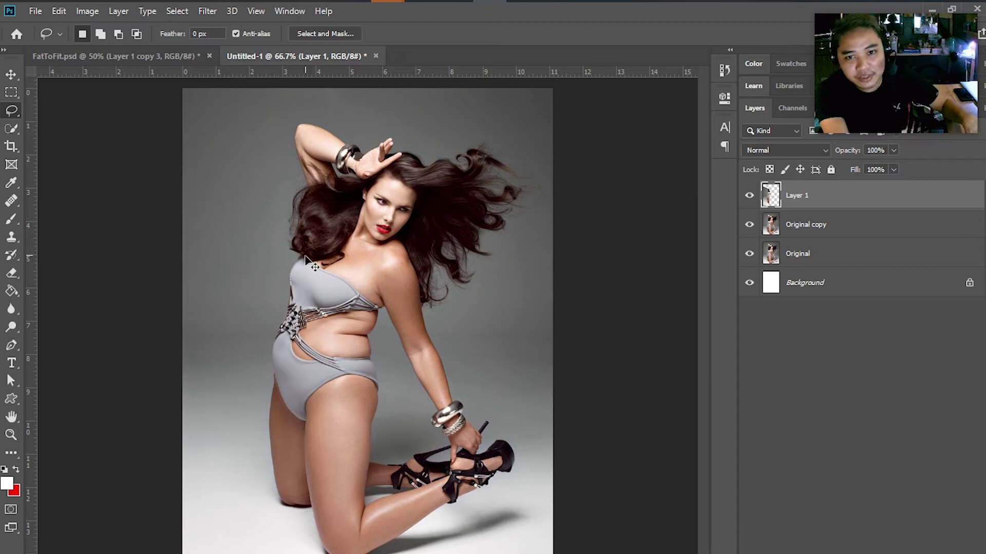
# Step: Free-transform the copied body section, narrowing it from its left edge to about 88% width while keeping the full height
pyautogui.hotkey('ctrl', 't')
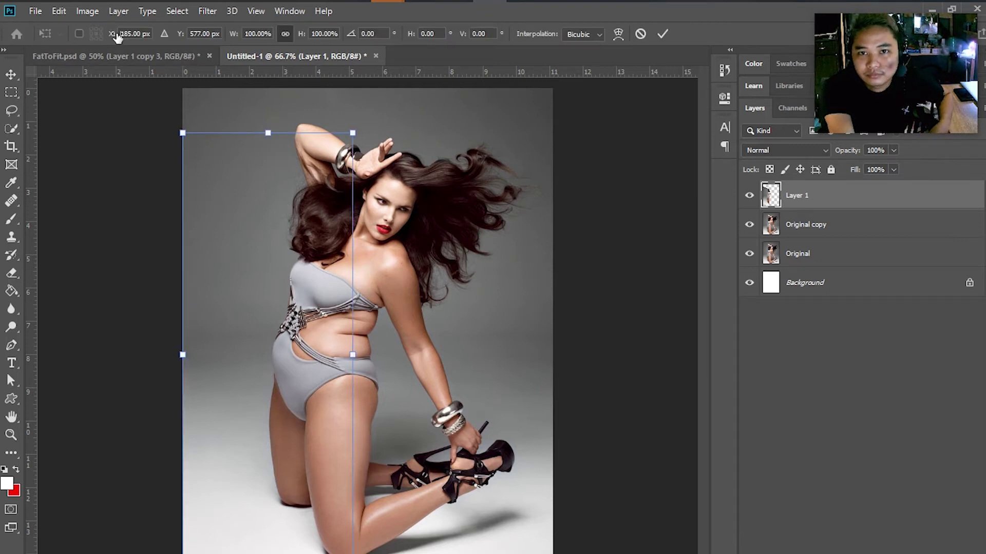
pyautogui.click(60, 12)
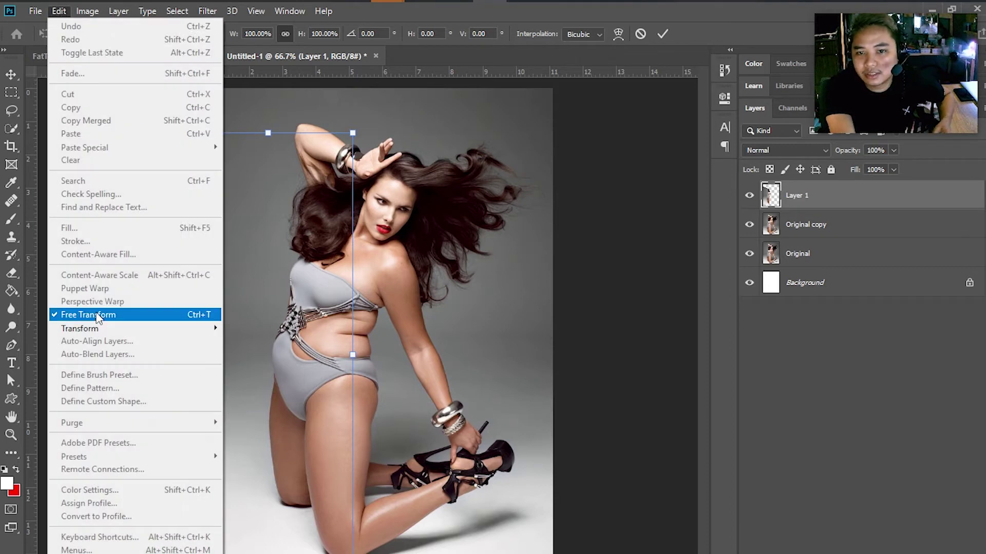
pyautogui.click(306, 339)
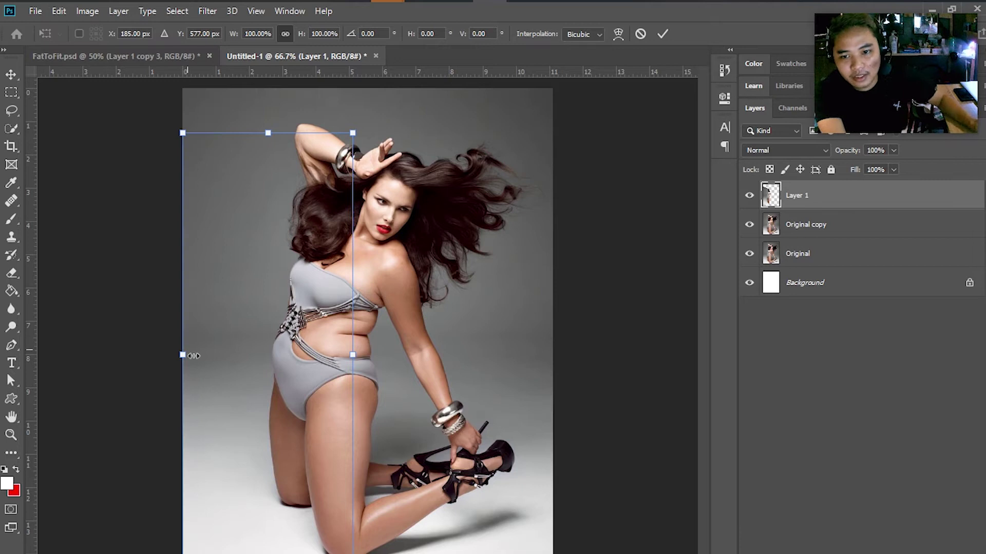
pyautogui.moveTo(188, 363); pyautogui.dragTo(209, 377)
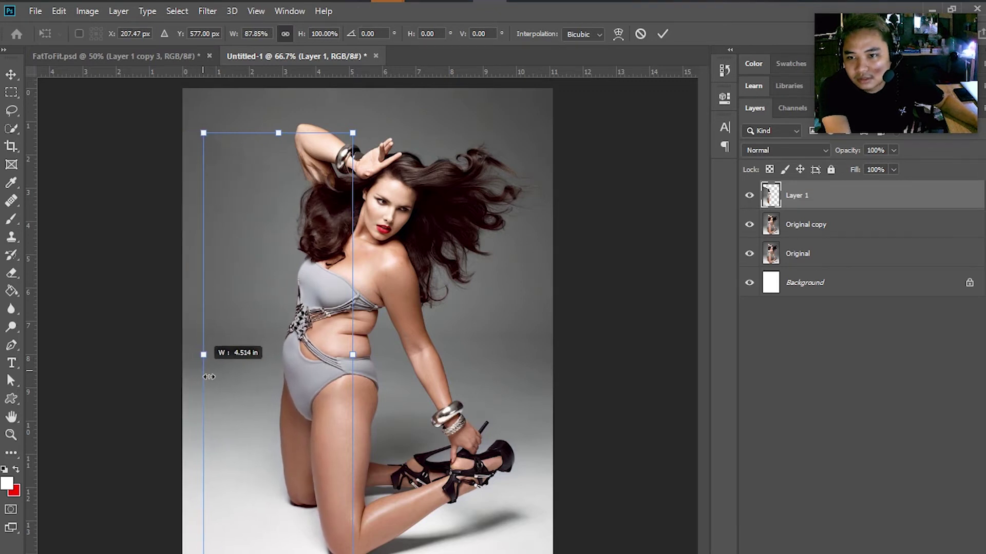
pyautogui.moveTo(209, 377); pyautogui.dragTo(209, 377)
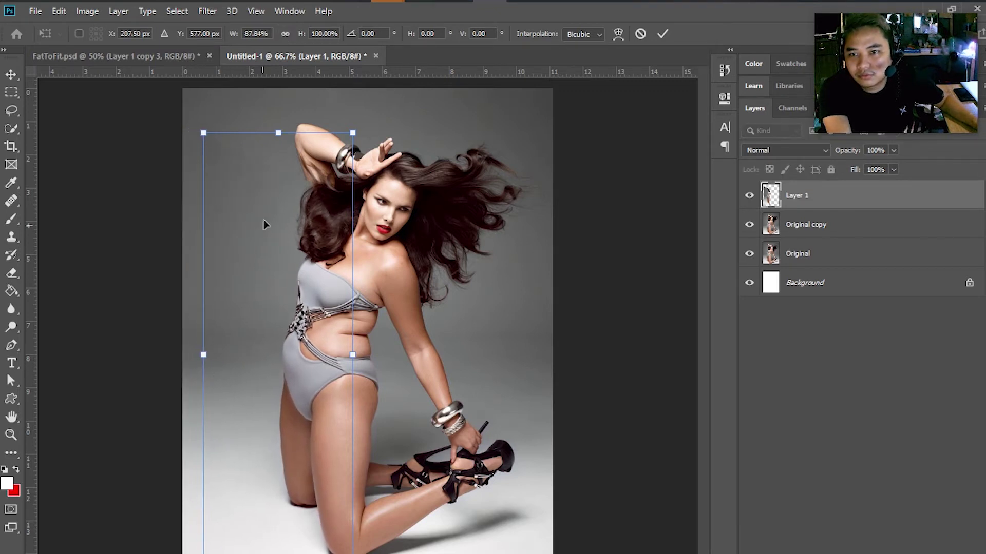
# Step: Switch the body section's transform to Warp and pull its top edge left so the hair and raised arm line up with the photo beneath
pyautogui.scroll(3, 297, 263)
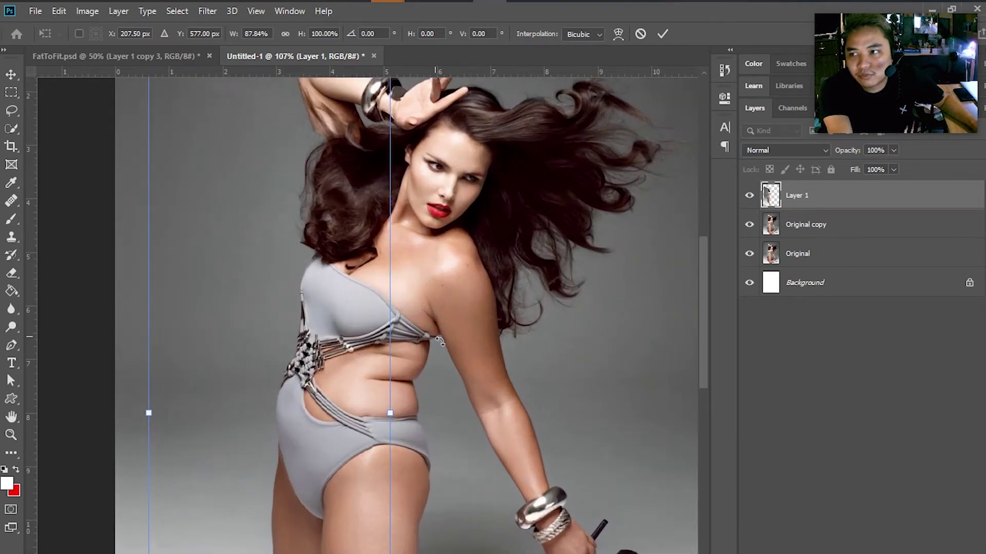
pyautogui.scroll(3, 278, 310)
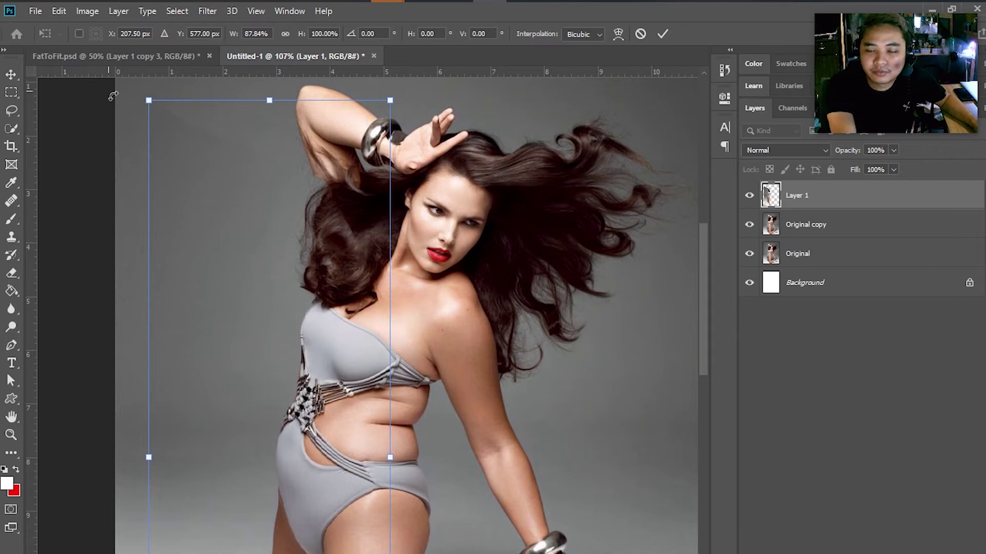
pyautogui.click(35, 11)
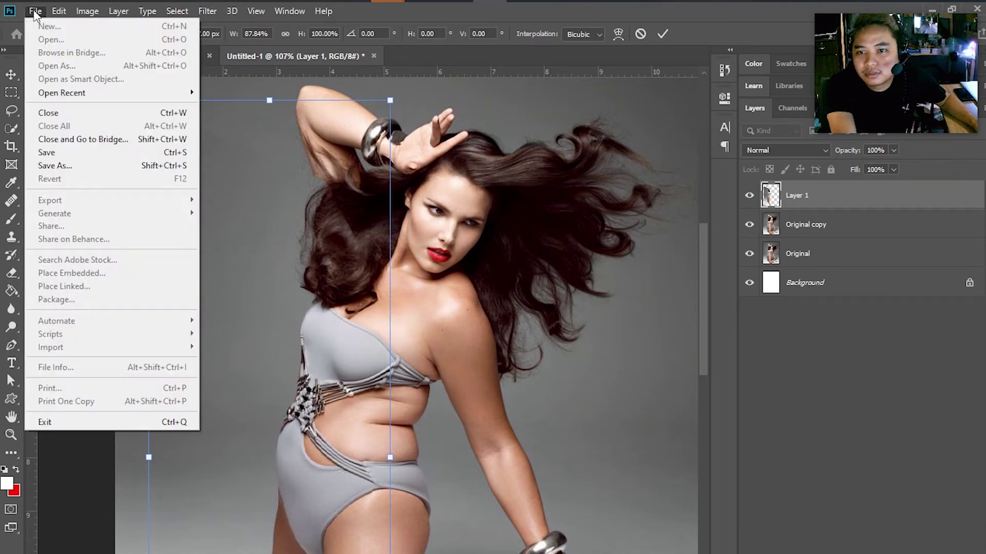
pyautogui.click(35, 12)
pyautogui.click(88, 10)
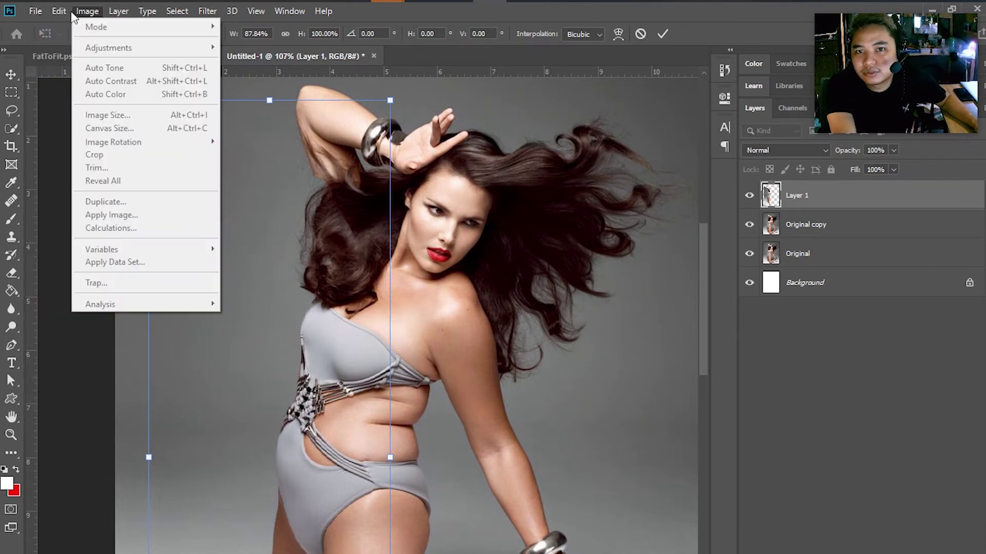
pyautogui.moveTo(59, 11)
pyautogui.moveTo(154, 328)
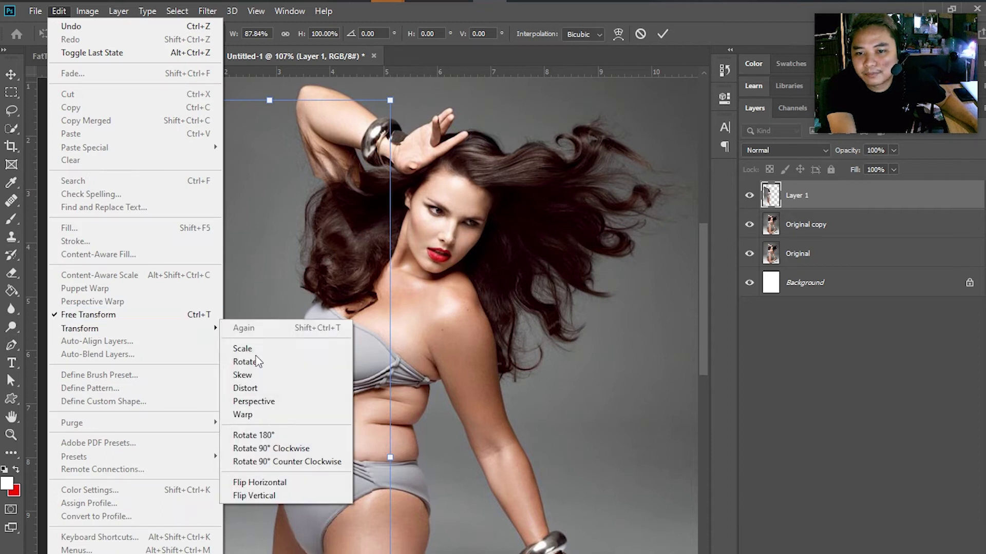
pyautogui.click(263, 417)
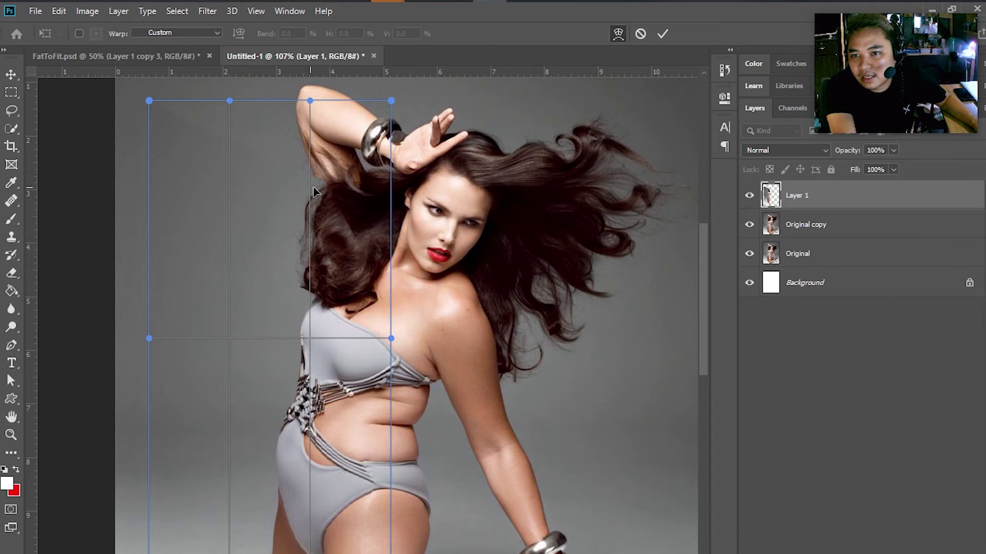
pyautogui.moveTo(312, 103); pyautogui.dragTo(275, 104)
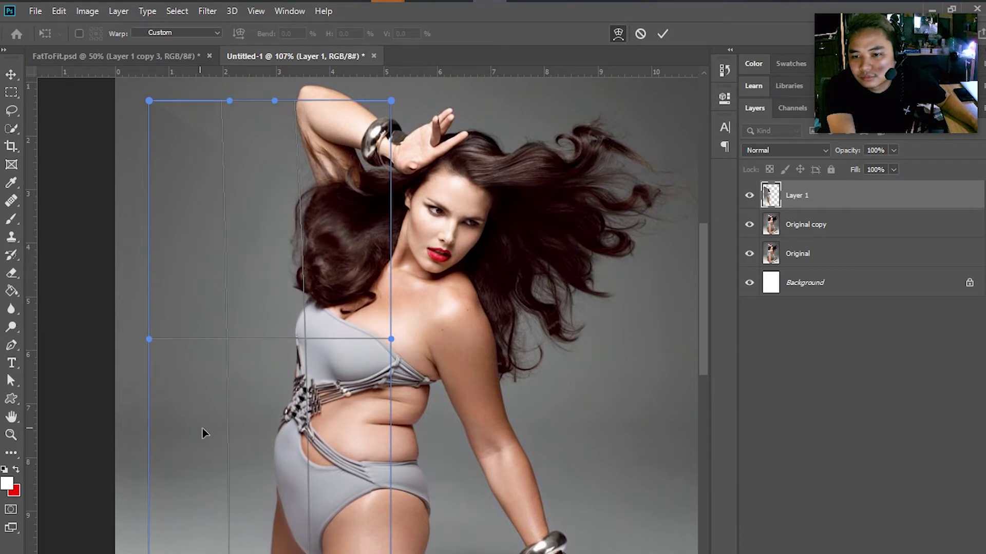
# Step: Pull the warp's bottom edge slightly left to line up the knee with the photo beneath
pyautogui.scroll(-2, 213, 424)
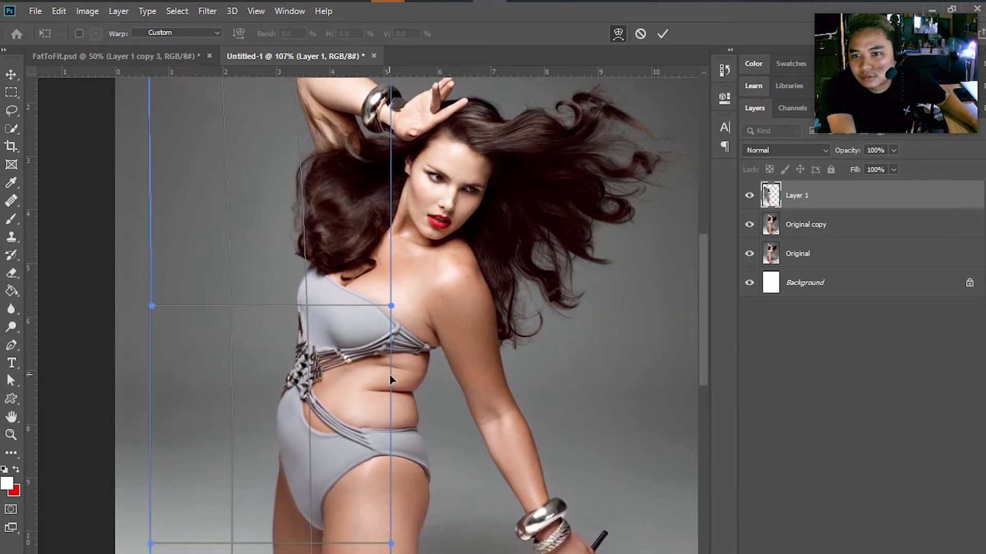
pyautogui.scroll(-10, 390, 380)
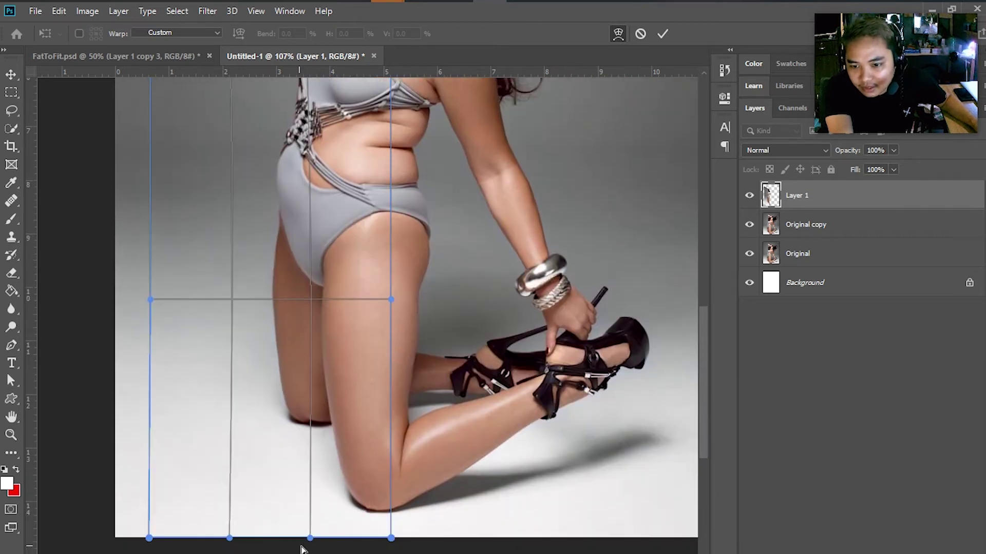
pyautogui.moveTo(312, 543); pyautogui.dragTo(304, 543)
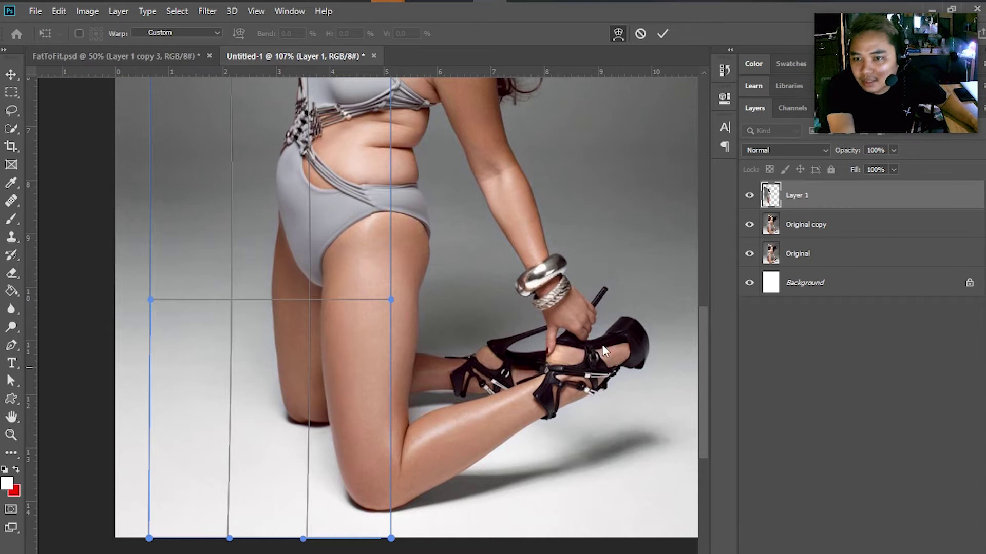
# Step: Apply the warp to the copied body section and check its alignment from the raised arm to the knees
pyautogui.scroll(2, 587, 285)
pyautogui.click(662, 35)
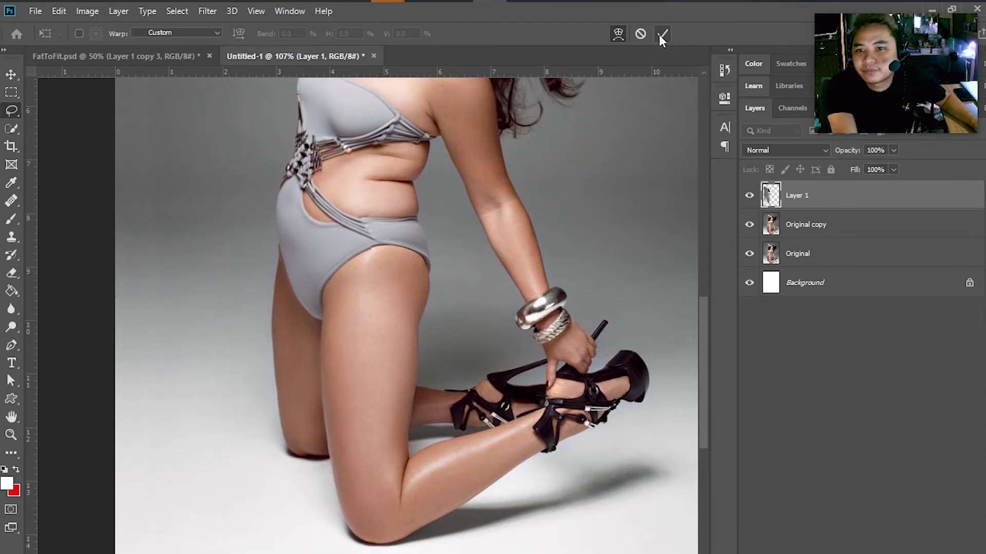
pyautogui.press('l')
pyautogui.scroll(9, 447, 306)
pyautogui.scroll(3, 214, 319)
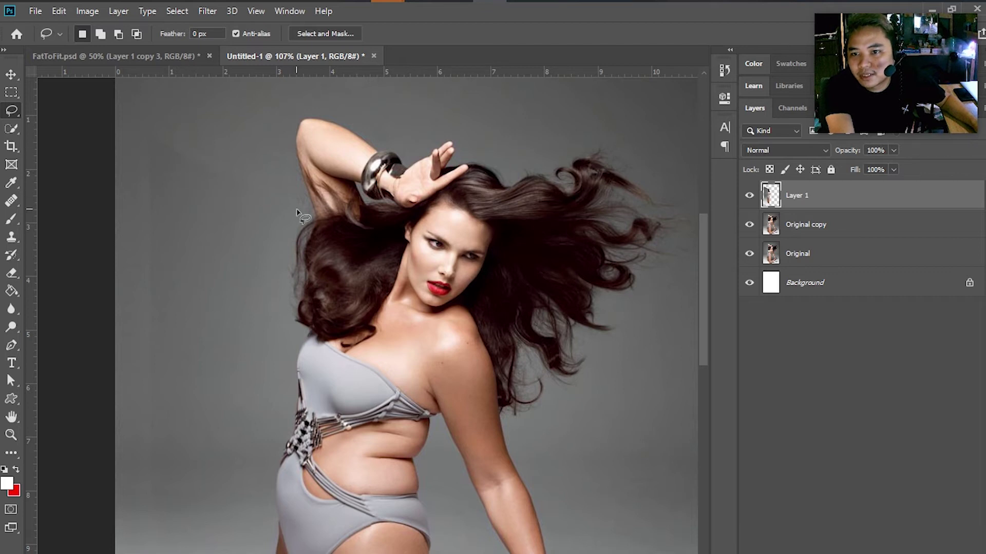
pyautogui.scroll(-15, 146, 344)
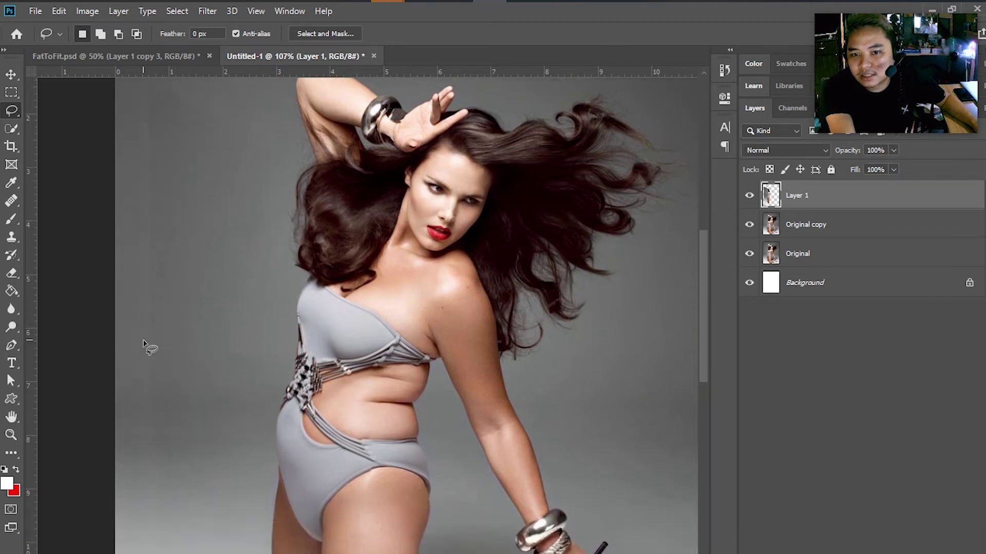
pyautogui.scroll(-3, 144, 343)
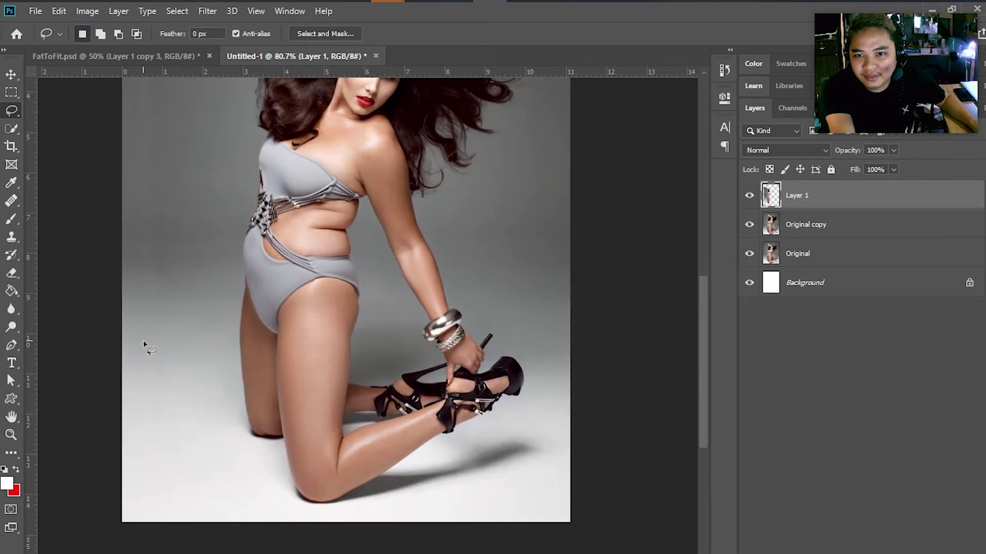
pyautogui.moveTo(272, 226)
pyautogui.mouseDown()
pyautogui.moveTo(330, 333)
pyautogui.moveTo(323, 414)
pyautogui.mouseUp()
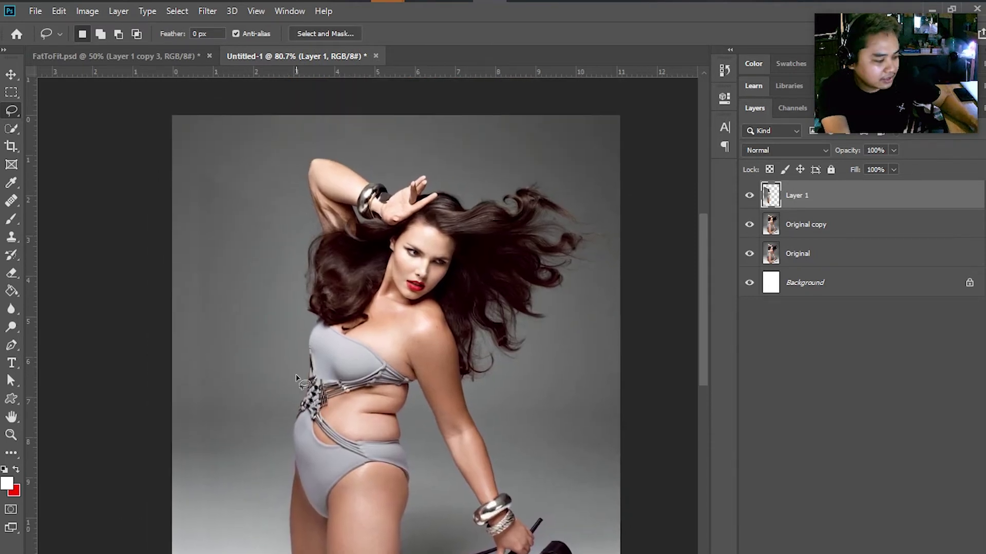
# Step: Set the Eraser to a soft round brush of 150 px with 0% hardness
pyautogui.press('e')
pyautogui.rightClick(253, 222)
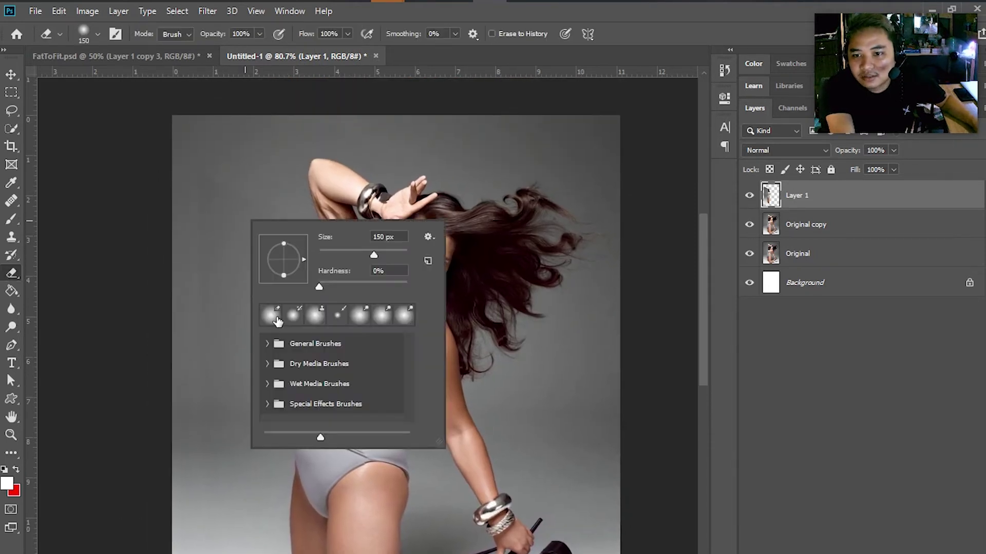
pyautogui.doubleClick(272, 318)
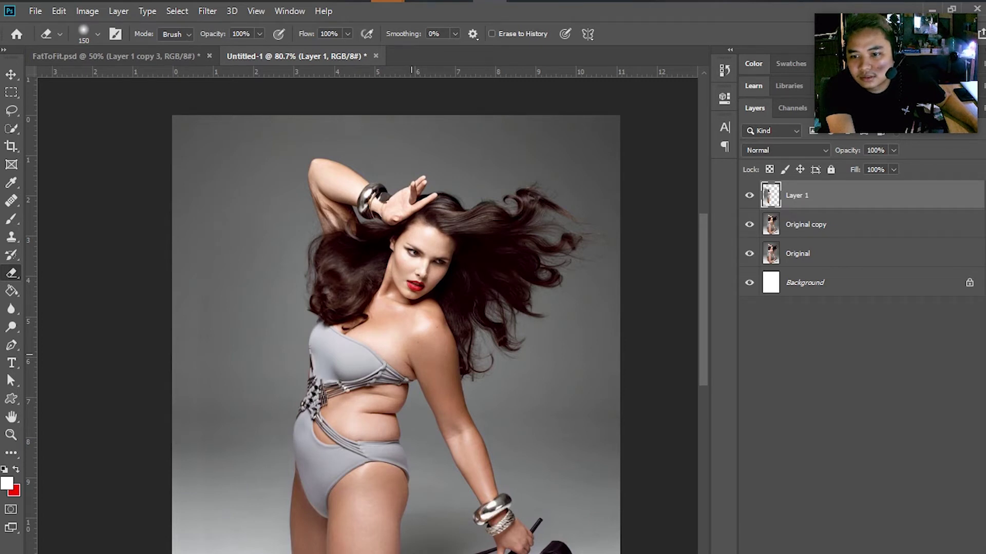
pyautogui.scroll(-2, 411, 354)
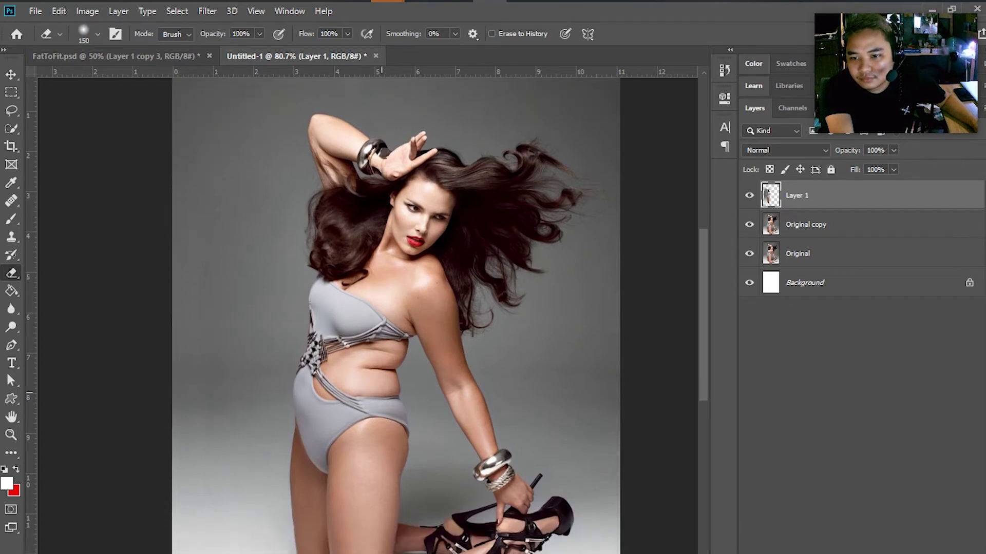
pyautogui.scroll(-3, 398, 405)
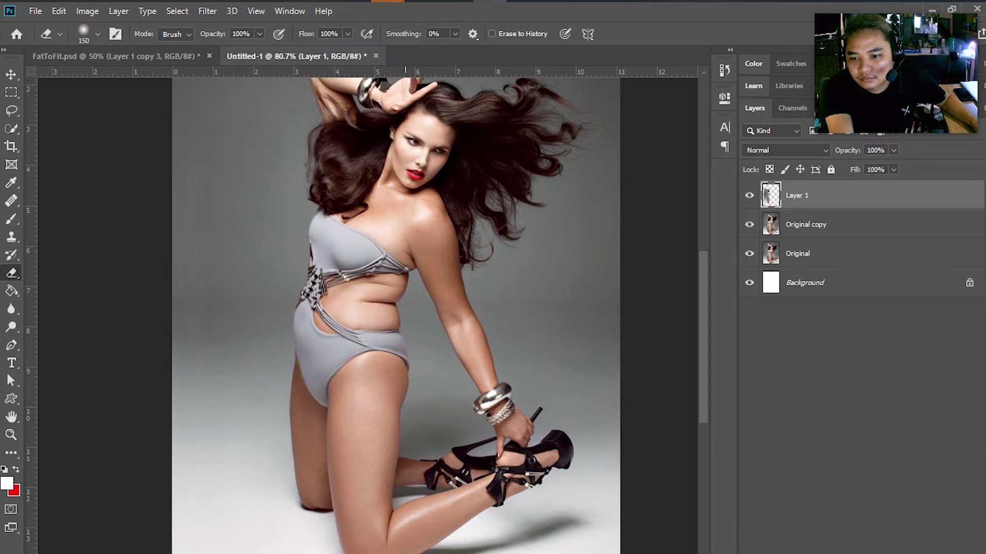
pyautogui.scroll(-2, 394, 370)
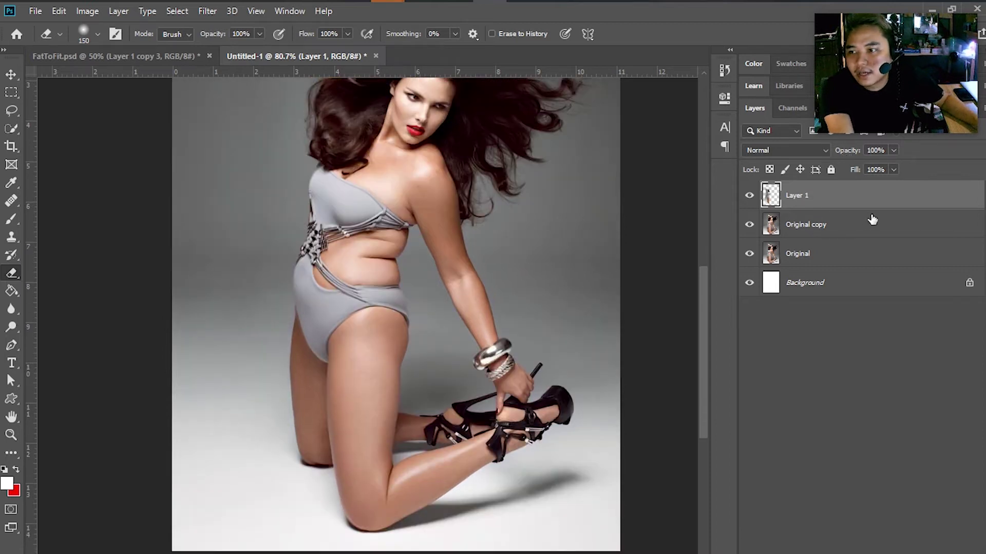
# Step: Merge Layer 1 with the Original copy layer
pyautogui.keyDown('shift'); pyautogui.click(856, 226); pyautogui.keyUp('shift')
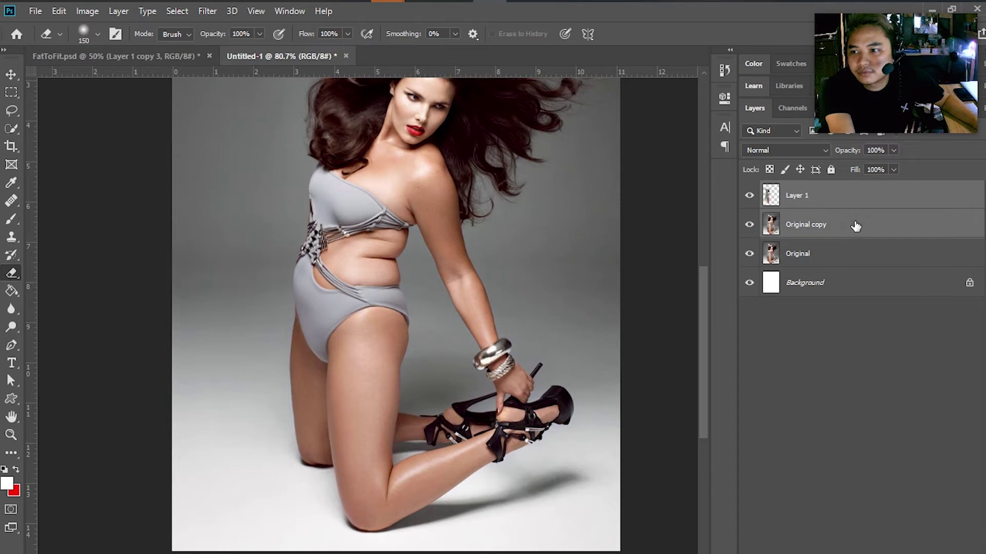
pyautogui.click(820, 205)
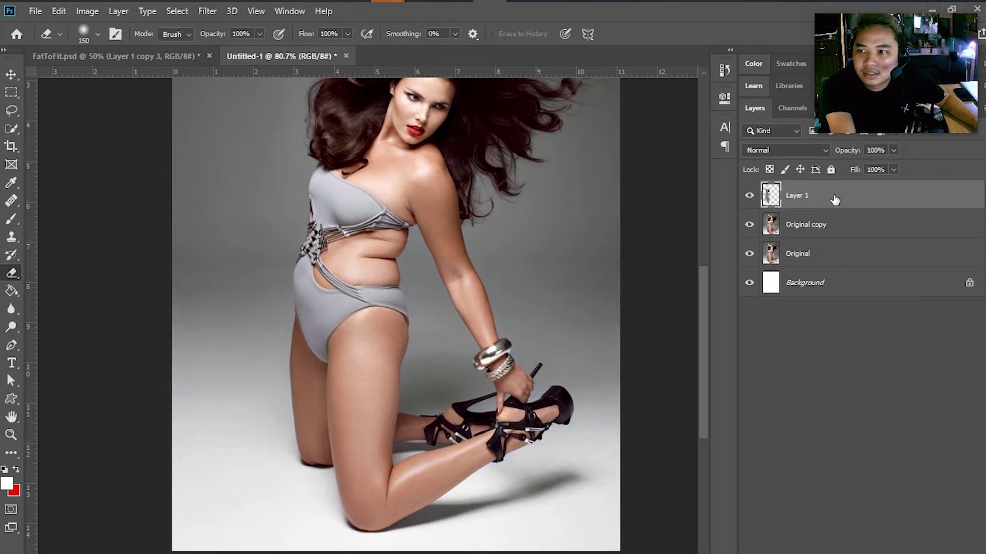
pyautogui.keyDown('shift'); pyautogui.click(837, 230); pyautogui.keyUp('shift')
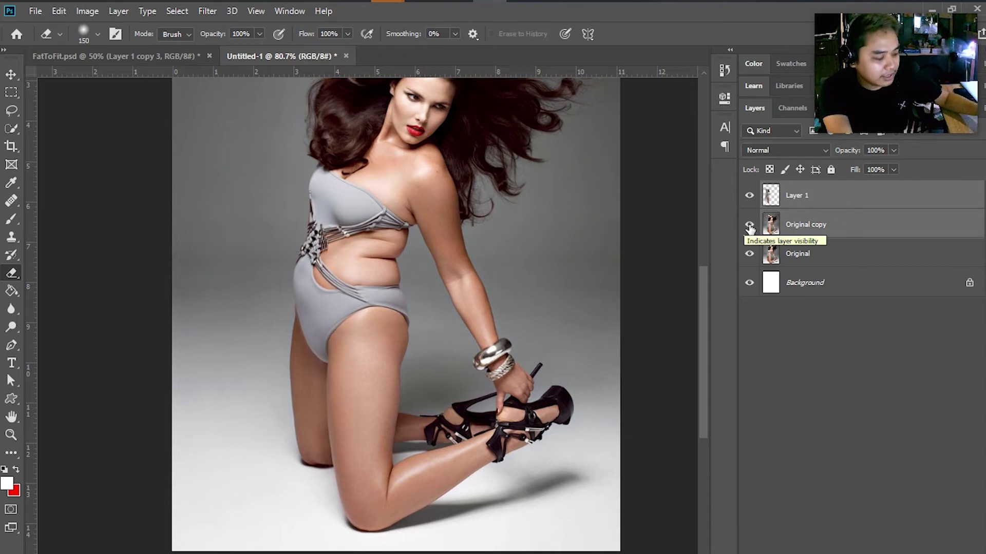
pyautogui.rightClick(821, 203)
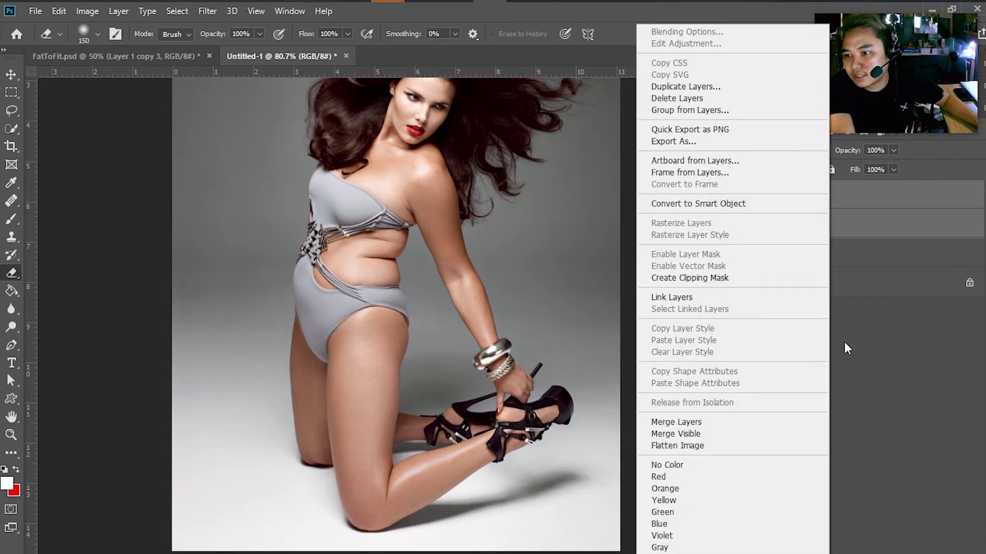
pyautogui.click(738, 429)
# Step: Lasso the body's right side with the adjacent backdrop, from the chin down past the knee, copy it to a new layer and start Free Transform
pyautogui.scroll(3, 602, 215)
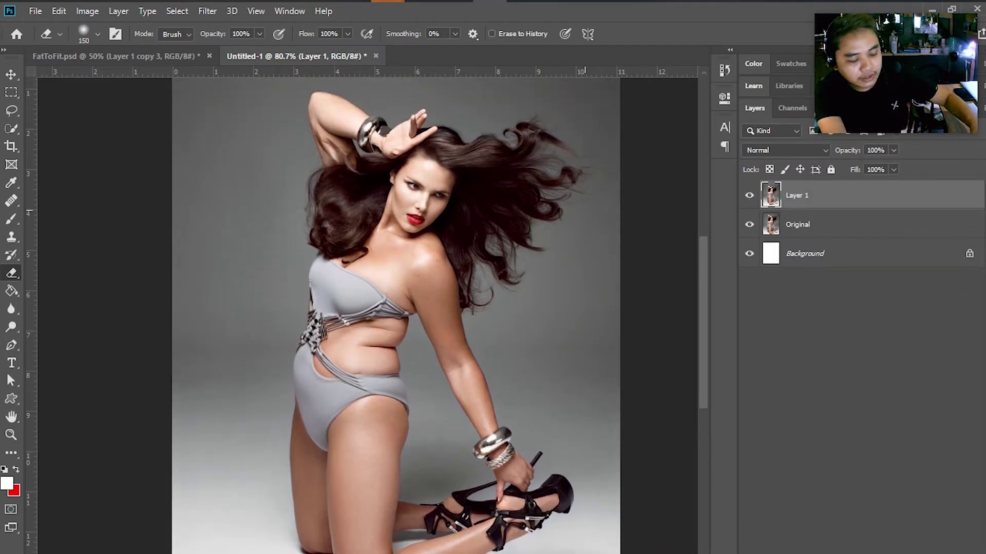
pyautogui.press('l')
pyautogui.scroll(-1, 483, 271)
pyautogui.scroll(-3, 484, 271)
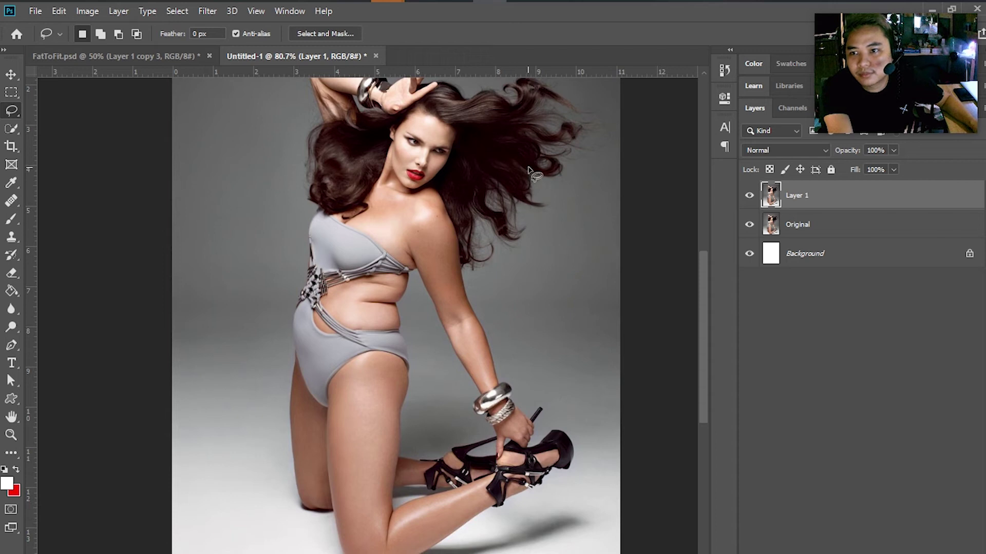
pyautogui.moveTo(619, 151)
pyautogui.mouseDown()
pyautogui.moveTo(537, 176)
pyautogui.moveTo(406, 194)
pyautogui.moveTo(369, 221)
pyautogui.moveTo(343, 339)
pyautogui.moveTo(354, 525)
pyautogui.moveTo(630, 533)
pyautogui.moveTo(662, 385)
pyautogui.moveTo(655, 159)
pyautogui.mouseUp()
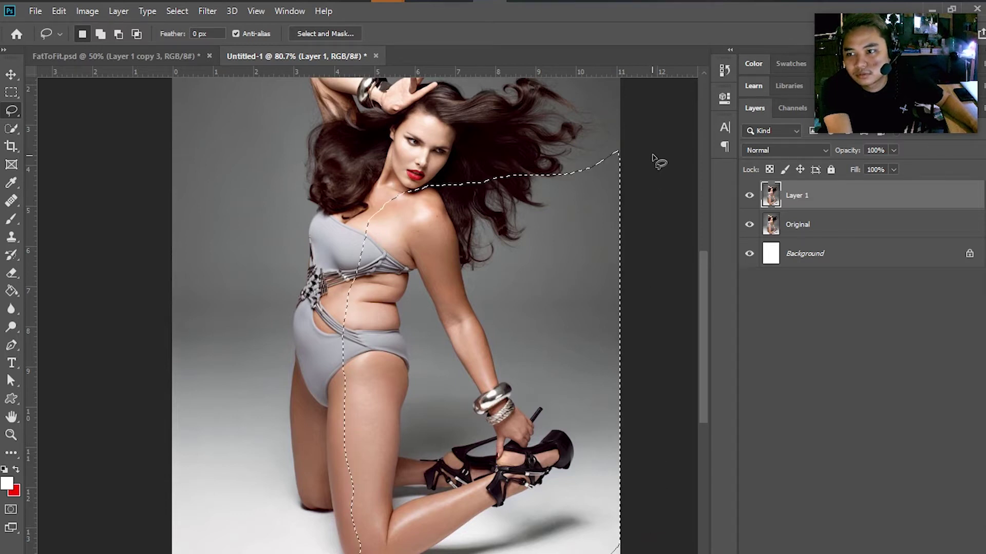
pyautogui.hotkey('ctrl', 'j')
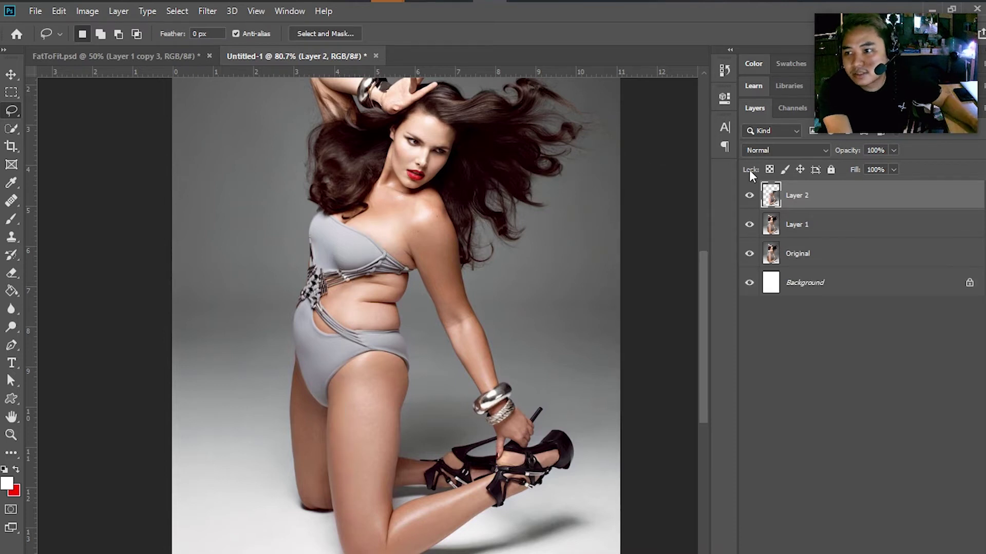
pyautogui.hotkey('ctrl', 't')
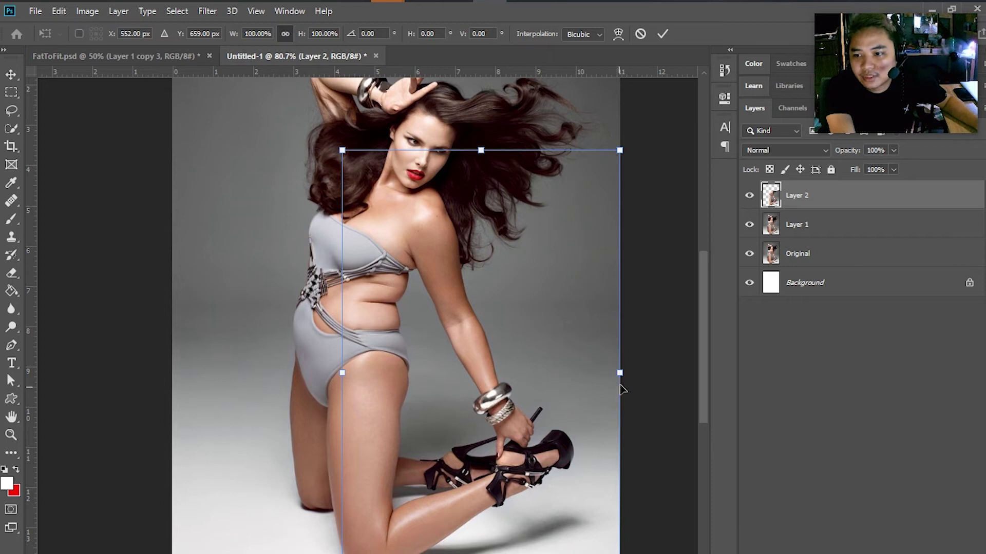
pyautogui.moveTo(626, 386); pyautogui.dragTo(548, 402)
pyautogui.hotkey('ctrl', 'z')
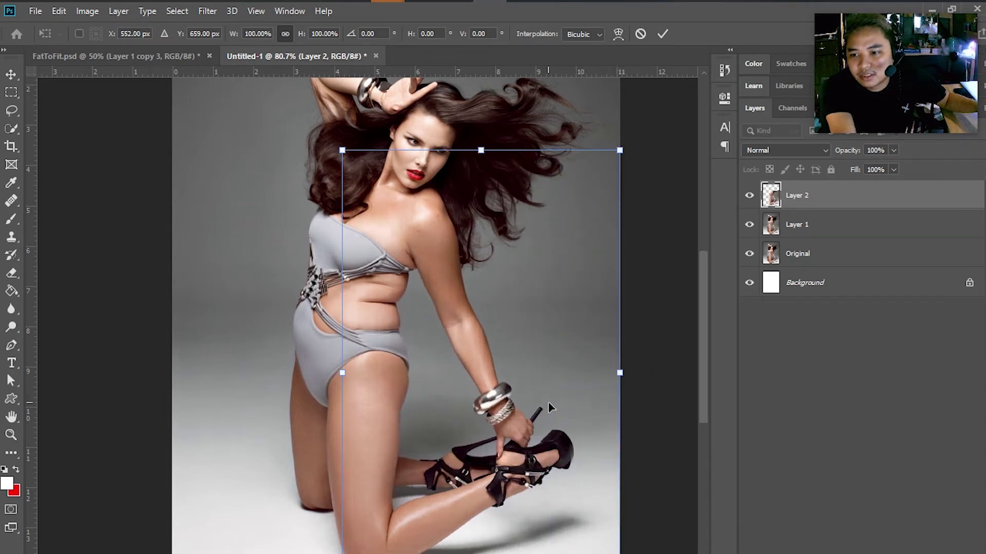
pyautogui.moveTo(629, 381); pyautogui.dragTo(539, 399)
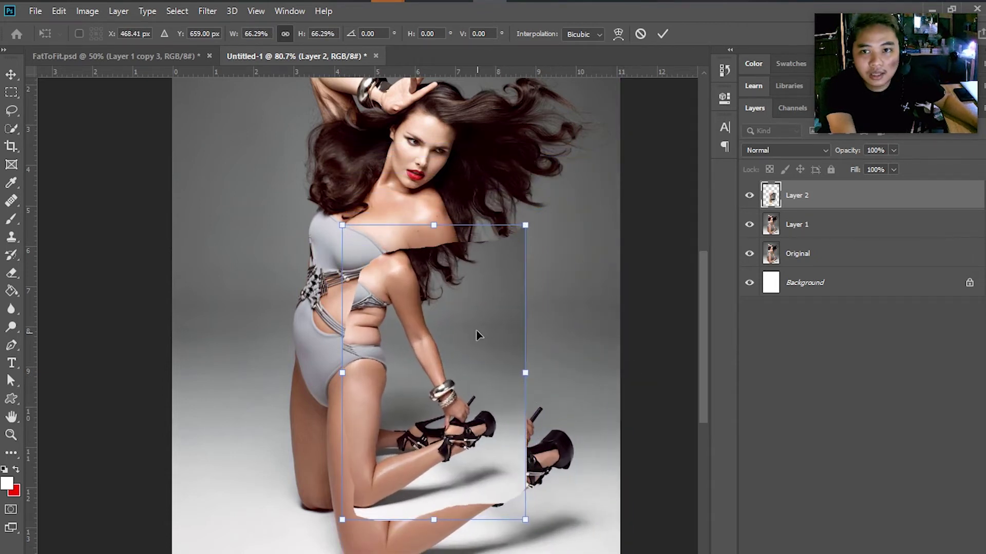
pyautogui.hotkey('ctrl', 'z')
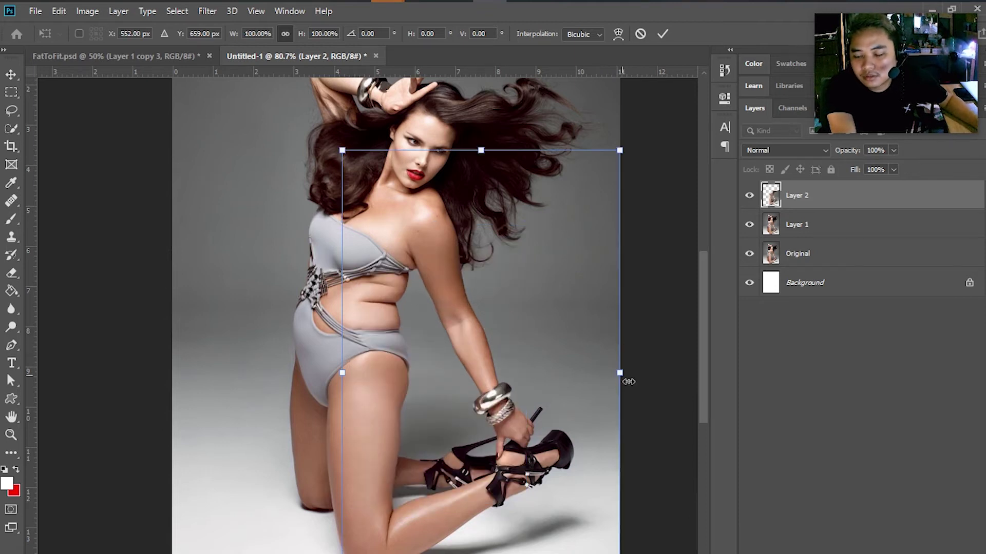
# Step: Narrow the copied right-side section from its right edge to about 94% width at full height and apply the transform
pyautogui.moveTo(625, 383); pyautogui.dragTo(611, 466)
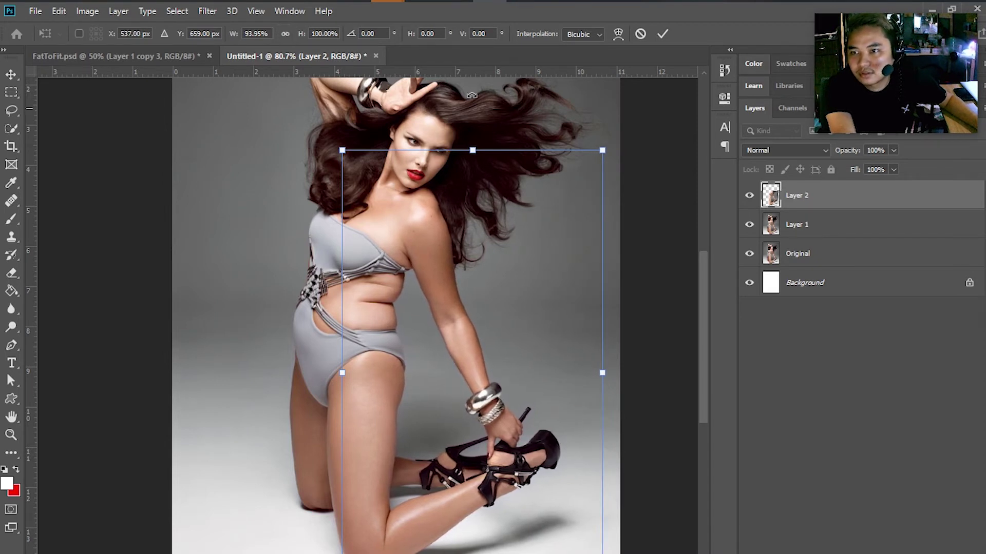
pyautogui.click(663, 34)
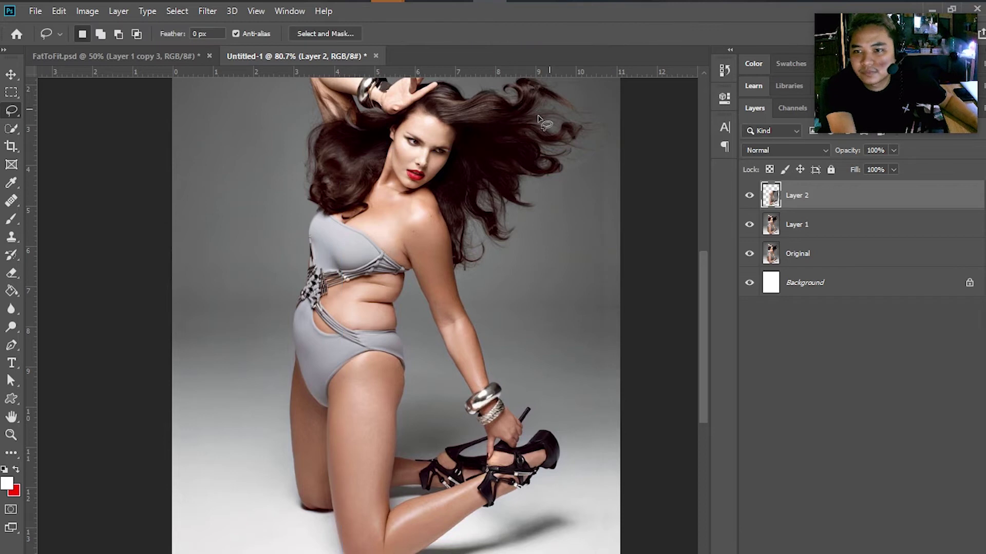
# Step: Erase Layer 2's overlapping edge around the flowing hair and the backdrop beside it with the soft 150 px Eraser
pyautogui.scroll(2, 480, 241)
pyautogui.press('e')
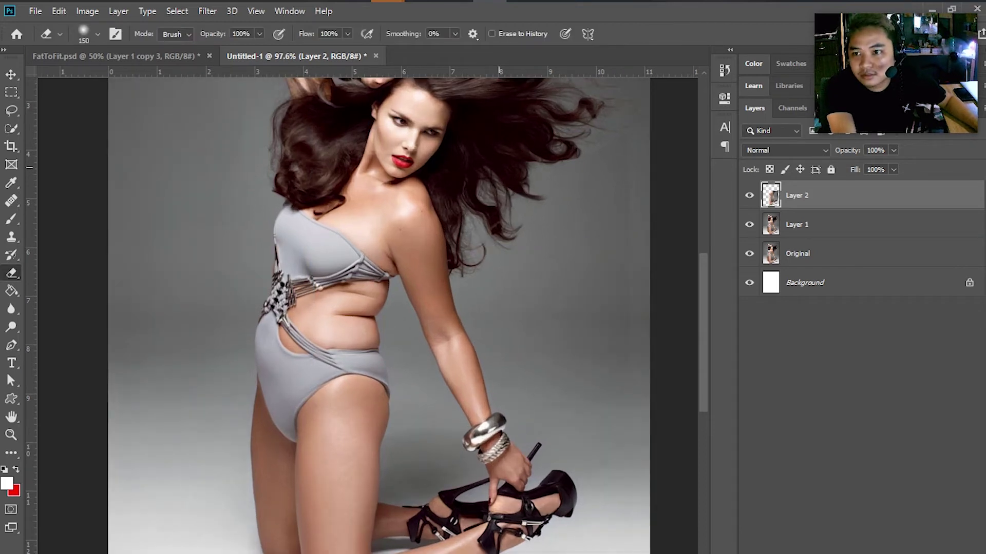
pyautogui.moveTo(622, 222)
pyautogui.mouseDown()
pyautogui.moveTo(548, 220)
pyautogui.moveTo(508, 201)
pyautogui.mouseUp()
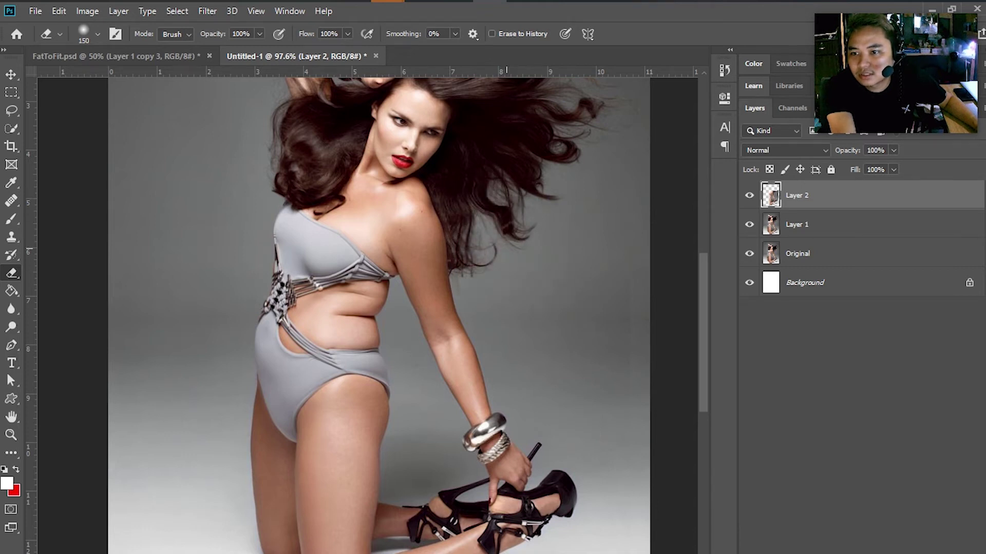
pyautogui.moveTo(531, 241); pyautogui.dragTo(537, 214)
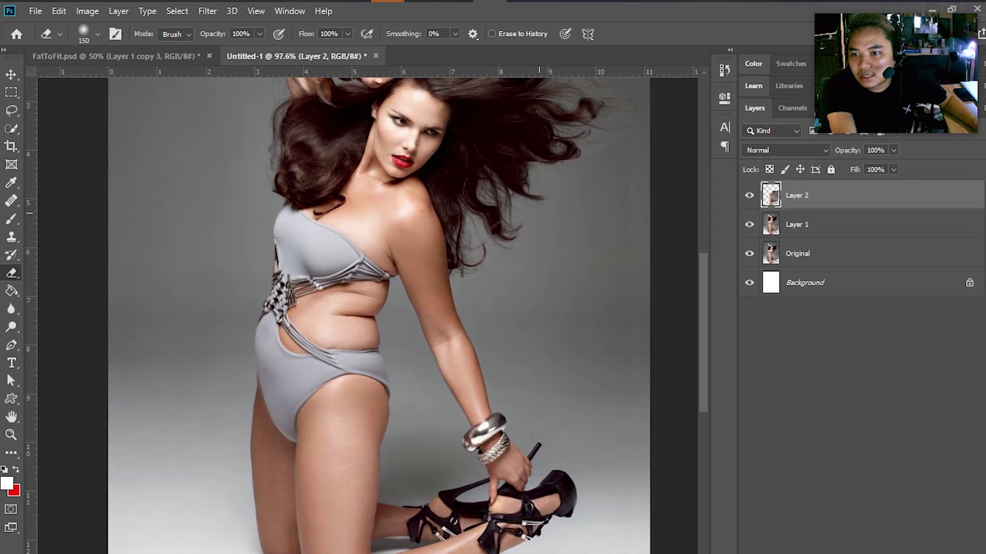
pyautogui.moveTo(567, 181); pyautogui.dragTo(632, 187)
pyautogui.moveTo(541, 122); pyautogui.dragTo(596, 167)
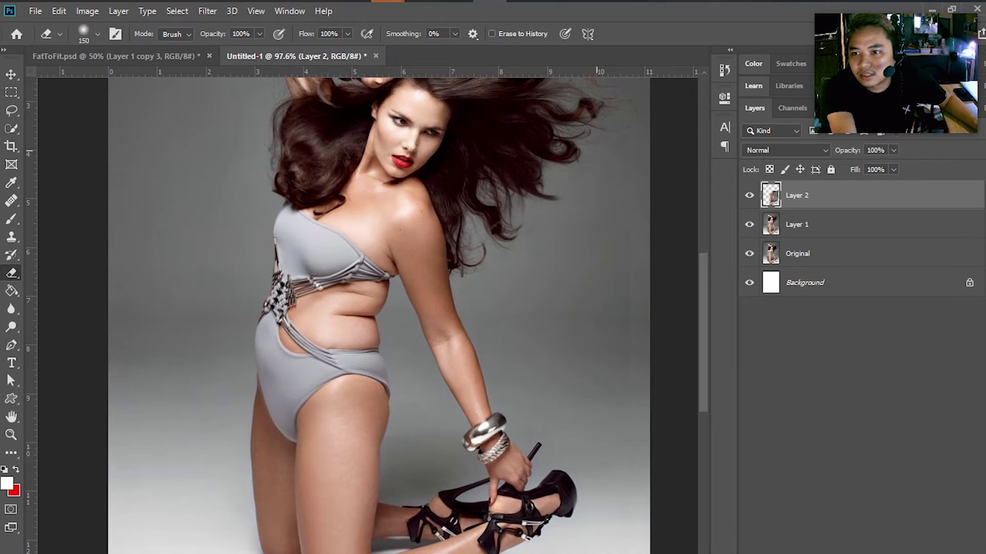
pyautogui.scroll(-3, 563, 212)
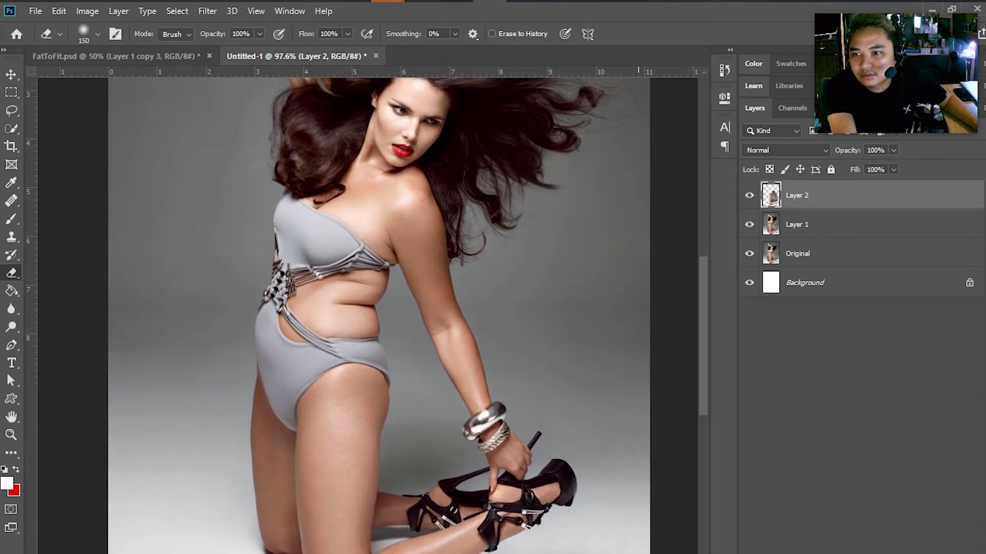
pyautogui.moveTo(557, 184)
pyautogui.mouseDown()
pyautogui.moveTo(543, 156)
pyautogui.moveTo(532, 159)
pyautogui.mouseUp()
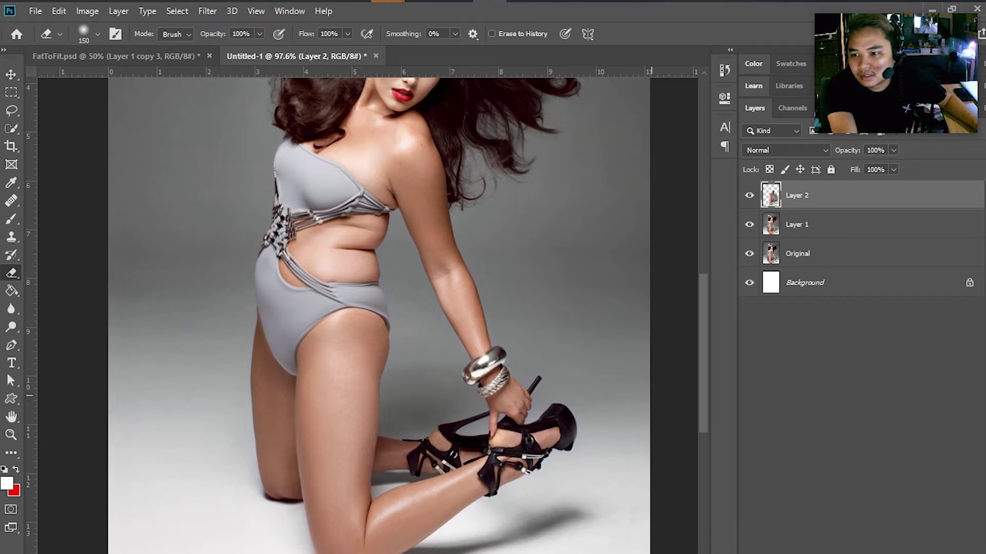
# Step: Undo the last eraser stroke beside the raised shoe
pyautogui.scroll(-2, 632, 396)
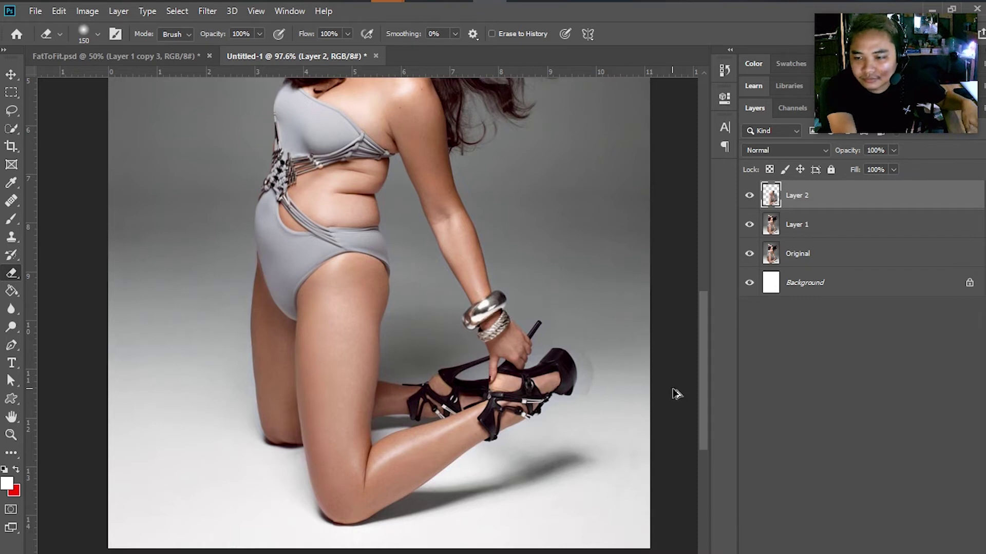
pyautogui.hotkey('alt', 'z')
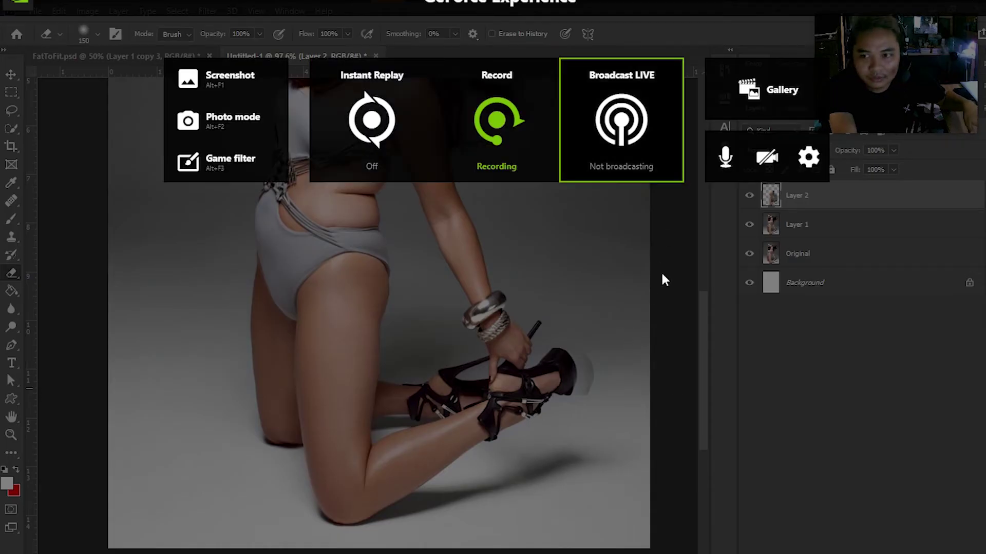
pyautogui.click(624, 270)
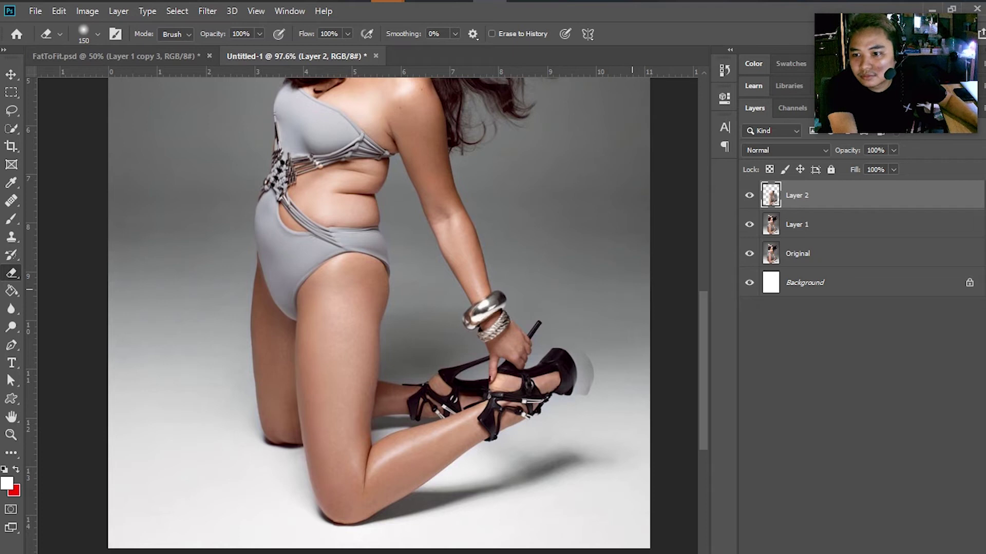
pyautogui.click(60, 11)
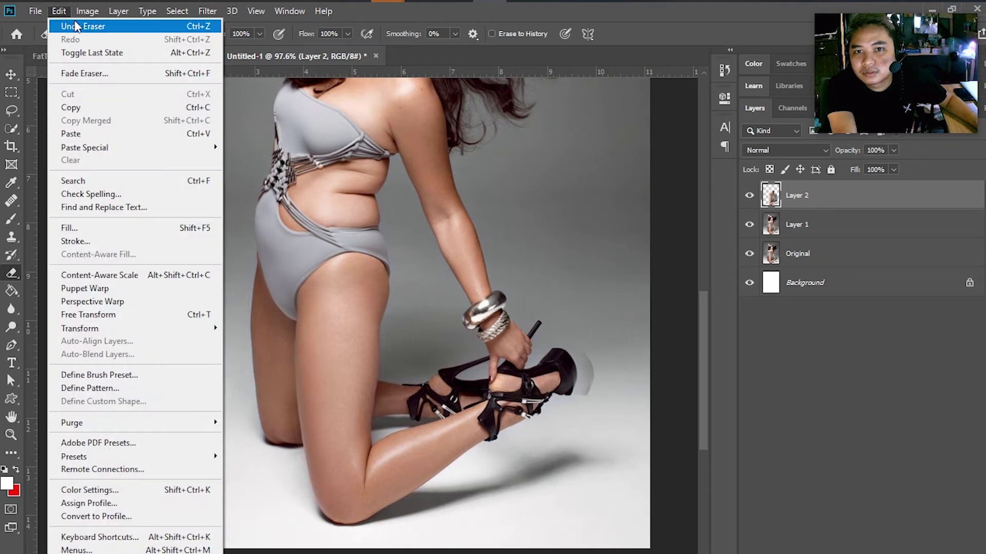
pyautogui.click(76, 27)
pyautogui.scroll(1, 610, 326)
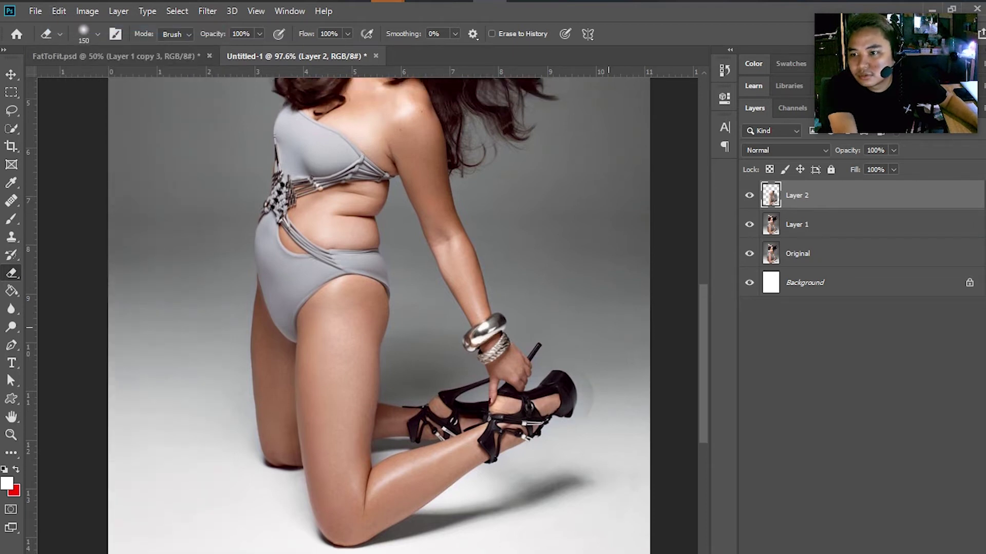
# Step: Merge Layer 2 with Layer 1 into a single layer
pyautogui.scroll(-2, 610, 326)
pyautogui.scroll(-1, 610, 325)
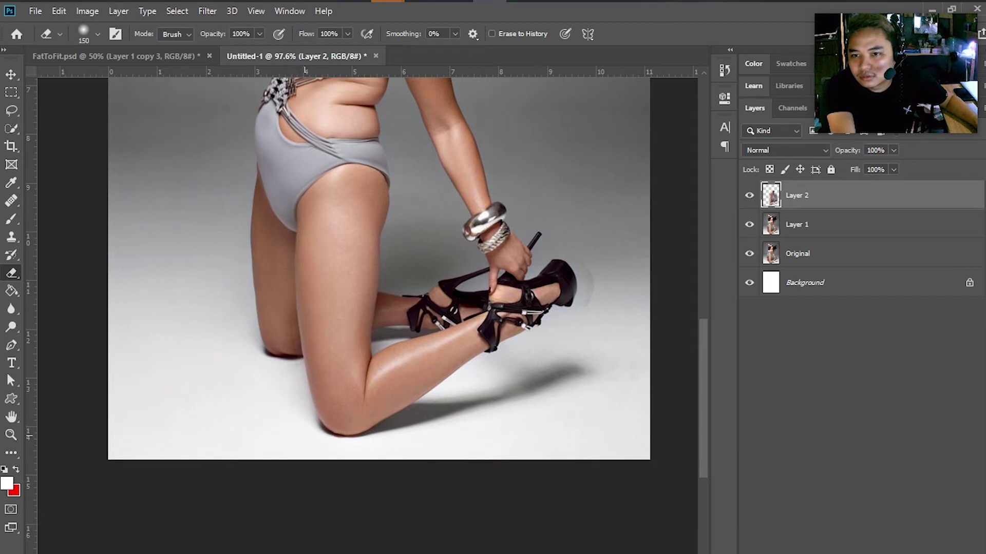
pyautogui.scroll(3, 315, 161)
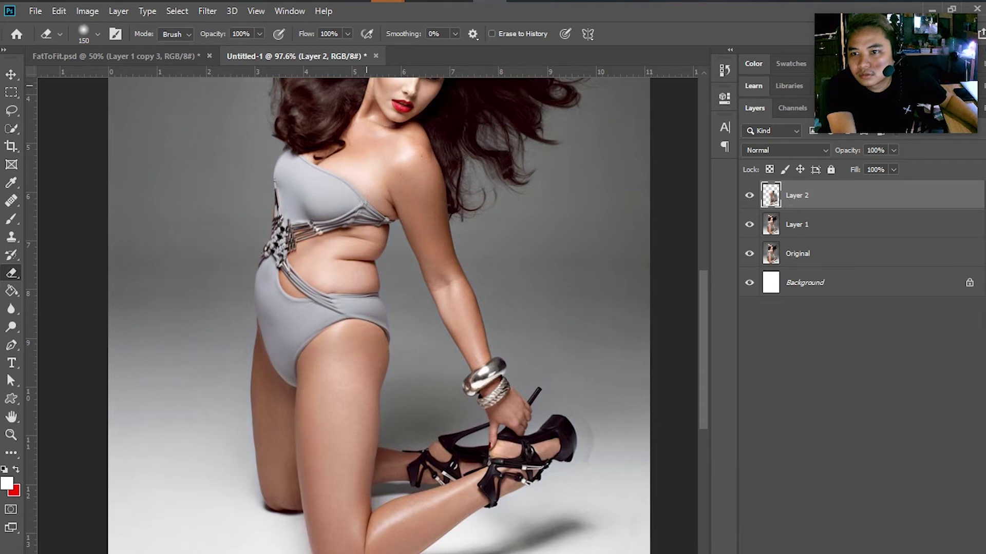
pyautogui.scroll(1, 378, 315)
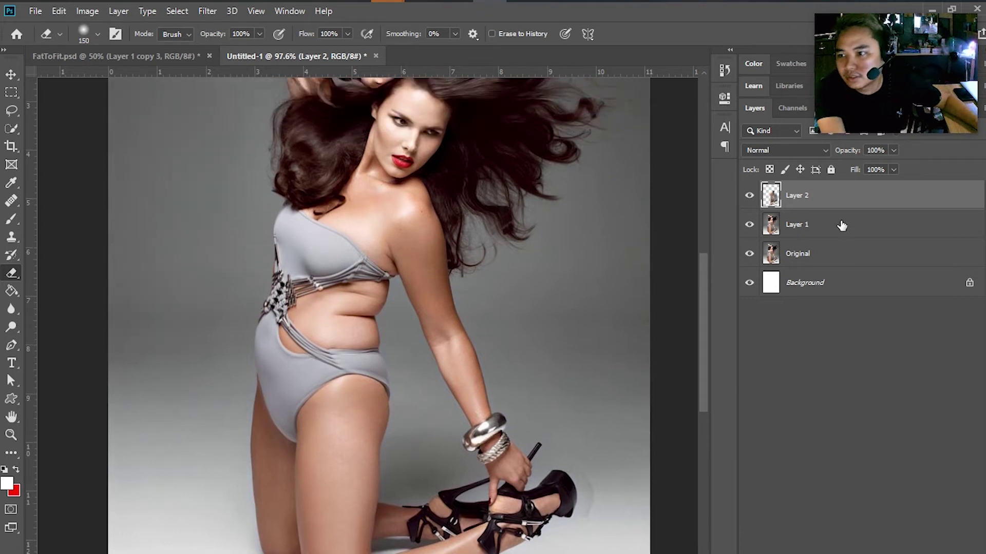
pyautogui.keyDown('shift'); pyautogui.click(840, 230); pyautogui.keyUp('shift')
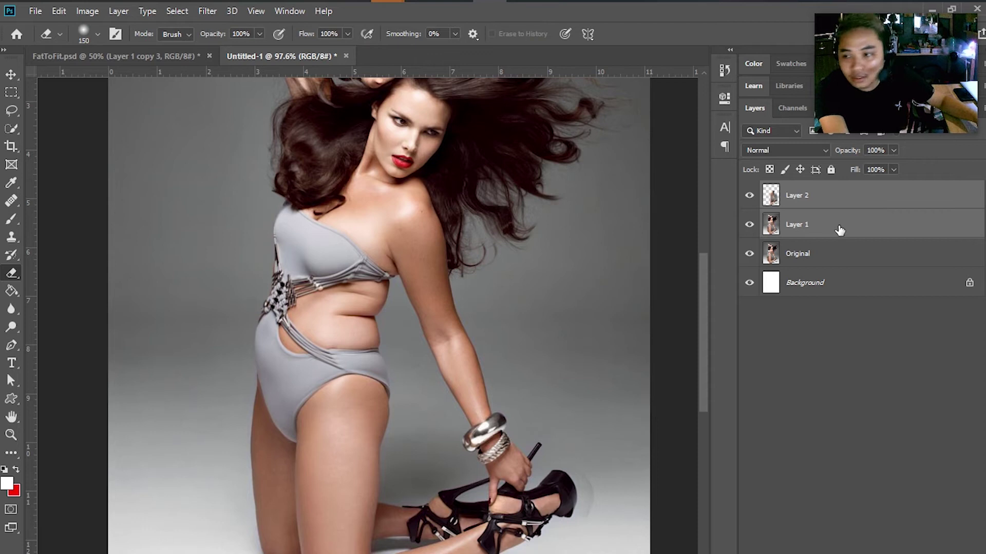
pyautogui.hotkey('ctrl', 'e')
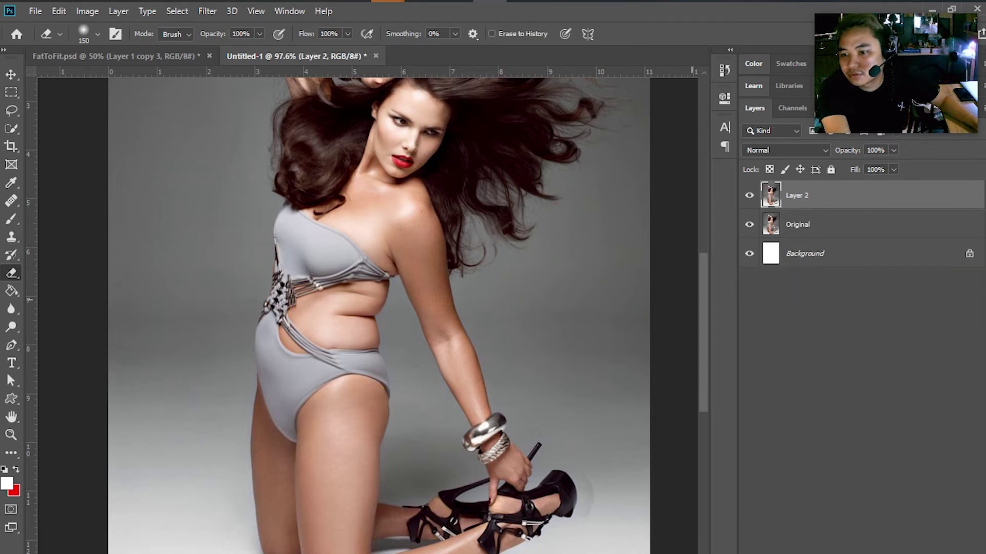
# Step: Remove the faint arc-shaped seam in the backdrop beside the raised shoe with the Healing Brush at size 30
pyautogui.scroll(4, 560, 468)
pyautogui.moveTo(559, 467)
pyautogui.mouseDown()
pyautogui.moveTo(508, 222)
pyautogui.moveTo(496, 262)
pyautogui.mouseUp()
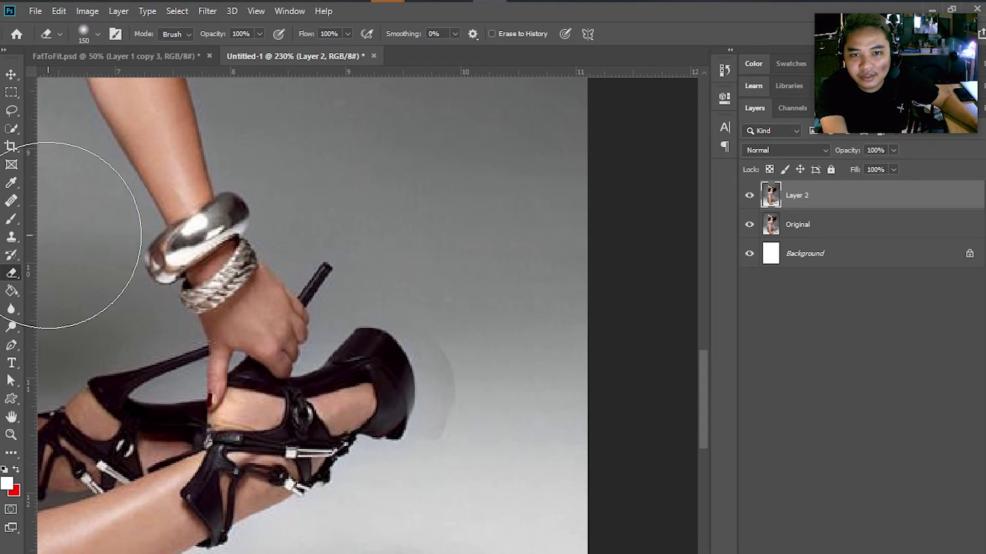
pyautogui.rightClick(16, 207)
pyautogui.click(77, 215)
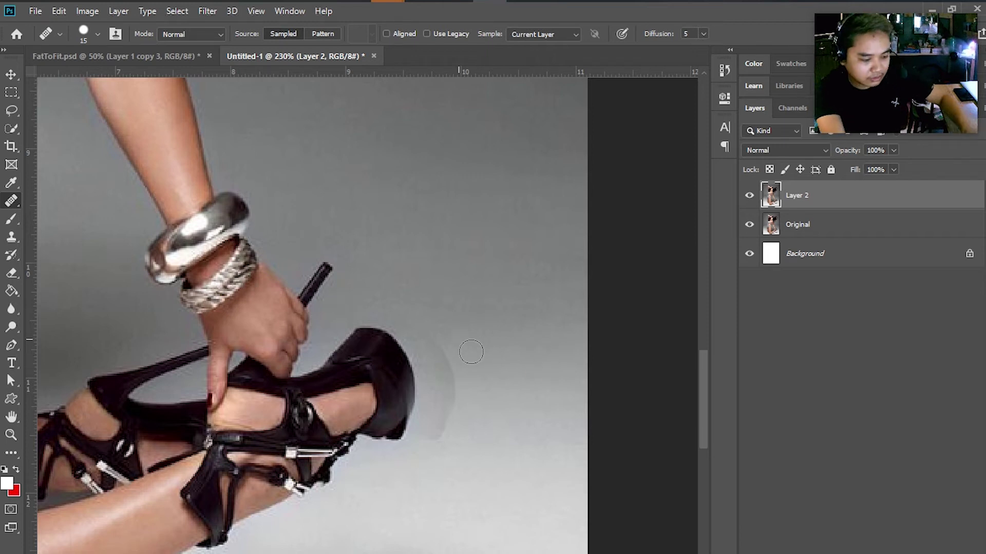
pyautogui.press(']')
pyautogui.press(']')
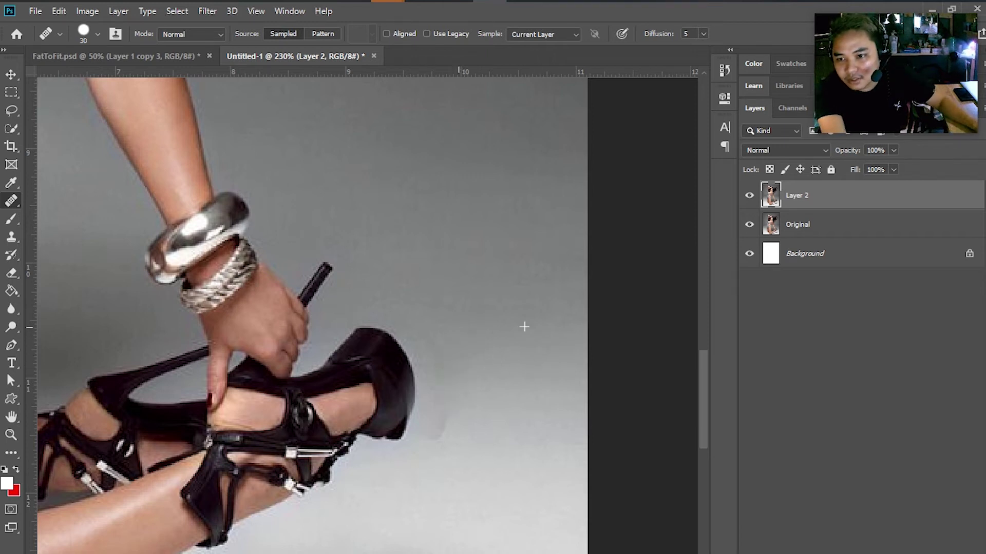
pyautogui.moveTo(454, 354); pyautogui.dragTo(437, 433)
pyautogui.hotkey('ctrl', 'z')
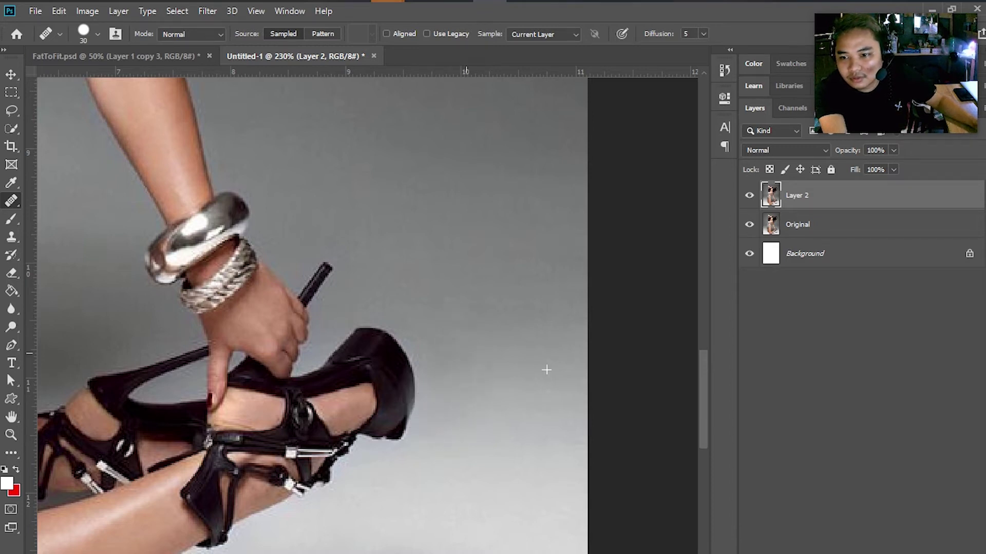
# Step: Lasso the body's left side with the adjacent backdrop, from the bust to the upper thigh, and copy it to a new layer
pyautogui.scroll(-10, 499, 215)
pyautogui.moveTo(420, 214); pyautogui.dragTo(500, 466)
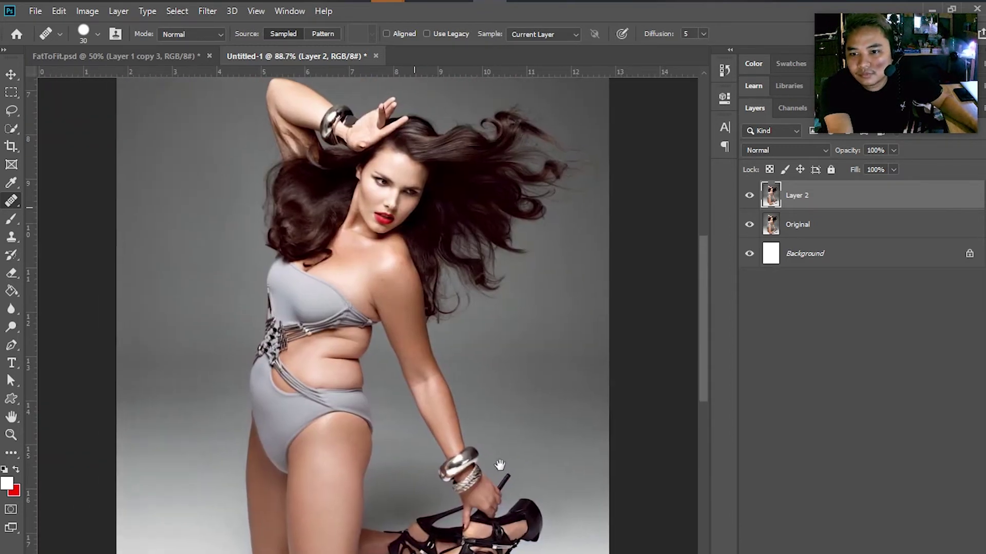
pyautogui.scroll(-2, 500, 465)
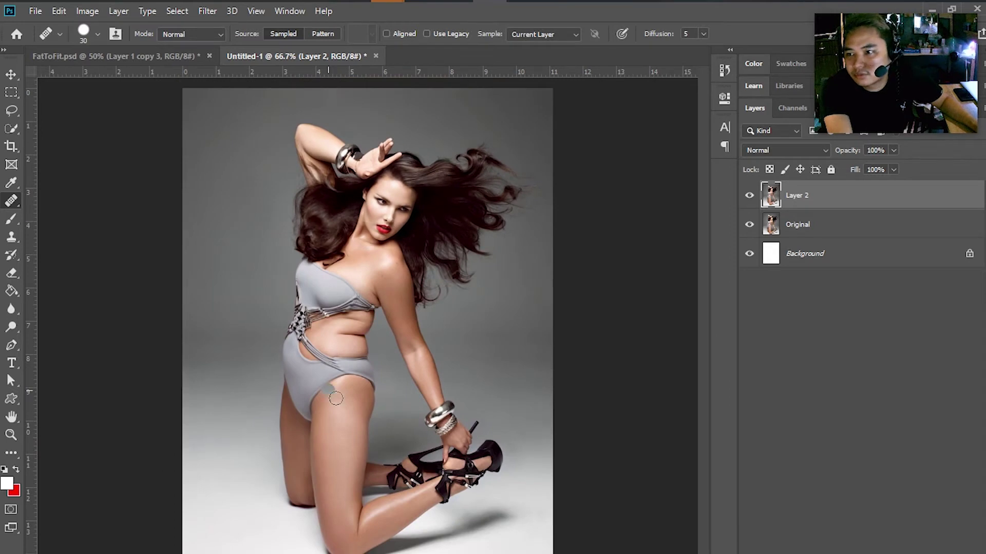
pyautogui.scroll(3, 243, 408)
pyautogui.moveTo(349, 321); pyautogui.dragTo(363, 334)
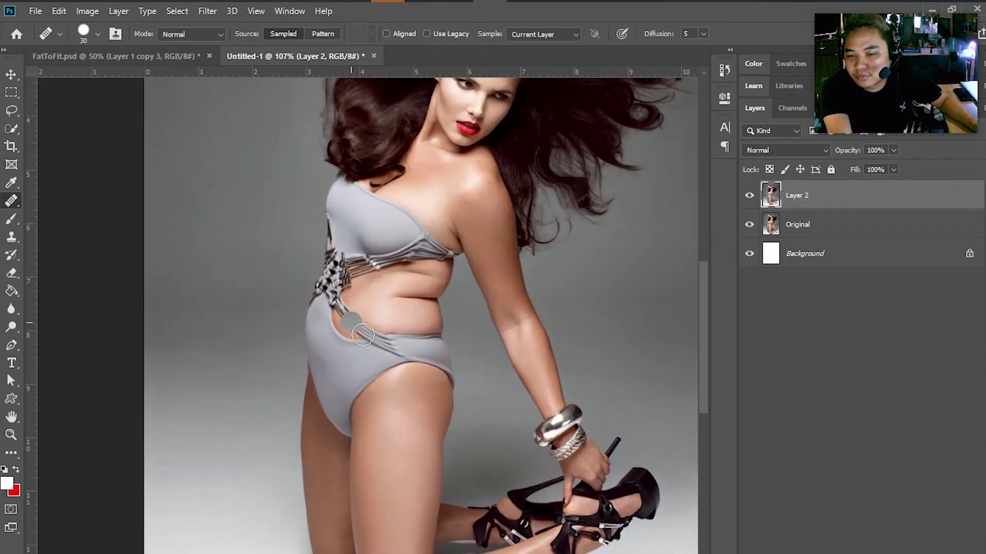
pyautogui.click(21, 114)
pyautogui.moveTo(237, 205)
pyautogui.mouseDown()
pyautogui.moveTo(304, 223)
pyautogui.moveTo(366, 260)
pyautogui.mouseUp()
pyautogui.moveTo(375, 333)
pyautogui.mouseDown()
pyautogui.moveTo(335, 403)
pyautogui.moveTo(323, 465)
pyautogui.mouseUp()
pyautogui.moveTo(237, 414)
pyautogui.mouseDown()
pyautogui.moveTo(221, 360)
pyautogui.moveTo(237, 208)
pyautogui.mouseUp()
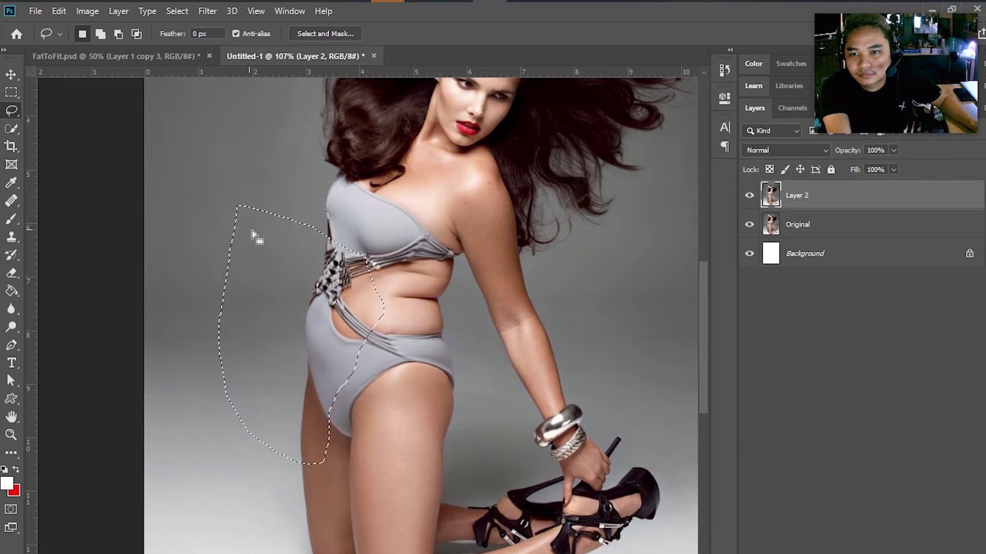
pyautogui.hotkey('ctrl', 'j')
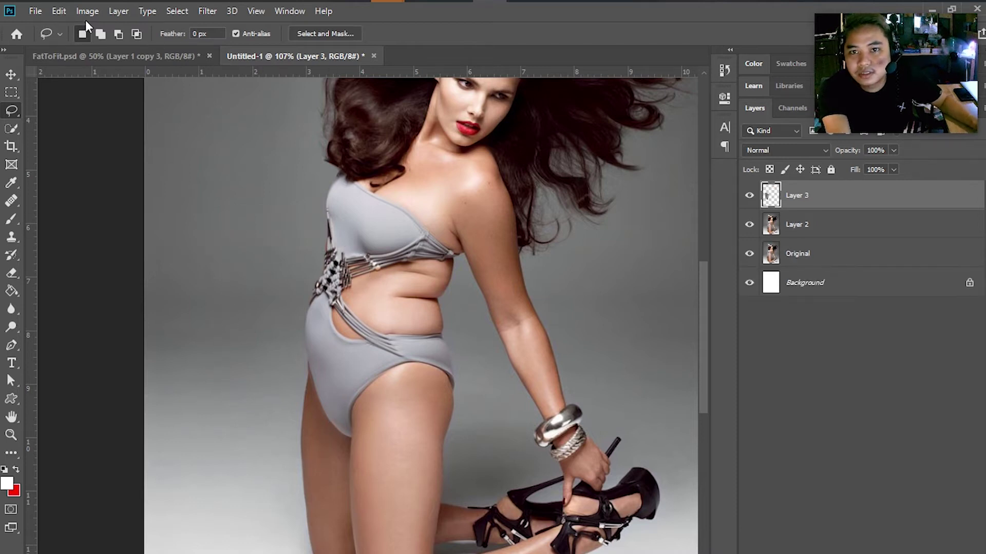
# Step: Narrow the copied left-side section from its left edge to 90.58% width at full height with Free Transform
pyautogui.hotkey('ctrl', 't')
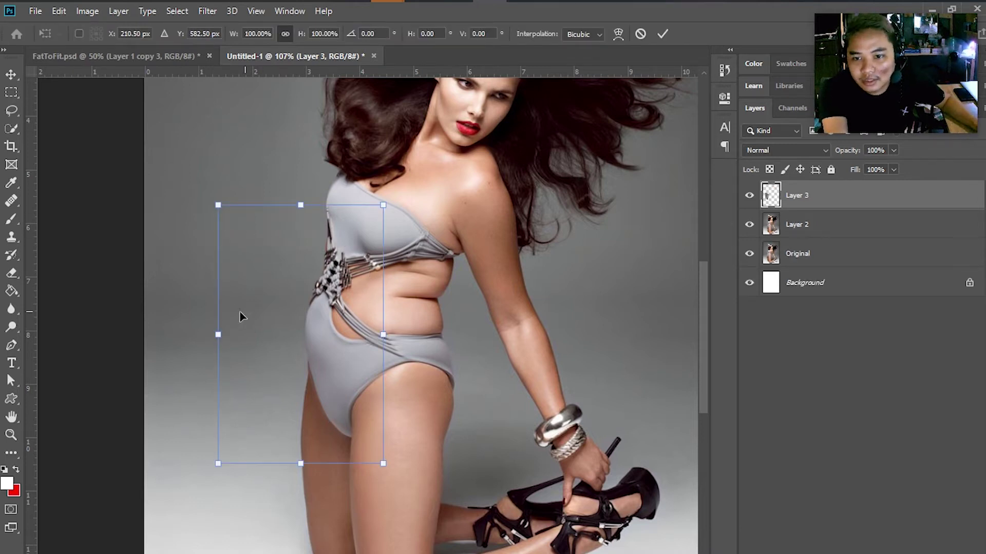
pyautogui.moveTo(230, 345); pyautogui.dragTo(239, 349)
pyautogui.scroll(1, 297, 424)
pyautogui.scroll(2, 318, 451)
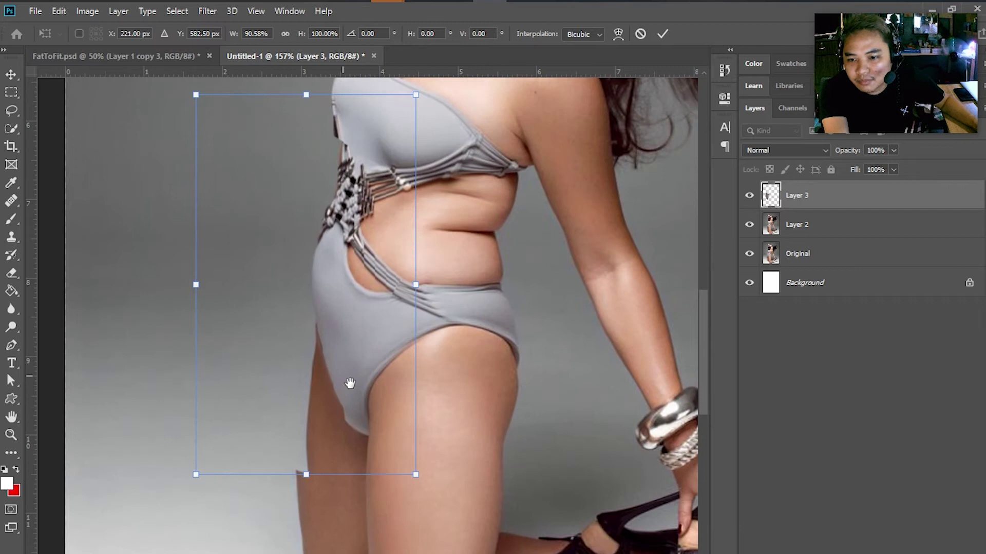
# Step: Warp the copied section's lower and upper edges outward to line up with the thigh and bust outlines, and apply the transform
pyautogui.click(60, 11)
pyautogui.moveTo(102, 328)
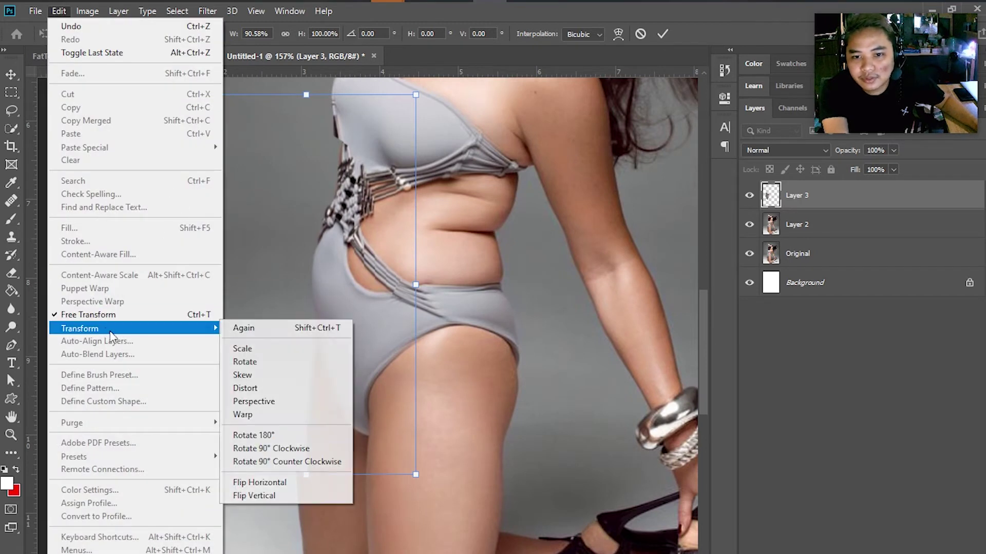
pyautogui.click(244, 415)
pyautogui.scroll(-1, 272, 414)
pyautogui.moveTo(268, 431); pyautogui.dragTo(239, 432)
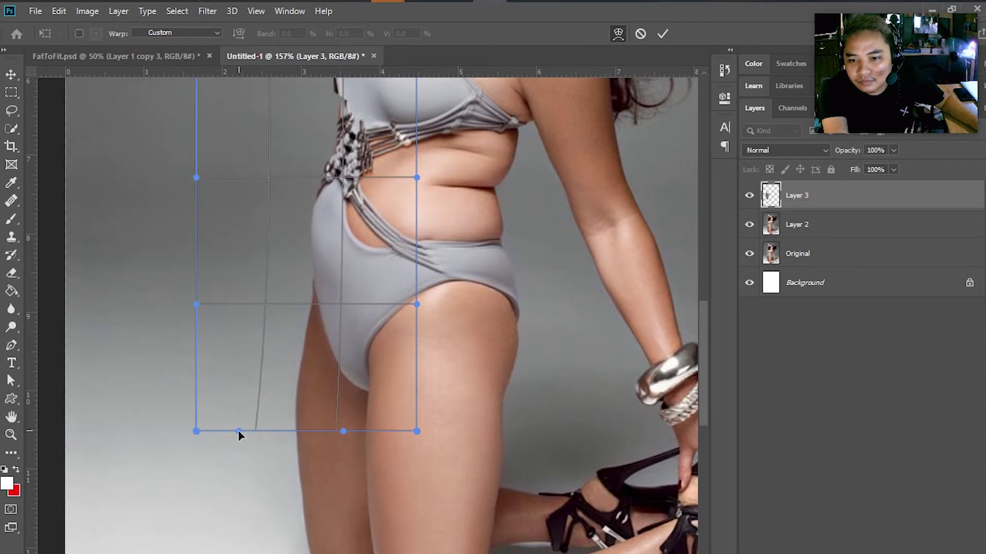
pyautogui.scroll(1, 301, 370)
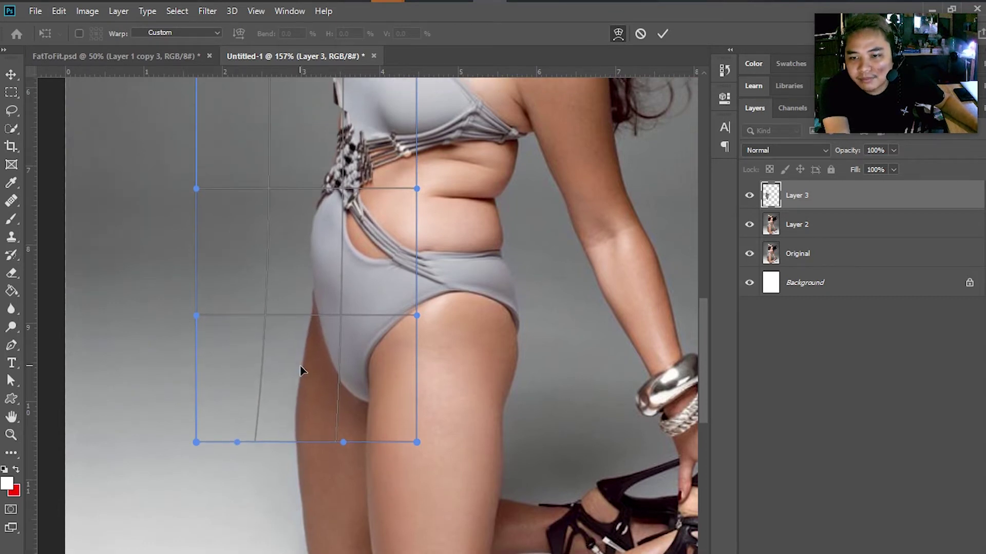
pyautogui.scroll(3, 301, 371)
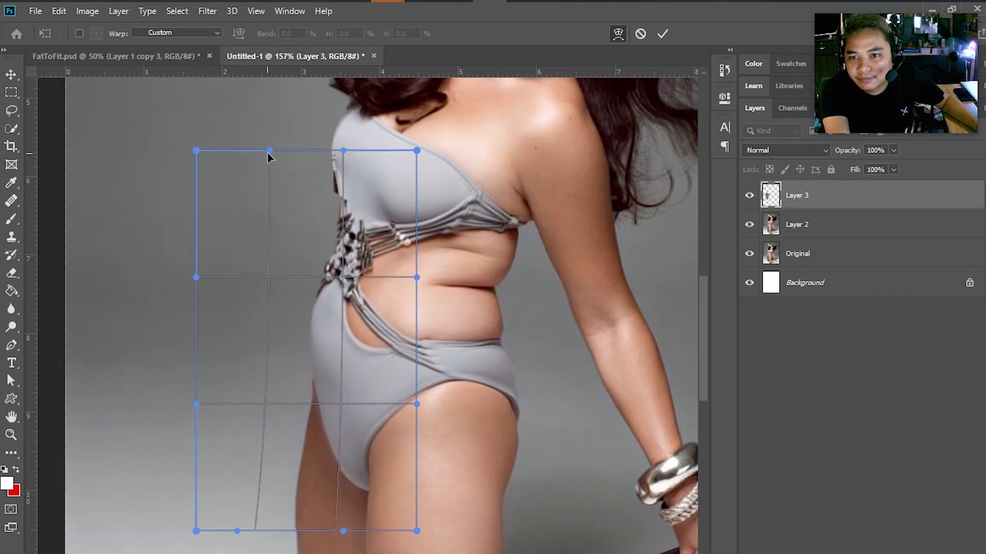
pyautogui.moveTo(268, 151); pyautogui.dragTo(228, 148)
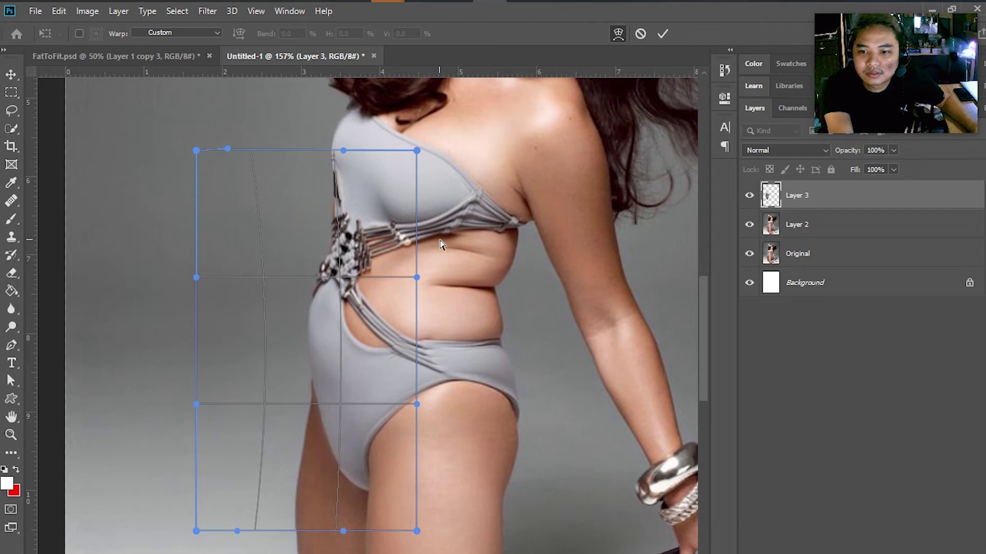
pyautogui.press('Return')
pyautogui.press('l')
pyautogui.scroll(-5, 454, 278)
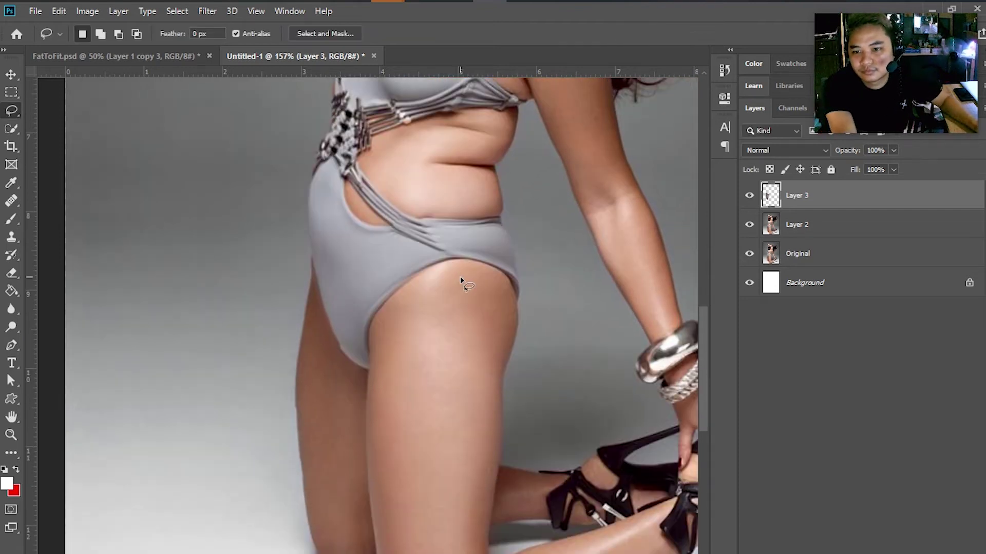
pyautogui.scroll(-3, 432, 300)
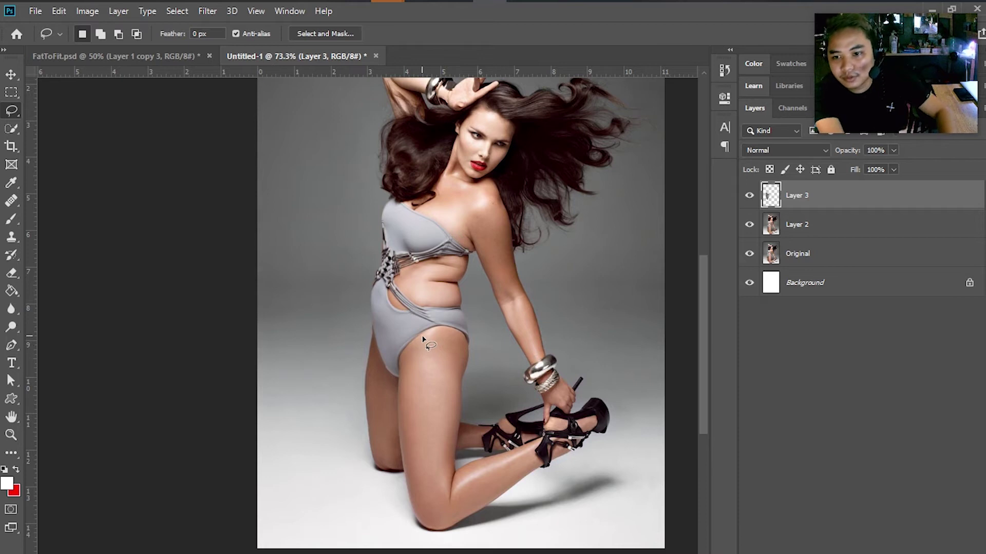
# Step: Try erasing on Layer 2 around the upper thigh with the soft 150 px Eraser, and undo the stroke
pyautogui.press('v')
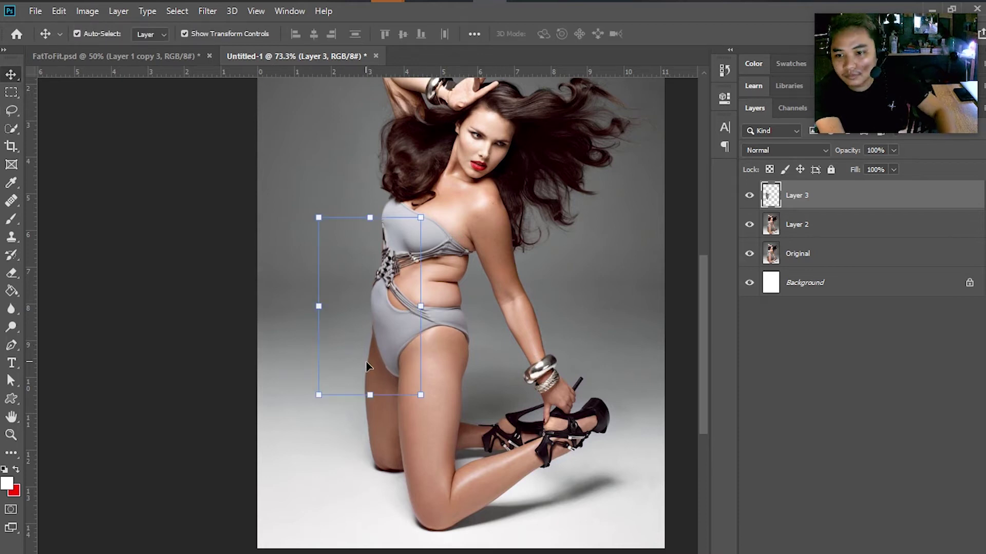
pyautogui.click(460, 357)
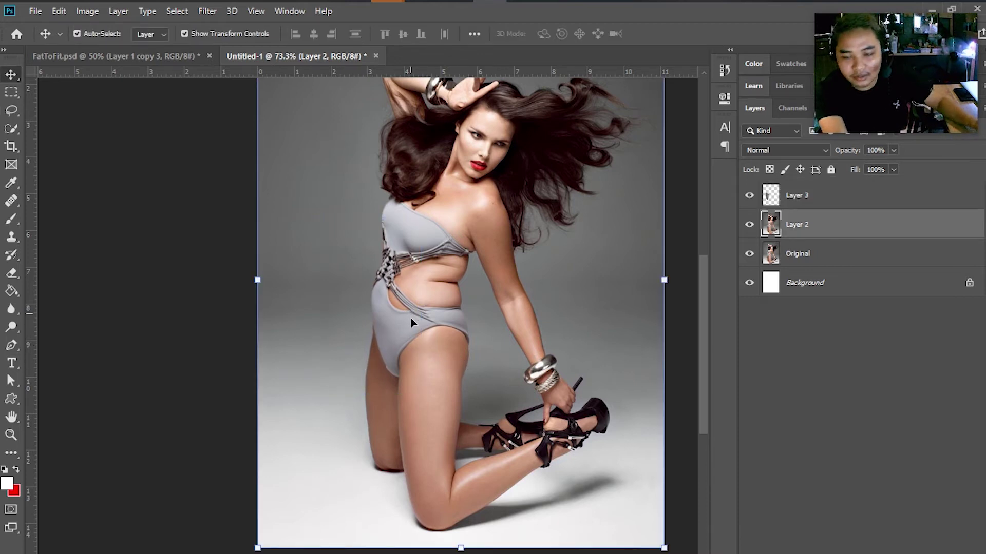
pyautogui.press('e')
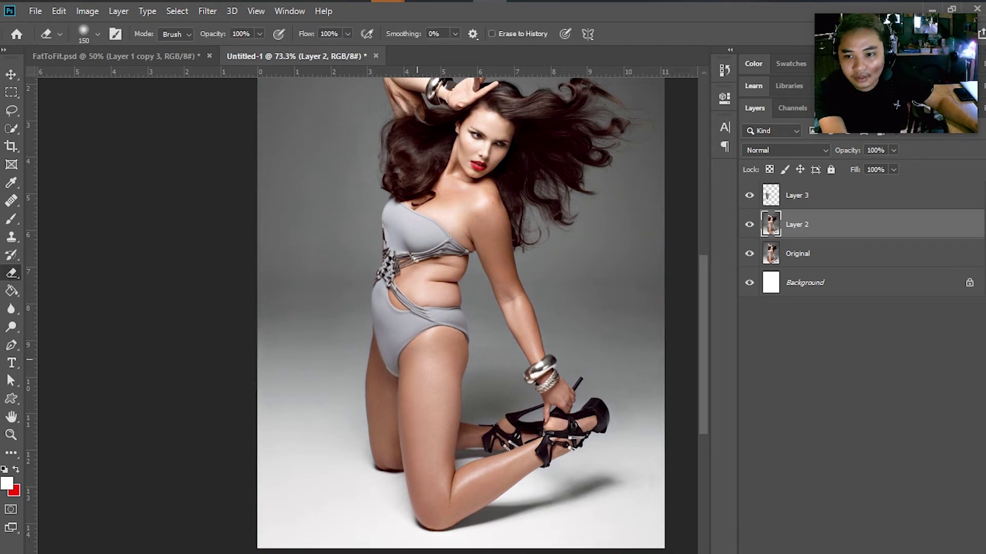
pyautogui.moveTo(421, 395); pyautogui.dragTo(412, 369)
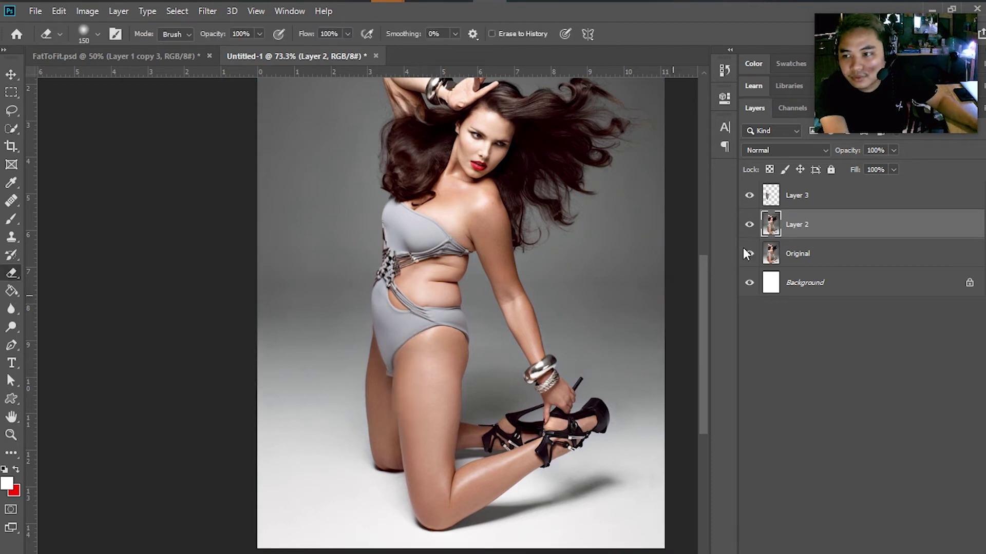
pyautogui.hotkey('ctrl', 'z')
# Step: Delete Layer 3 containing the warped left-side section
pyautogui.click(813, 200)
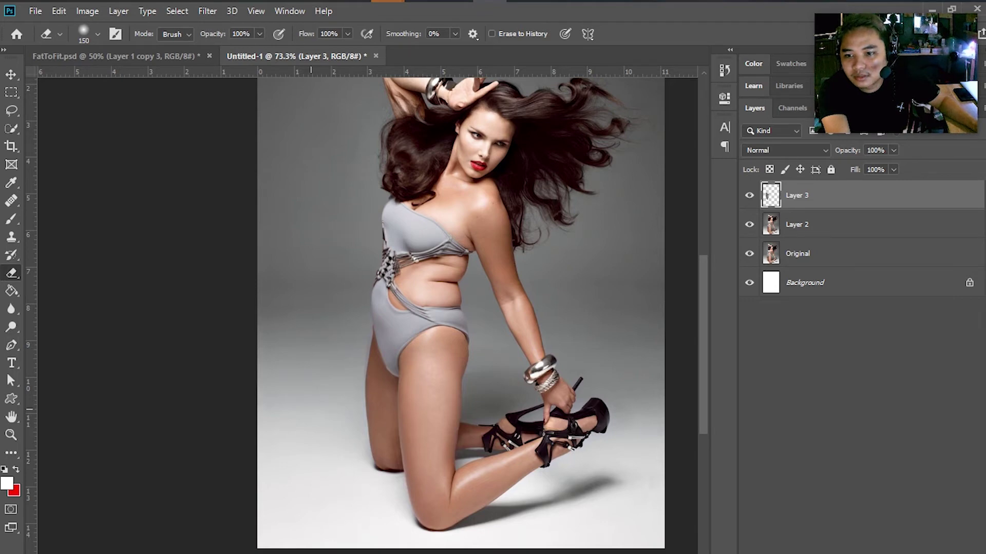
pyautogui.hotkey('alt', 'z')
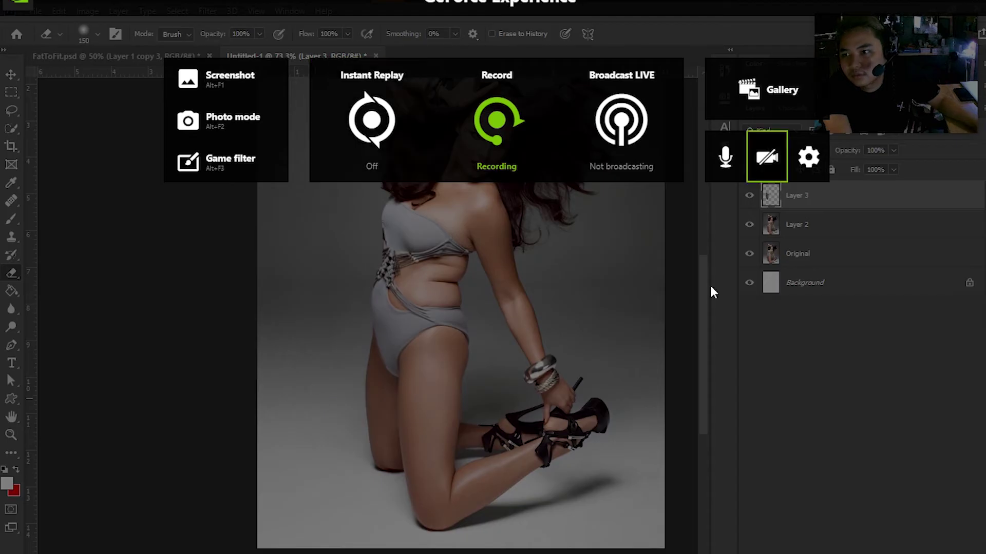
pyautogui.hotkey('alt', 'z')
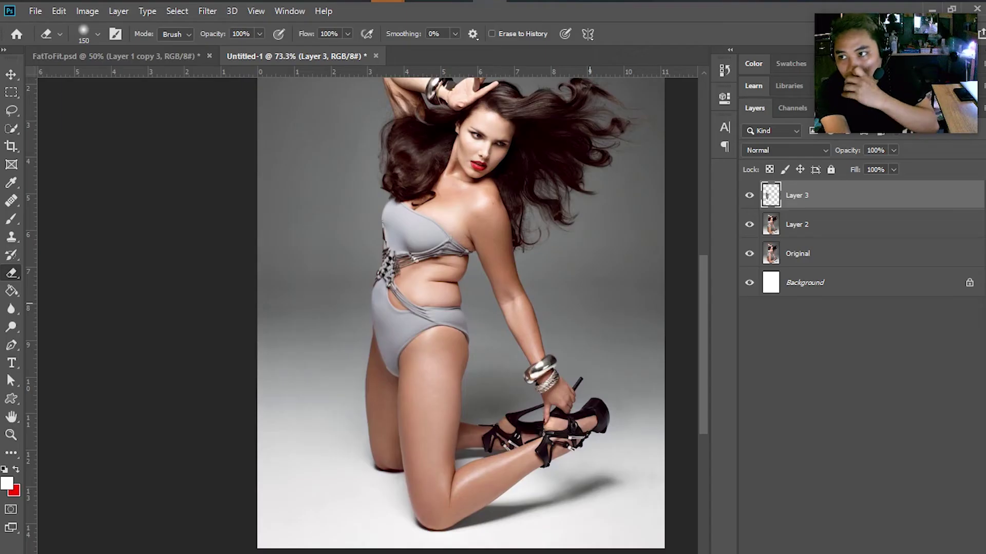
pyautogui.scroll(2, 518, 290)
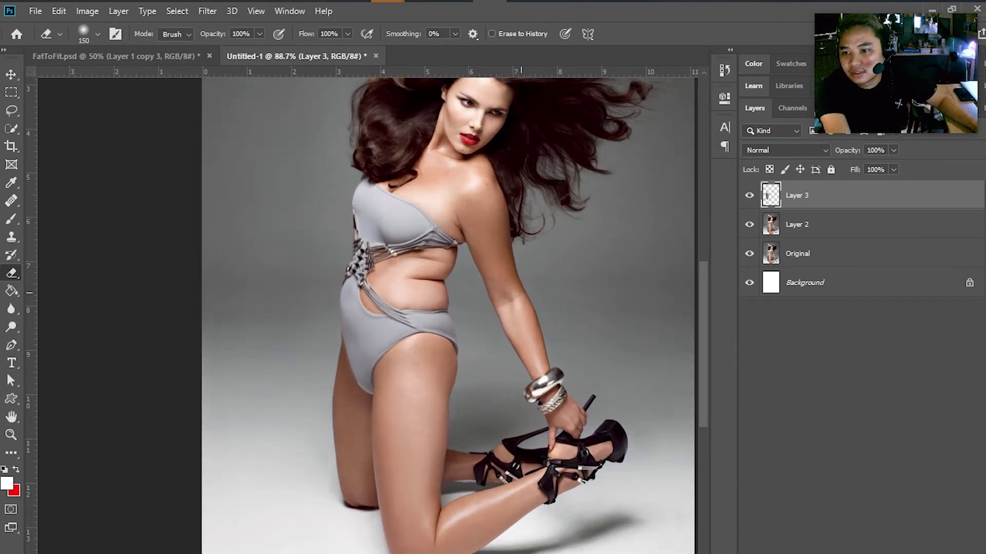
pyautogui.press('Delete')
# Step: Activate the Healing Brush Tool for retouching the belly skin folds on Layer 2
pyautogui.scroll(3, 448, 315)
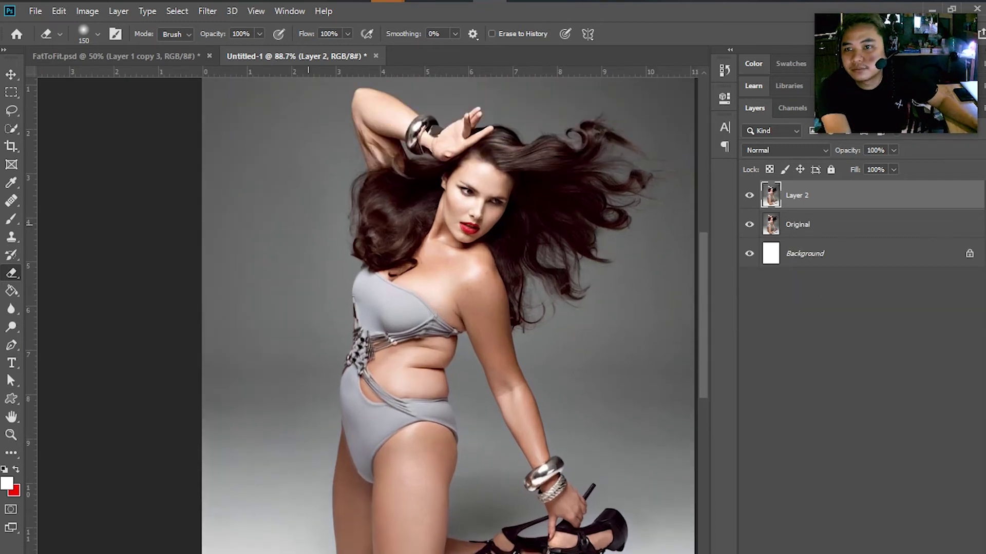
pyautogui.scroll(-5, 338, 226)
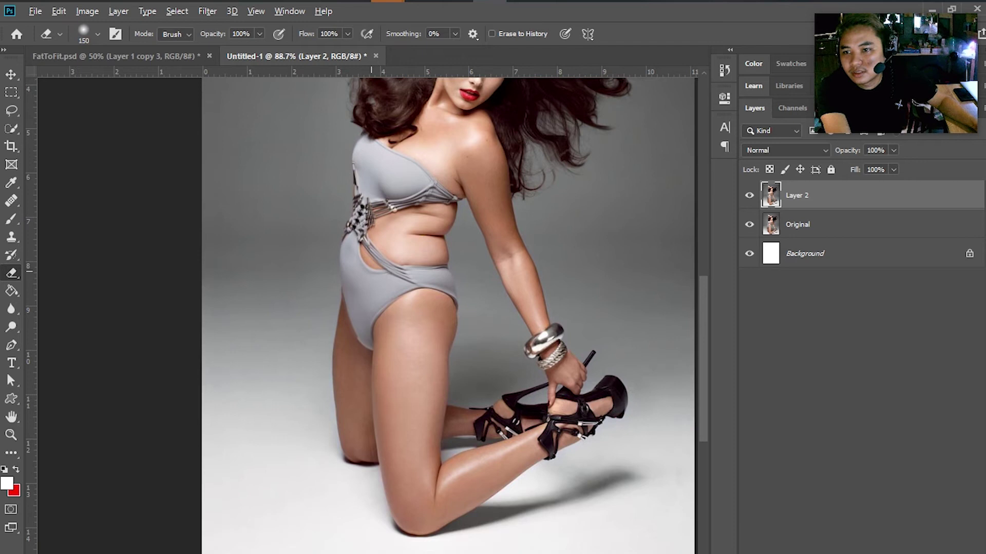
pyautogui.keyDown('alt'); pyautogui.scroll(-2, 371, 271); pyautogui.keyUp('alt')
pyautogui.keyDown('alt'); pyautogui.scroll(6, 372, 271); pyautogui.keyUp('alt')
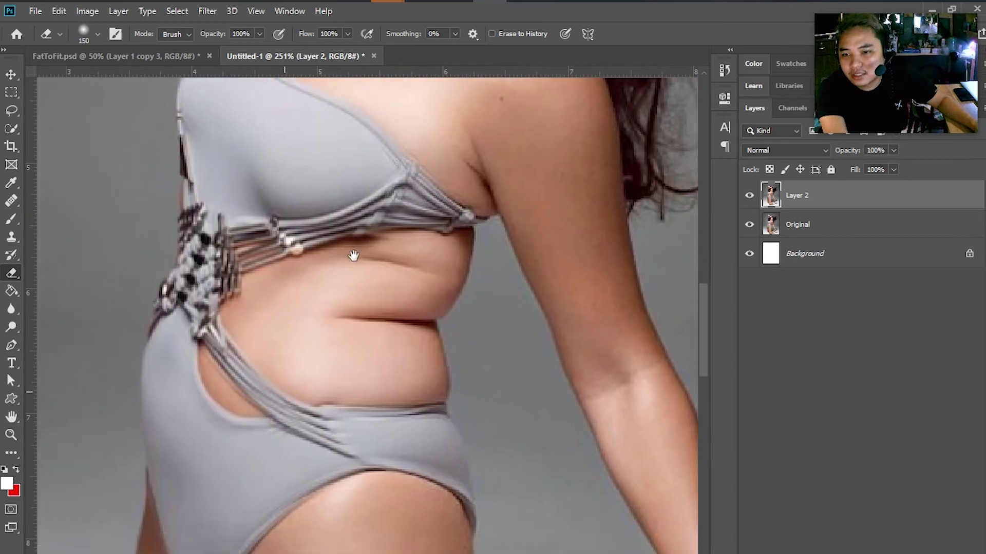
pyautogui.keyDown('alt'); pyautogui.scroll(1, 385, 308); pyautogui.keyUp('alt')
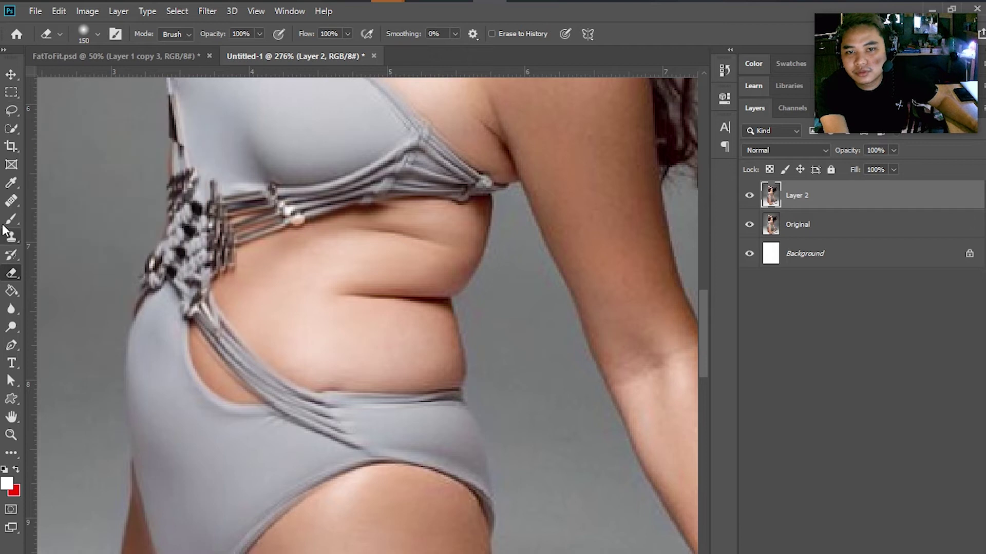
pyautogui.click(12, 274)
pyautogui.click(11, 291)
pyautogui.click(14, 184)
pyautogui.click(11, 201)
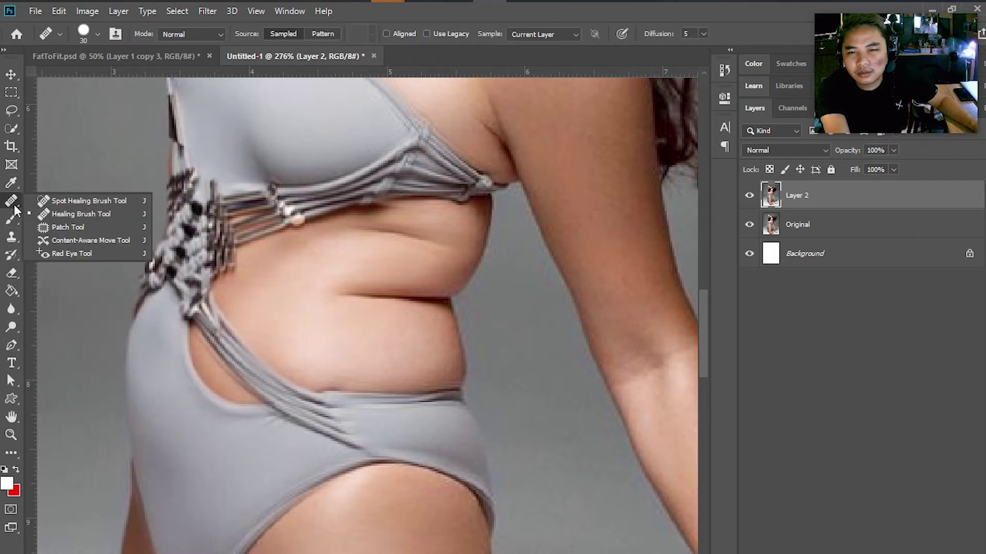
pyautogui.click(63, 214)
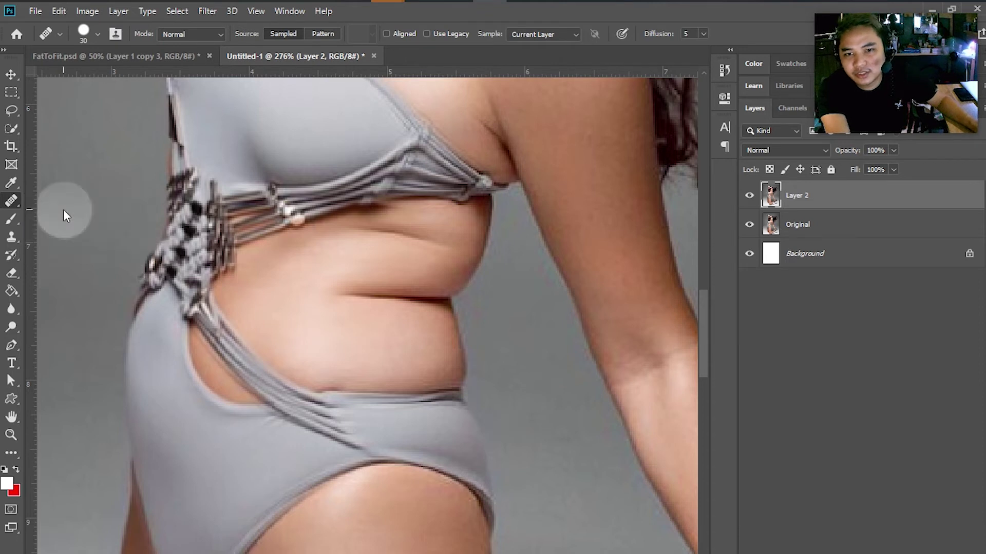
pyautogui.click(14, 200)
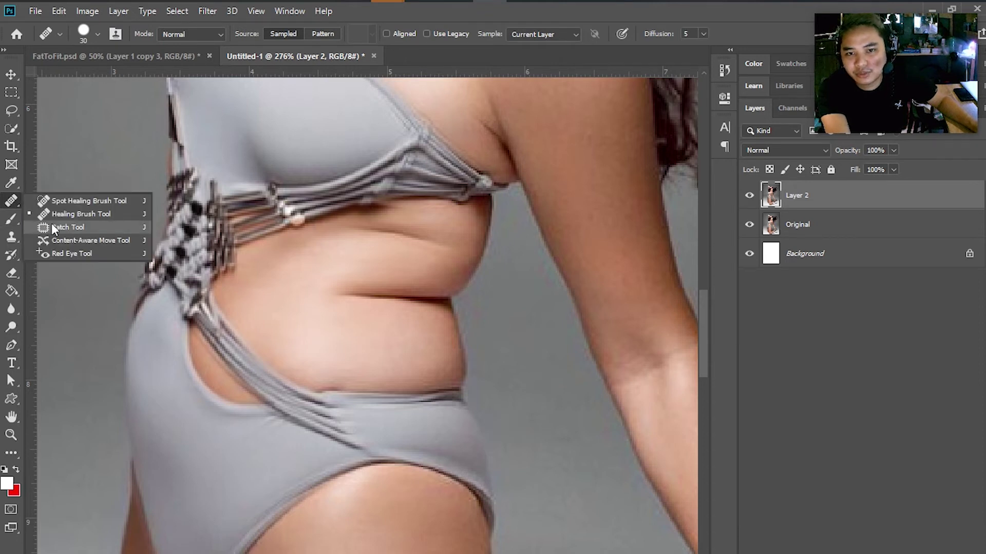
pyautogui.click(69, 212)
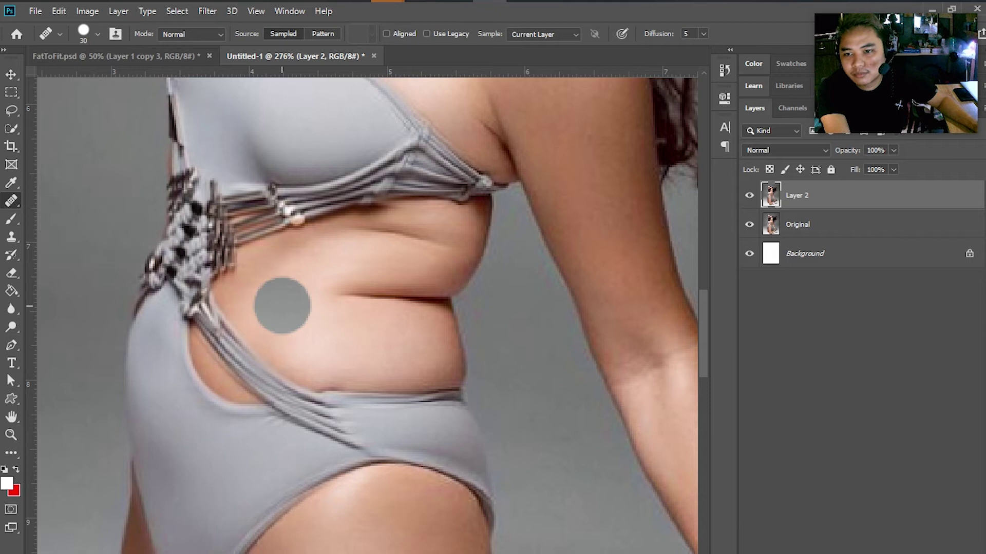
# Step: Sample smooth belly skin and heal the deep middle fold across the waist with the 30 px Healing Brush
pyautogui.press('alt')
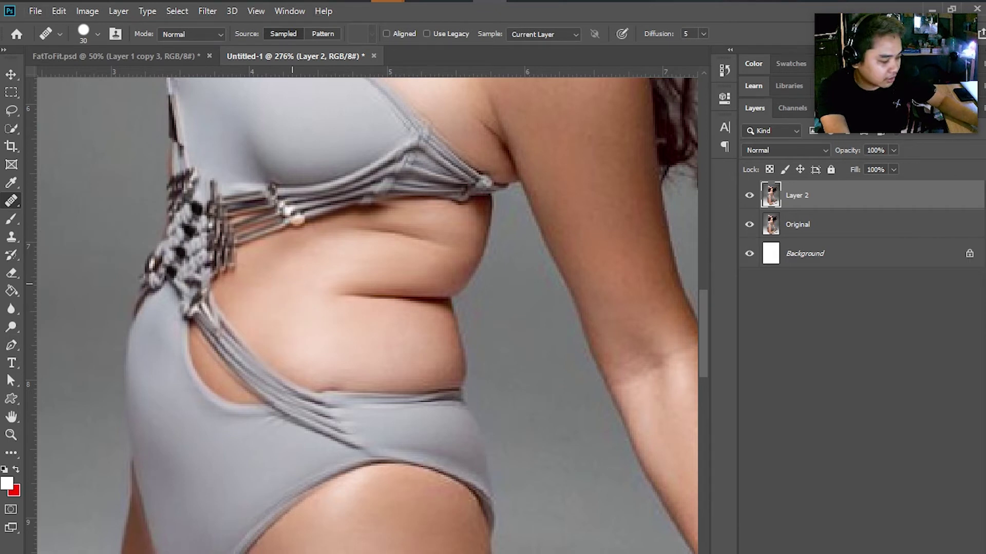
pyautogui.moveTo(308, 288)
pyautogui.mouseDown()
pyautogui.moveTo(410, 304)
pyautogui.moveTo(311, 303)
pyautogui.mouseUp()
pyautogui.moveTo(367, 289); pyautogui.dragTo(398, 310)
pyautogui.click(409, 288)
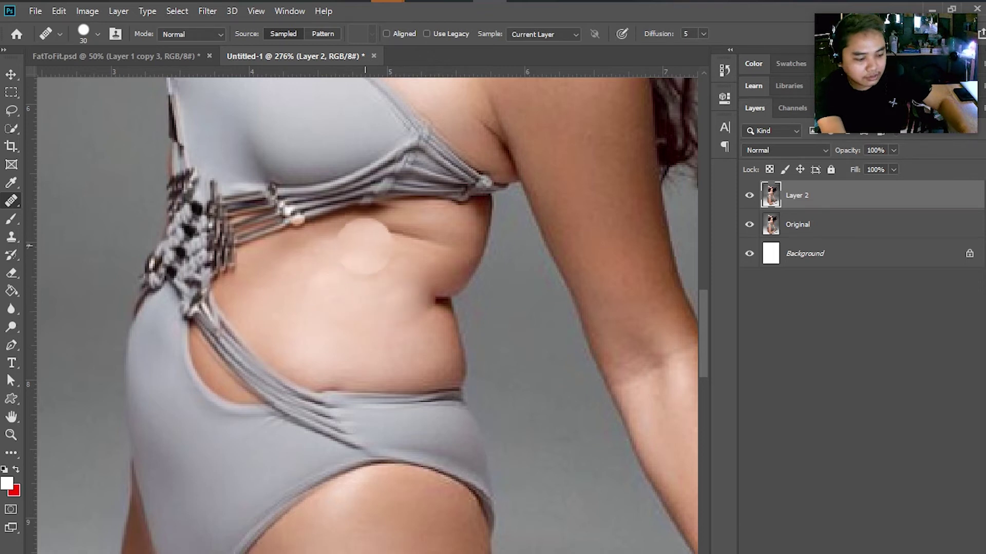
# Step: Soften the healing brush to 23% hardness and heal the upper skin fold below the bust straps using sampled belly skin
pyautogui.rightClick(308, 295)
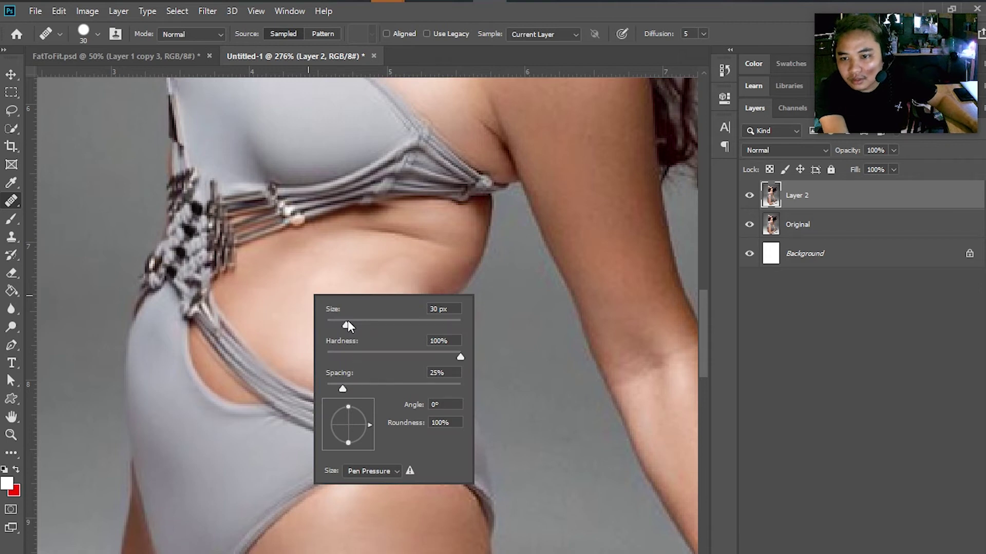
pyautogui.click(358, 352)
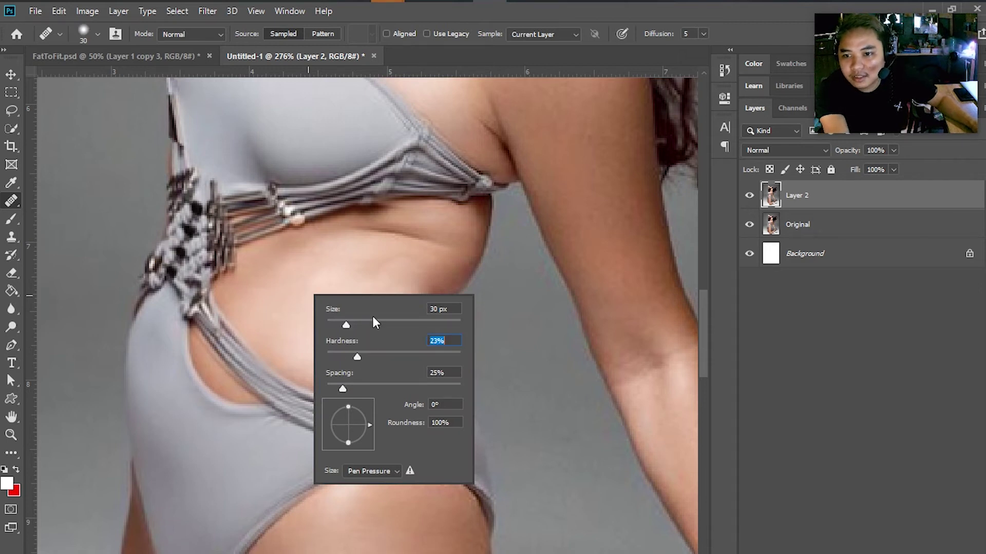
pyautogui.click(340, 260)
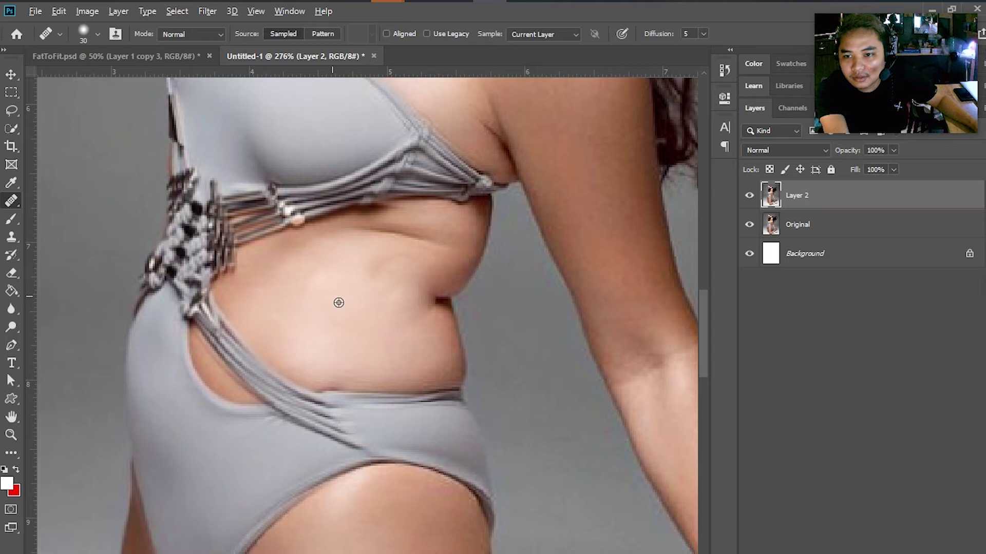
pyautogui.moveTo(376, 253)
pyautogui.mouseDown()
pyautogui.moveTo(359, 244)
pyautogui.moveTo(417, 246)
pyautogui.mouseUp()
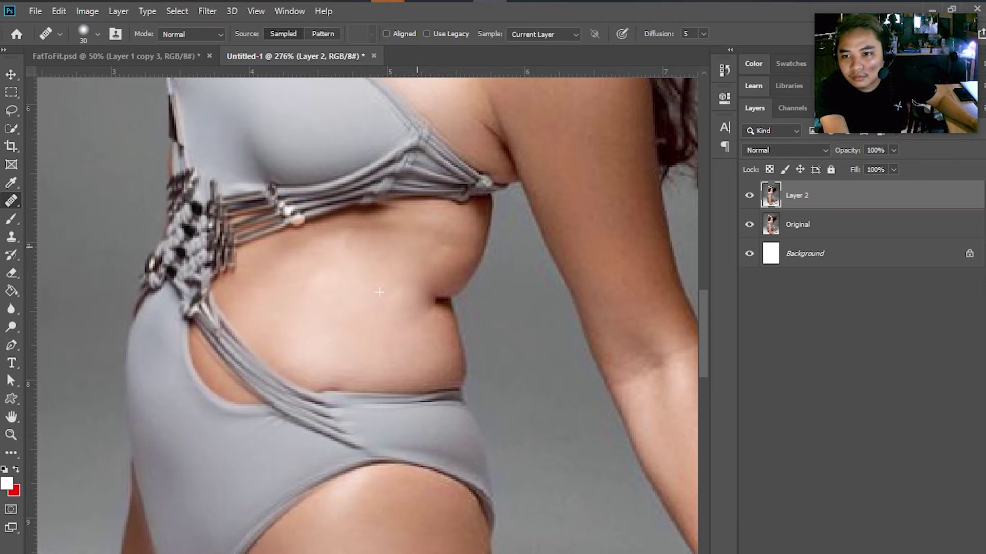
pyautogui.press('alt')
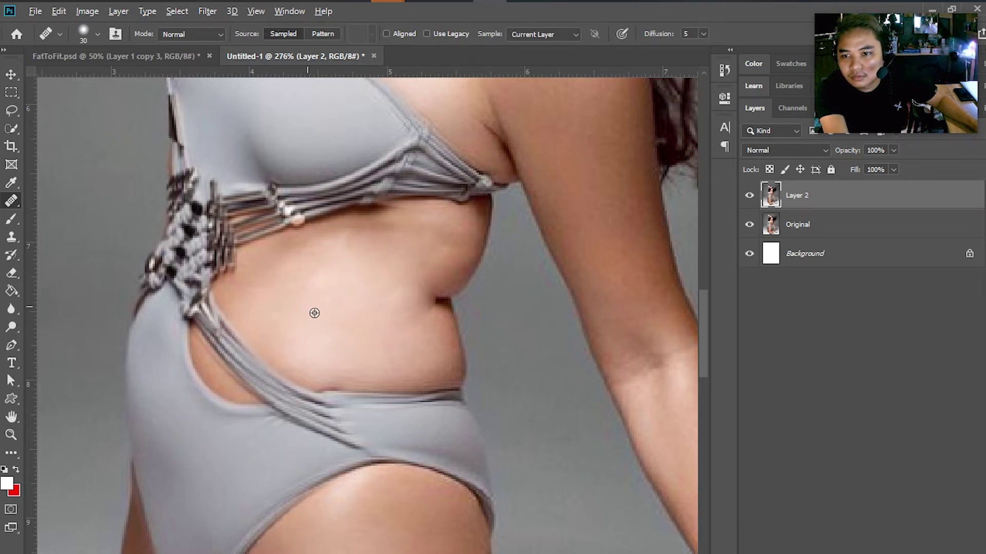
pyautogui.moveTo(351, 250)
pyautogui.mouseDown()
pyautogui.moveTo(391, 365)
pyautogui.moveTo(430, 304)
pyautogui.moveTo(348, 347)
pyautogui.moveTo(355, 343)
pyautogui.mouseUp()
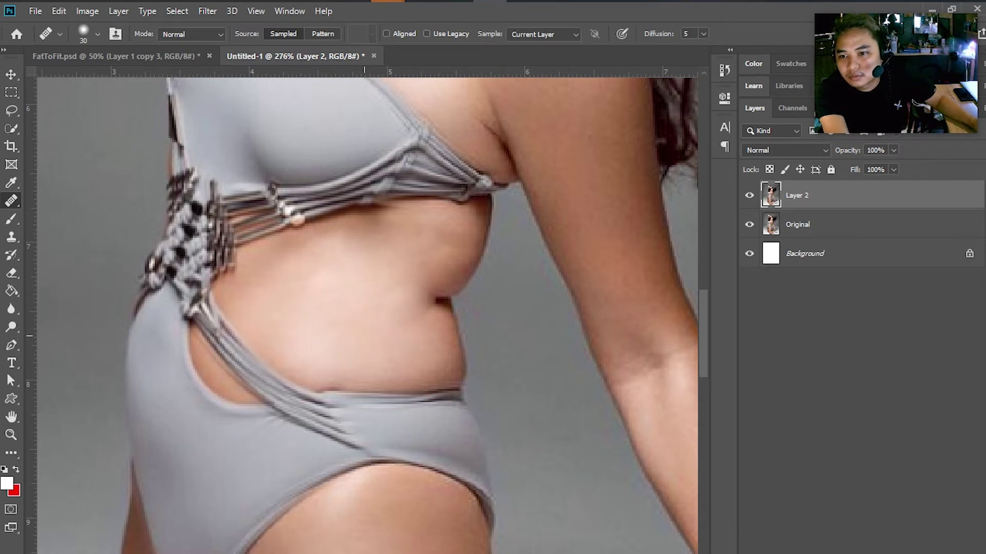
# Step: Heal the remaining dark end of the middle fold at the side edge of the waist
pyautogui.moveTo(300, 385); pyautogui.dragTo(272, 408)
pyautogui.hotkey('ctrl', 'z')
pyautogui.scroll(-4, 302, 367)
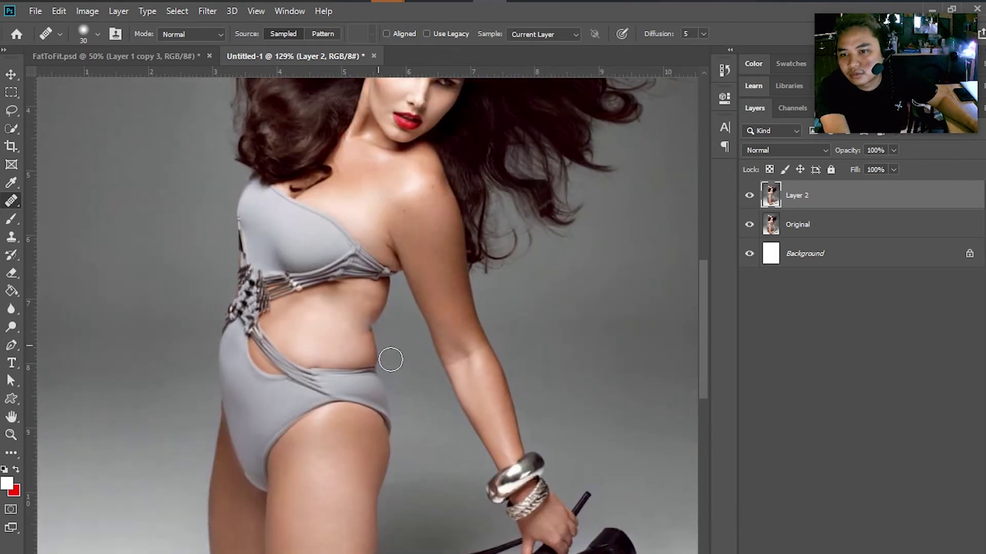
pyautogui.click(381, 356)
pyautogui.scroll(5, 396, 385)
pyautogui.click(398, 189)
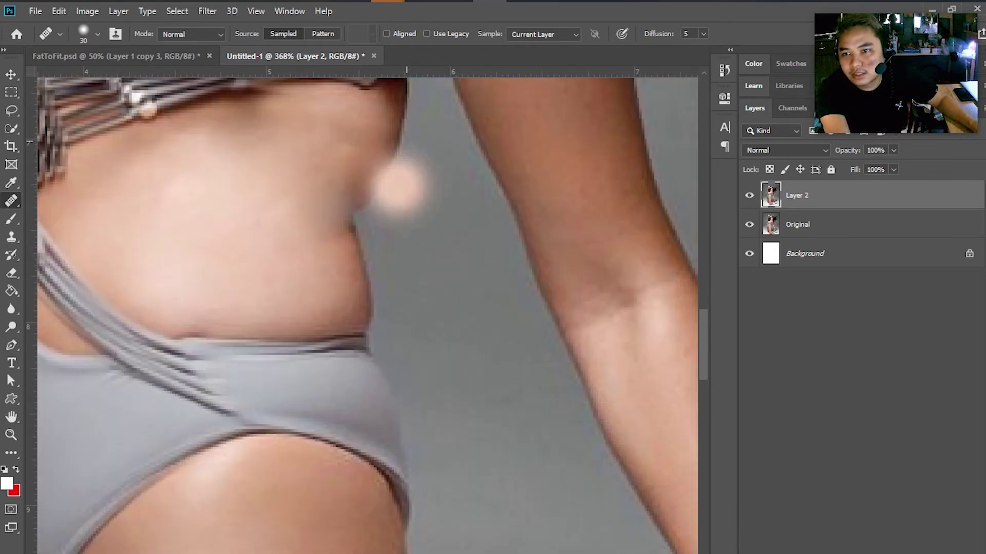
pyautogui.scroll(-2, 336, 369)
pyautogui.scroll(3, 313, 354)
pyautogui.click(353, 251)
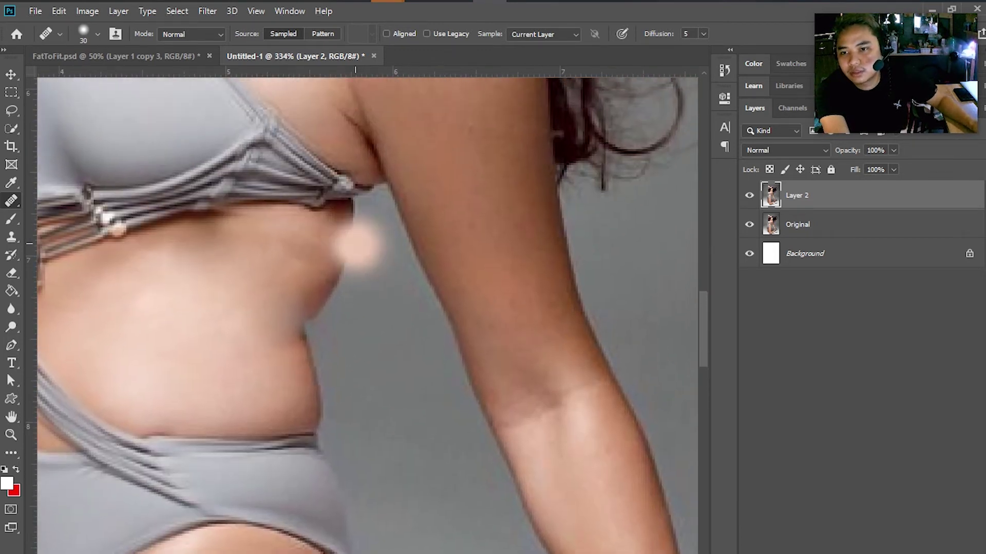
pyautogui.scroll(3, 382, 353)
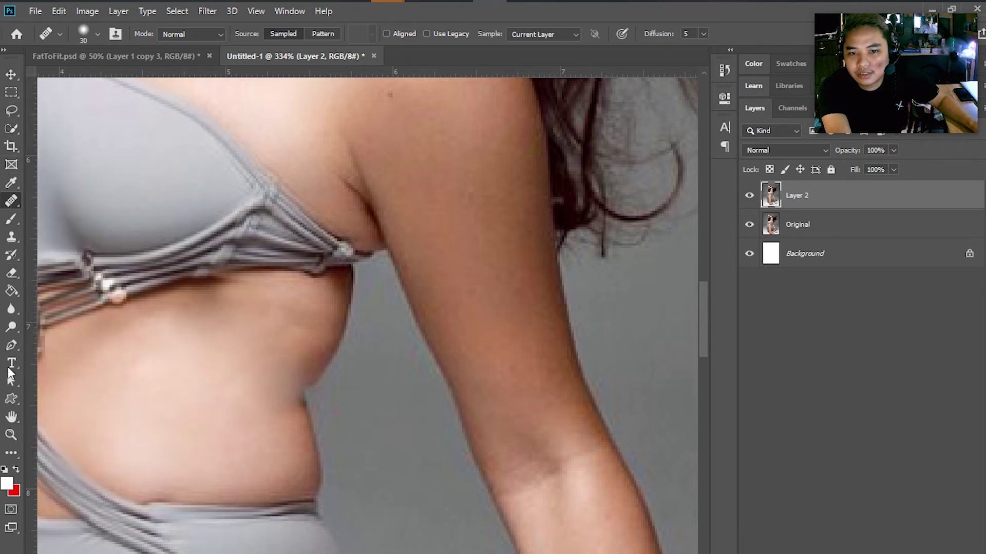
# Step: Draw a closed Pen shape about 81 by 166 px over the arm, following its outer contour from the upper arm to the elbow
pyautogui.click(16, 350)
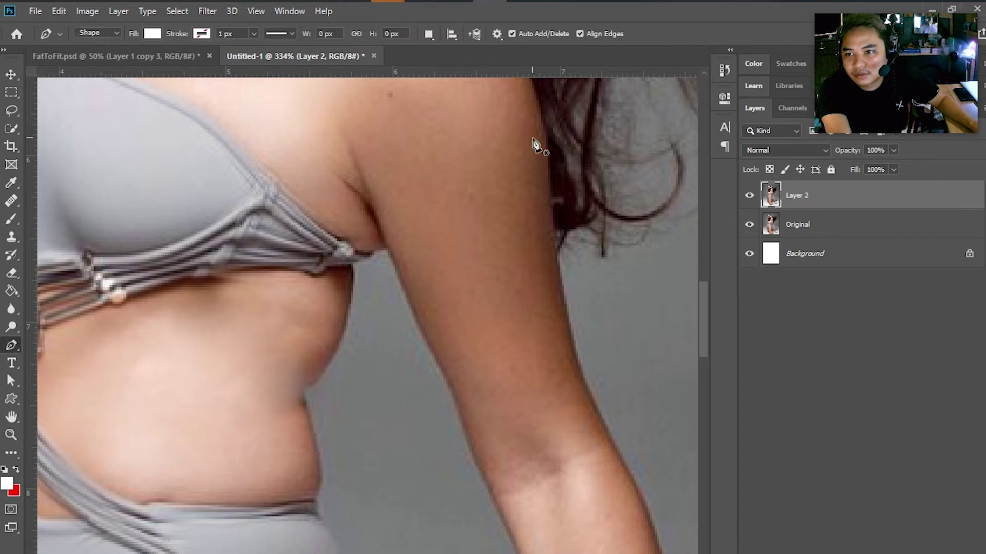
pyautogui.click(541, 110)
pyautogui.moveTo(548, 183); pyautogui.dragTo(552, 223)
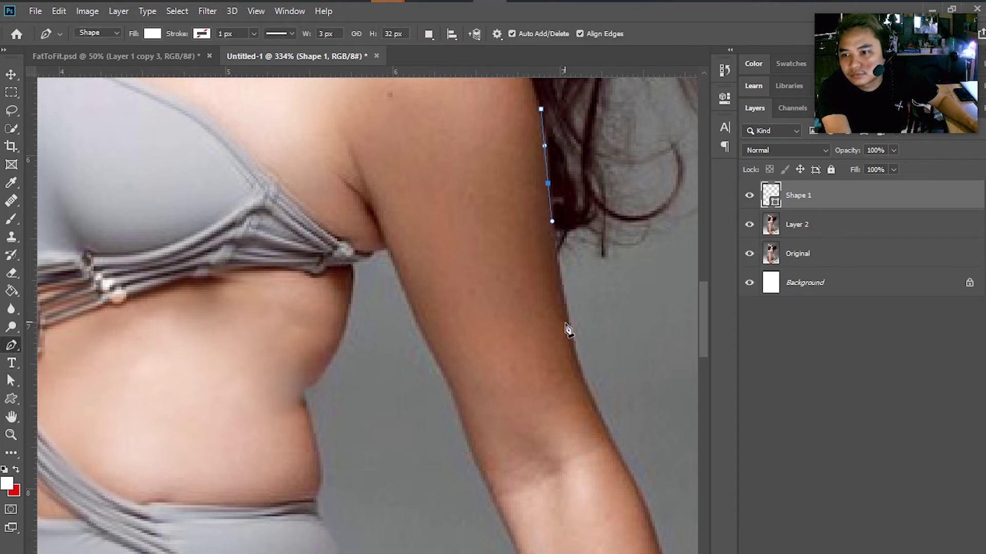
pyautogui.moveTo(568, 326); pyautogui.dragTo(576, 359)
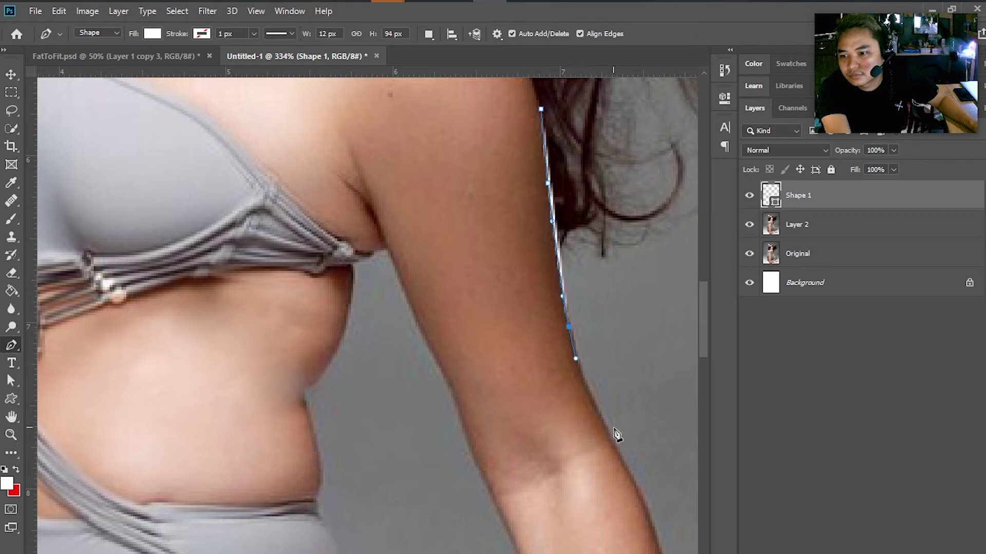
pyautogui.moveTo(606, 425); pyautogui.dragTo(613, 437)
pyautogui.click(622, 461)
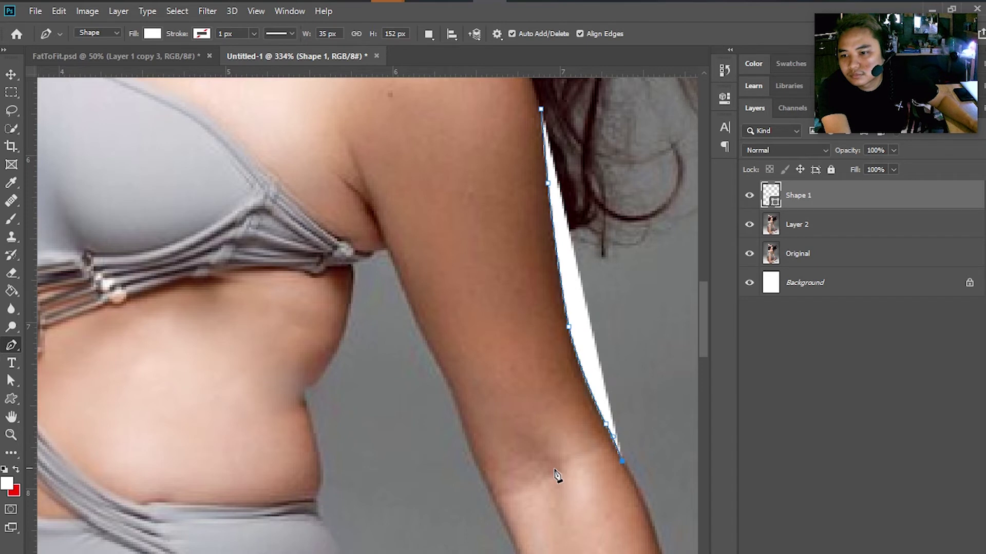
pyautogui.click(520, 493)
pyautogui.click(464, 408)
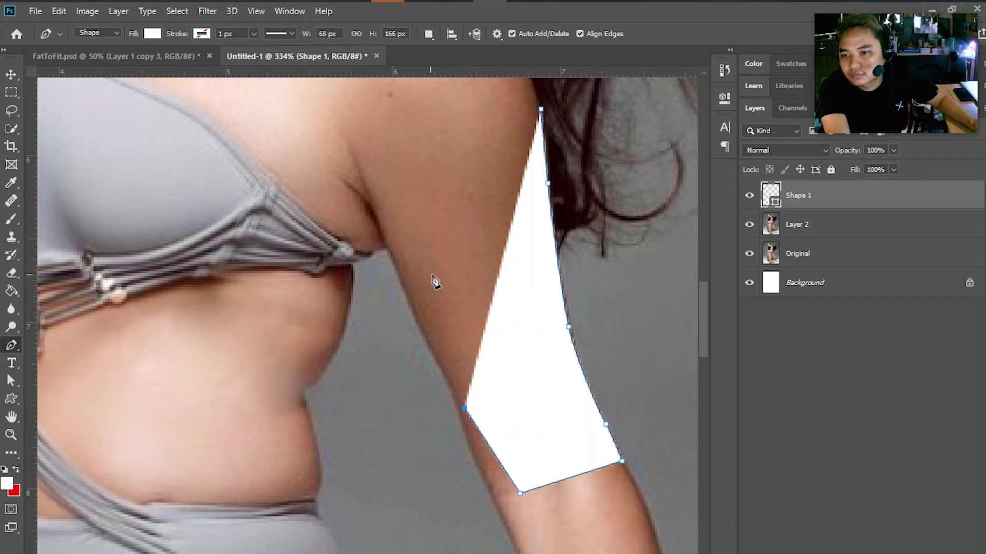
pyautogui.click(434, 271)
pyautogui.click(436, 113)
pyautogui.click(541, 110)
# Step: Convert the closed arm outline into a selection
pyautogui.rightClick(484, 259)
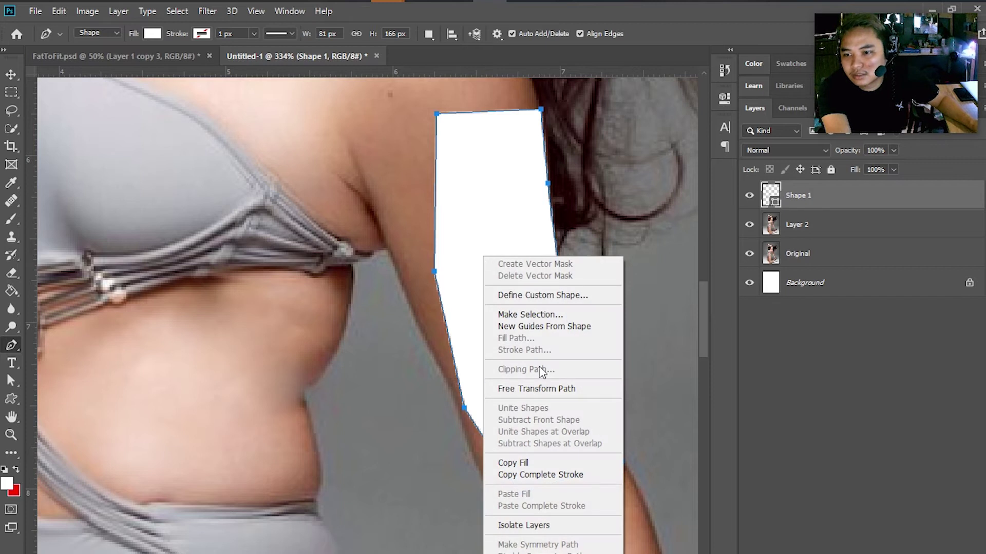
pyautogui.press('Escape')
pyautogui.press('i')
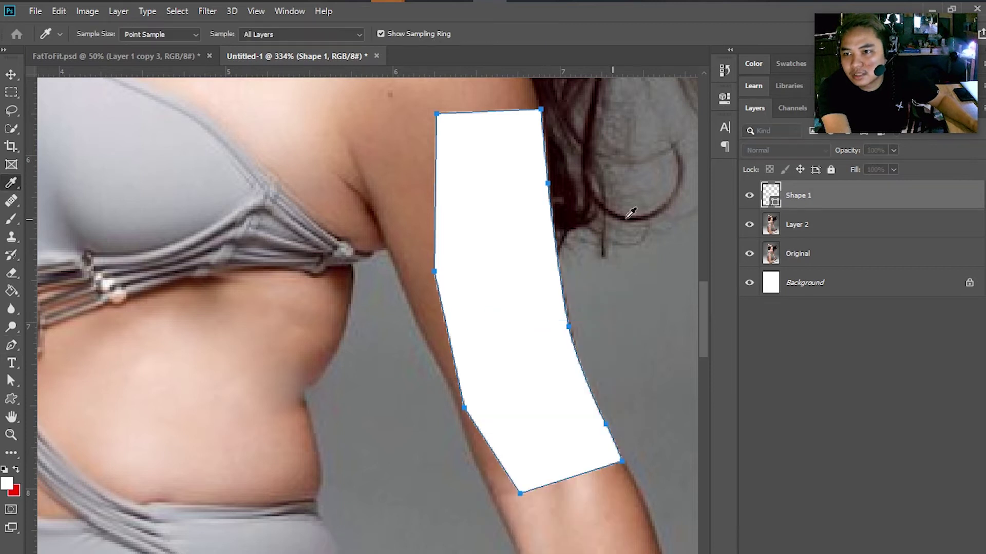
pyautogui.click(18, 336)
pyautogui.hotkey('ctrl', 'Return')
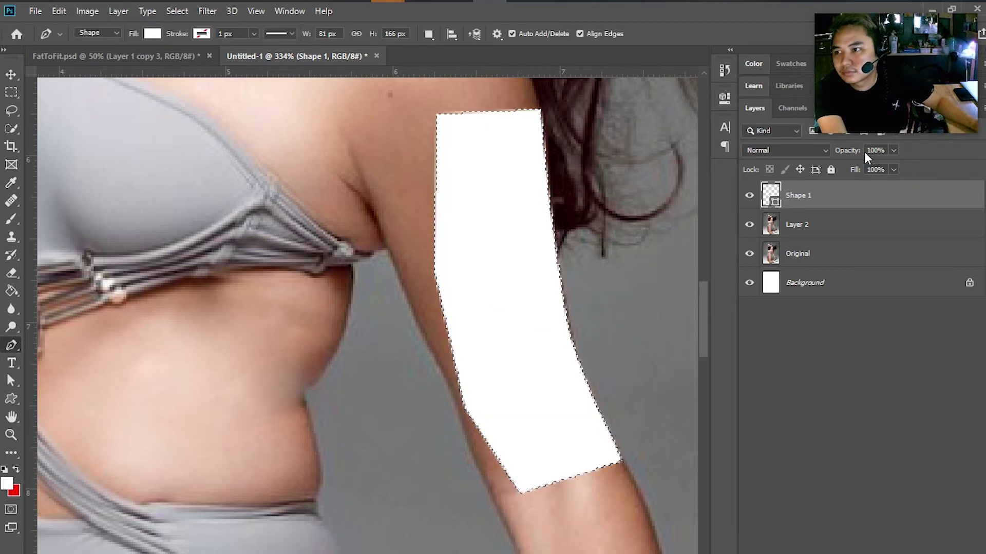
pyautogui.press('Delete')
pyautogui.click(486, 235)
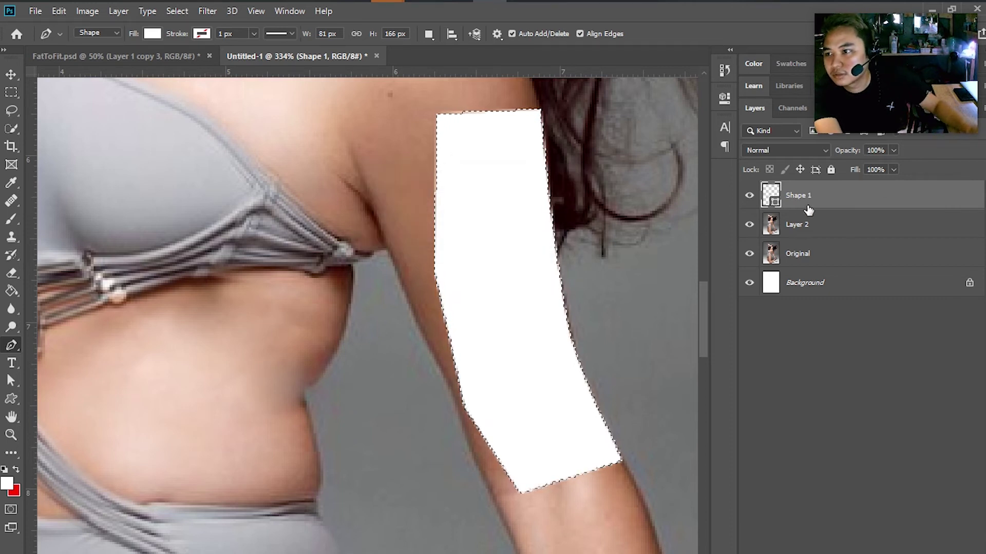
# Step: Copy the selected arm area from Layer 2 to a new layer and delete the Shape 1 layer
pyautogui.click(826, 231)
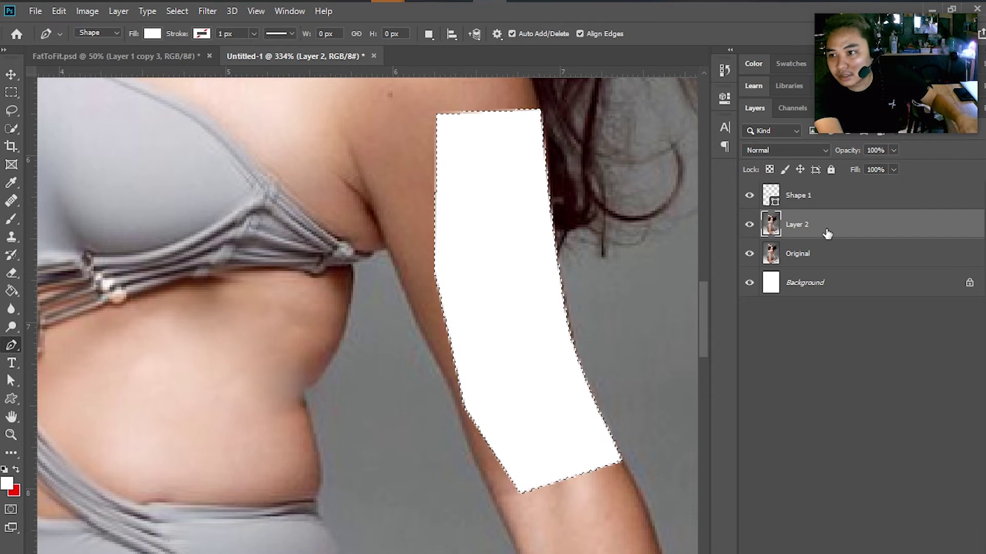
pyautogui.hotkey('ctrl', 'j')
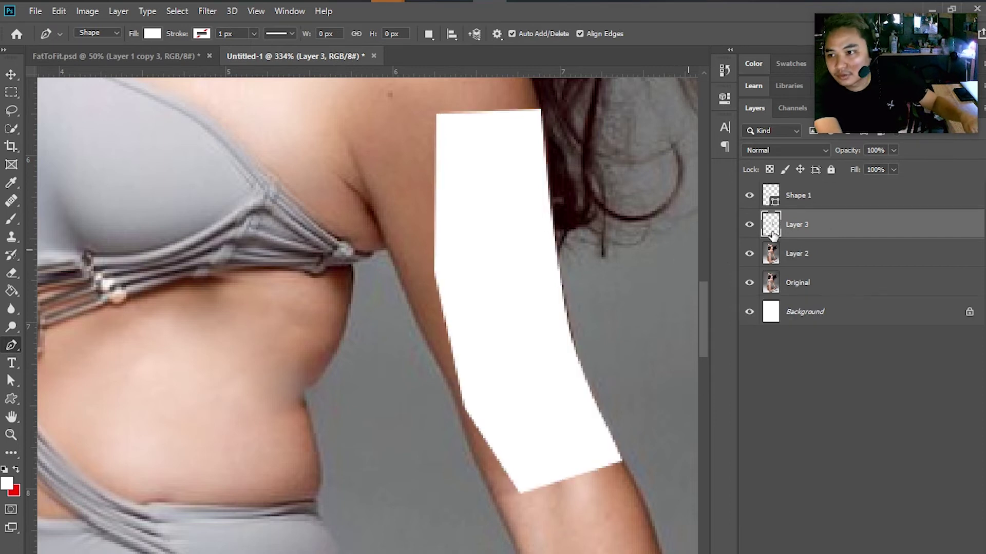
pyautogui.click(811, 206)
pyautogui.press('Delete')
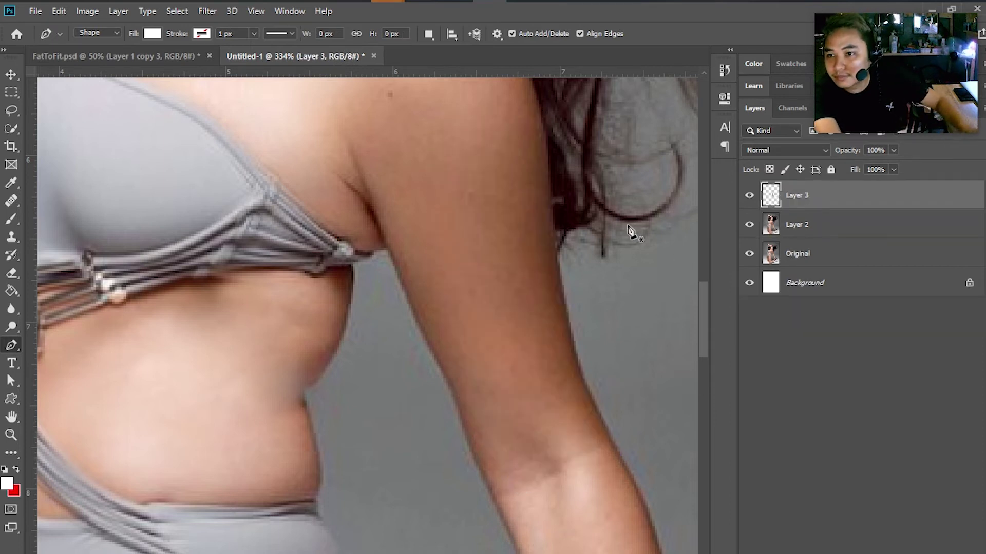
# Step: Move the arm copy onto the side of the waist, then scale it to 73.81% and rotate it 20.56° with Free Transform
pyautogui.press('v')
pyautogui.moveTo(558, 287); pyautogui.dragTo(344, 379)
pyautogui.hotkey('ctrl', 't')
pyautogui.scroll(-1, 341, 391)
pyautogui.moveTo(460, 514); pyautogui.dragTo(398, 551)
pyautogui.moveTo(338, 553); pyautogui.dragTo(328, 461)
pyautogui.moveTo(282, 295); pyautogui.dragTo(263, 334)
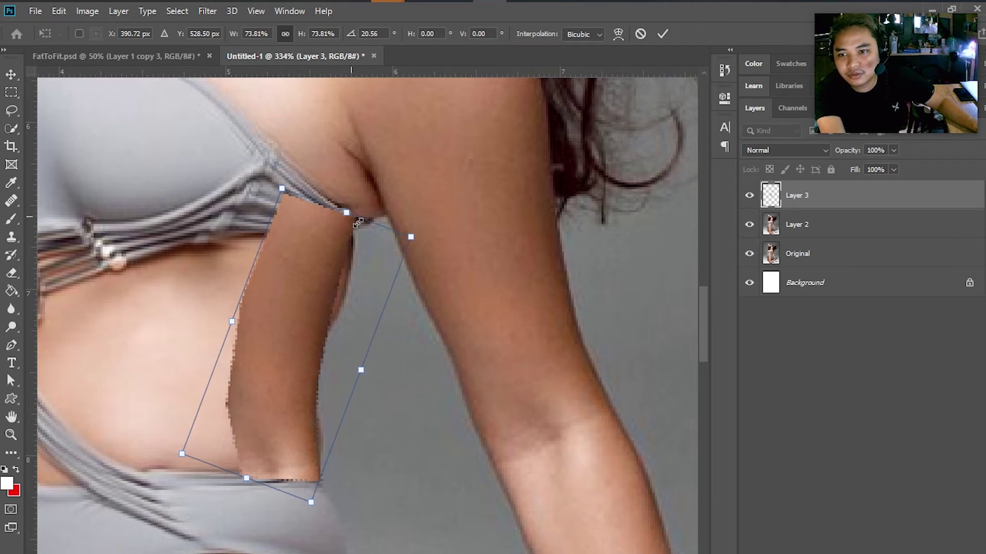
# Step: Scale the arm copy to 75.57%, rotate it to 23.08°, shift it slightly outward along the waist, and apply the transform
pyautogui.moveTo(417, 241); pyautogui.dragTo(462, 268)
pyautogui.moveTo(278, 392); pyautogui.dragTo(281, 395)
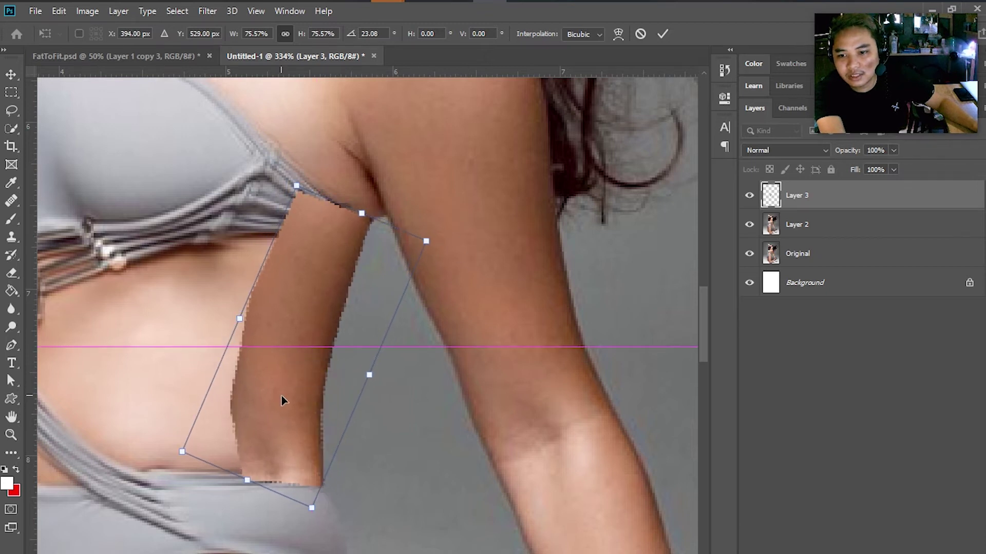
pyautogui.press('Right')
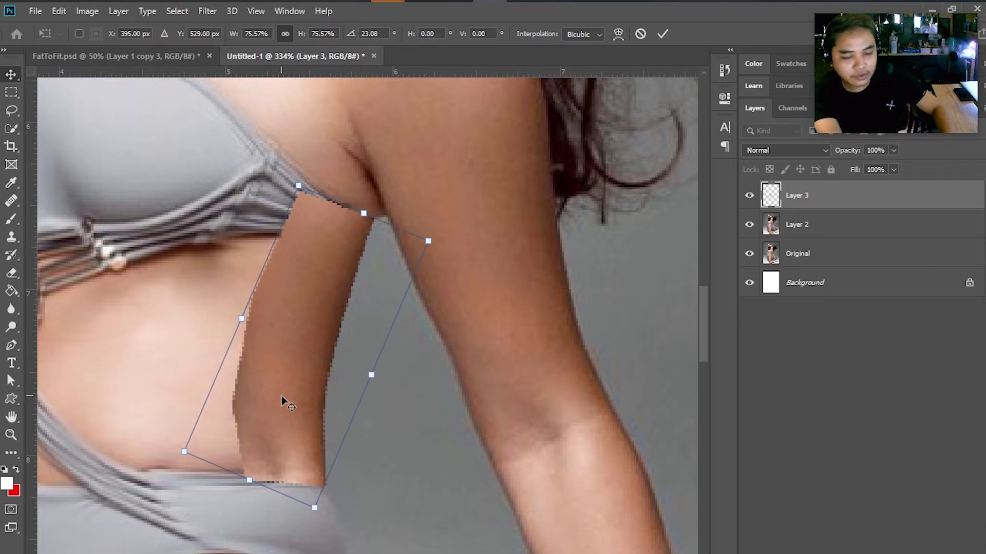
pyautogui.press('Return')
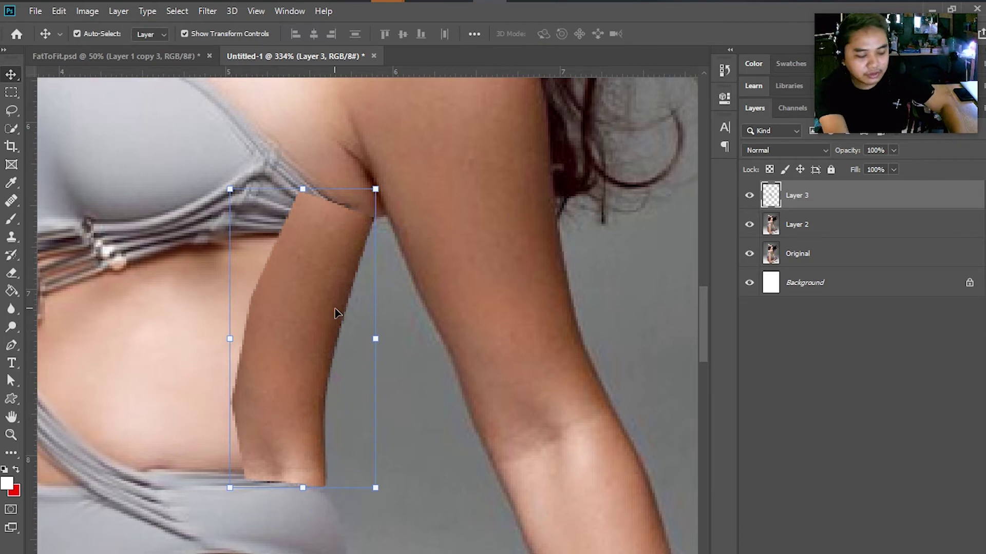
# Step: Erase the top and inner edge of the arm copy with a soft size 60 Eraser to blend it into the torso
pyautogui.press('e')
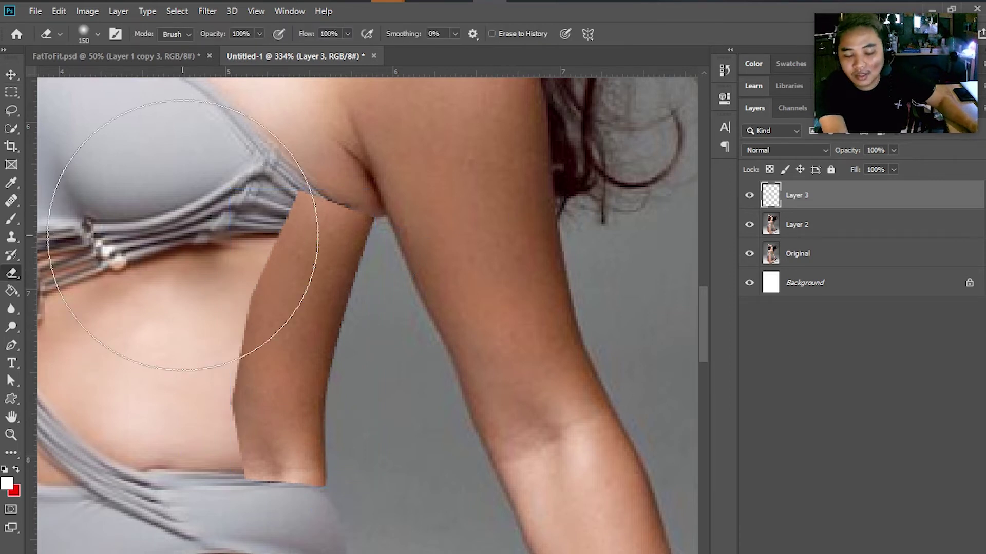
pyautogui.moveTo(214, 263); pyautogui.dragTo(258, 219)
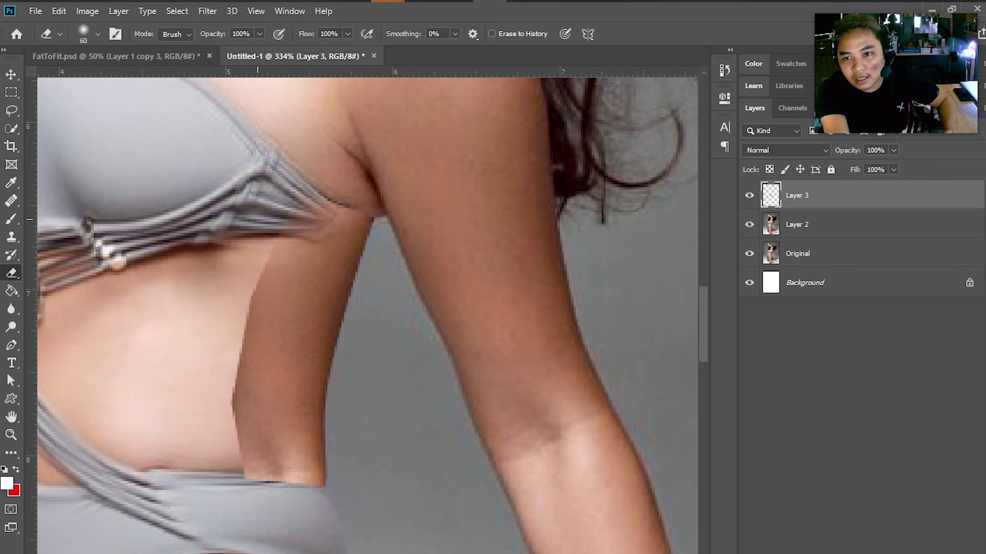
pyautogui.moveTo(295, 156); pyautogui.dragTo(195, 349)
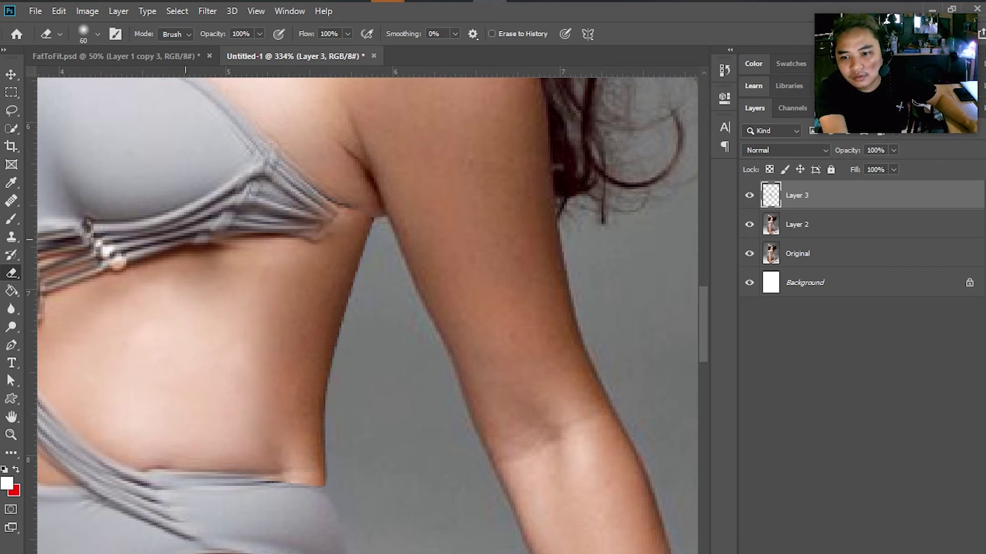
# Step: Erase the arm copy's overlap on the swimsuit's lower waistband and the upper strap edge with a size 20 Eraser
pyautogui.scroll(-1, 172, 497)
pyautogui.scroll(4, 224, 504)
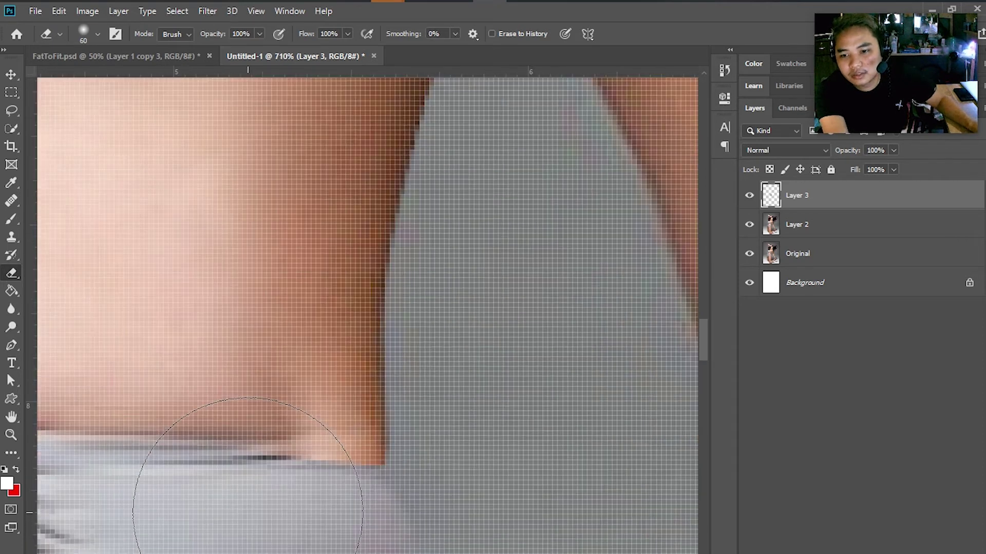
pyautogui.scroll(-2, 251, 512)
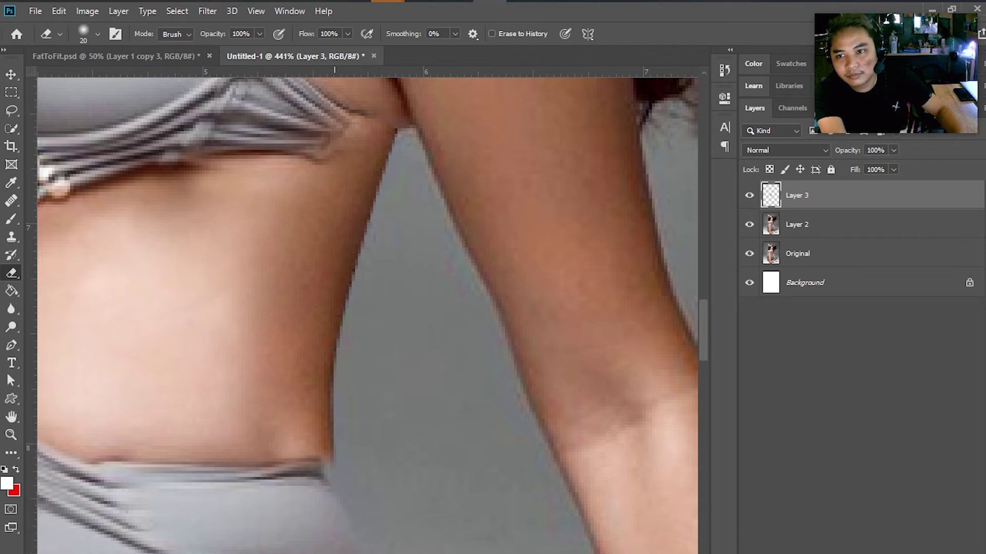
pyautogui.scroll(2, 318, 137)
pyautogui.moveTo(313, 155); pyautogui.dragTo(347, 149)
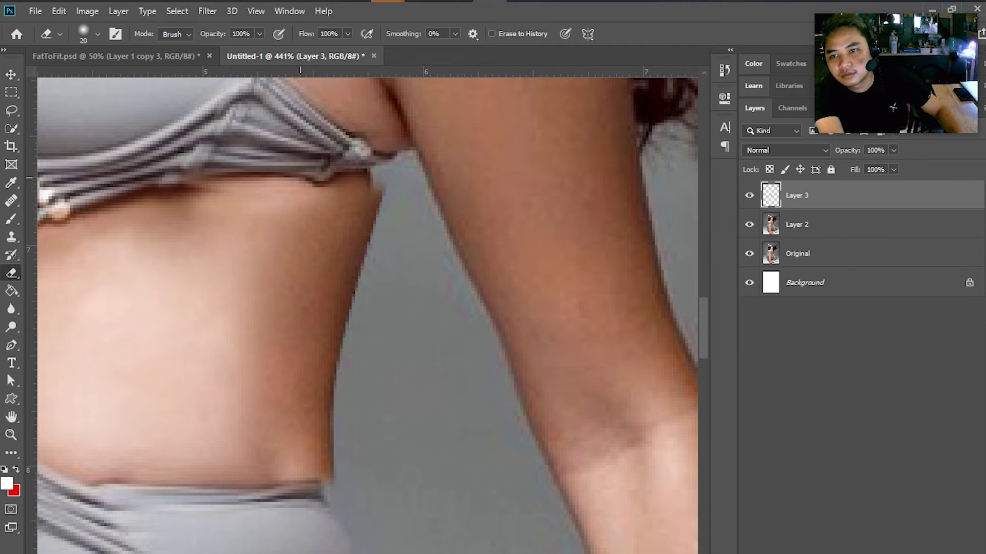
# Step: Move the blended skin patch slightly inward to narrow the side of the waist
pyautogui.press('v')
pyautogui.moveTo(334, 227); pyautogui.dragTo(337, 231)
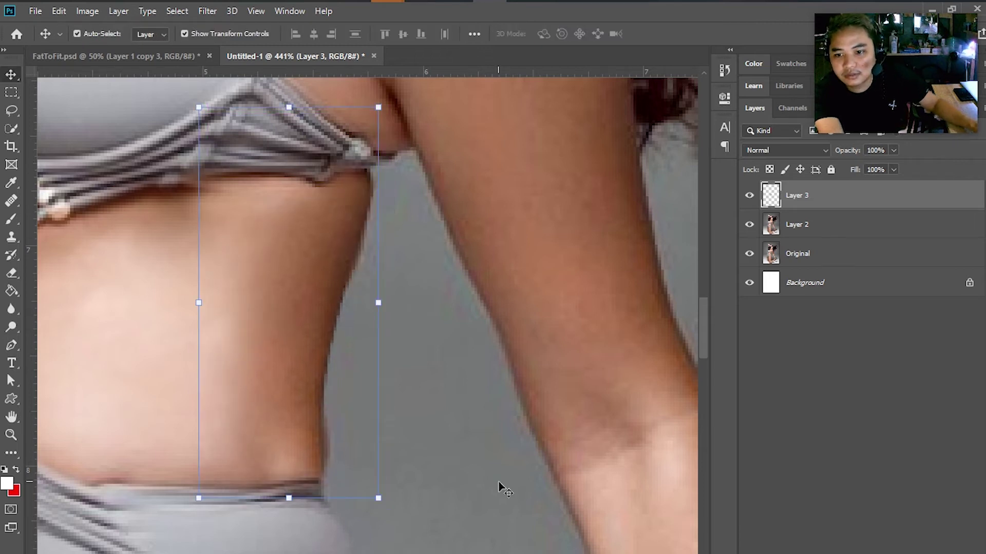
pyautogui.scroll(-6, 426, 417)
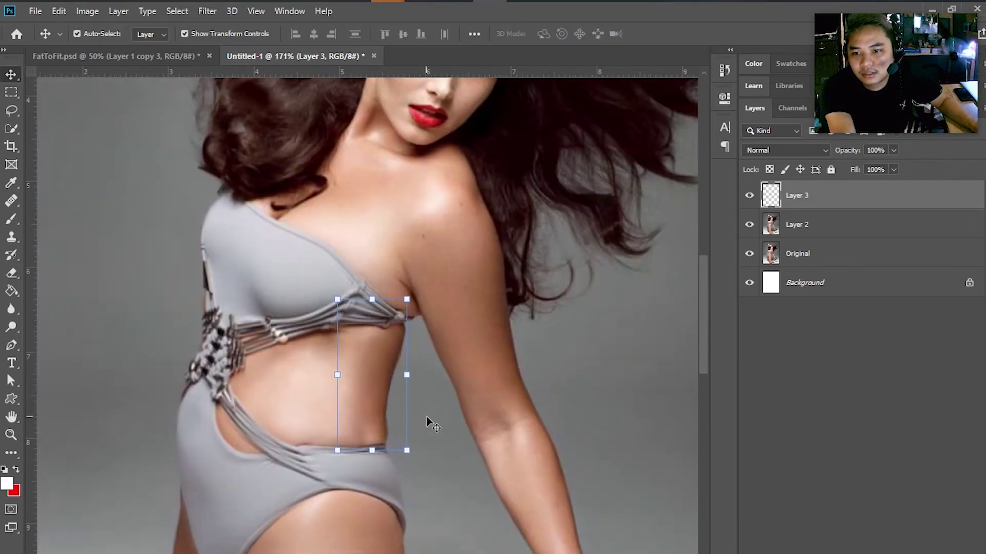
pyautogui.scroll(4, 426, 417)
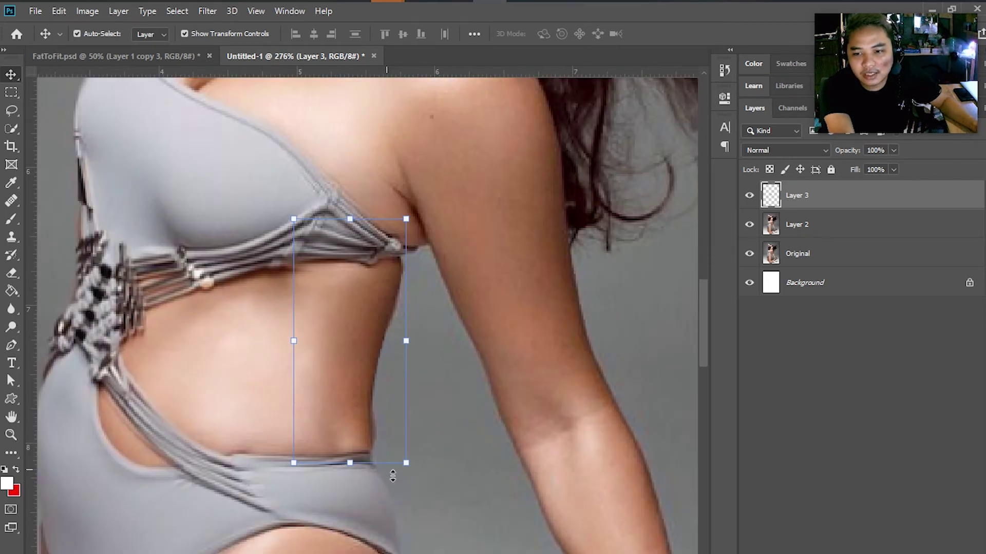
# Step: Merge Layer 2 and Layer 3 into a single layer
pyautogui.click(452, 457)
pyautogui.scroll(-4, 506, 501)
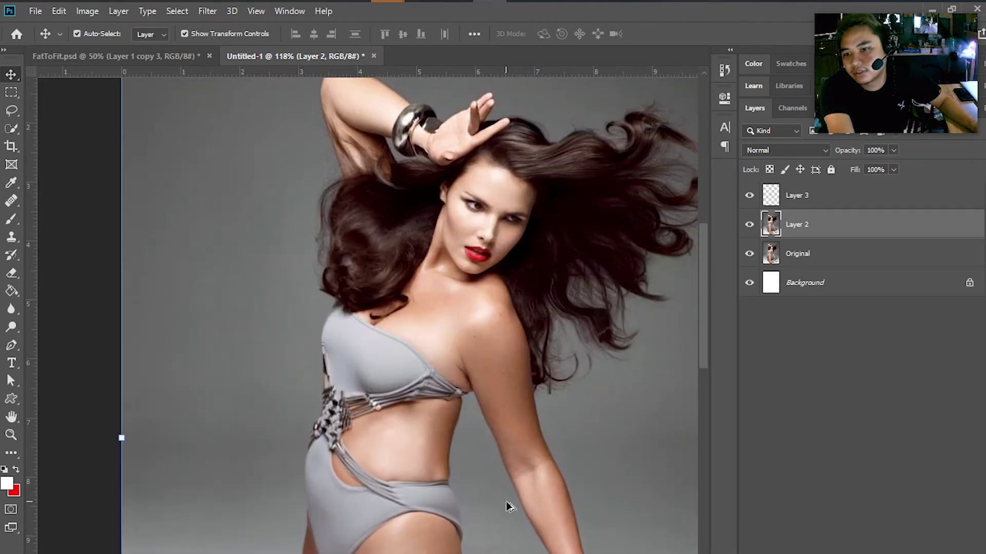
pyautogui.keyDown('shift'); pyautogui.click(810, 198); pyautogui.keyUp('shift')
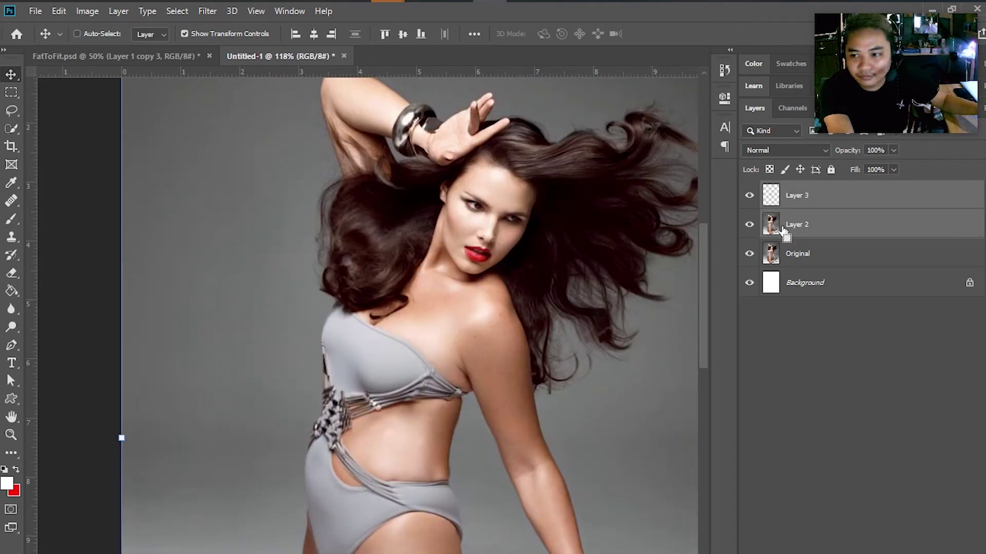
pyautogui.hotkey('ctrl', 'e')
pyautogui.scroll(-5, 154, 340)
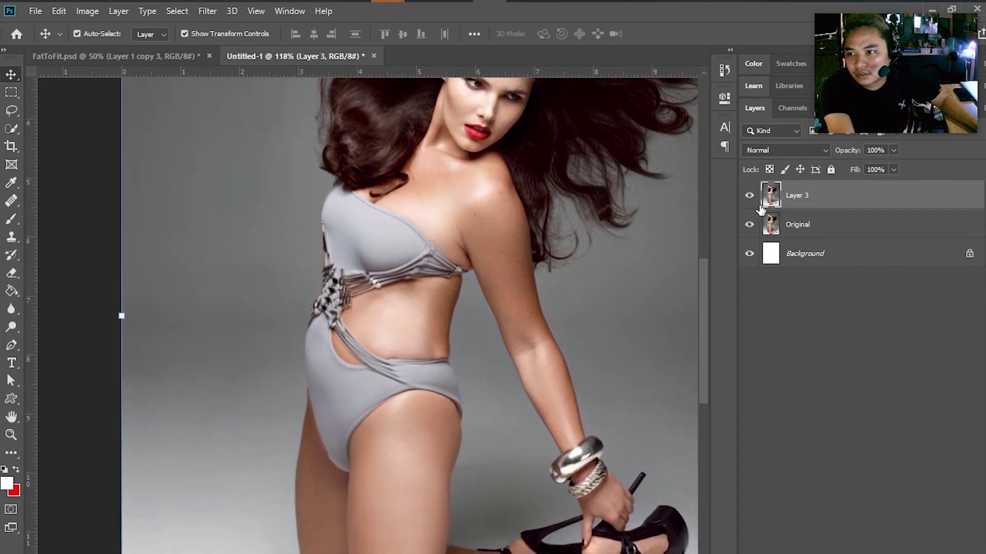
# Step: Compare the retouched figure with the original by repeatedly toggling Layer 3's visibility
pyautogui.scroll(-3, 478, 372)
pyautogui.moveTo(478, 369); pyautogui.dragTo(544, 358)
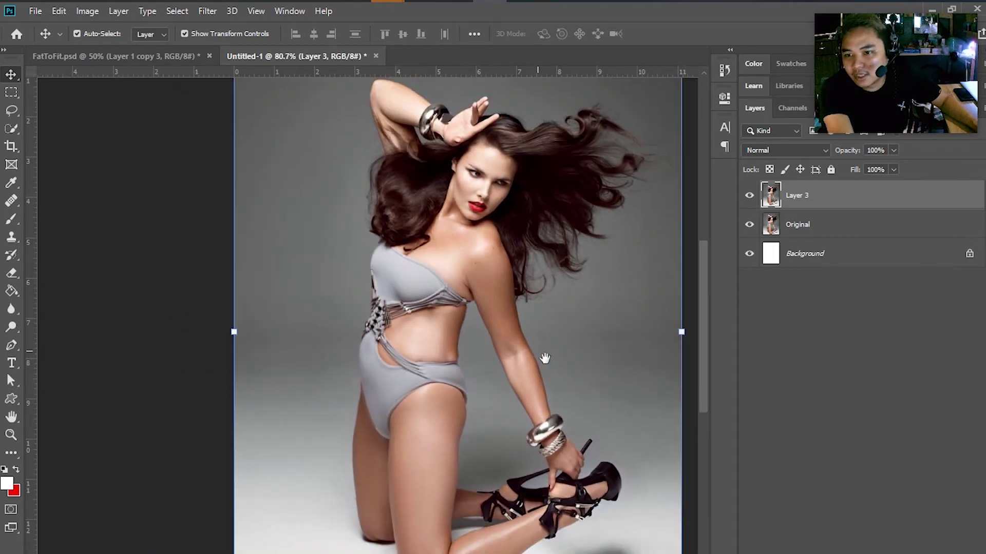
pyautogui.click(749, 196)
pyautogui.click(749, 196)
pyautogui.click(749, 196)
pyautogui.click(750, 196)
pyautogui.click(749, 196)
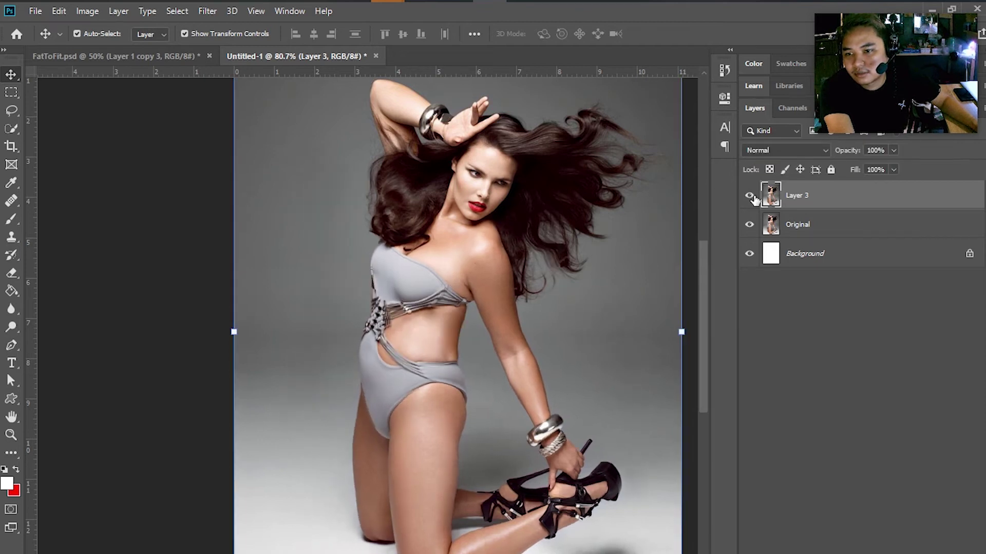
pyautogui.click(750, 196)
pyautogui.click(749, 196)
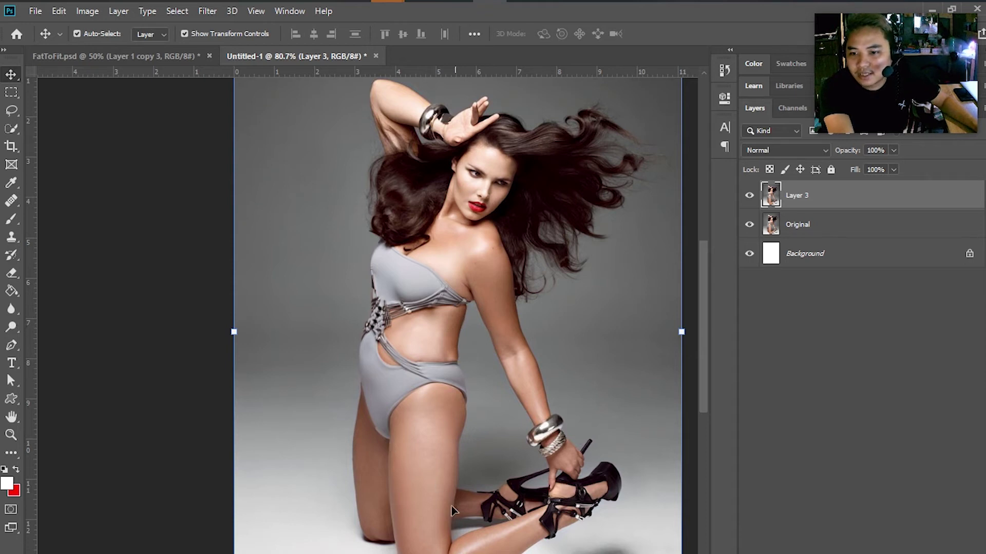
pyautogui.scroll(-2, 469, 457)
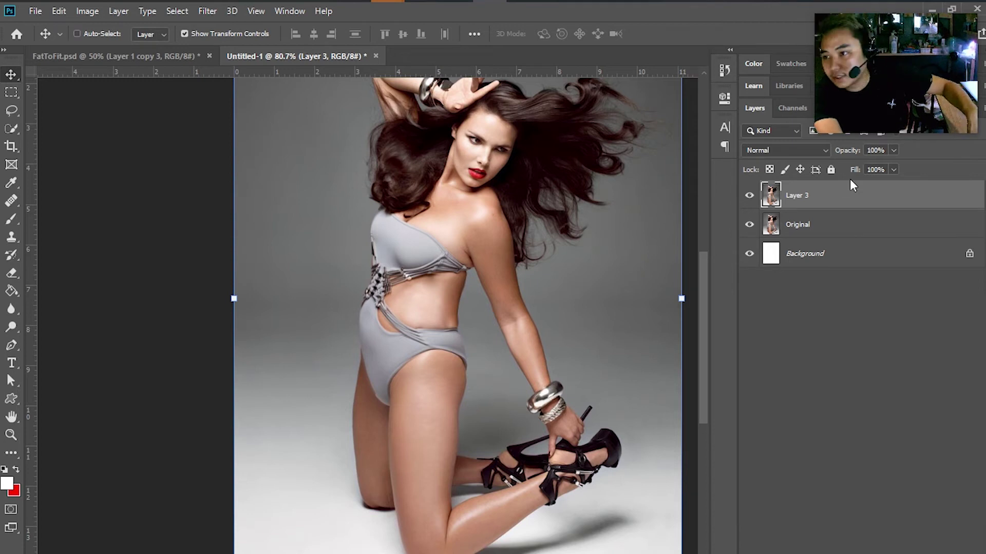
# Step: Duplicate Layer 3 and open the copy in the Liquify filter, placing the dialog so its brush options and preview are accessible
pyautogui.hotkey('ctrl', 'j')
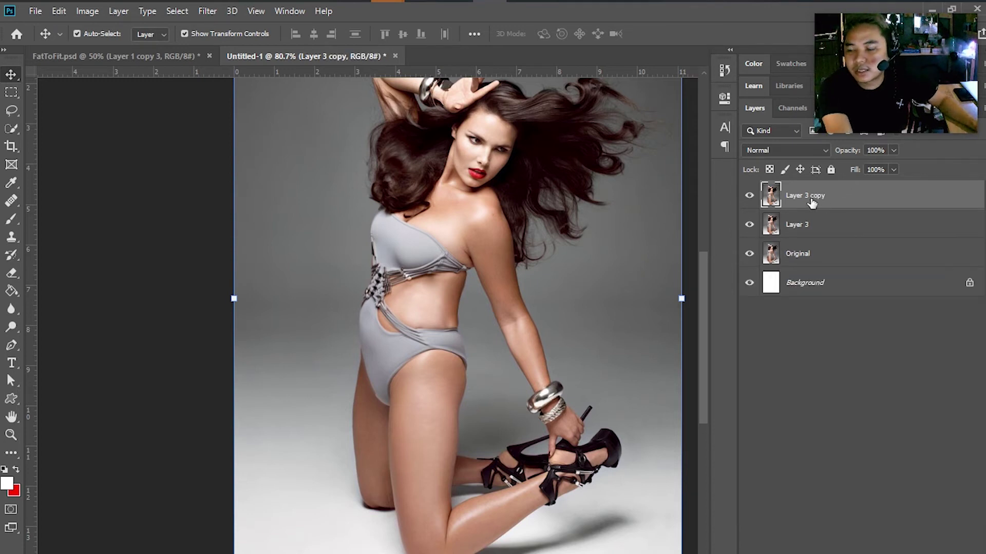
pyautogui.click(206, 12)
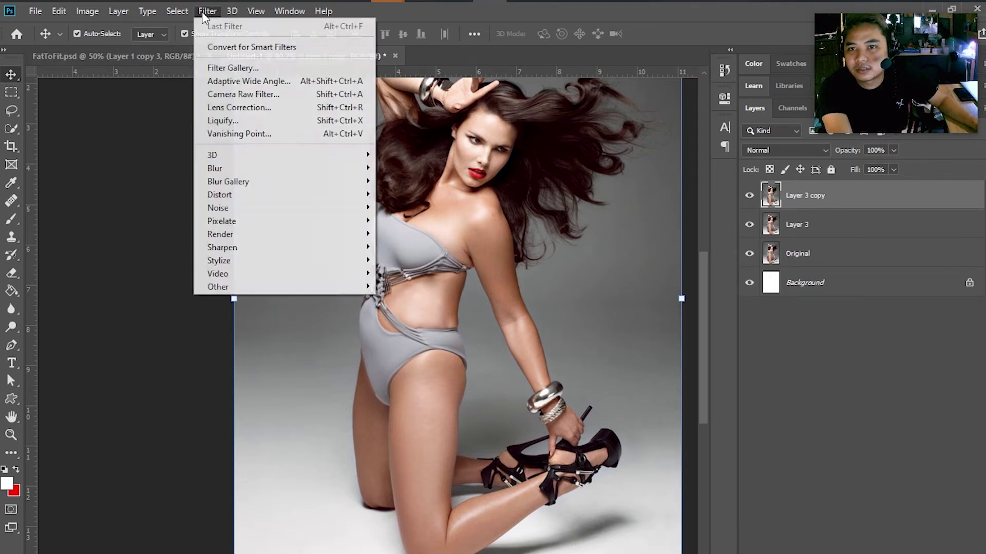
pyautogui.click(226, 121)
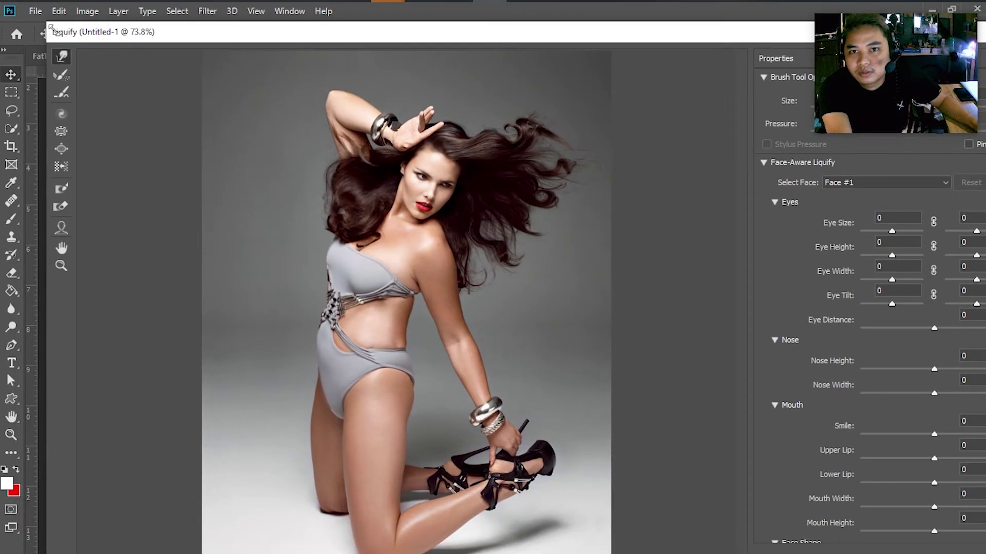
pyautogui.moveTo(51, 29)
pyautogui.mouseDown()
pyautogui.moveTo(145, 99)
pyautogui.moveTo(191, 112)
pyautogui.mouseUp()
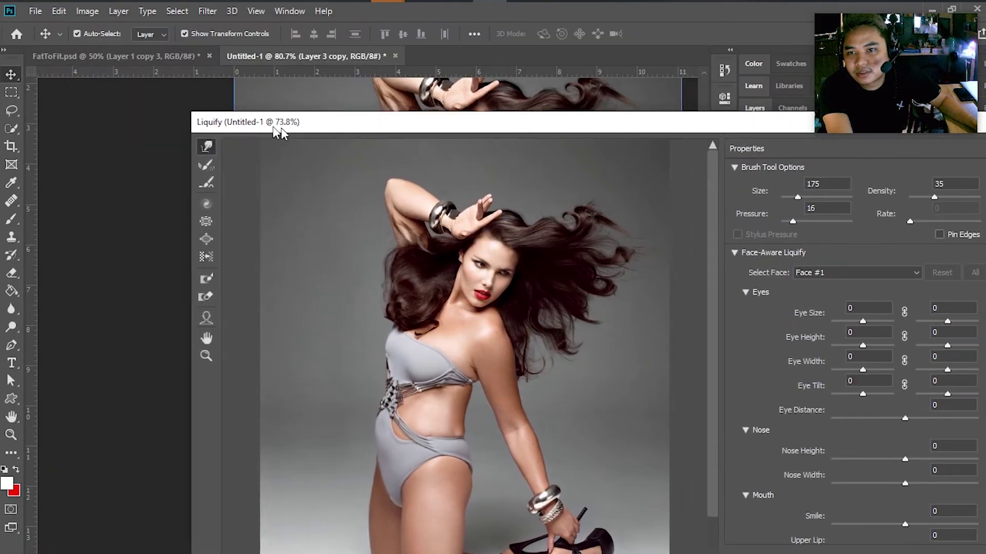
pyautogui.moveTo(277, 128); pyautogui.dragTo(162, 69)
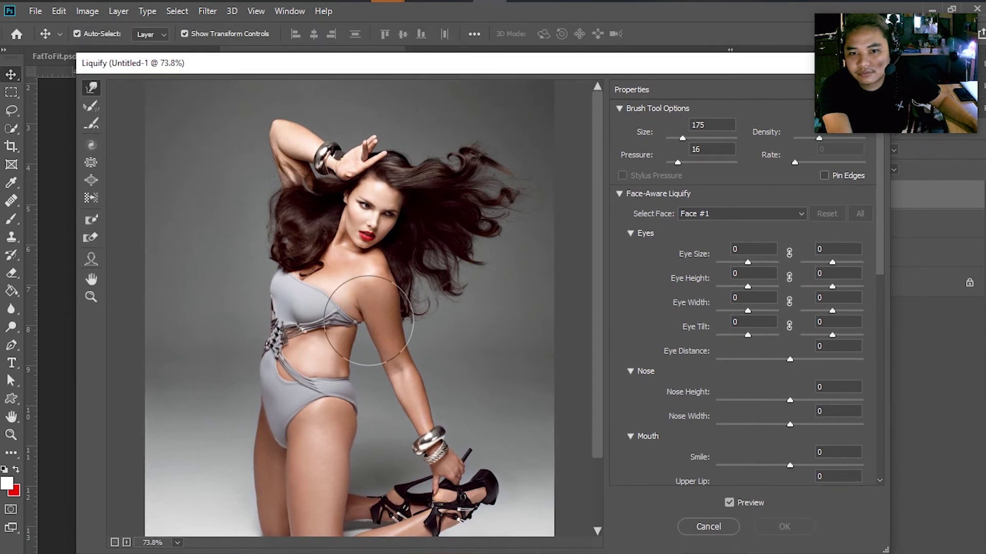
# Step: Examine the whole figure in the Liquify preview along with the brush size, pressure and density options
pyautogui.scroll(5, 357, 327)
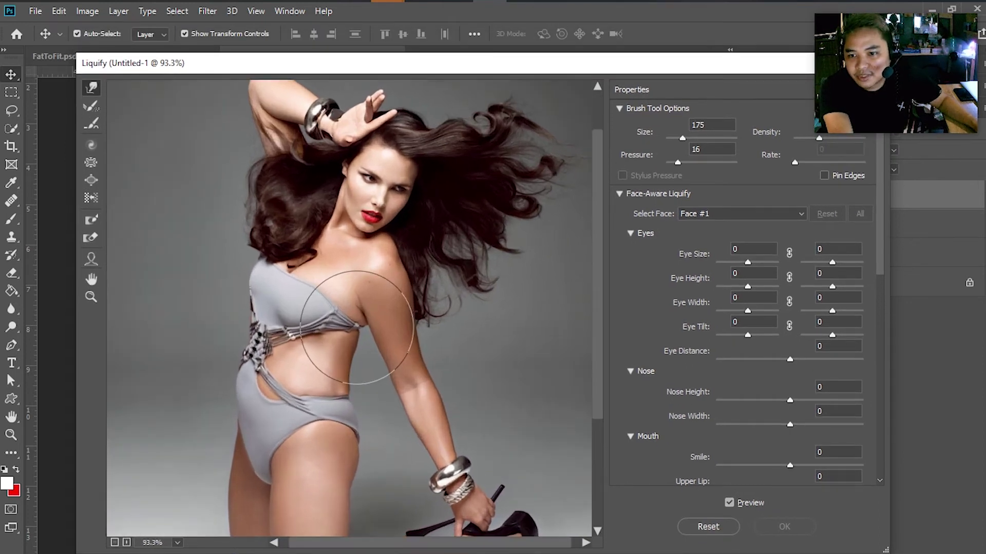
pyautogui.scroll(-2, 357, 328)
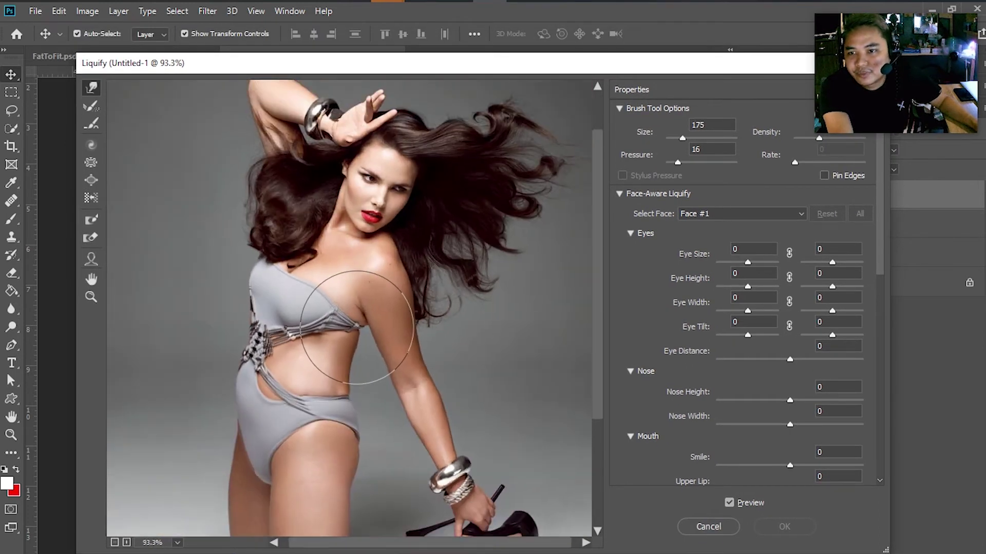
pyautogui.scroll(-2, 357, 328)
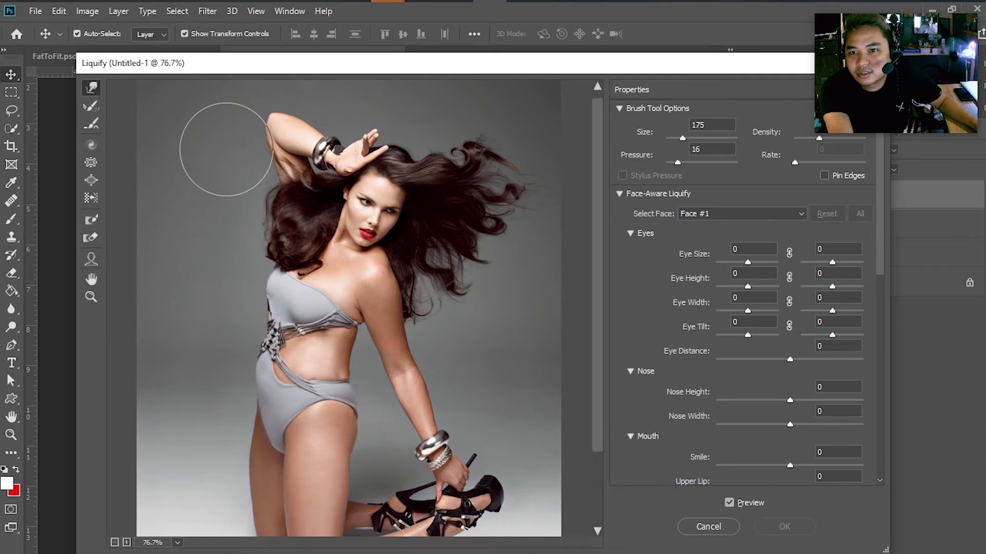
pyautogui.scroll(1, 226, 150)
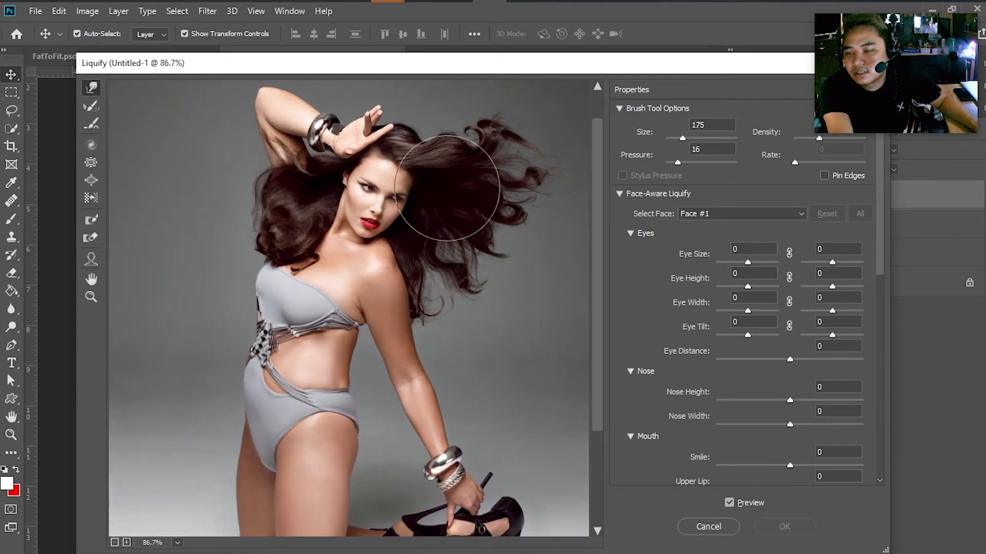
pyautogui.moveTo(521, 65)
pyautogui.mouseDown()
pyautogui.moveTo(515, 88)
pyautogui.moveTo(492, 97)
pyautogui.moveTo(469, 71)
pyautogui.mouseUp()
pyautogui.scroll(2, 311, 177)
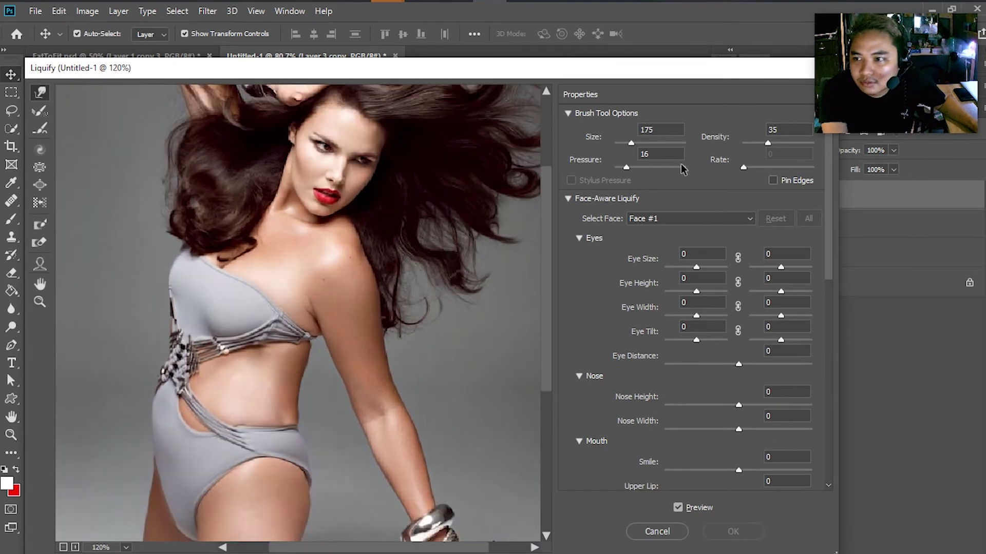
pyautogui.scroll(-1, 484, 198)
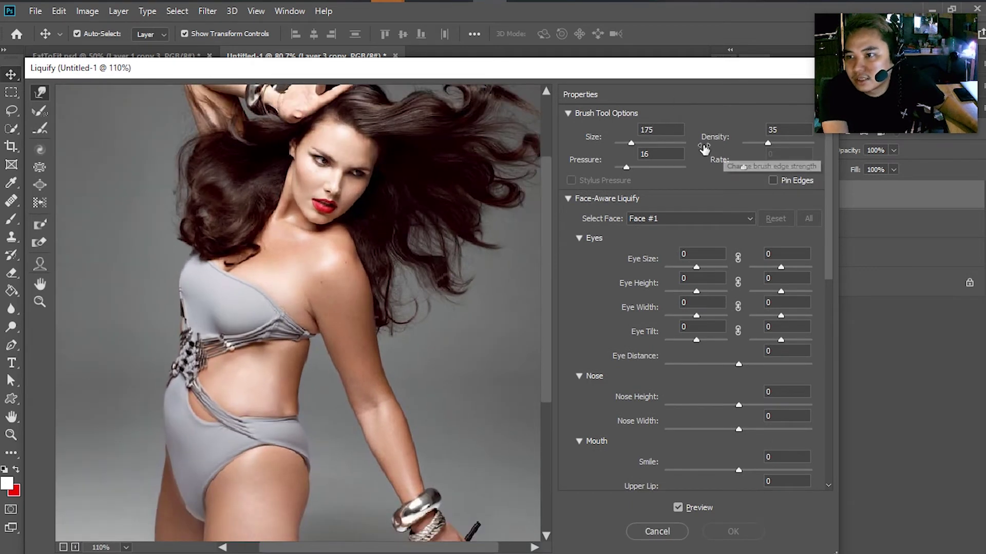
pyautogui.scroll(3, 205, 215)
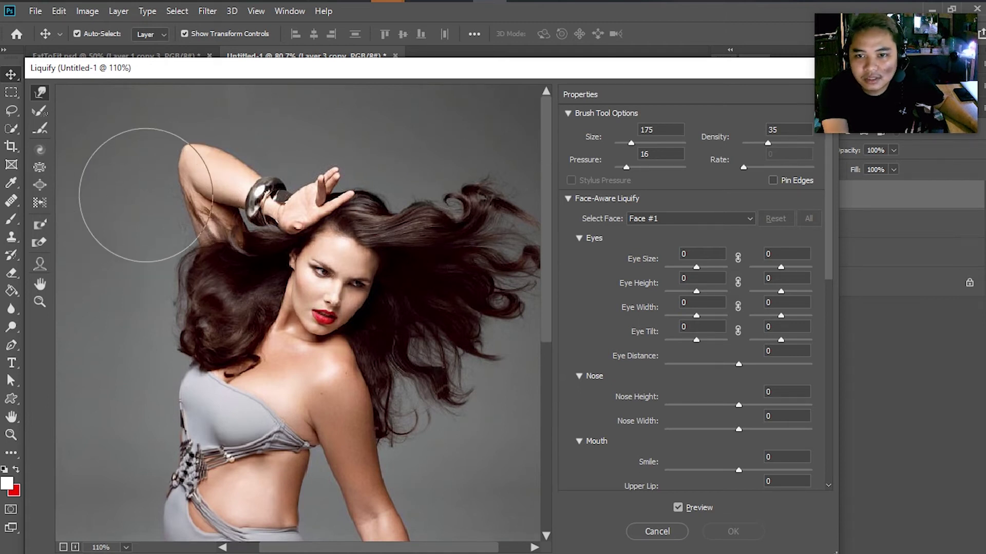
# Step: Push the raised arm's elbow outline slightly inward with Forward Warp, and set the brush size to 150
pyautogui.moveTo(172, 188)
pyautogui.mouseDown()
pyautogui.moveTo(149, 181)
pyautogui.moveTo(171, 177)
pyautogui.moveTo(161, 174)
pyautogui.moveTo(164, 188)
pyautogui.mouseUp()
pyautogui.press('[')
pyautogui.press('[')
pyautogui.press('[')
pyautogui.press('[')
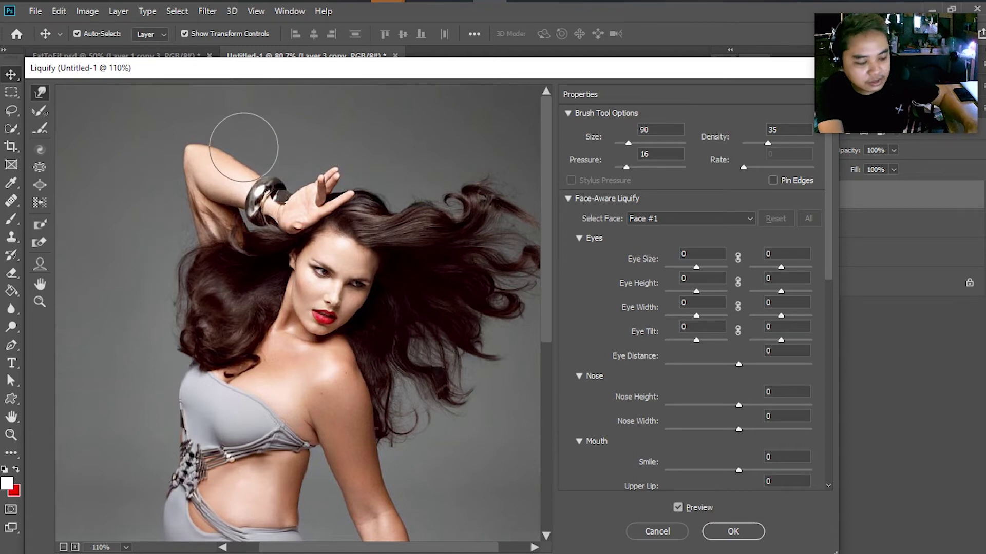
pyautogui.press(']')
pyautogui.press(']')
pyautogui.press(']')
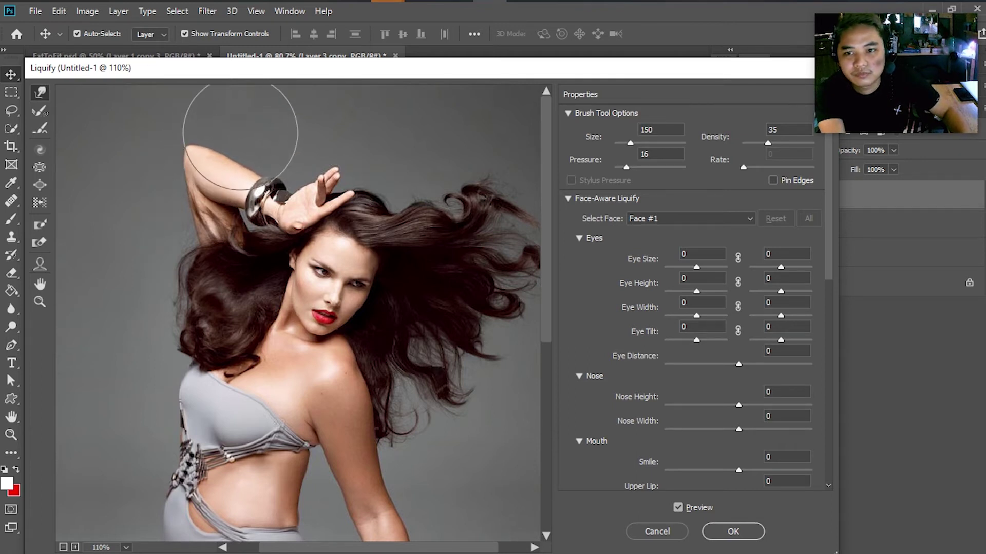
pyautogui.scroll(-2, 221, 246)
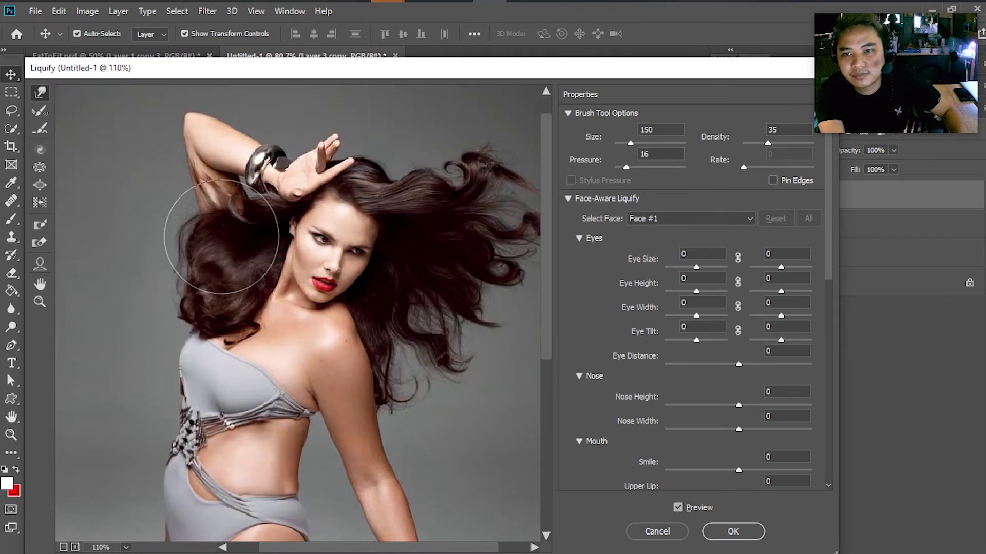
pyautogui.scroll(-6, 308, 288)
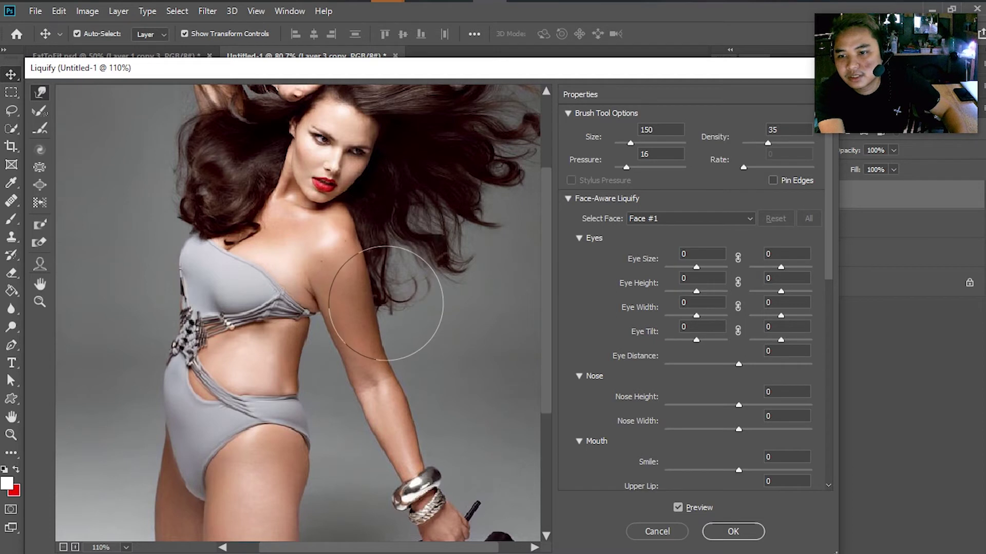
# Step: Push the lowered arm's outer contour and the rear thigh's front outline slightly inward with the Forward Warp brush at size 150
pyautogui.moveTo(393, 284); pyautogui.dragTo(377, 286)
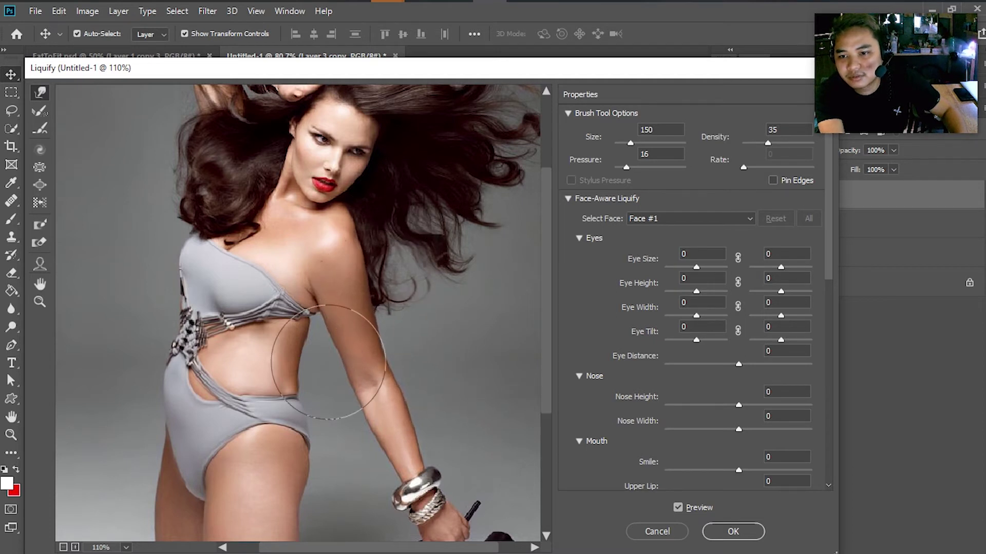
pyautogui.scroll(-5, 267, 390)
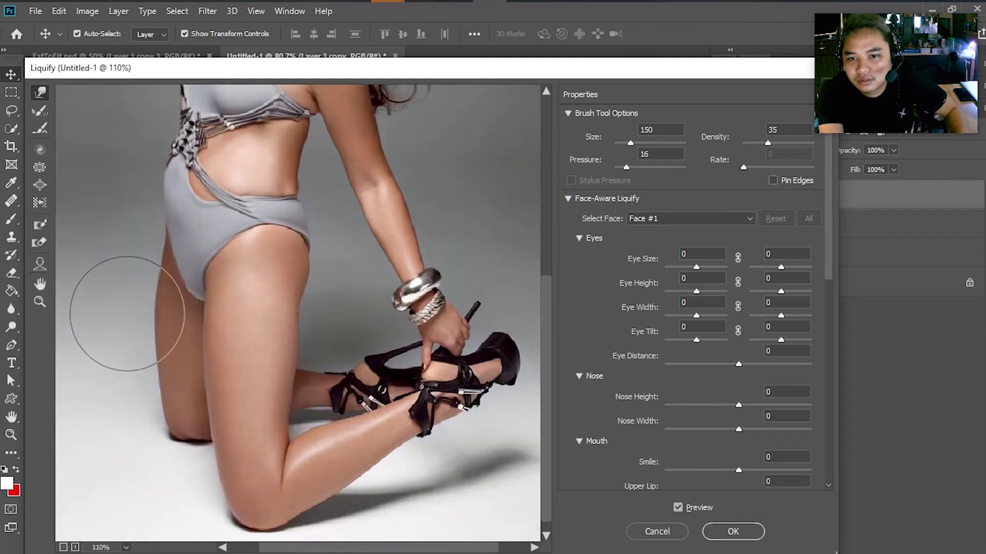
pyautogui.moveTo(126, 309)
pyautogui.mouseDown()
pyautogui.moveTo(145, 310)
pyautogui.moveTo(151, 334)
pyautogui.mouseUp()
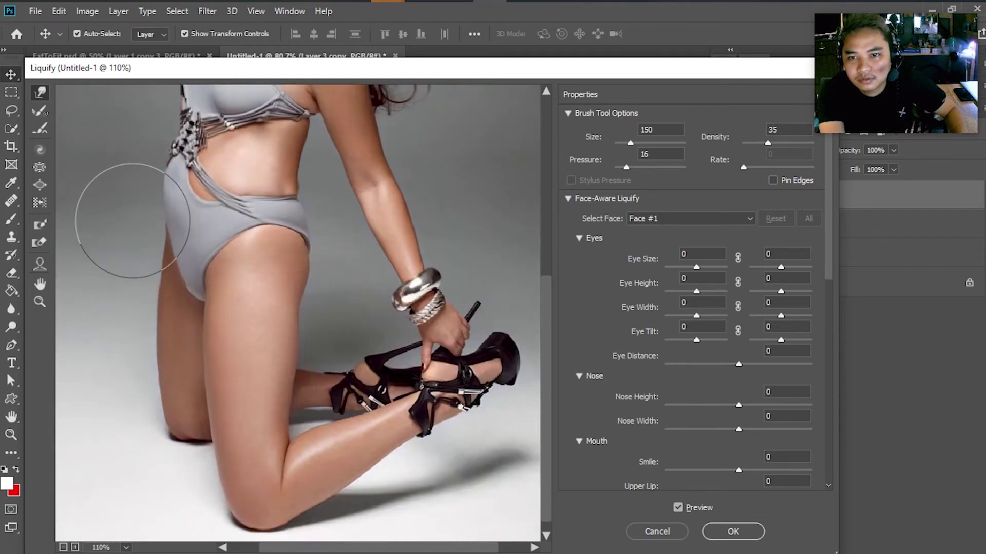
# Step: Push the swimsuit's front hip and belly outline inward with Forward Warp, using brush sizes between 175 and 250
pyautogui.scroll(2, 128, 231)
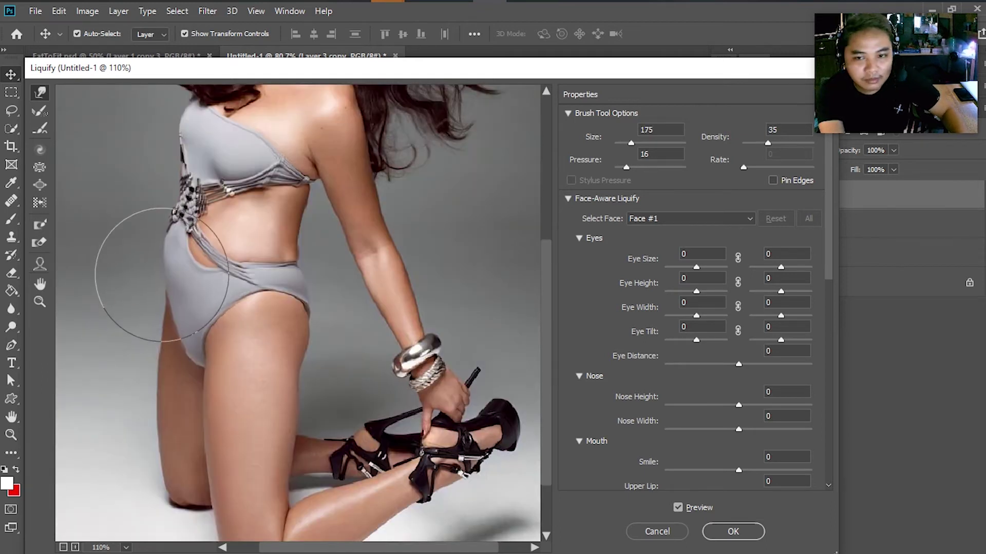
pyautogui.press(']')
pyautogui.press(']')
pyautogui.press(']')
pyautogui.press(']')
pyautogui.moveTo(135, 255)
pyautogui.mouseDown()
pyautogui.moveTo(149, 229)
pyautogui.moveTo(154, 238)
pyautogui.moveTo(149, 220)
pyautogui.moveTo(147, 242)
pyautogui.mouseUp()
pyautogui.press('[')
pyautogui.press('[')
pyautogui.press('[')
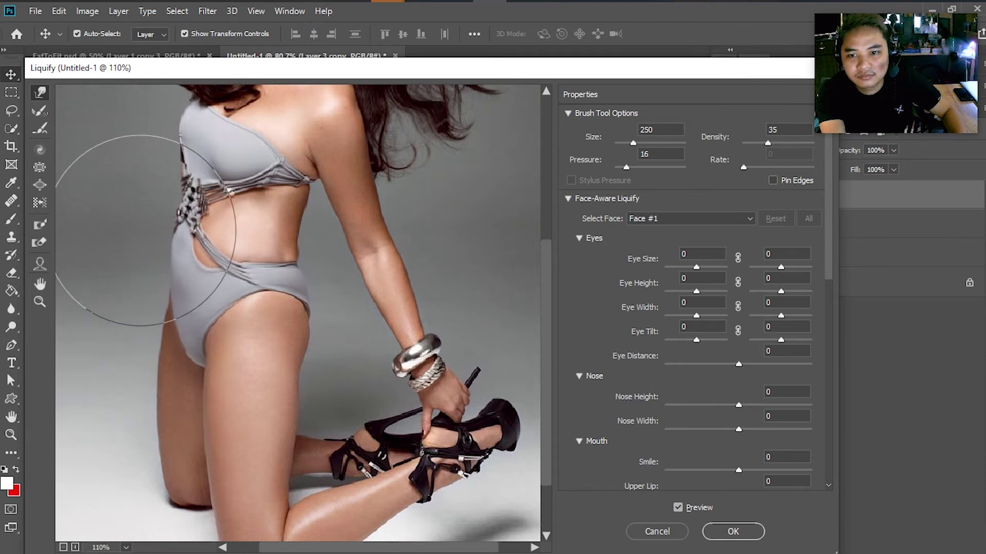
pyautogui.press('[')
pyautogui.press('[')
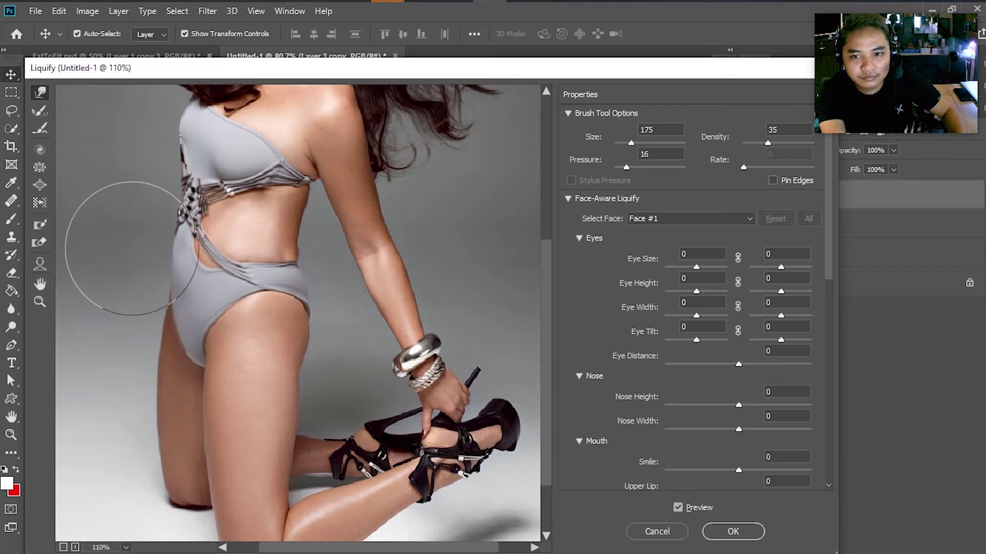
pyautogui.press(']')
pyautogui.press(']')
pyautogui.press(']')
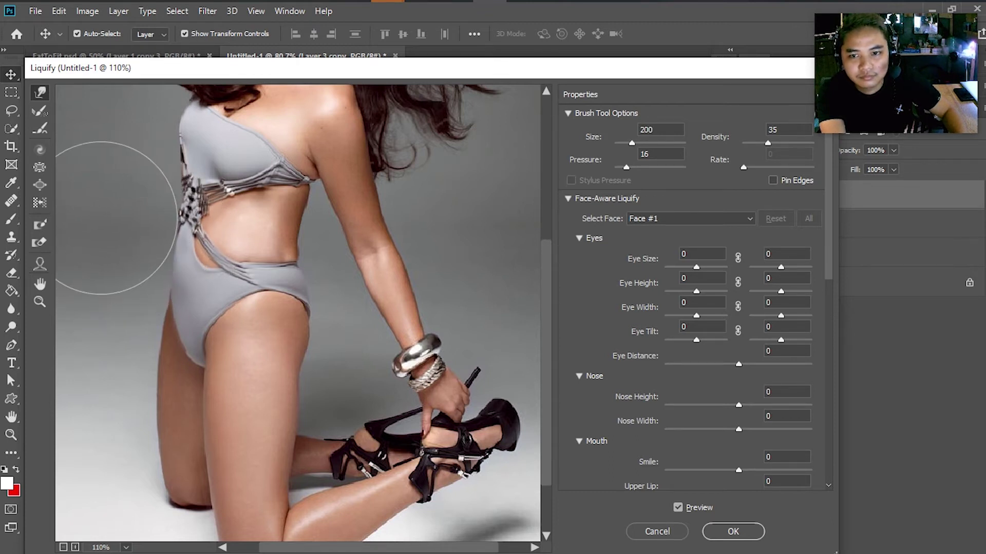
pyautogui.scroll(-3, 98, 293)
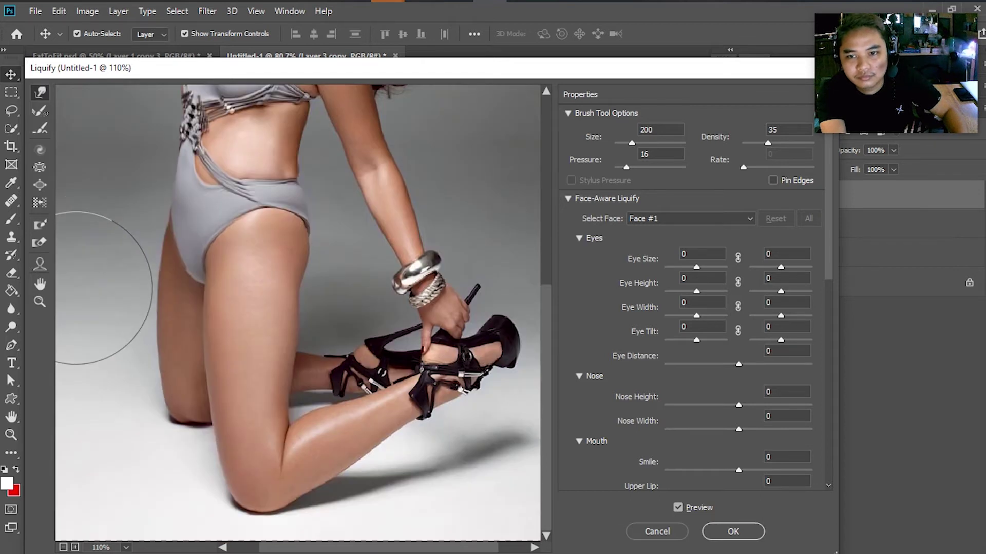
pyautogui.scroll(3, 104, 227)
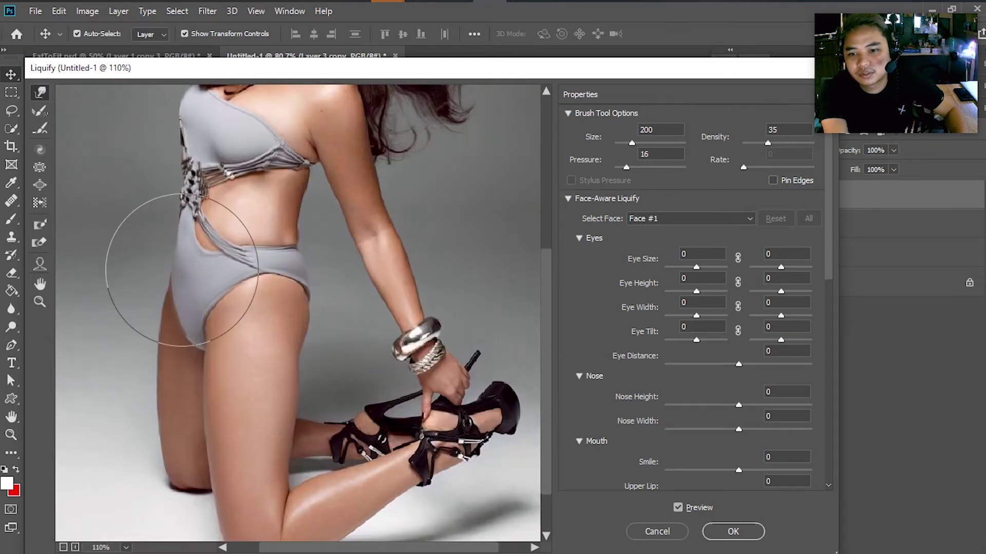
pyautogui.scroll(-3, 231, 262)
pyautogui.press(']')
pyautogui.scroll(3, 427, 221)
# Step: Set the brush size to 70 and push the back of the bare waist inward into a smooth curve
pyautogui.press('[')
pyautogui.press('[')
pyautogui.press('[')
pyautogui.press('[')
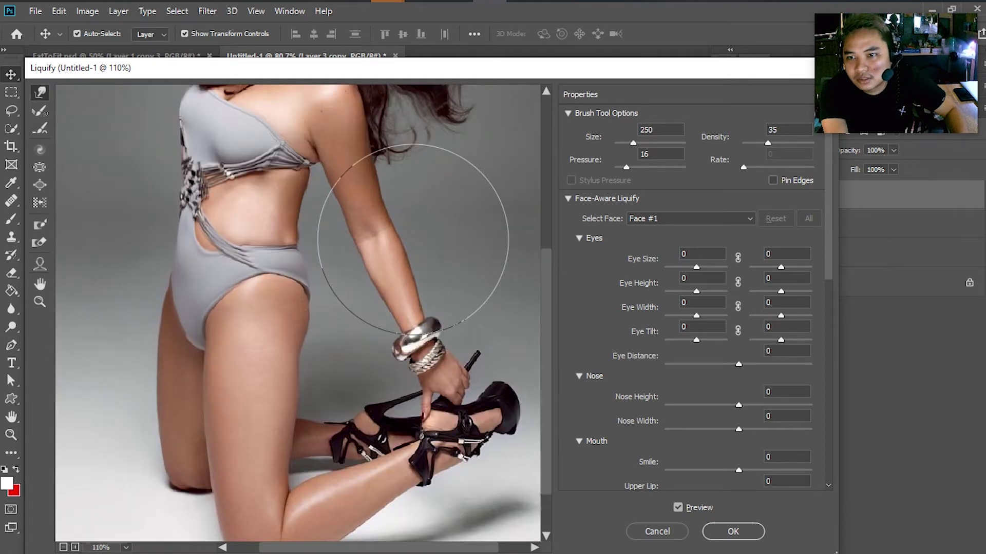
pyautogui.press('[')
pyautogui.press('[')
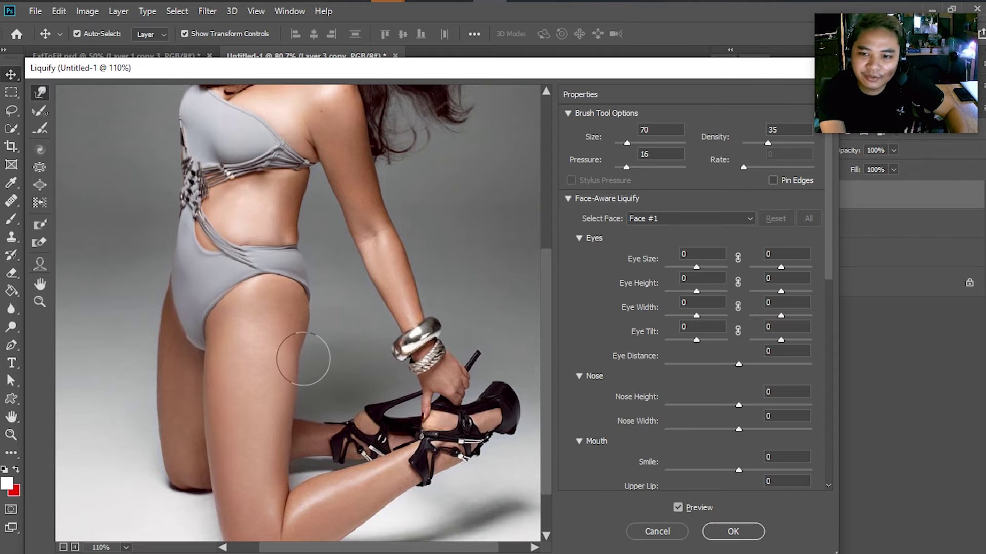
pyautogui.scroll(-3, 305, 302)
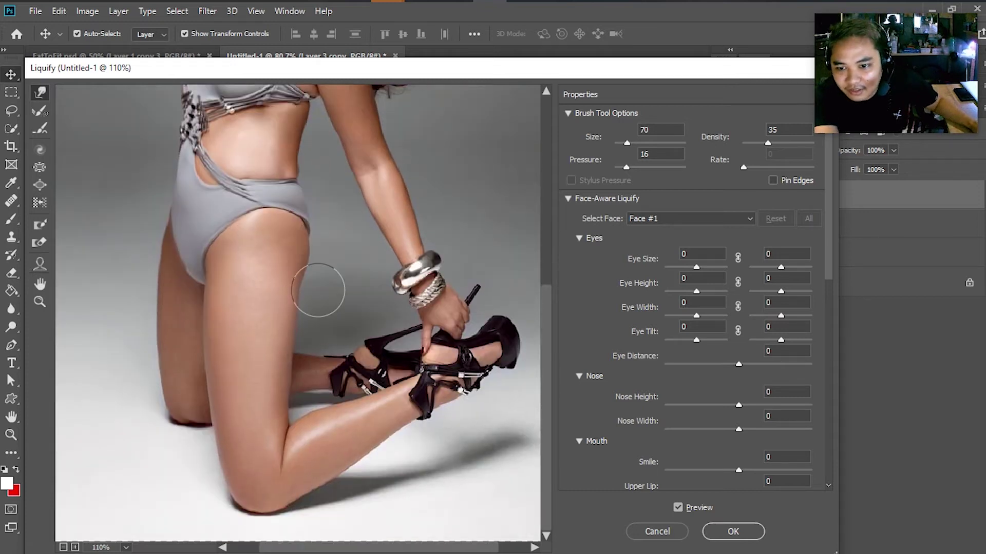
pyautogui.scroll(3, 318, 289)
pyautogui.scroll(4, 318, 288)
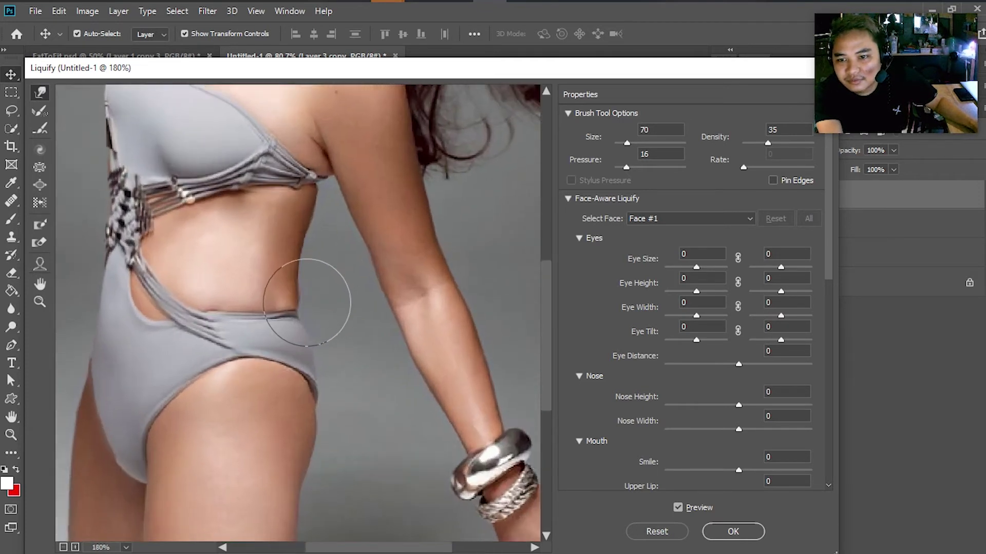
pyautogui.moveTo(311, 283)
pyautogui.mouseDown()
pyautogui.moveTo(272, 278)
pyautogui.moveTo(310, 292)
pyautogui.moveTo(261, 286)
pyautogui.moveTo(298, 278)
pyautogui.moveTo(279, 270)
pyautogui.mouseUp()
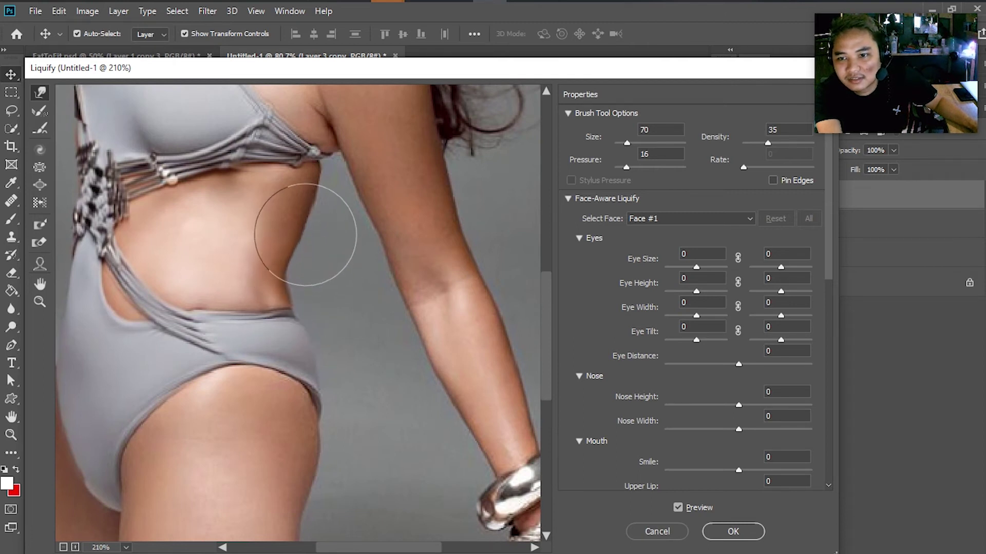
pyautogui.moveTo(312, 201); pyautogui.dragTo(299, 181)
pyautogui.moveTo(305, 284); pyautogui.dragTo(279, 282)
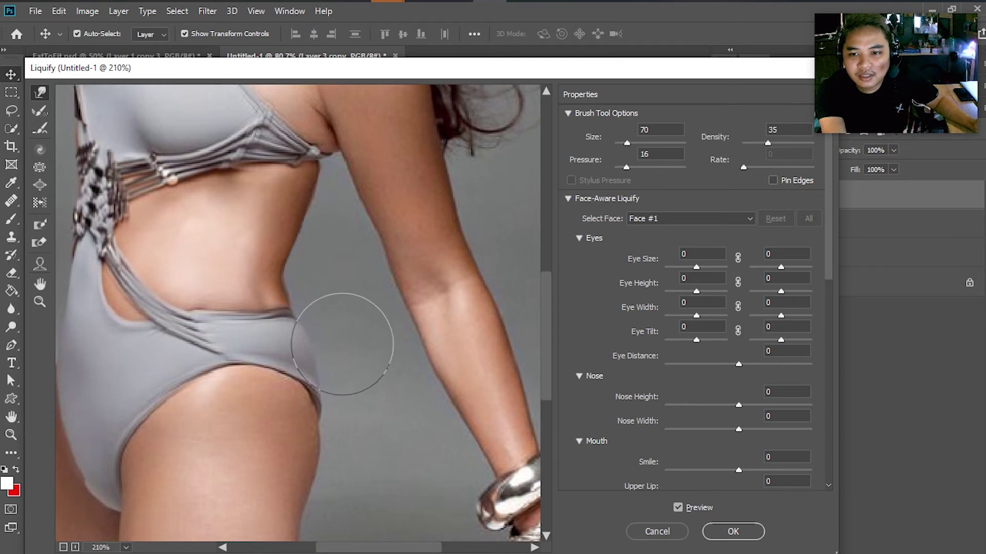
# Step: Reduce the brush size to 40 and nudge the swimsuit's waistband slightly upward near the back of the waist
pyautogui.scroll(2, 234, 295)
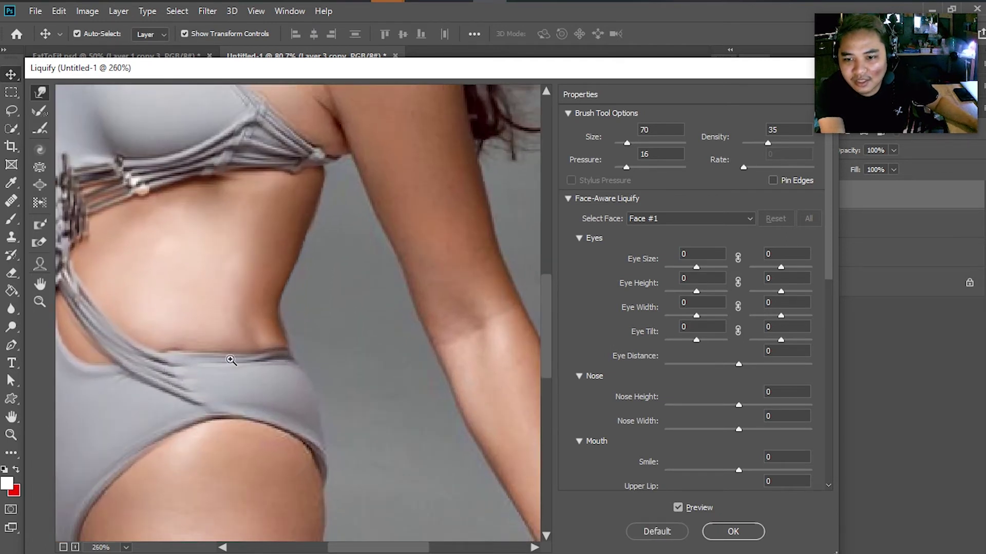
pyautogui.press('[')
pyautogui.press('[')
pyautogui.moveTo(254, 368); pyautogui.dragTo(242, 357)
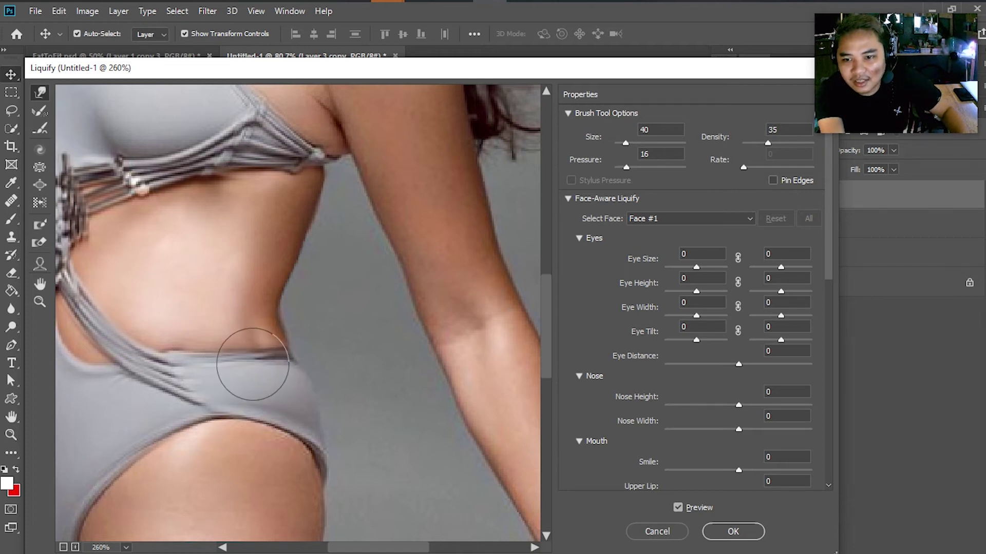
# Step: Push the rear hip contour slightly outward near the swimsuit's leg opening, enlarging the brush to 50 and finally 80
pyautogui.scroll(-3, 321, 388)
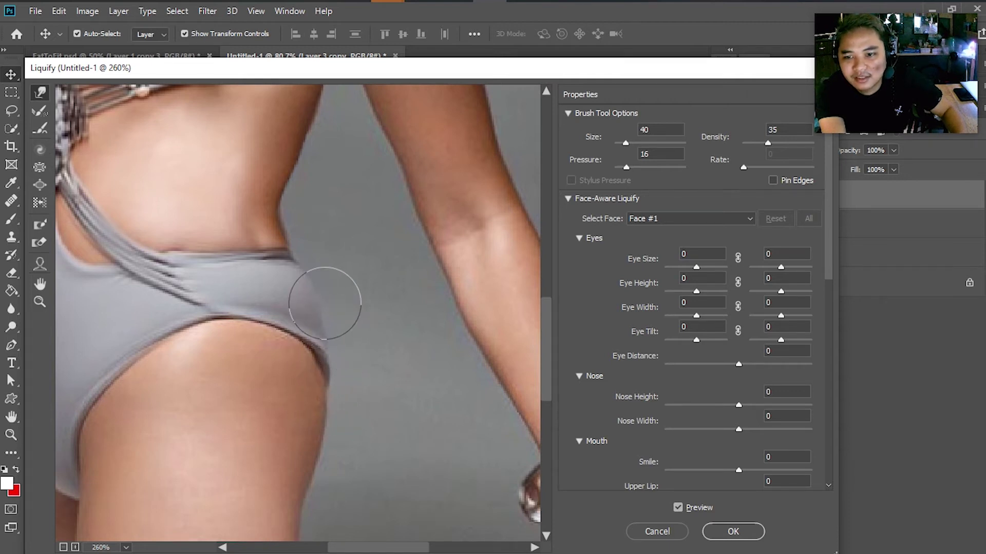
pyautogui.scroll(-4, 331, 392)
pyautogui.moveTo(331, 259); pyautogui.dragTo(340, 258)
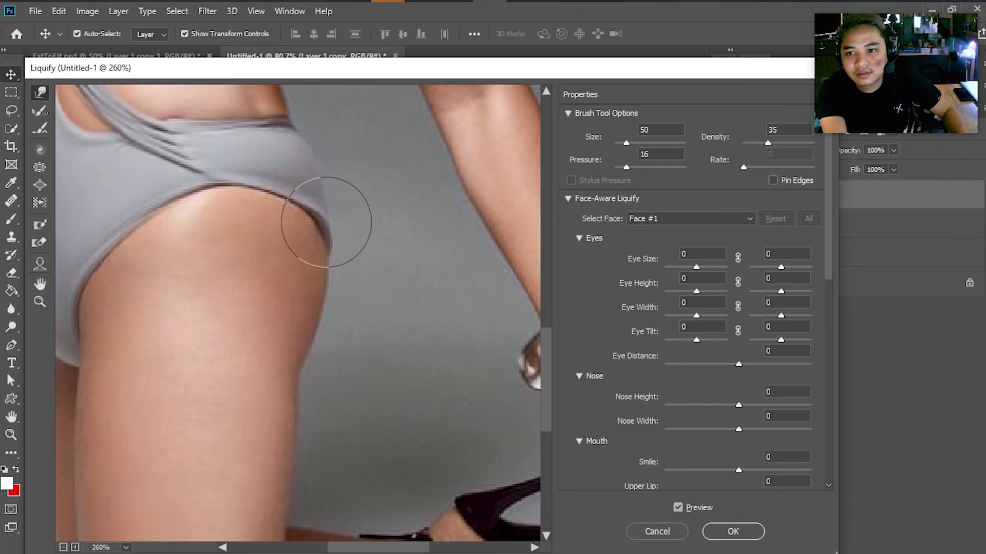
pyautogui.press(']')
pyautogui.scroll(-5, 345, 296)
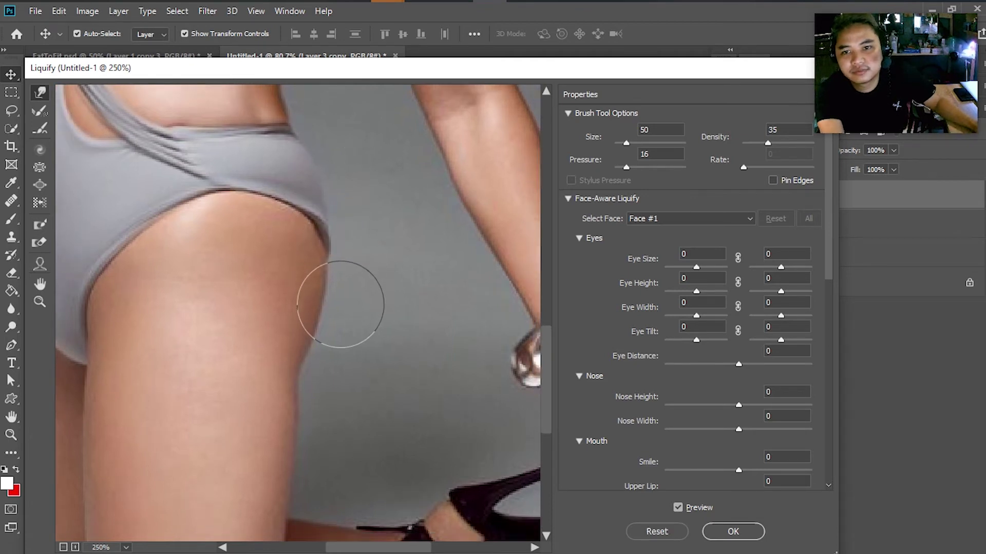
pyautogui.scroll(-1, 335, 317)
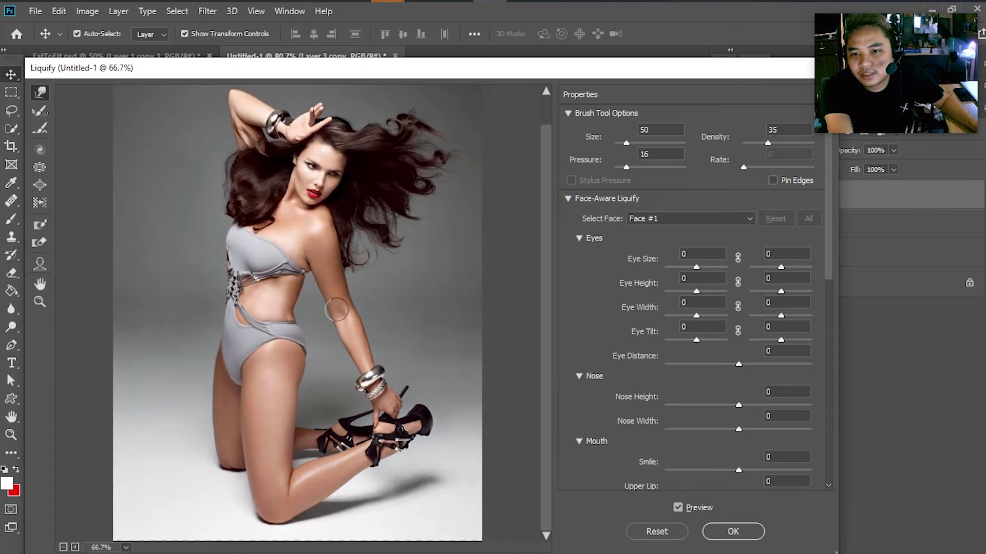
pyautogui.scroll(3, 308, 320)
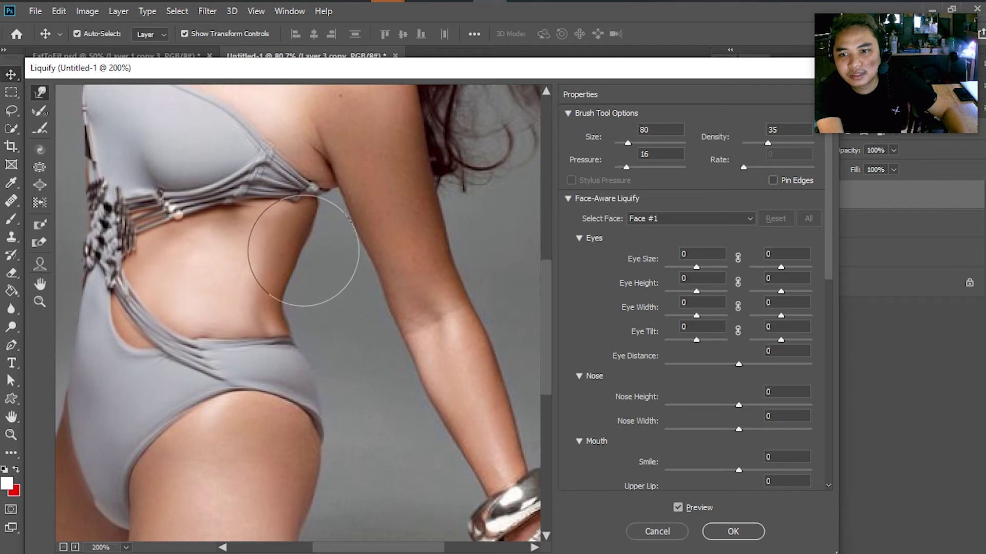
pyautogui.scroll(-3, 306, 312)
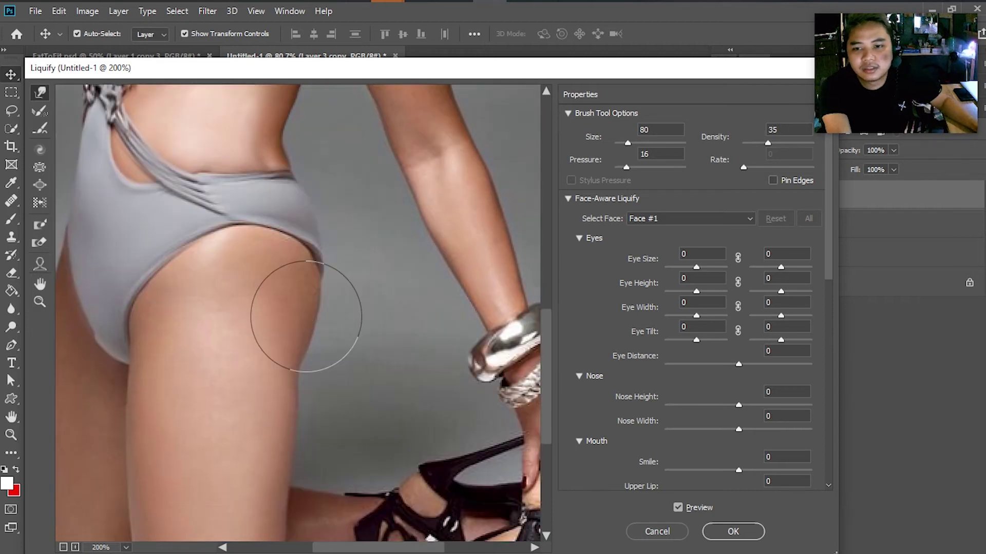
pyautogui.scroll(-2, 306, 316)
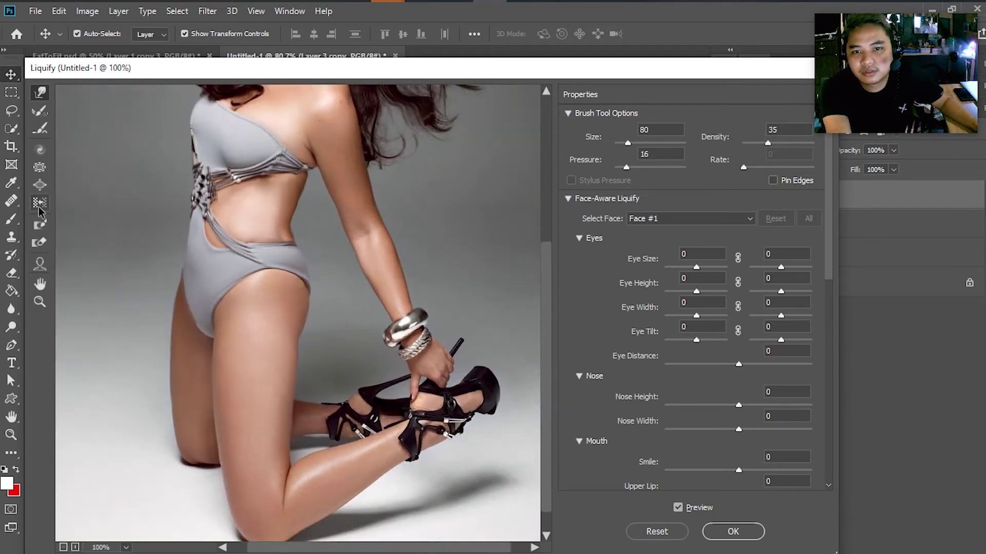
# Step: Try the Pucker tool on the swimsuit's bust at brush size 80 and undo the stroke
pyautogui.click(41, 168)
pyautogui.scroll(4, 297, 262)
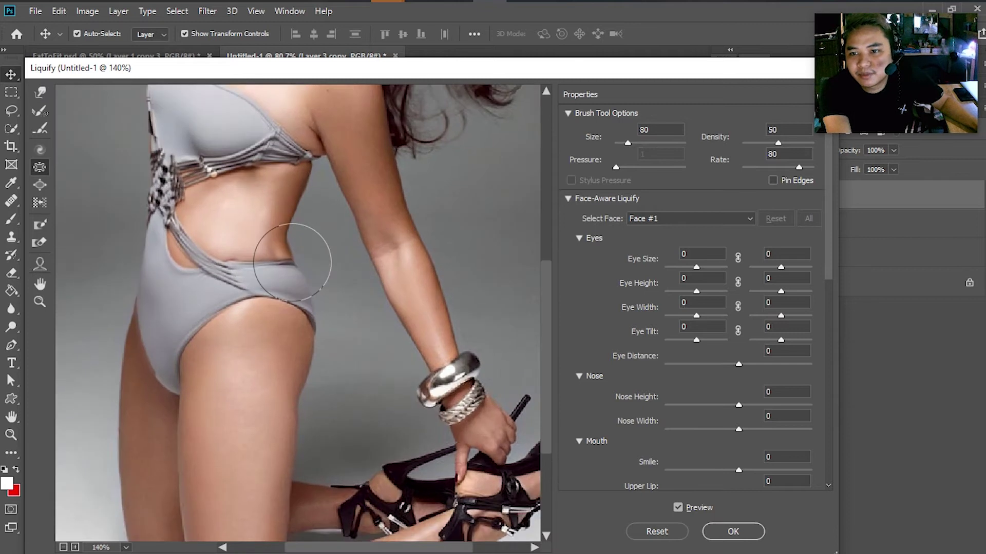
pyautogui.scroll(-2, 295, 262)
pyautogui.scroll(2, 254, 264)
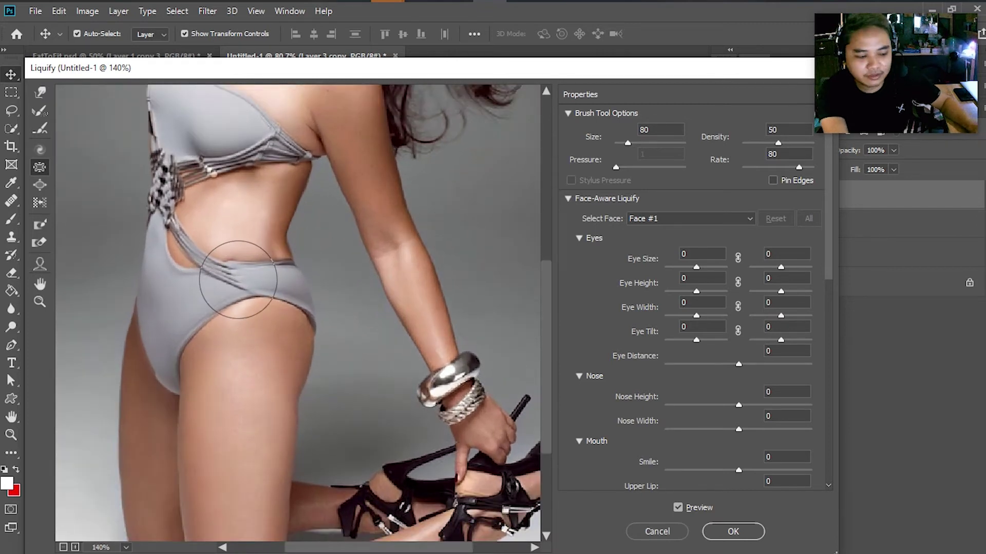
pyautogui.scroll(3, 243, 231)
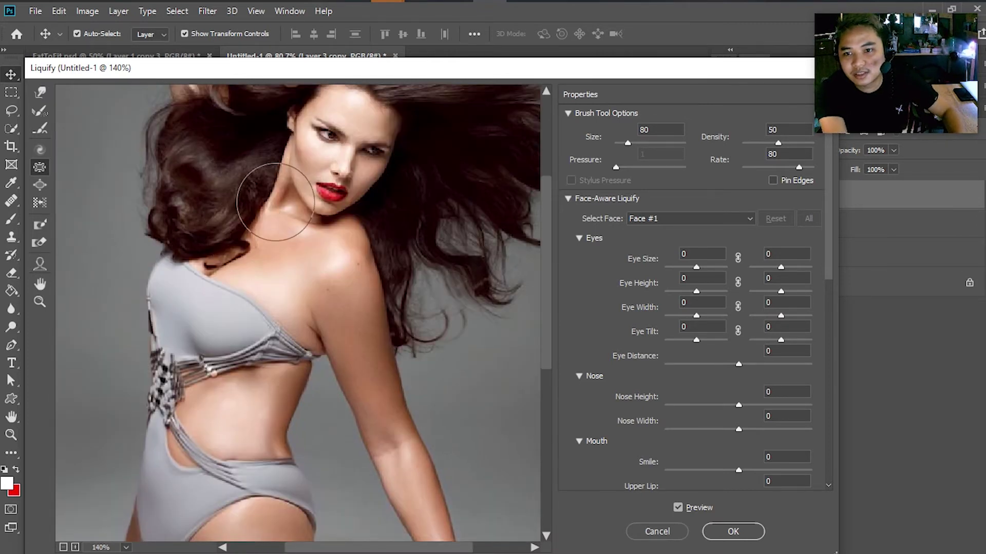
pyautogui.moveTo(232, 322); pyautogui.dragTo(238, 328)
pyautogui.hotkey('ctrl', 'z')
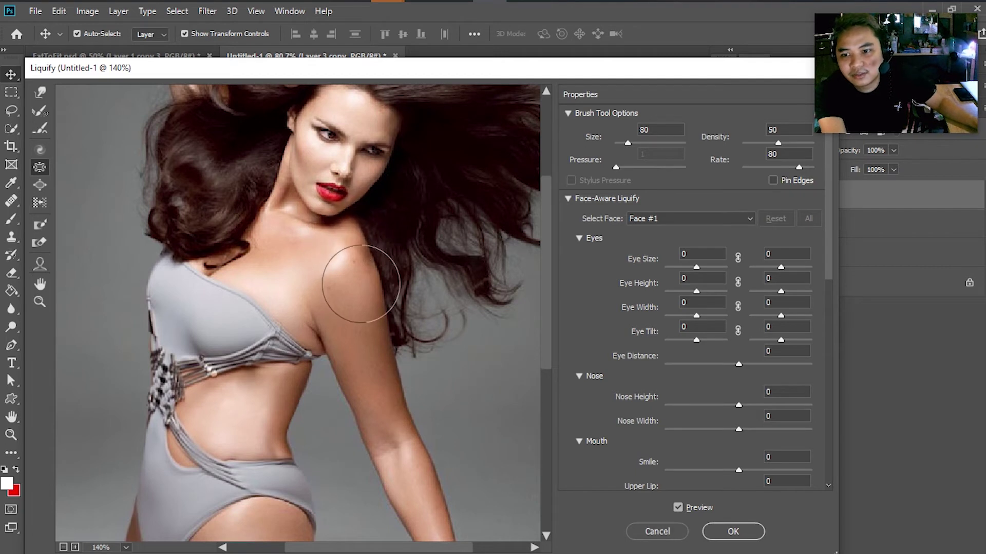
# Step: Set the Pucker brush size to 100, try shrinking the waist across the bare midriff and swimsuit strap, and undo the stroke
pyautogui.scroll(-3, 359, 407)
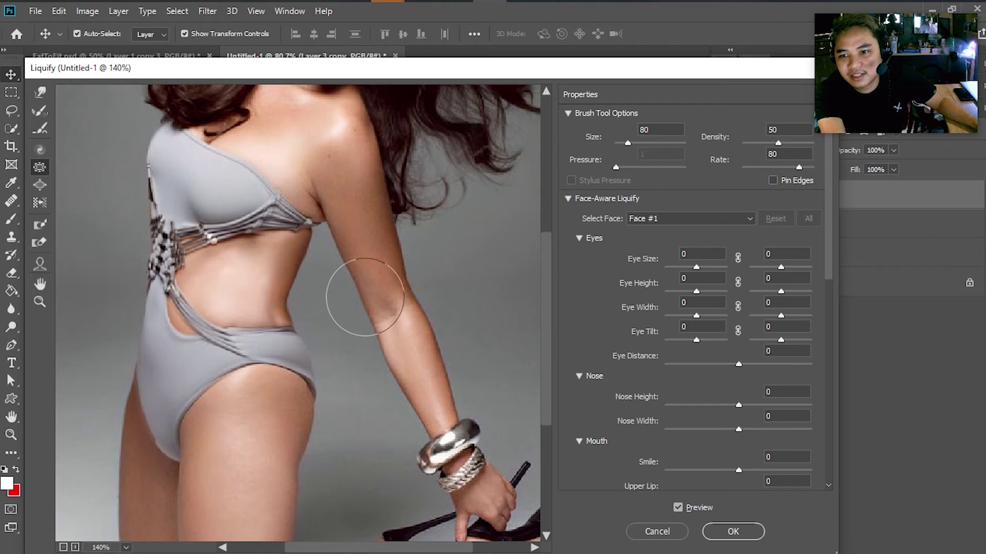
pyautogui.scroll(-5, 436, 454)
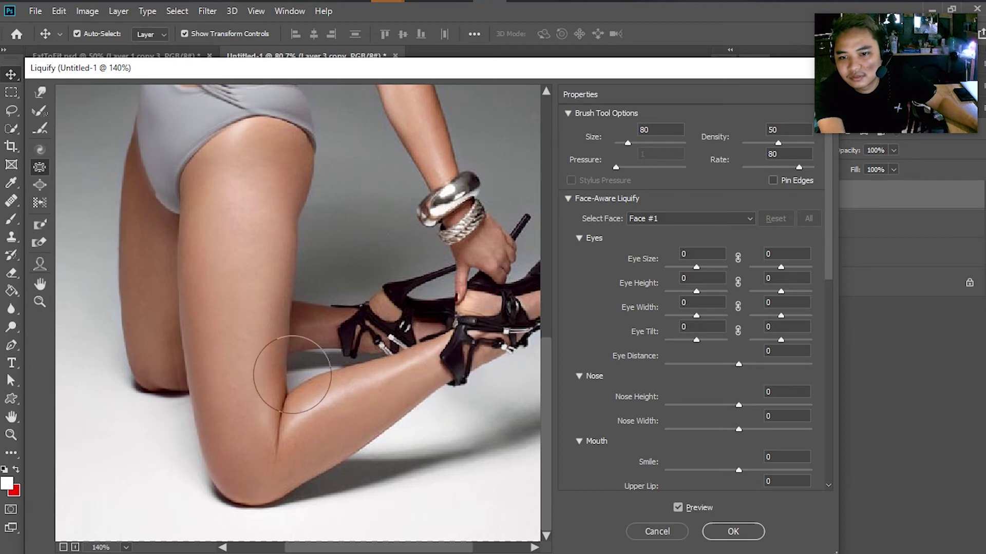
pyautogui.hotkey('alt', 'space')
pyautogui.press(']')
pyautogui.press(']')
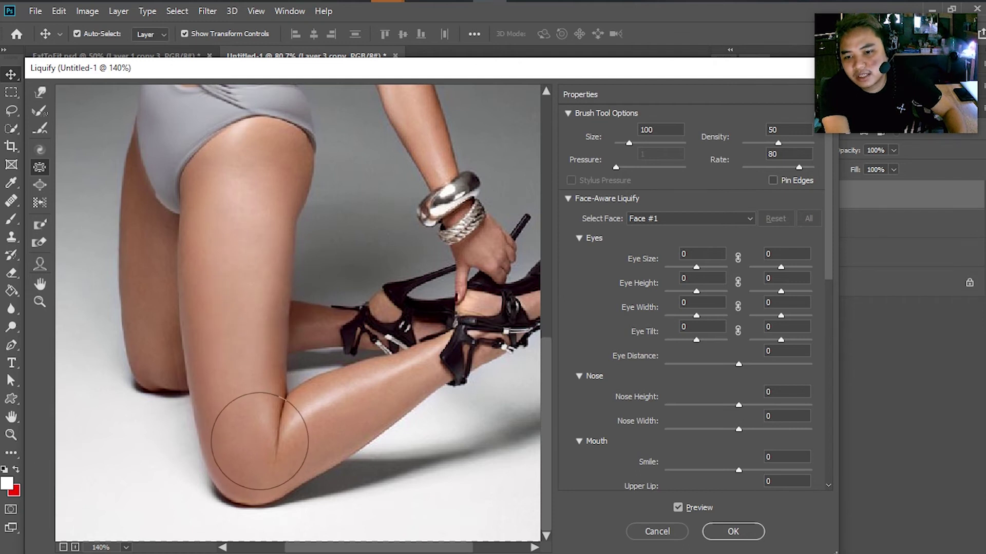
pyautogui.scroll(3, 143, 330)
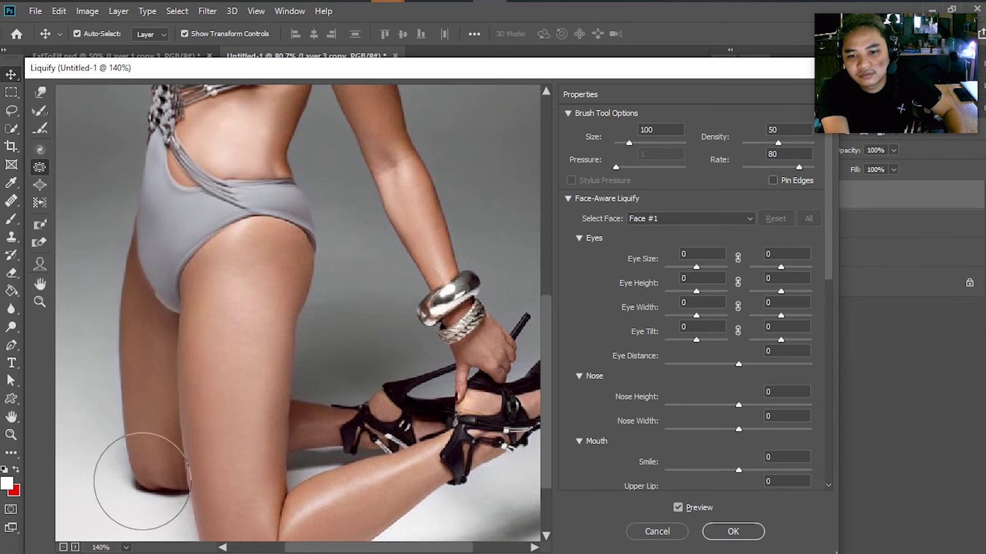
pyautogui.scroll(6, 150, 443)
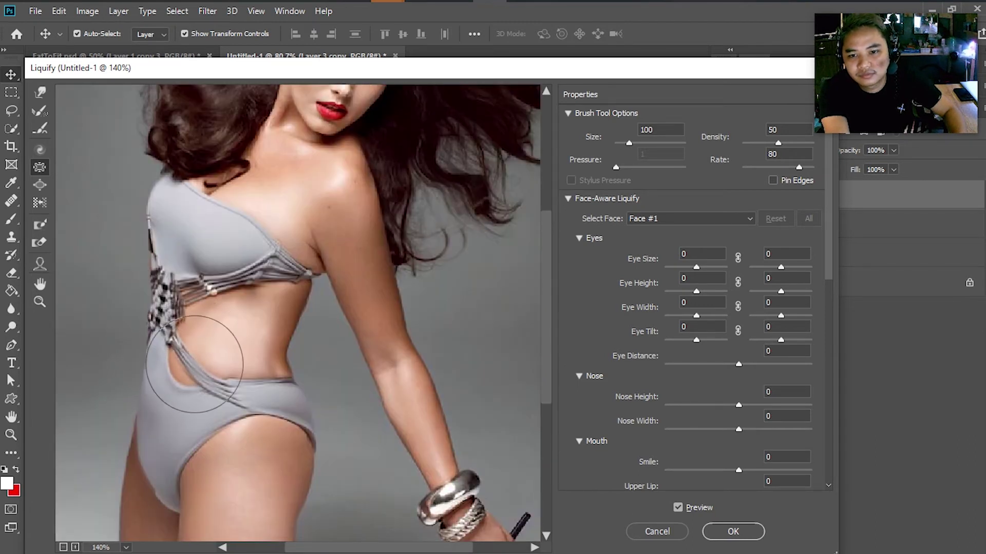
pyautogui.moveTo(206, 369)
pyautogui.mouseDown()
pyautogui.moveTo(259, 360)
pyautogui.moveTo(239, 394)
pyautogui.moveTo(238, 355)
pyautogui.moveTo(268, 355)
pyautogui.moveTo(278, 334)
pyautogui.moveTo(266, 361)
pyautogui.mouseUp()
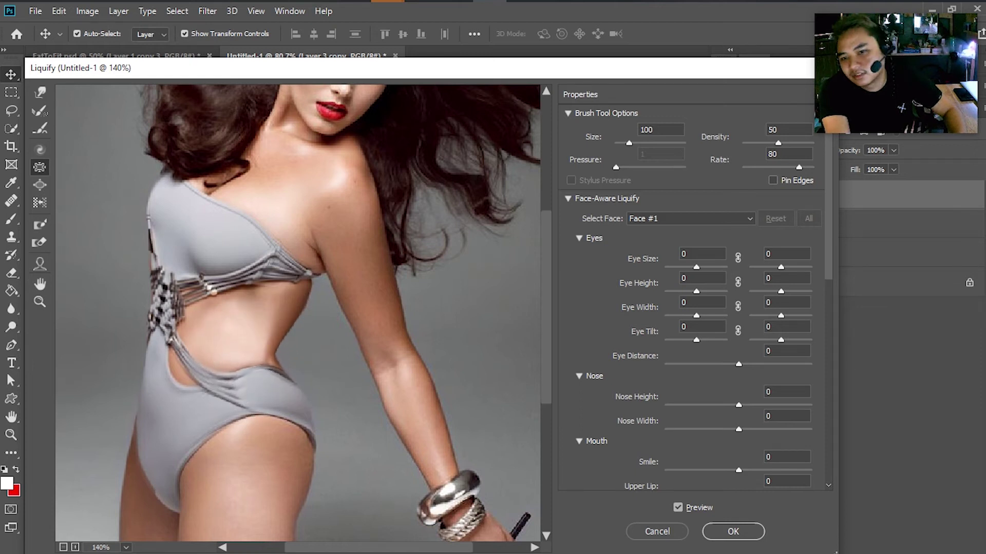
pyautogui.hotkey('ctrl', 'z')
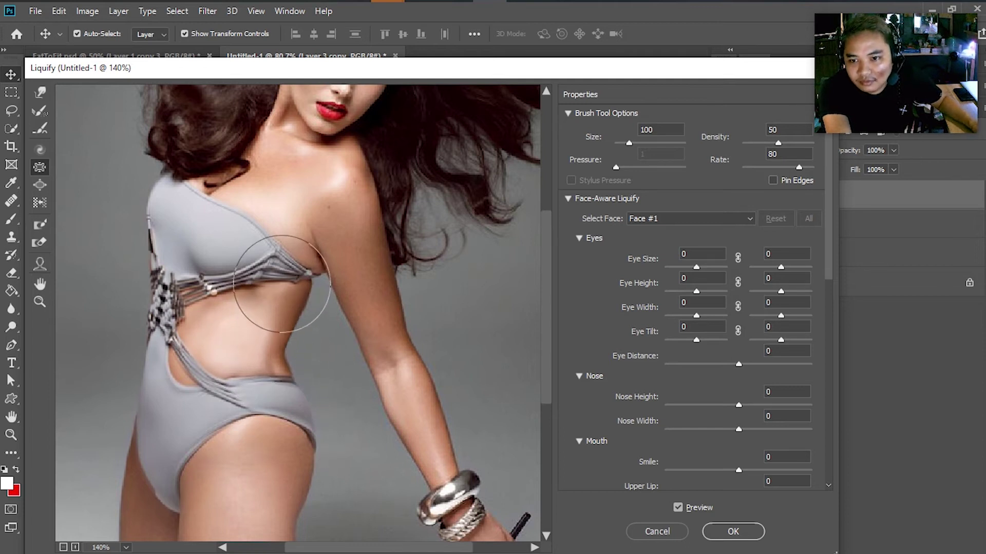
# Step: Enlarge both cups of the swimsuit's bust slightly with the Bloat tool at brush size 175
pyautogui.scroll(3, 226, 308)
pyautogui.click(40, 186)
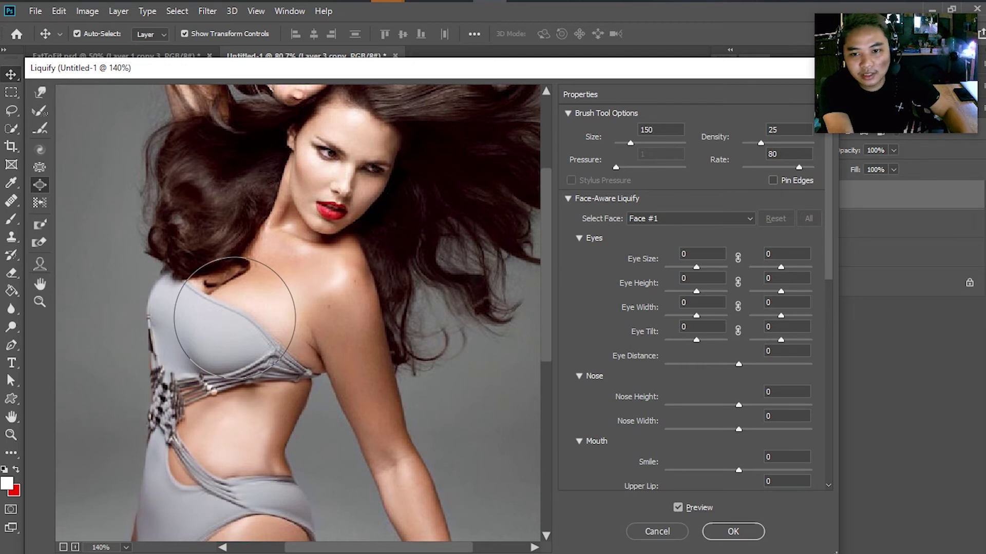
pyautogui.press(']')
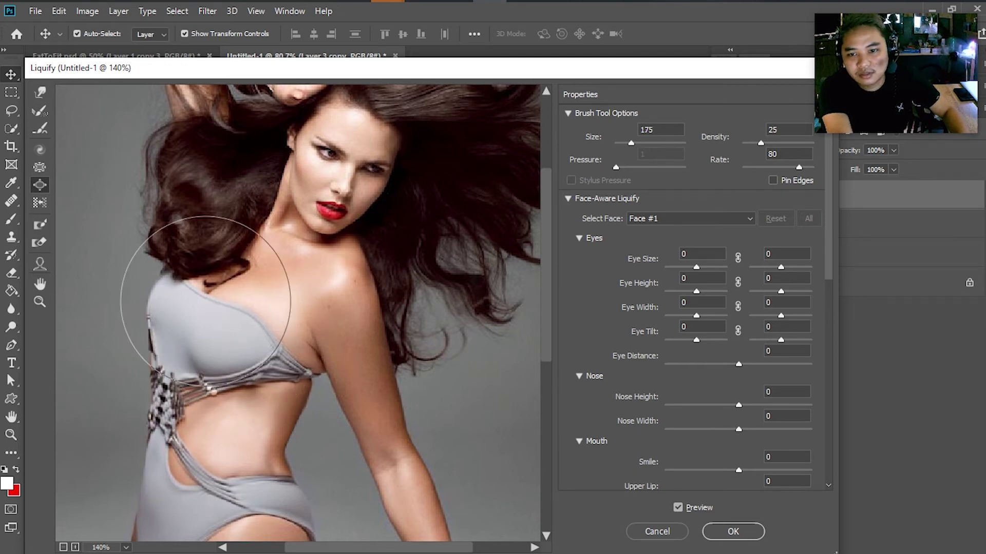
pyautogui.click(199, 300)
pyautogui.click(181, 306)
pyautogui.click(242, 341)
pyautogui.click(239, 340)
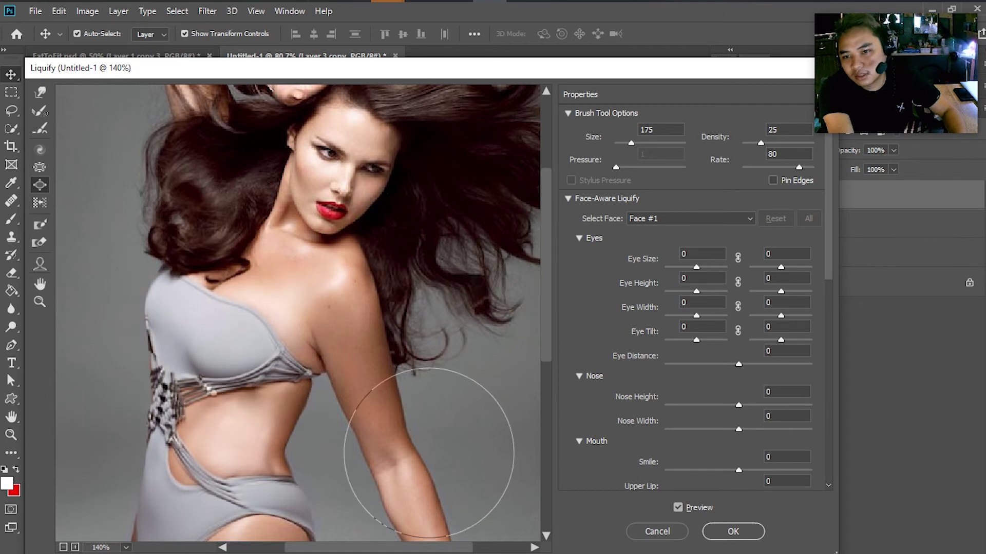
# Step: Check the whole figure and apply the Liquify body changes to Layer 3 copy
pyautogui.scroll(-3, 360, 462)
pyautogui.scroll(4, 288, 359)
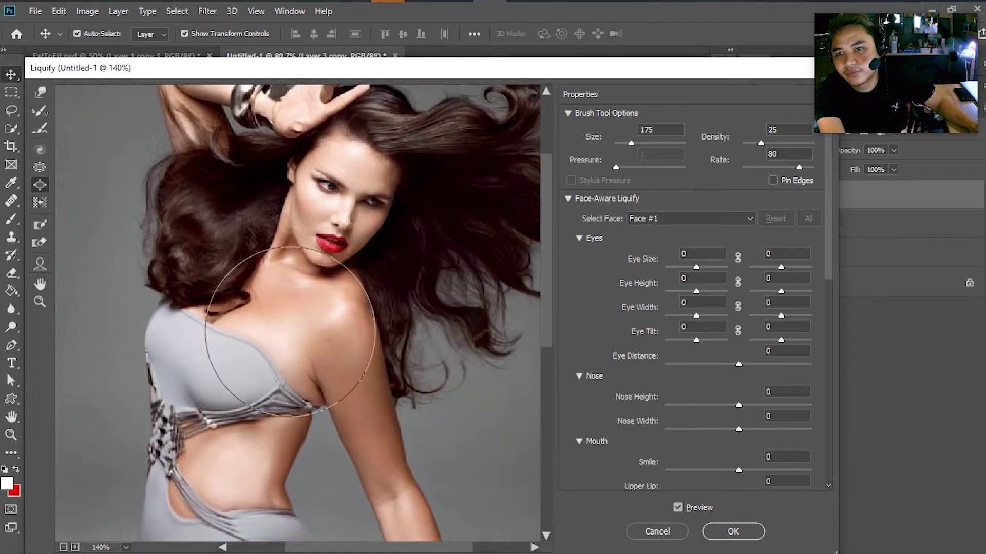
pyautogui.scroll(-3, 287, 329)
pyautogui.scroll(1, 280, 316)
pyautogui.scroll(-3, 281, 333)
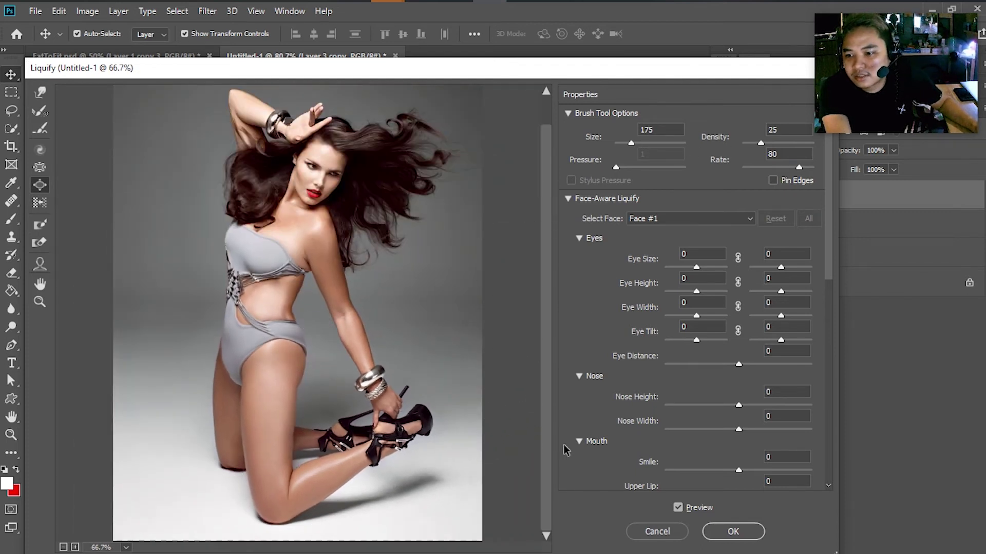
pyautogui.click(729, 534)
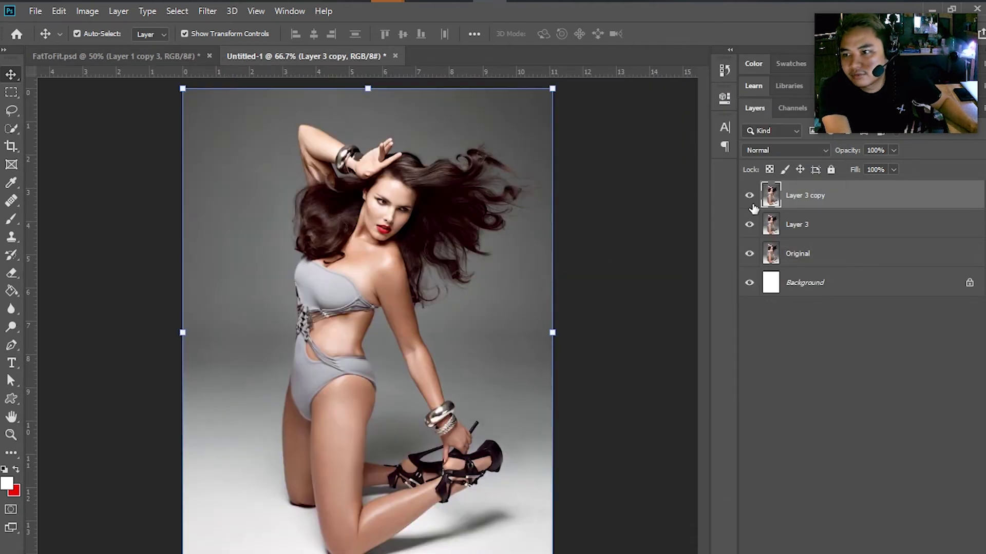
# Step: Toggle the visibility of Layer 3 copy to compare the body before and after Liquify
pyautogui.click(749, 196)
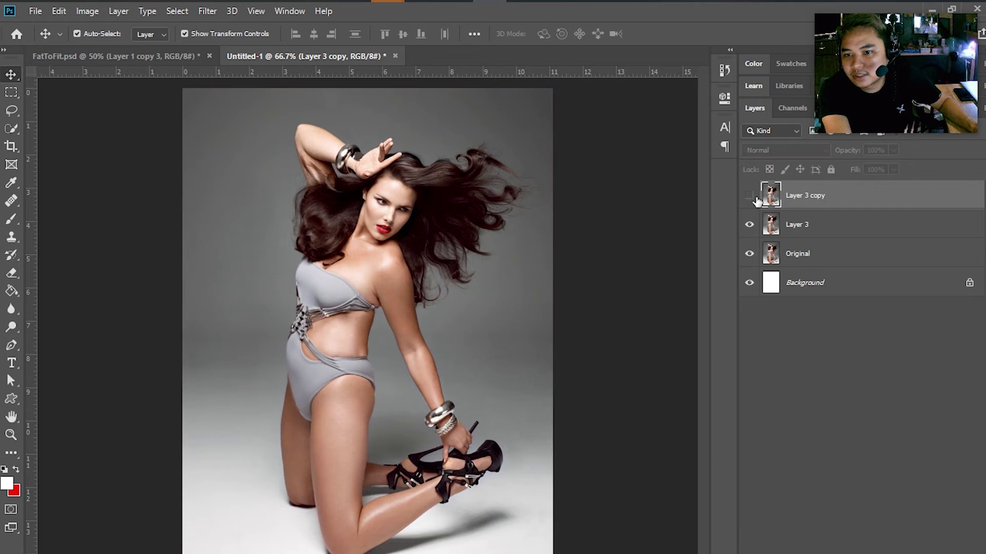
pyautogui.click(750, 195)
pyautogui.click(755, 197)
pyautogui.click(754, 197)
pyautogui.click(755, 198)
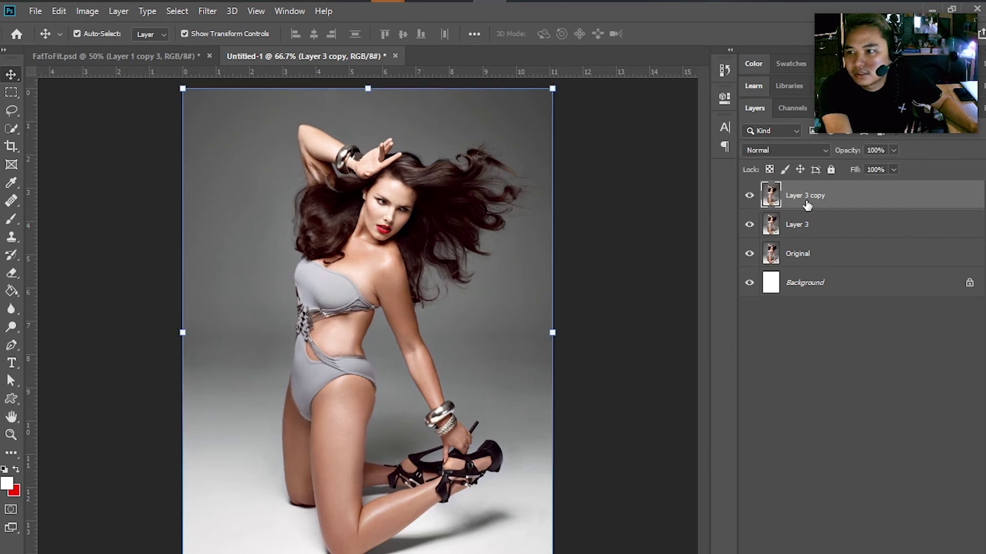
# Step: Reopen Liquify on Layer 3 copy and activate the Face tool for the woman's face
pyautogui.scroll(5, 403, 207)
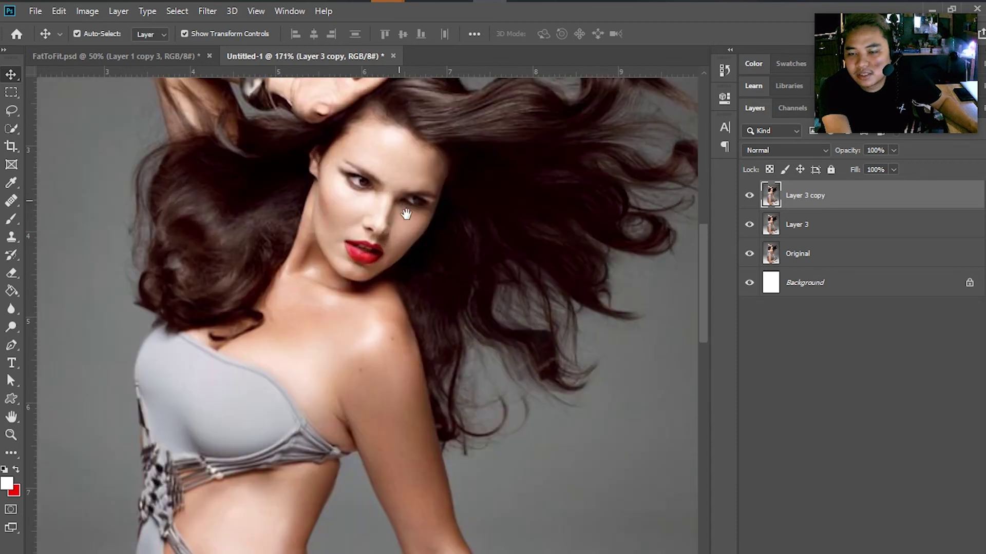
pyautogui.moveTo(406, 208); pyautogui.dragTo(398, 294)
pyautogui.click(208, 13)
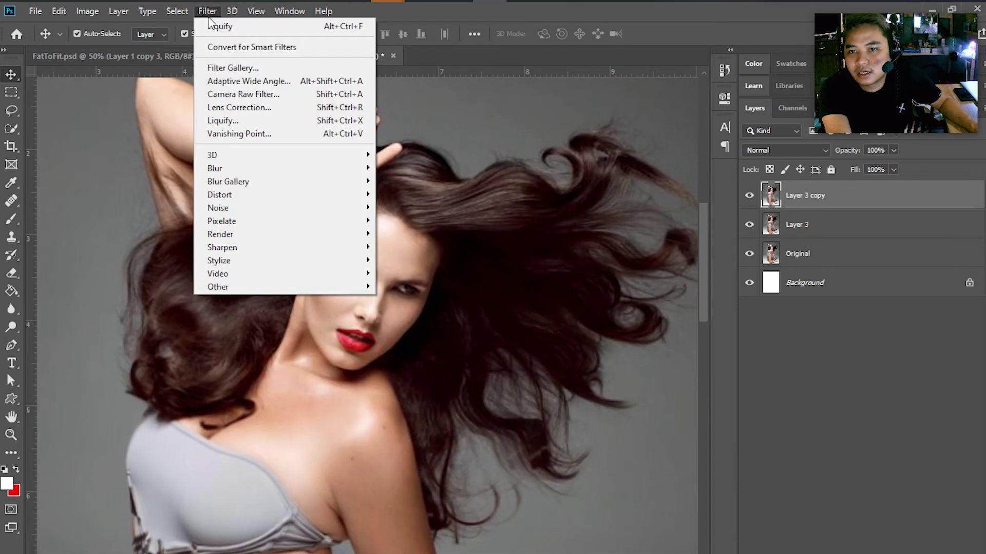
pyautogui.click(206, 123)
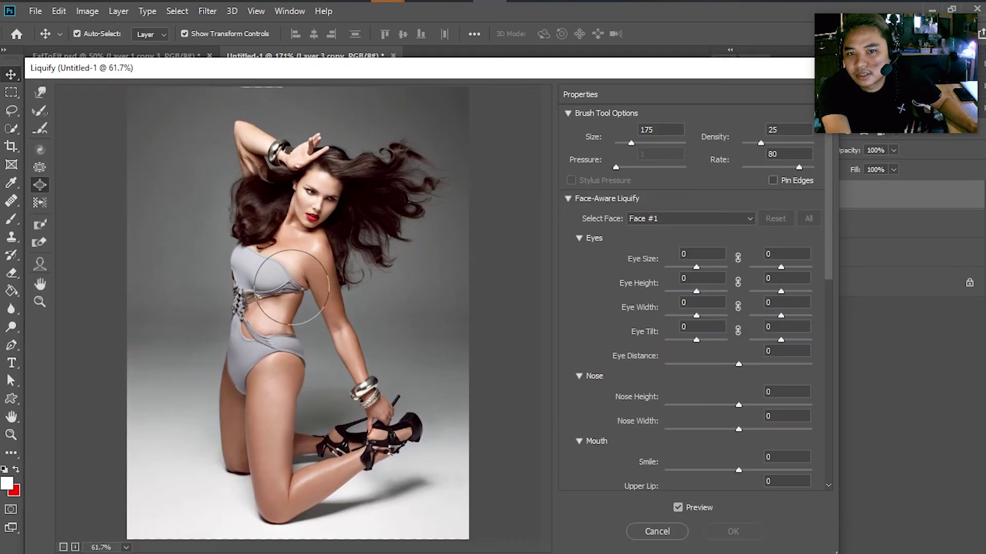
pyautogui.scroll(5, 297, 297)
pyautogui.moveTo(315, 165)
pyautogui.mouseDown()
pyautogui.moveTo(315, 433)
pyautogui.moveTo(262, 519)
pyautogui.mouseUp()
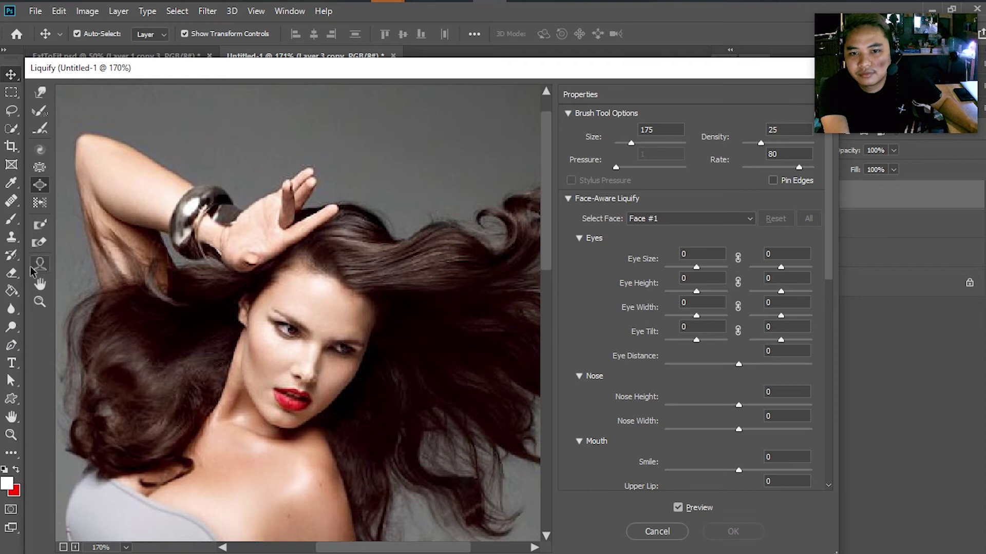
pyautogui.click(44, 271)
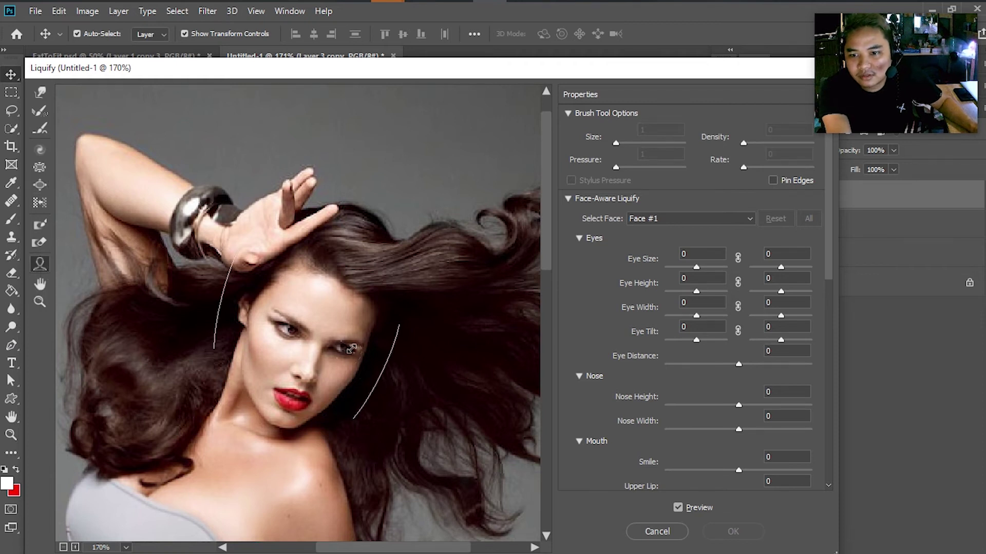
# Step: Reshape the nose with the Face tool, setting nose height to -100 and nose width to -31
pyautogui.scroll(1, 349, 338)
pyautogui.scroll(1, 349, 338)
pyautogui.moveTo(352, 334); pyautogui.dragTo(347, 205)
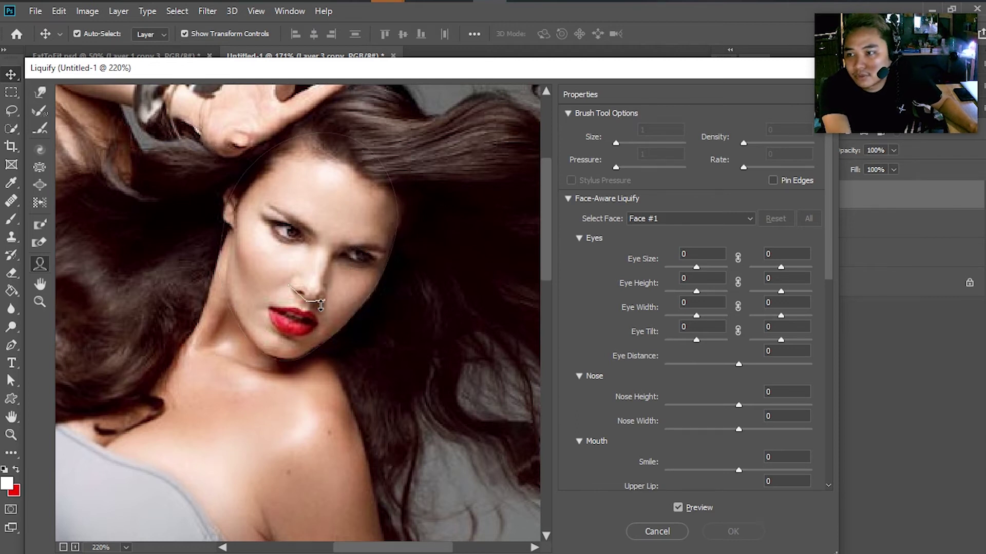
pyautogui.keyDown('alt'); pyautogui.scroll(3, 289, 306); pyautogui.keyUp('alt')
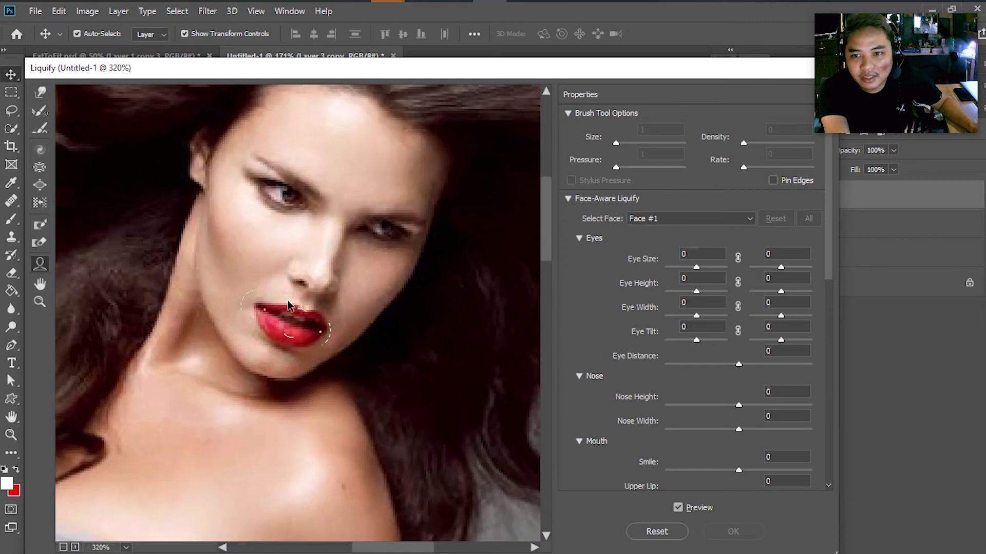
pyautogui.keyDown('alt'); pyautogui.scroll(-1, 289, 305); pyautogui.keyUp('alt')
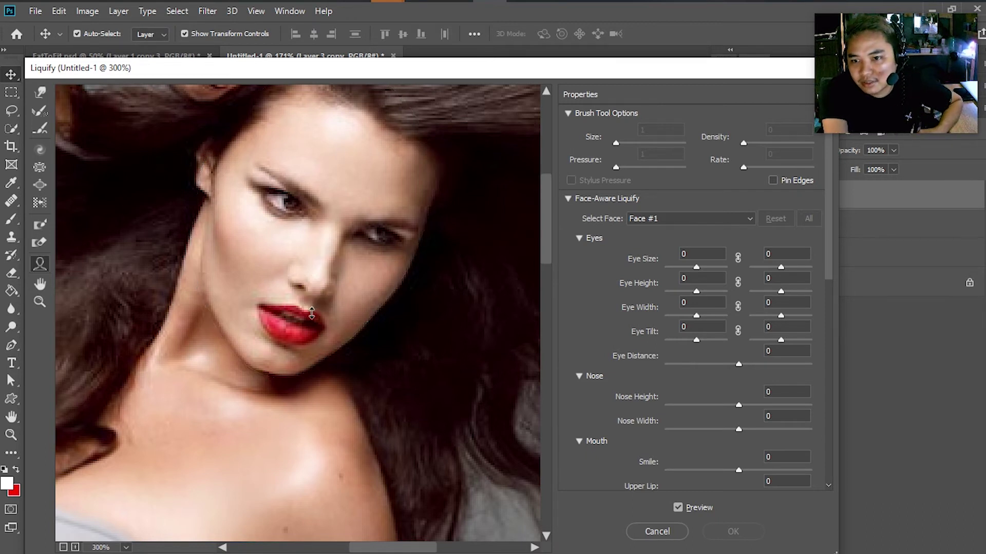
pyautogui.moveTo(308, 327); pyautogui.dragTo(293, 296)
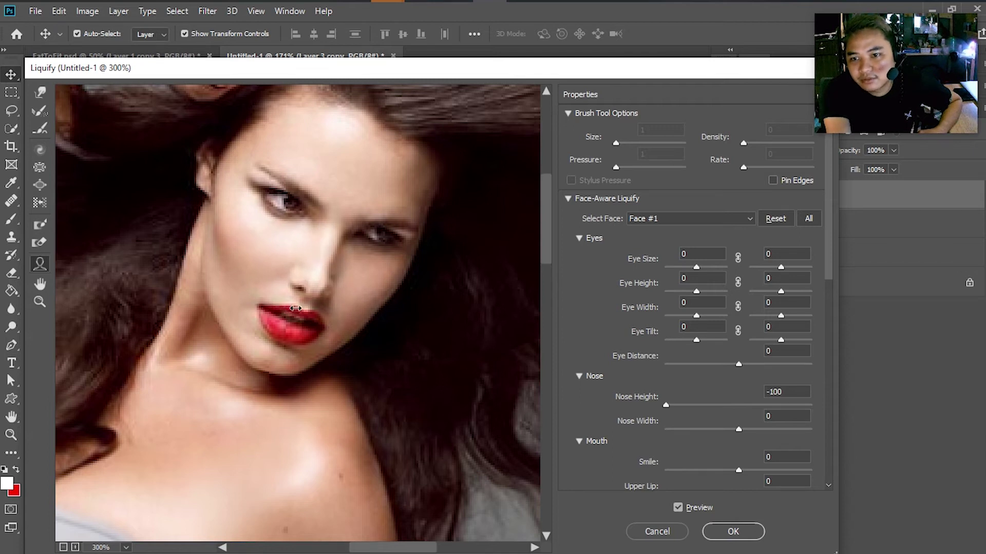
pyautogui.moveTo(295, 310); pyautogui.dragTo(295, 336)
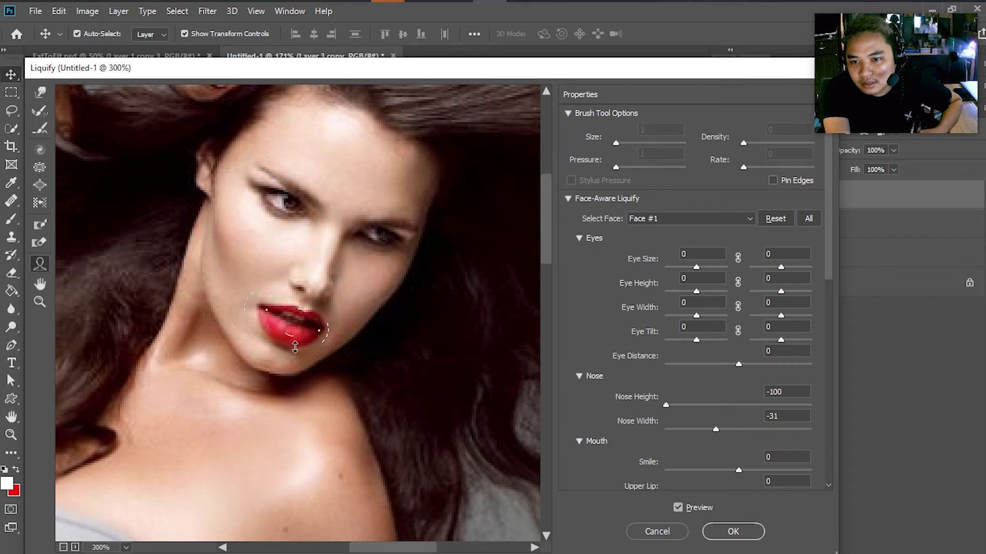
# Step: Reshape the lips with the Face tool and set the mouth's smile to -2
pyautogui.moveTo(297, 341); pyautogui.dragTo(313, 316)
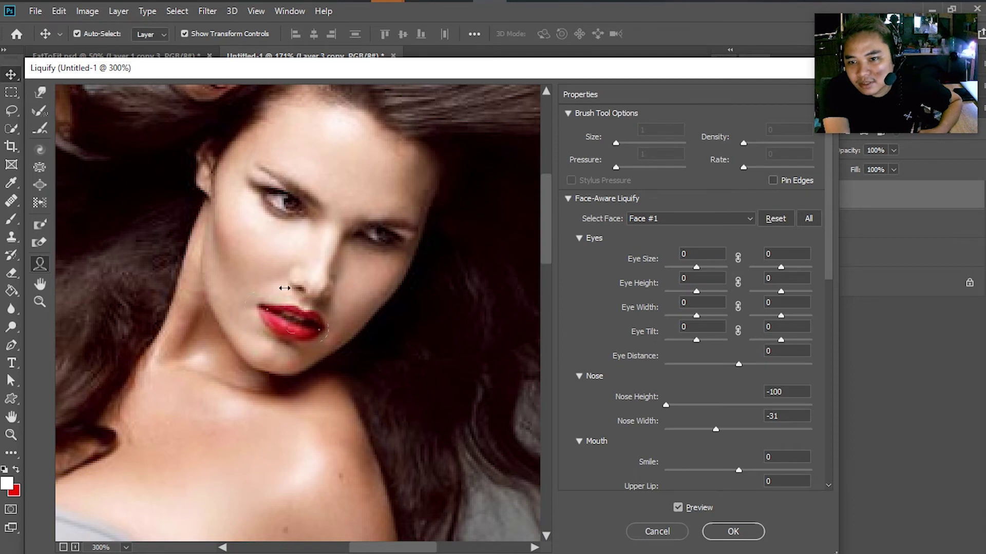
pyautogui.moveTo(276, 314); pyautogui.dragTo(280, 403)
pyautogui.moveTo(312, 351); pyautogui.dragTo(256, 291)
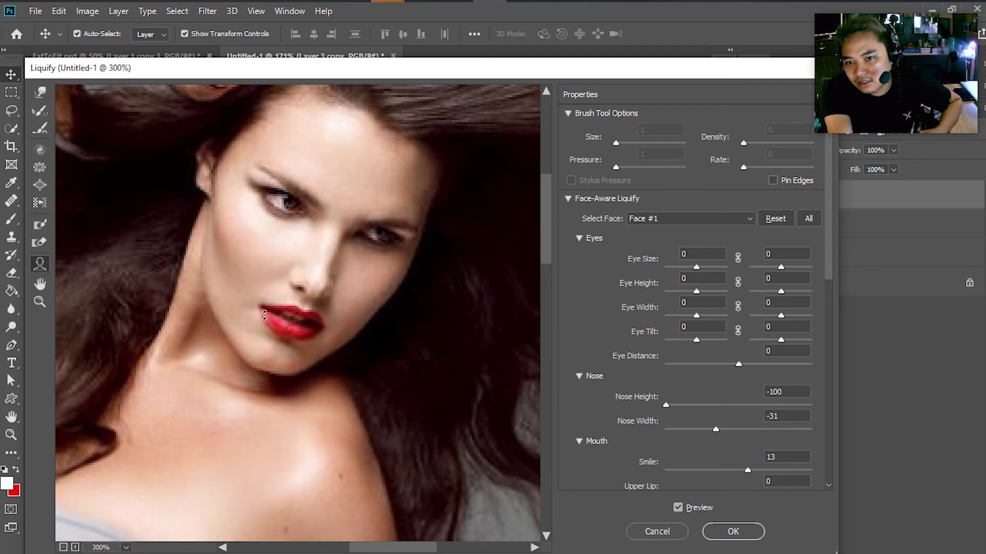
pyautogui.moveTo(264, 315); pyautogui.dragTo(172, 393)
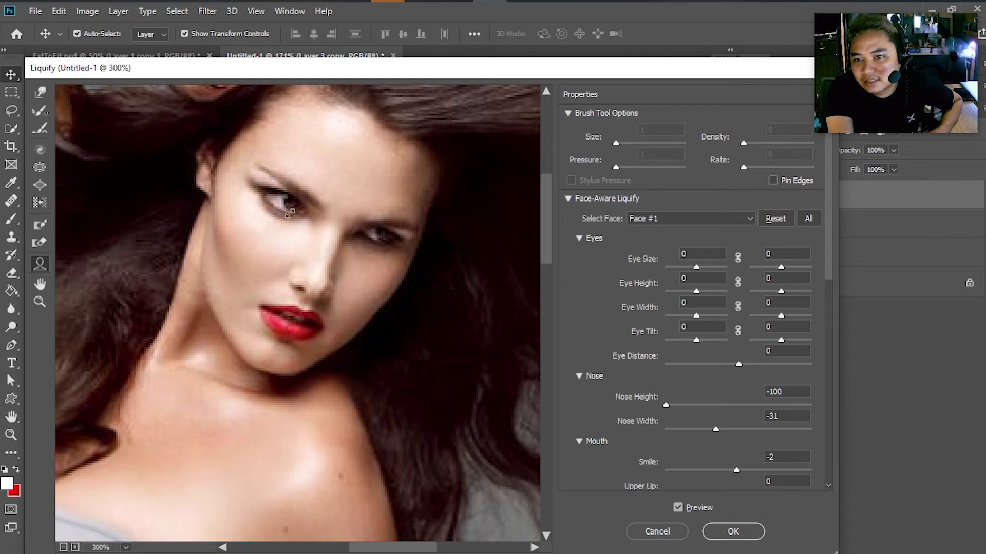
# Step: Adjust the eye nearer the ear to size 40, height 100 and width -100
pyautogui.moveTo(246, 283); pyautogui.dragTo(312, 240)
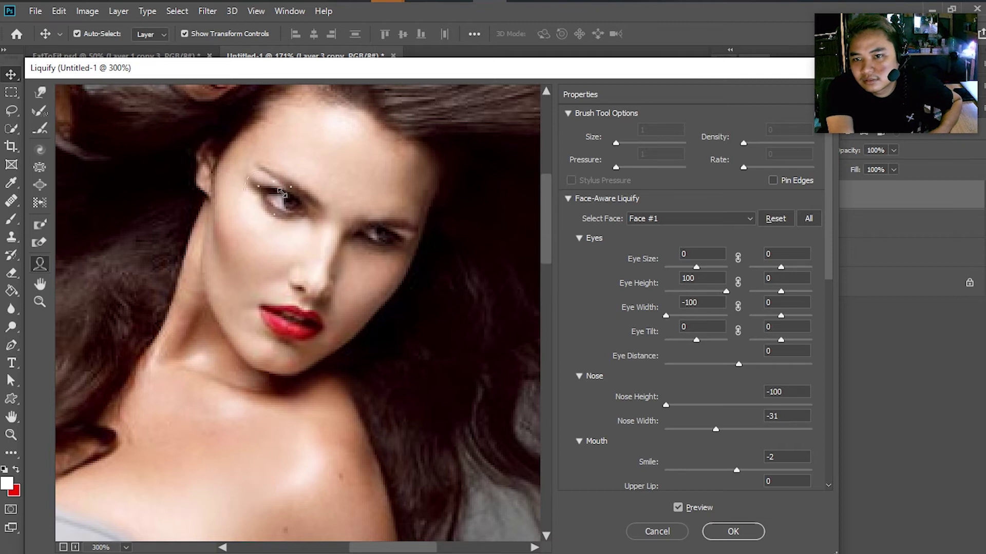
pyautogui.moveTo(282, 187); pyautogui.dragTo(292, 193)
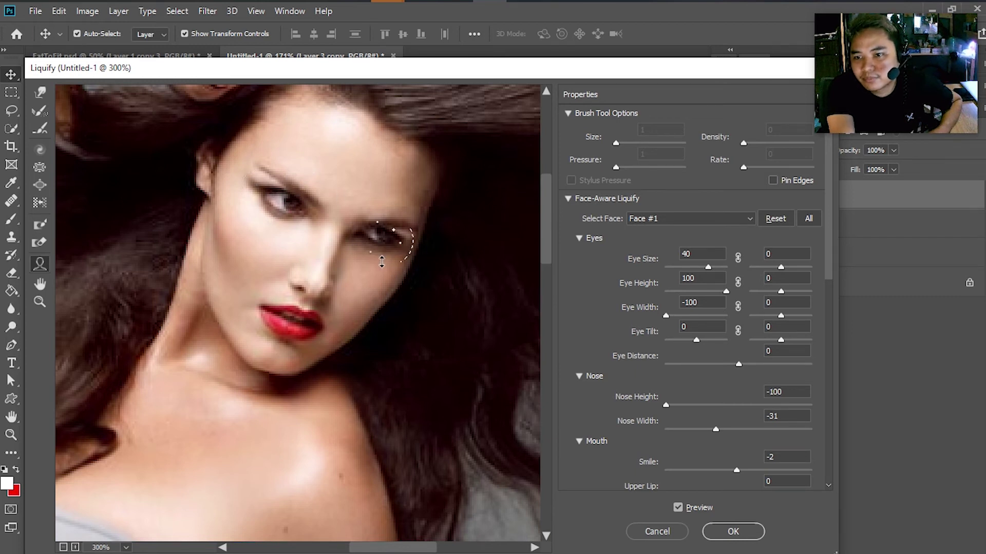
# Step: Adjust the shaded eye on the far side of the face to size -68, height 95 and width 87
pyautogui.moveTo(376, 266); pyautogui.dragTo(362, 290)
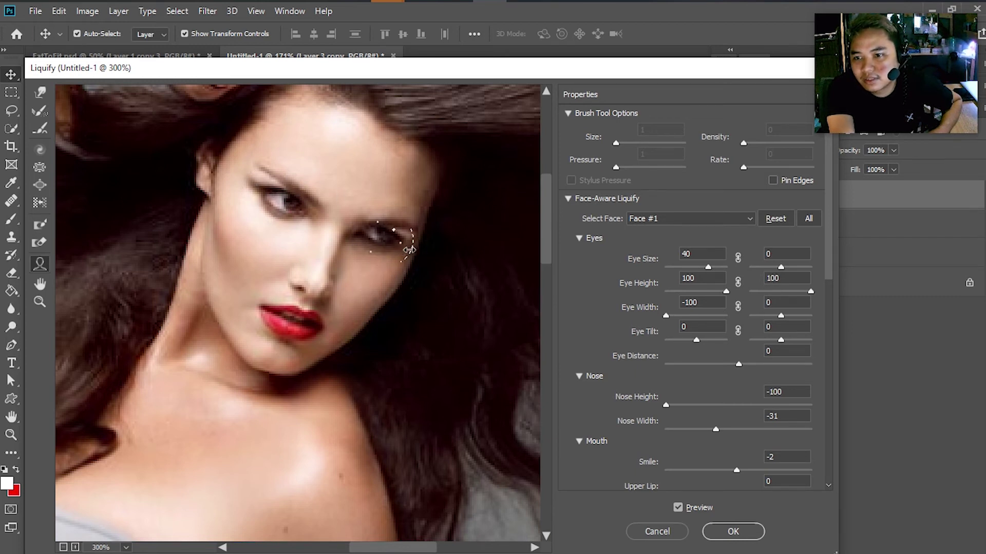
pyautogui.moveTo(397, 260); pyautogui.dragTo(406, 237)
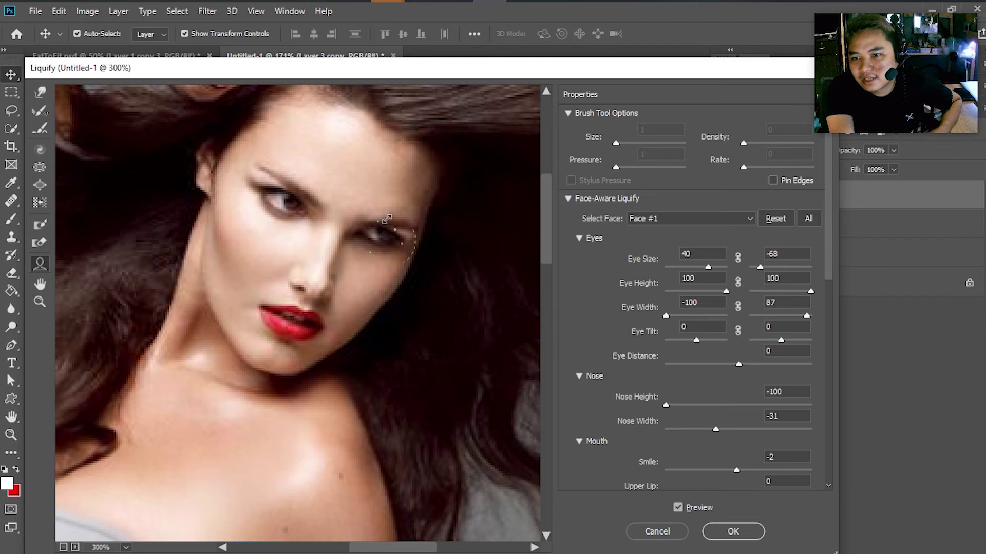
pyautogui.moveTo(381, 235); pyautogui.dragTo(379, 232)
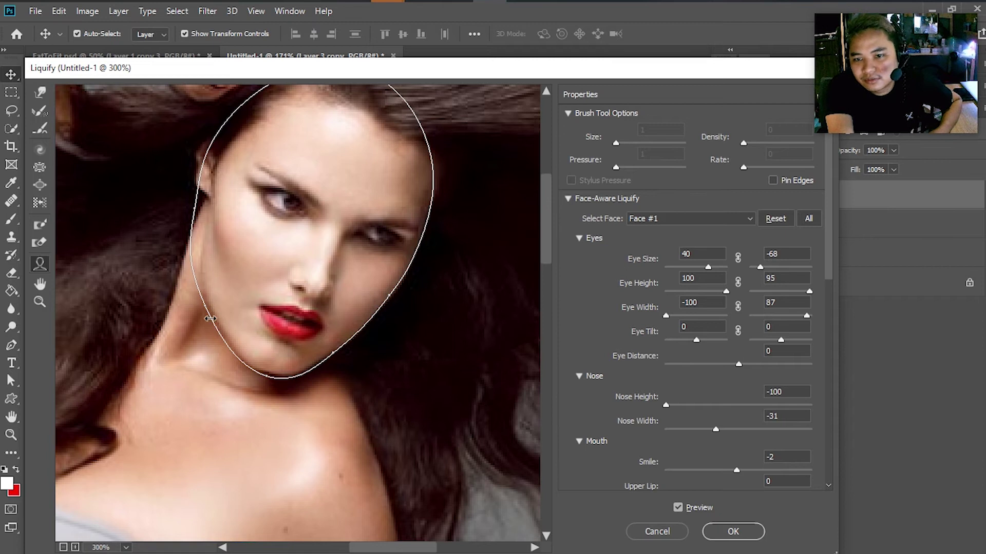
# Step: Refine the jawline and face width along the face outline and apply the Liquify face changes
pyautogui.moveTo(200, 331); pyautogui.dragTo(230, 324)
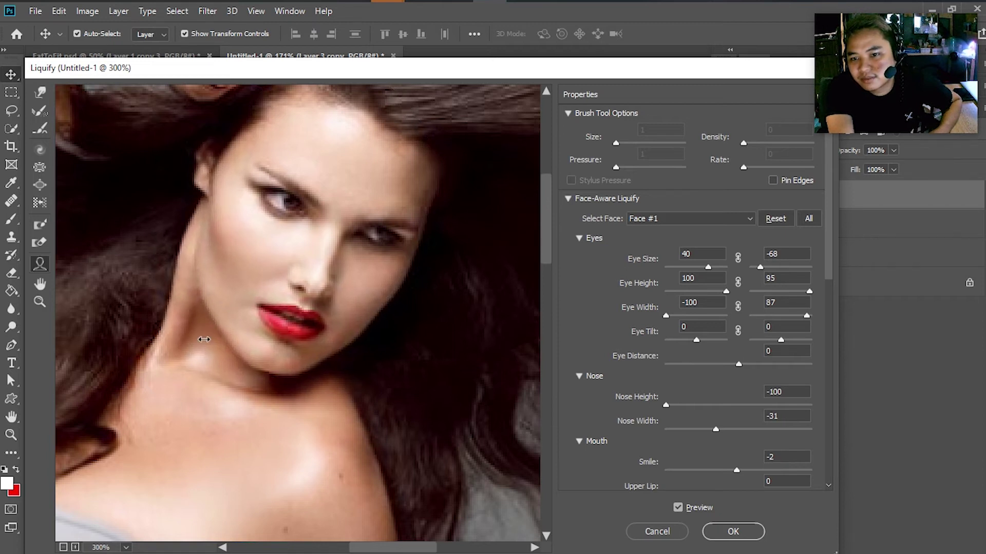
pyautogui.moveTo(229, 310); pyautogui.dragTo(226, 324)
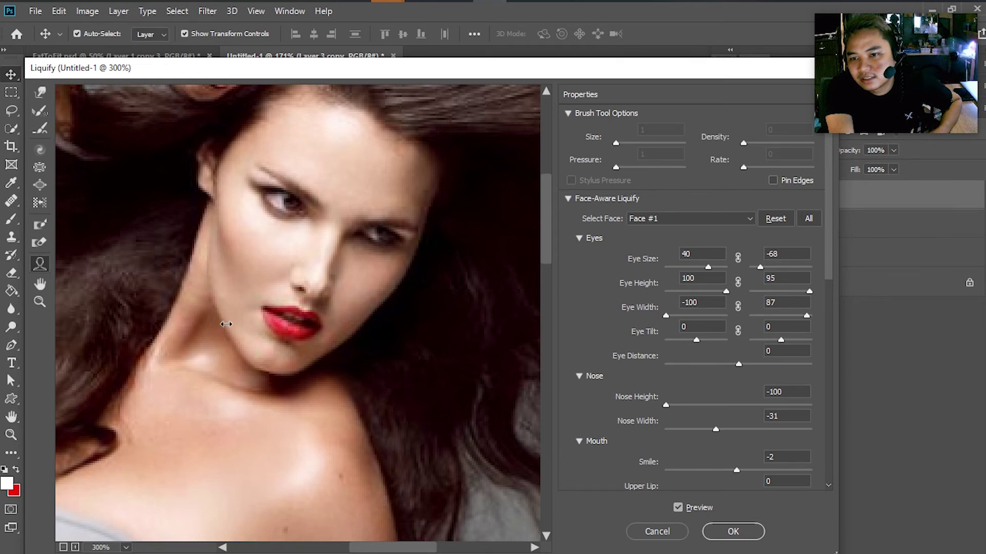
pyautogui.moveTo(203, 260); pyautogui.dragTo(170, 217)
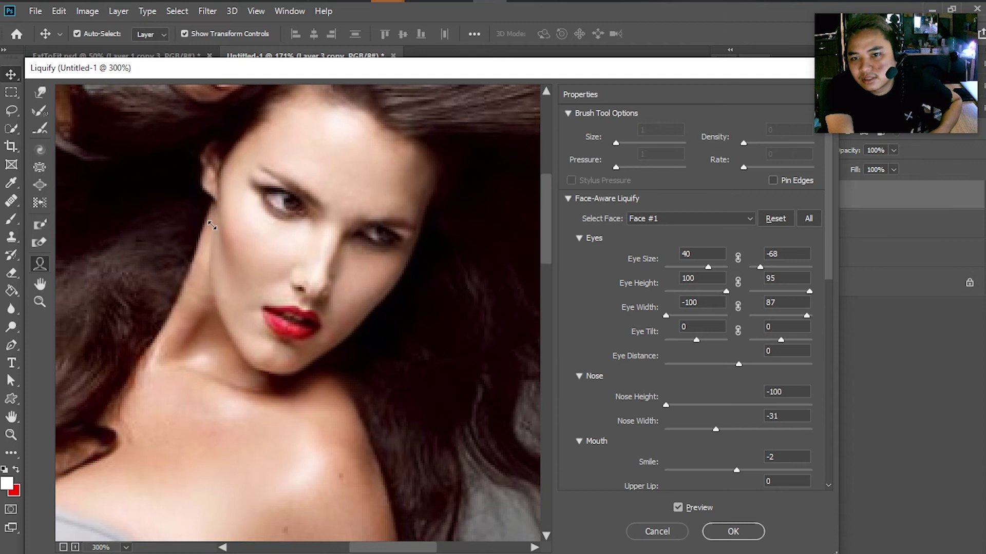
pyautogui.moveTo(207, 225); pyautogui.dragTo(196, 228)
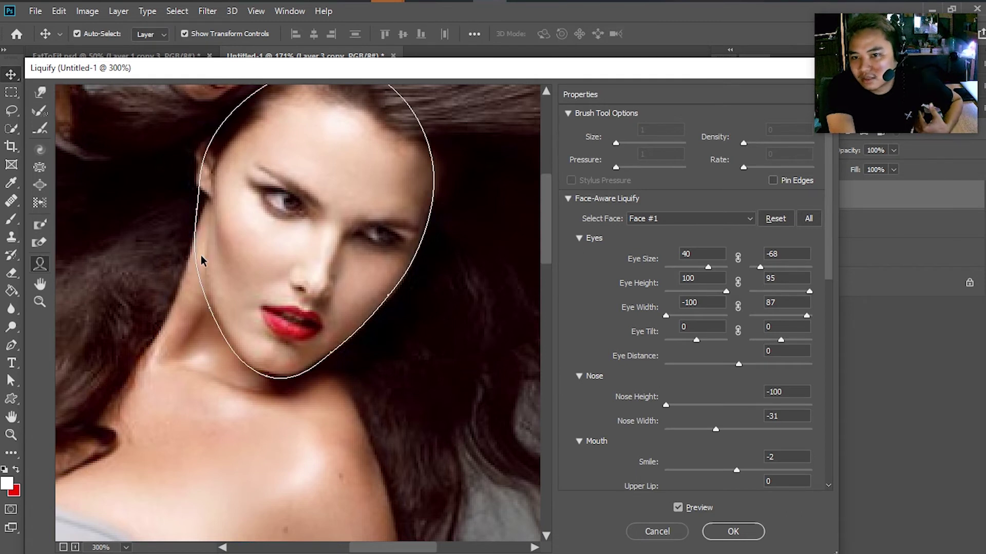
pyautogui.scroll(3, 345, 372)
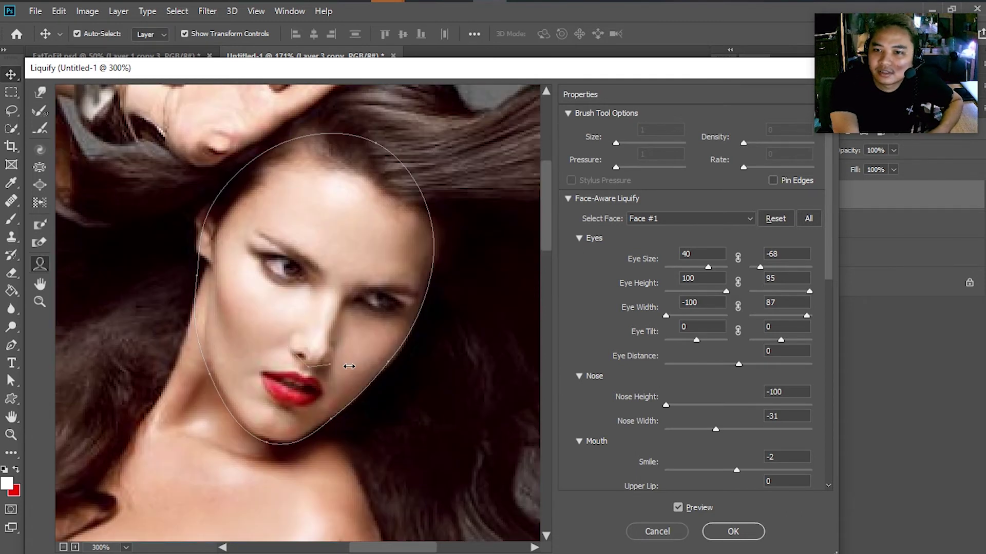
pyautogui.scroll(-3, 356, 363)
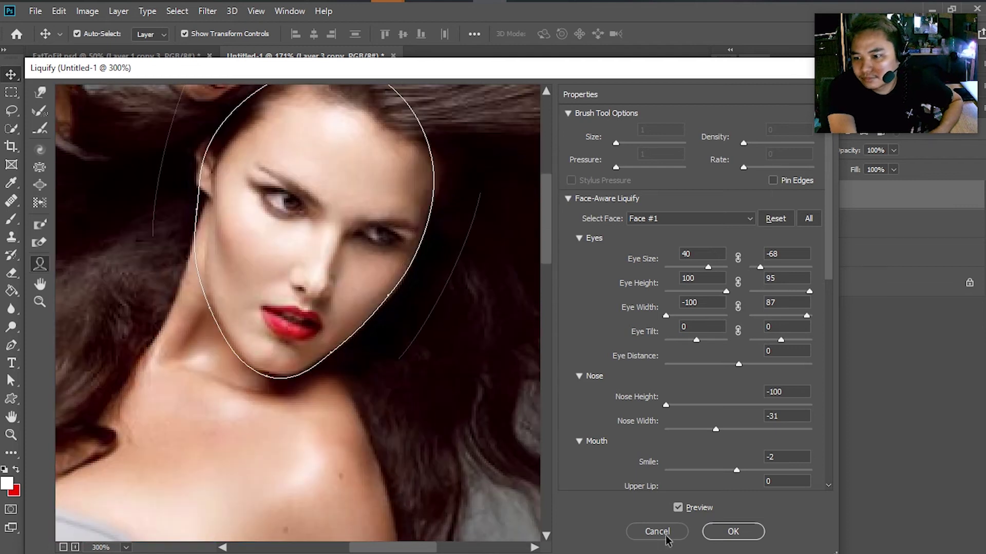
pyautogui.click(728, 531)
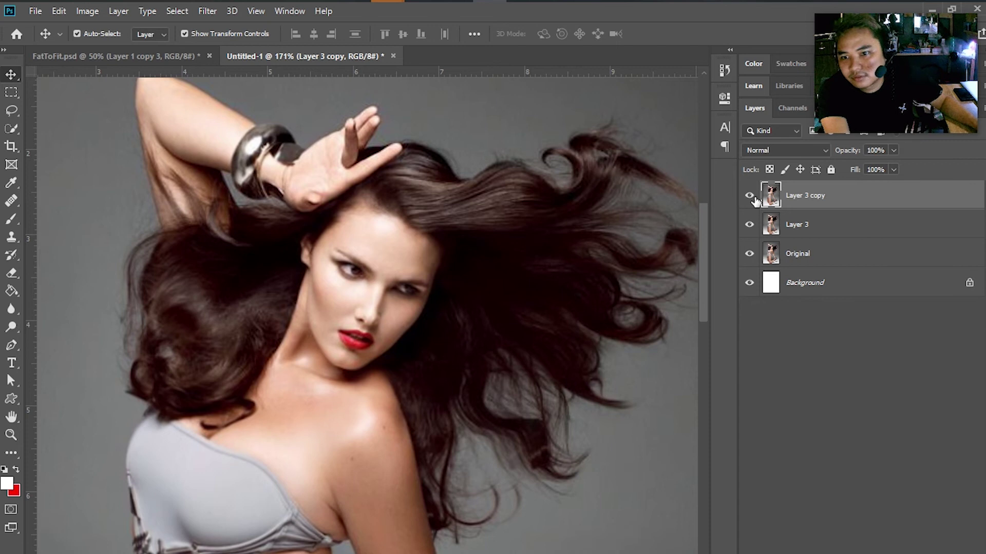
# Step: Toggle the visibility of Layer 3 copy repeatedly to compare the face and upper body with the layer below
pyautogui.click(750, 196)
pyautogui.click(751, 195)
pyautogui.click(750, 196)
pyautogui.click(750, 196)
pyautogui.click(750, 196)
pyautogui.click(751, 196)
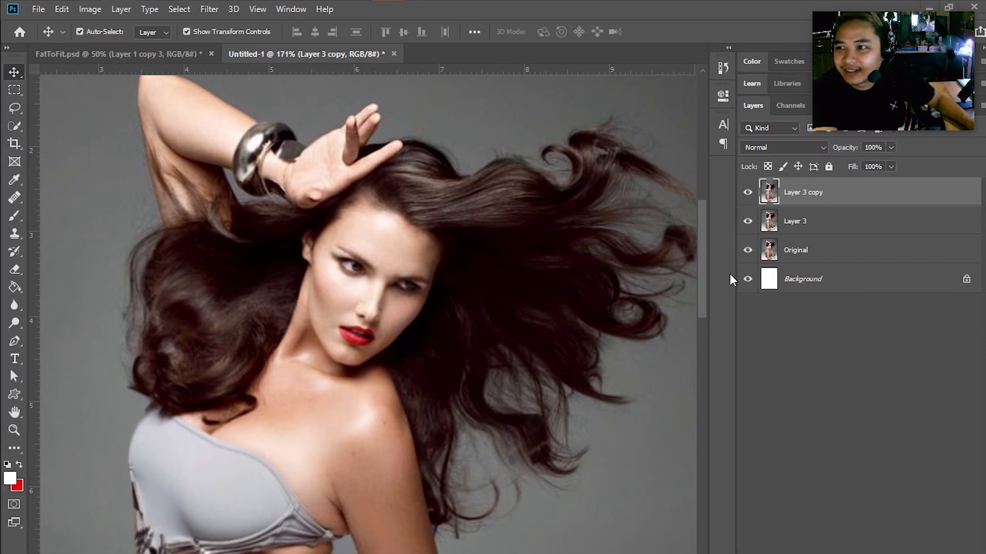
pyautogui.click(748, 193)
pyautogui.click(748, 193)
pyautogui.click(748, 193)
pyautogui.click(748, 193)
pyautogui.click(748, 193)
pyautogui.click(748, 193)
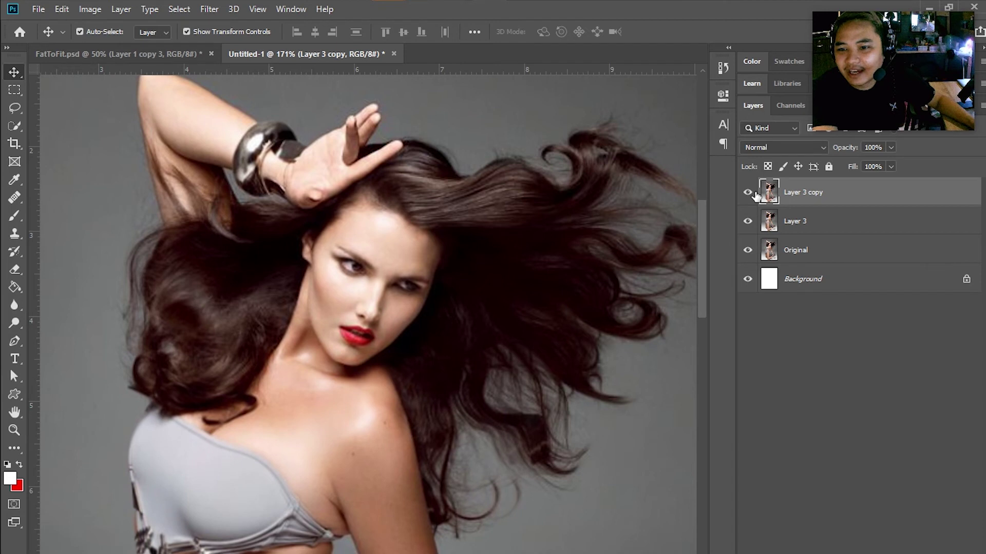
# Step: Examine the slimmed figure over the full photo, from the hair and face down to the legs and shoes
pyautogui.scroll(-1, 357, 336)
pyautogui.scroll(-3, 358, 336)
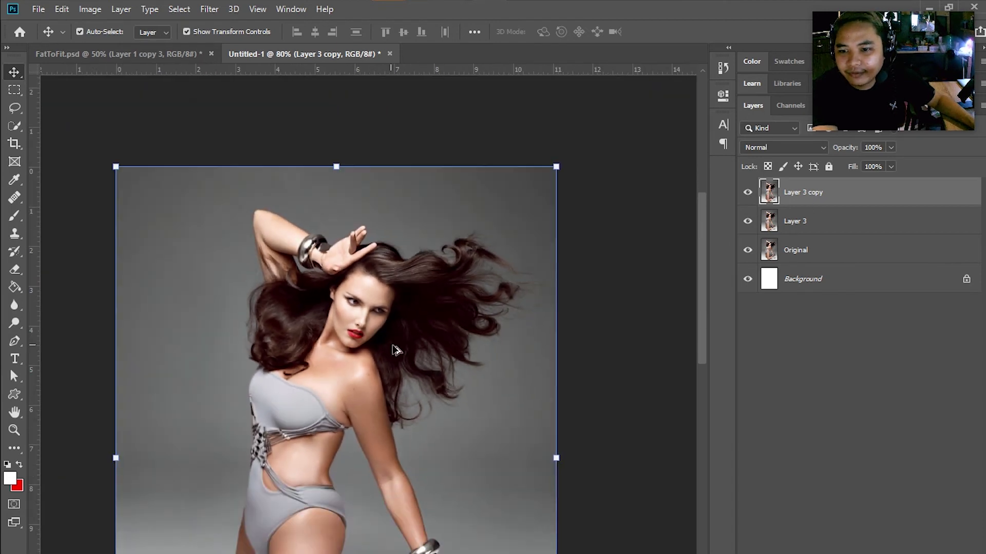
pyautogui.moveTo(388, 452); pyautogui.dragTo(401, 326)
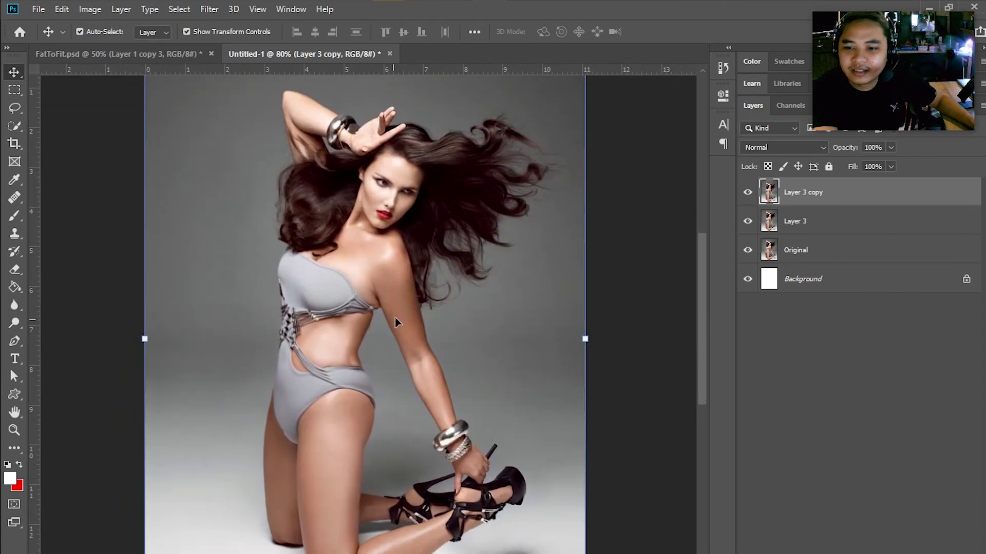
pyautogui.scroll(-2, 310, 392)
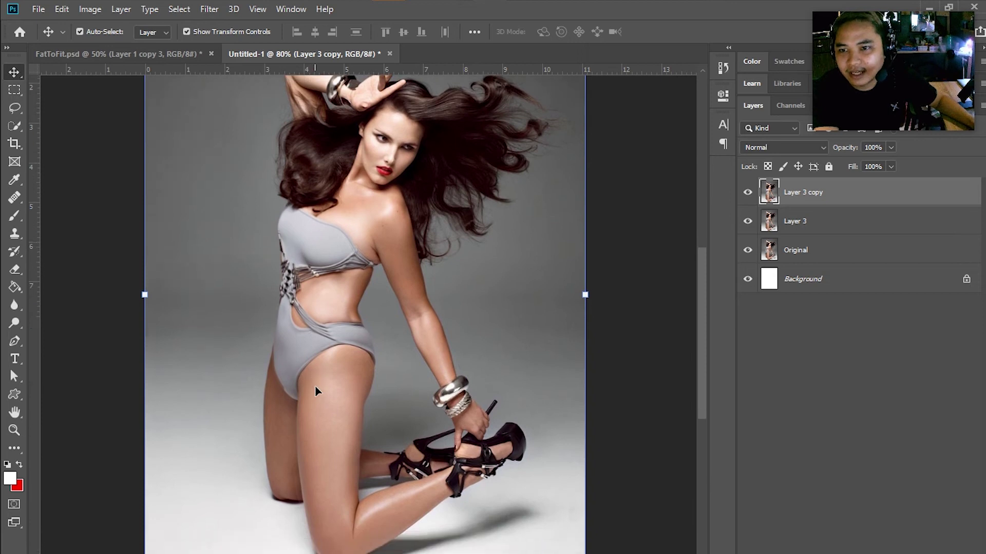
pyautogui.scroll(1, 324, 385)
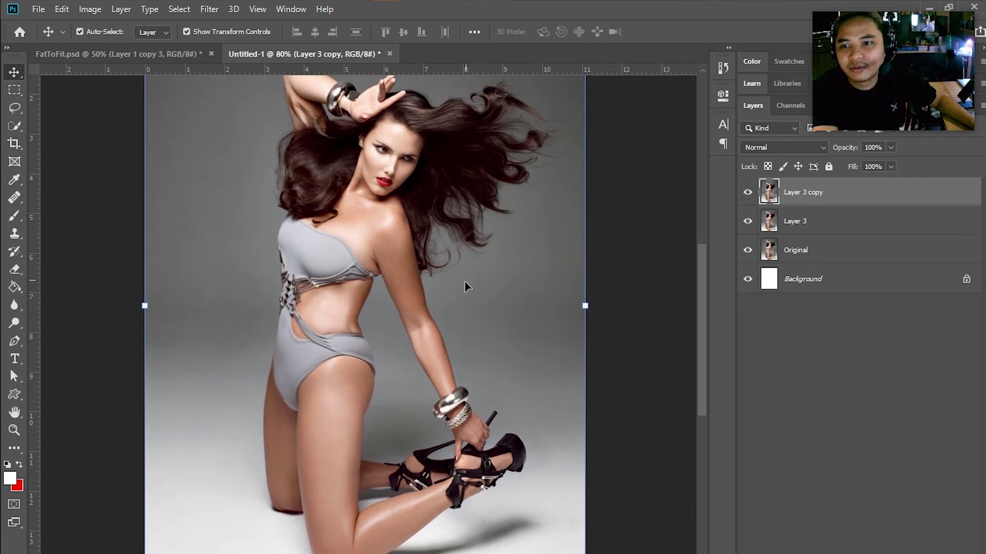
pyautogui.scroll(4, 465, 283)
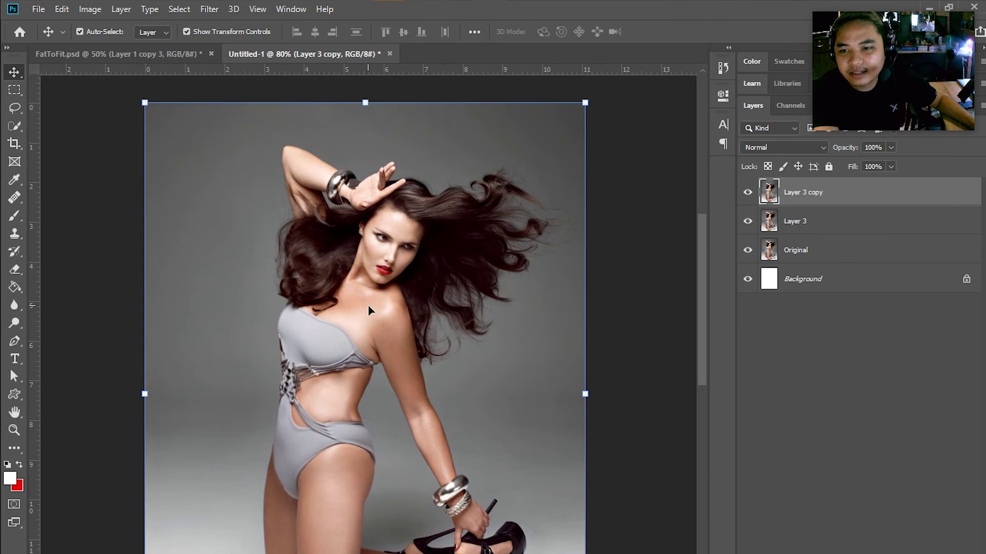
pyautogui.scroll(-2, 401, 239)
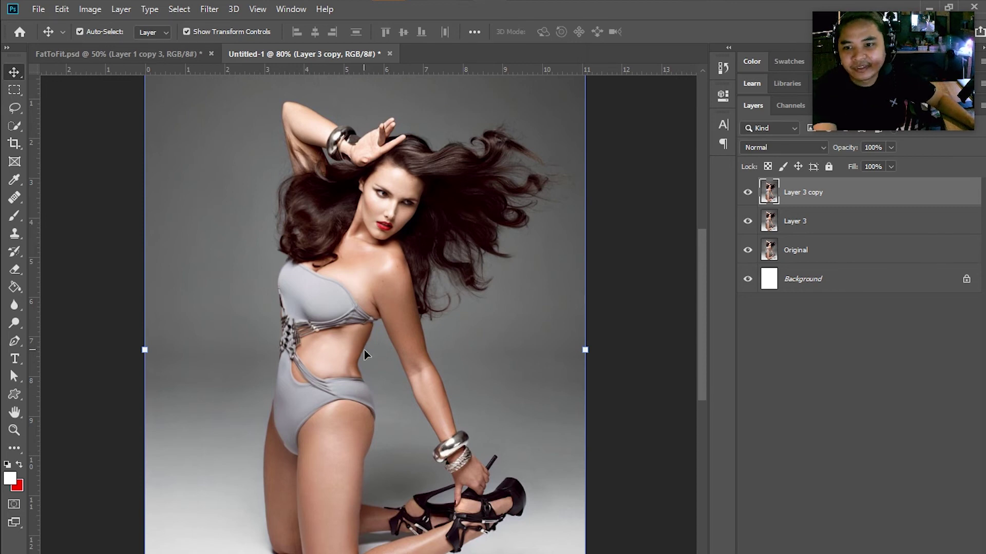
pyautogui.scroll(-1, 411, 354)
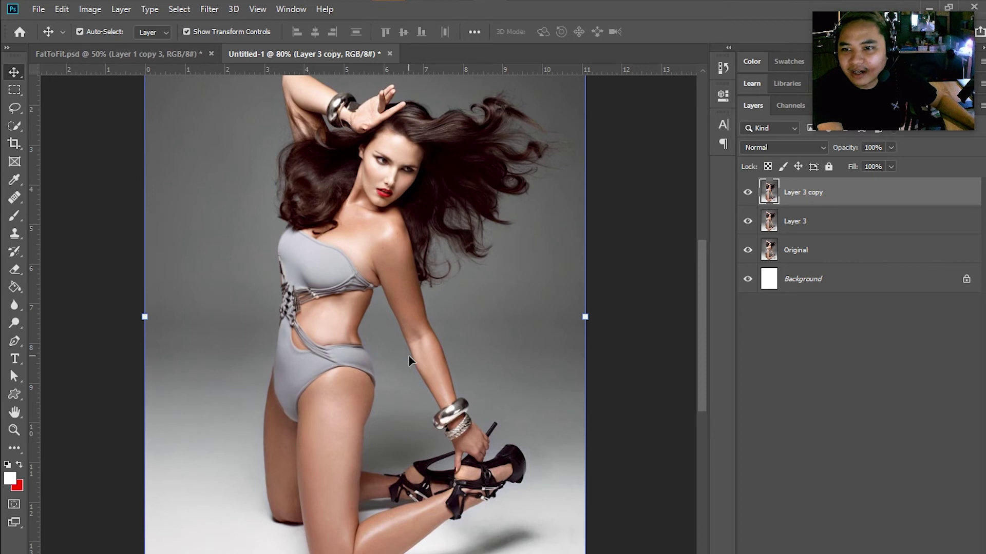
pyautogui.scroll(1, 409, 361)
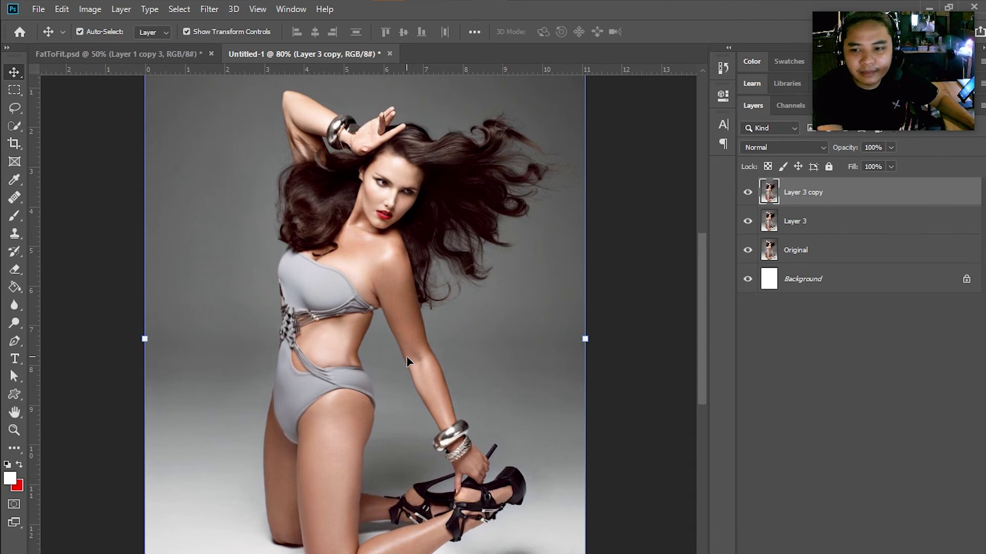
pyautogui.scroll(-1, 408, 362)
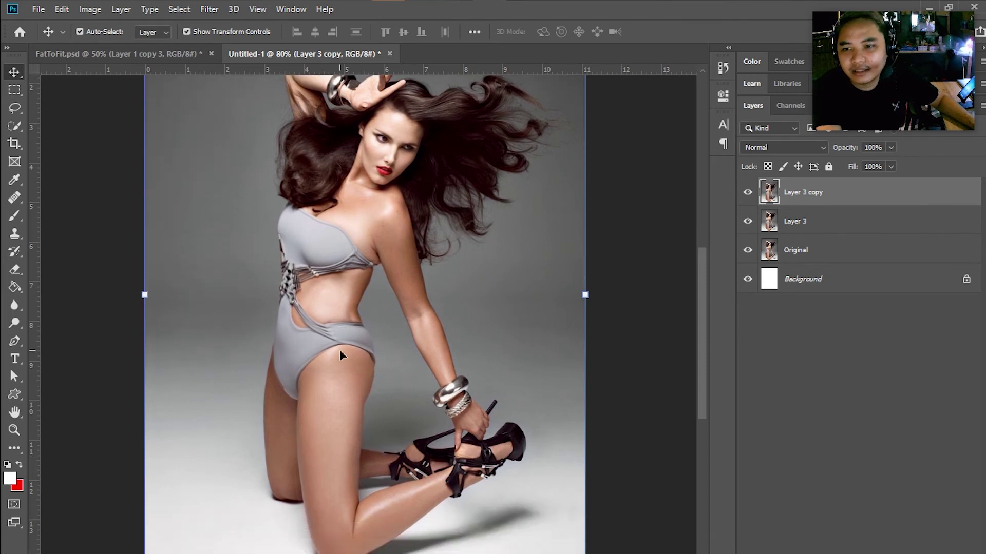
pyautogui.scroll(3, 340, 352)
pyautogui.scroll(1, 340, 354)
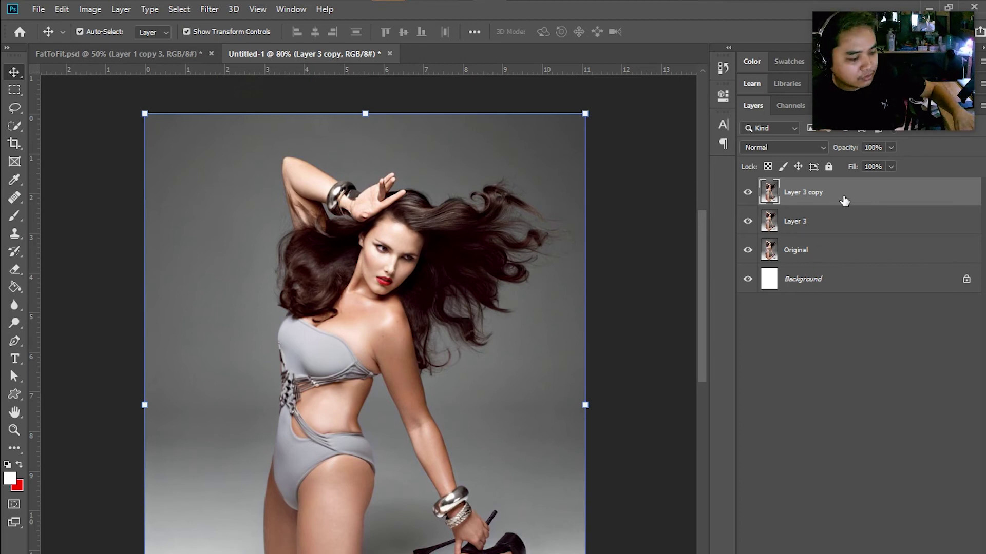
# Step: Duplicate Layer 3 copy and apply a Gaussian Blur with a 7-pixel radius to the duplicate
pyautogui.hotkey('ctrl', 'j')
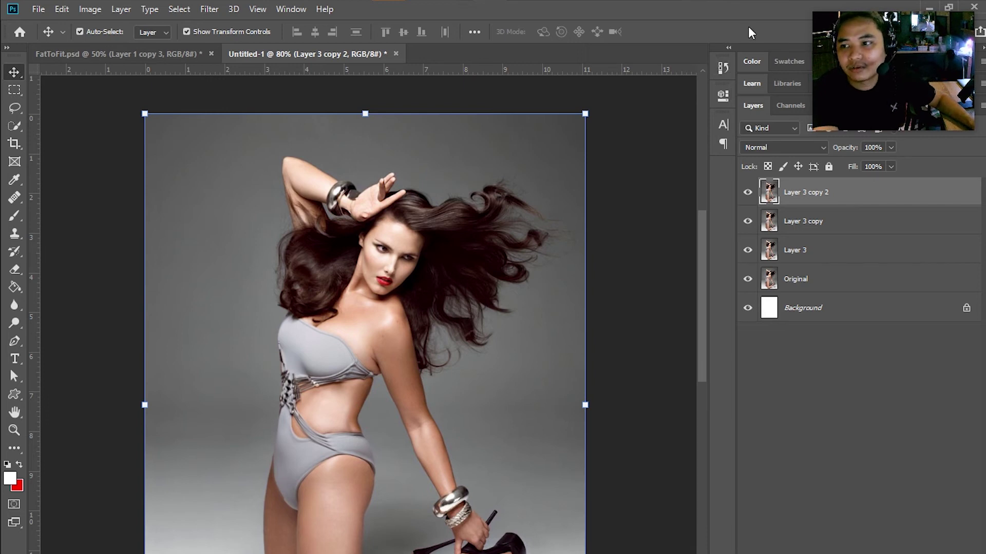
pyautogui.click(724, 63)
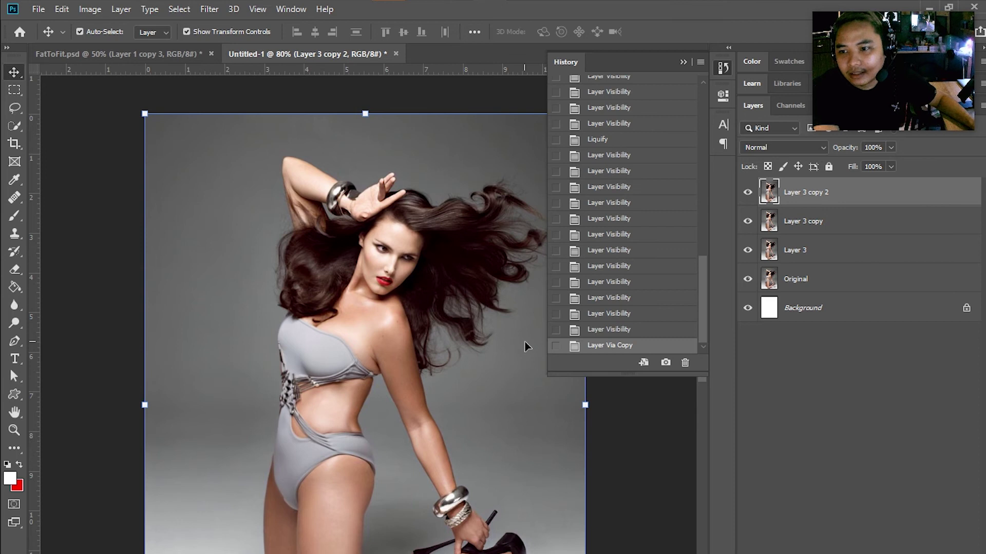
pyautogui.click(209, 8)
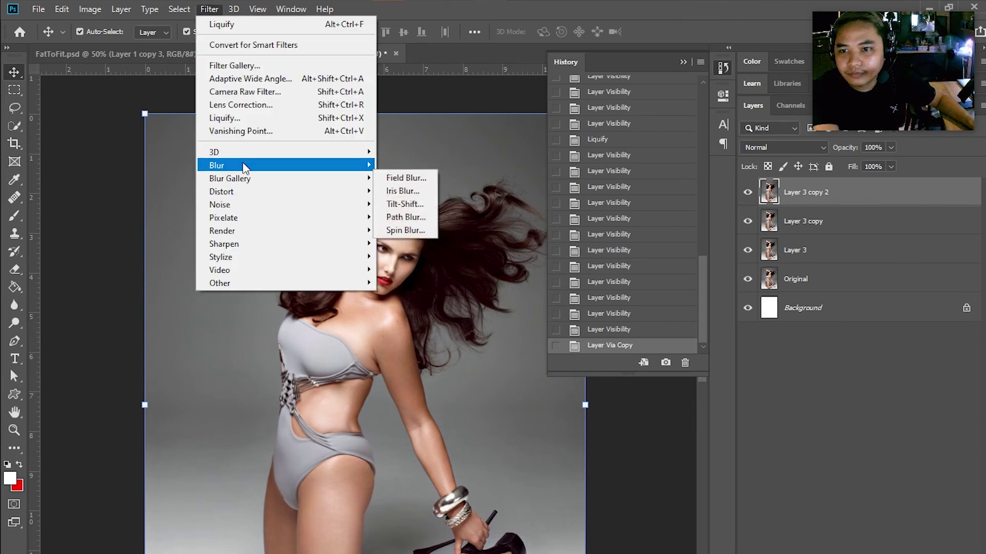
pyautogui.moveTo(242, 165)
pyautogui.click(394, 217)
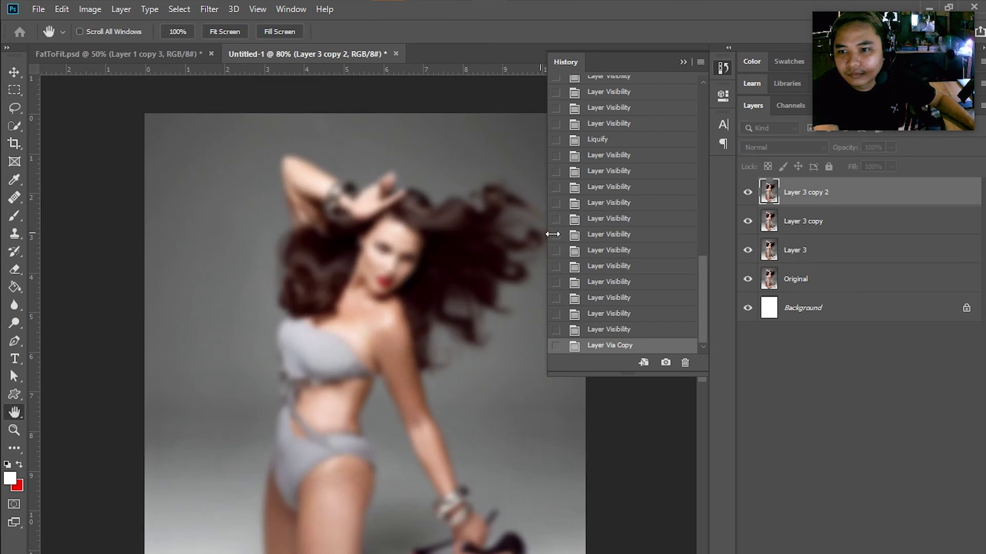
pyautogui.moveTo(247, 40); pyautogui.dragTo(282, 108)
pyautogui.moveTo(276, 322); pyautogui.dragTo(263, 325)
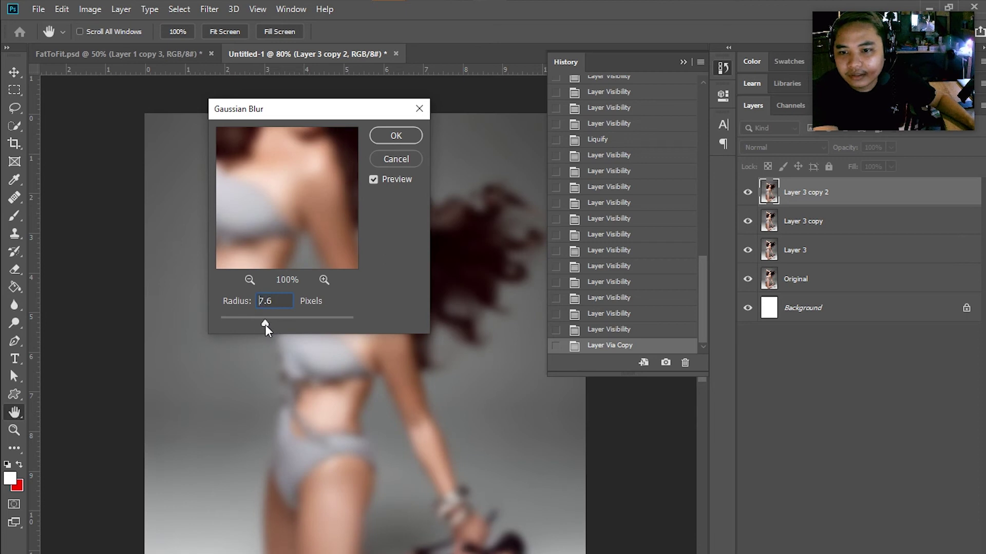
pyautogui.write('70')
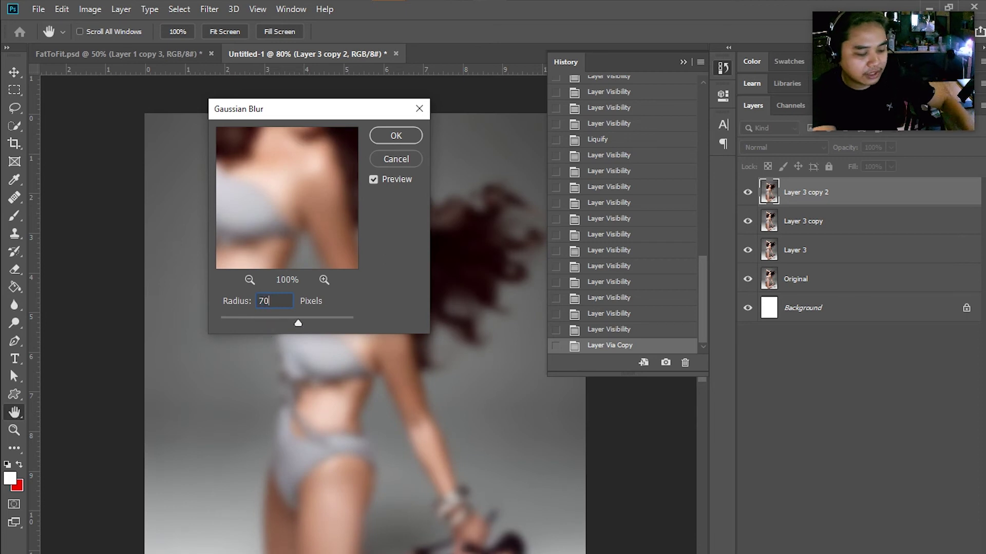
pyautogui.press('BackSpace')
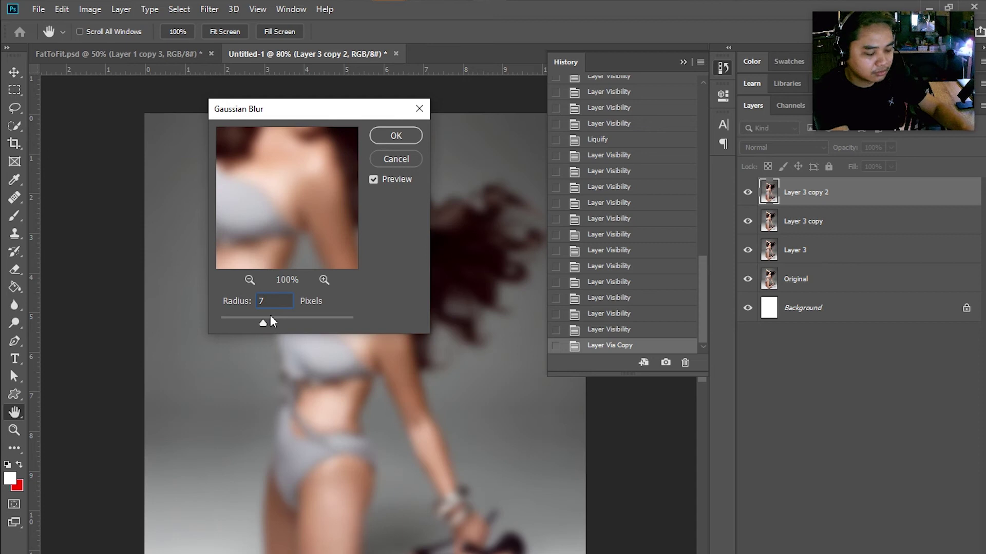
pyautogui.press('Return')
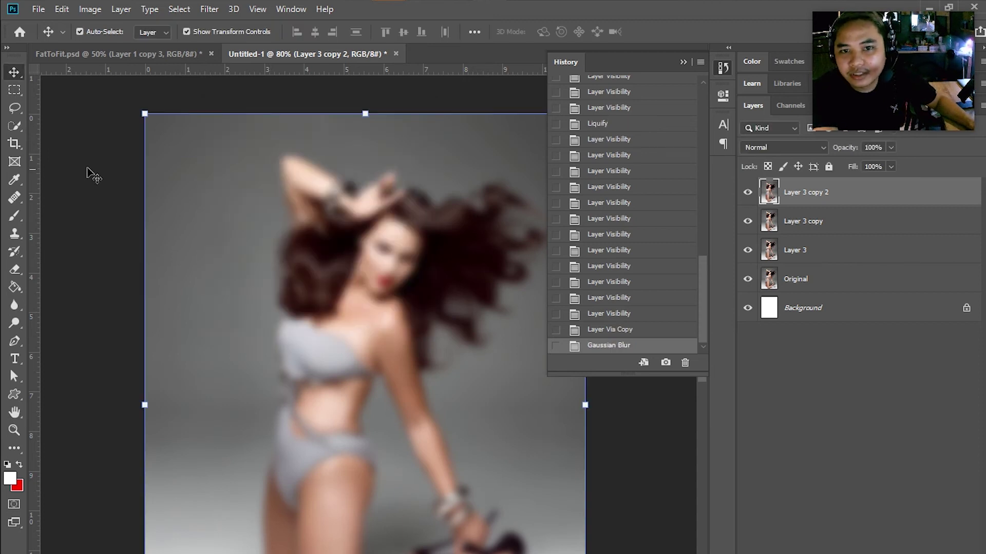
# Step: Set the Gaussian Blur state as the History Brush source and return the image to the Layer Via Copy state
pyautogui.click(13, 253)
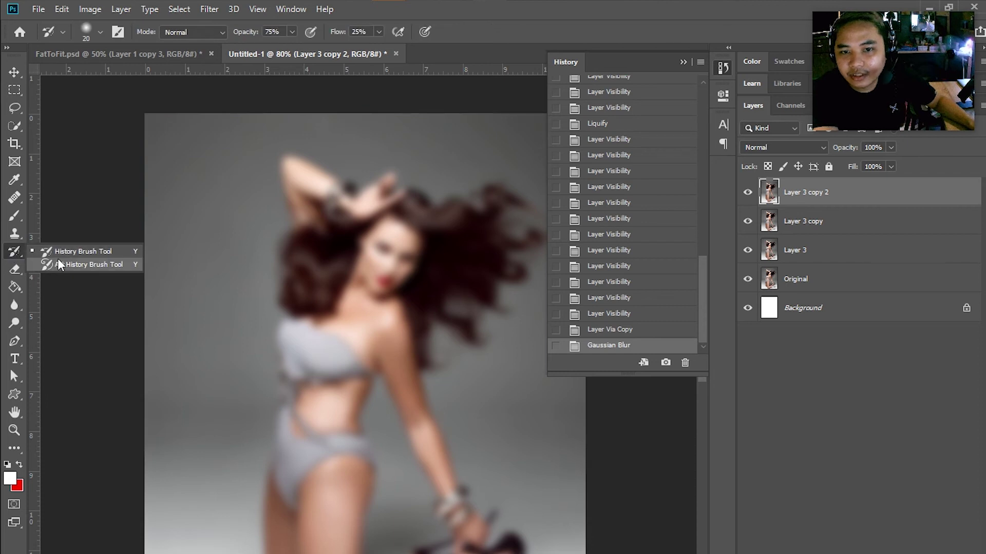
pyautogui.click(69, 248)
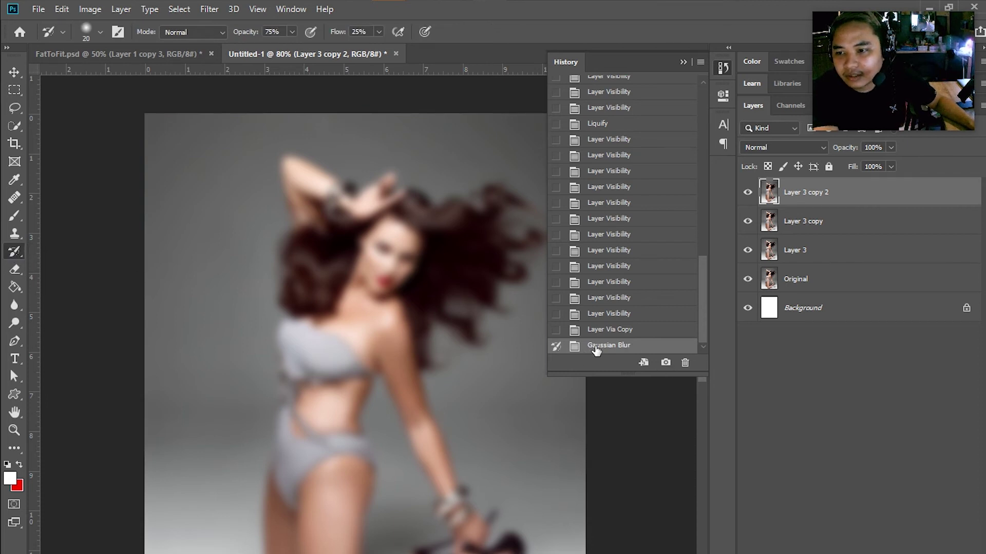
pyautogui.click(612, 334)
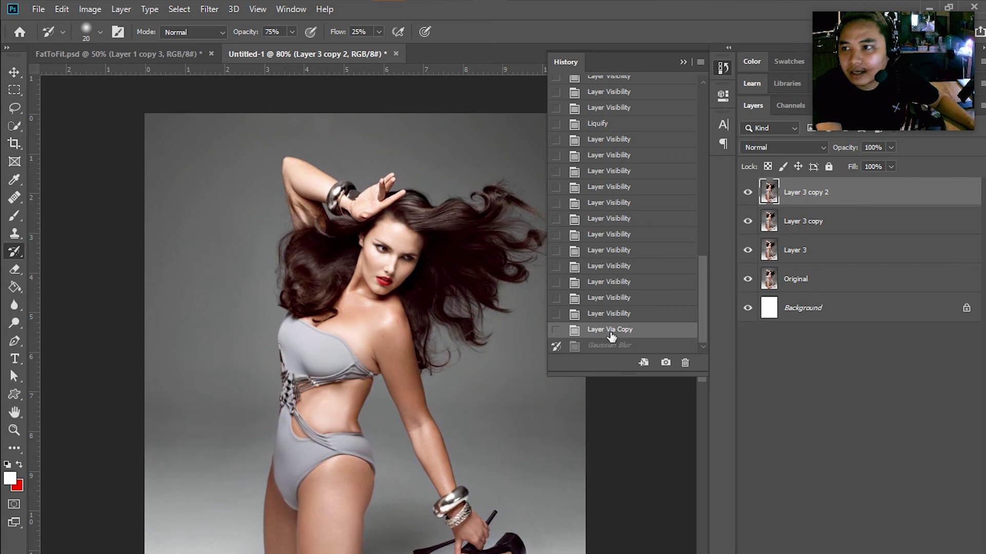
pyautogui.click(683, 63)
# Step: Smooth the skin of the face and neck with the History Brush at size 20
pyautogui.scroll(4, 409, 323)
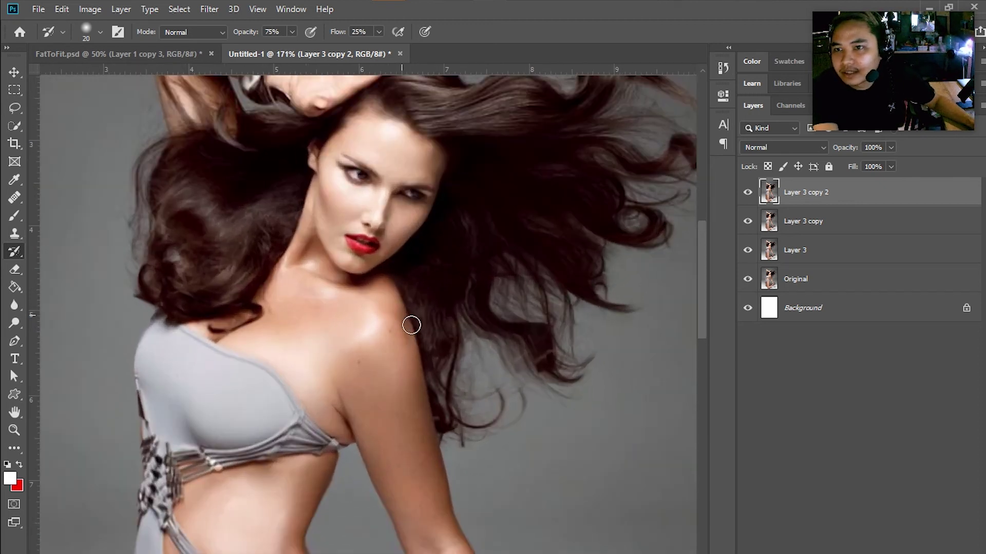
pyautogui.scroll(2, 354, 334)
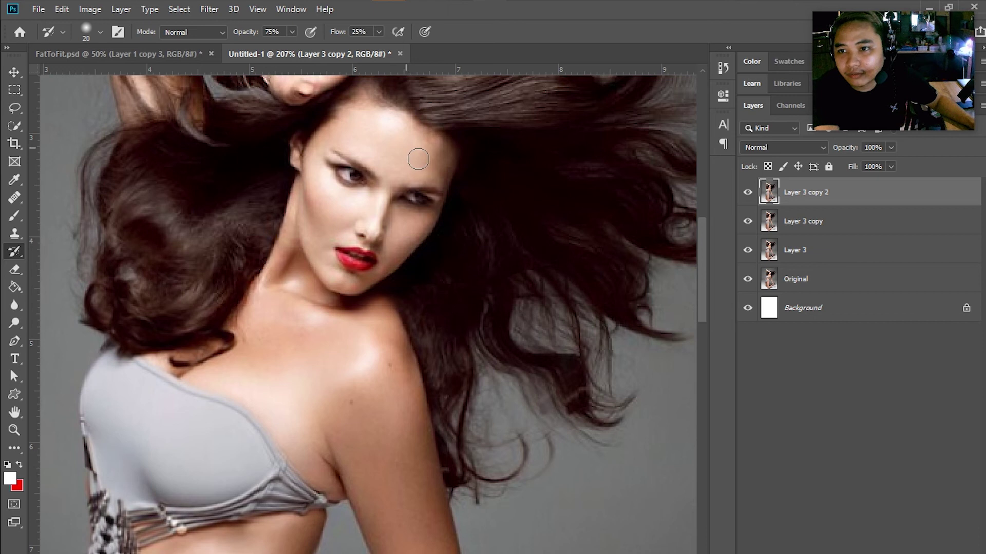
pyautogui.scroll(2, 413, 172)
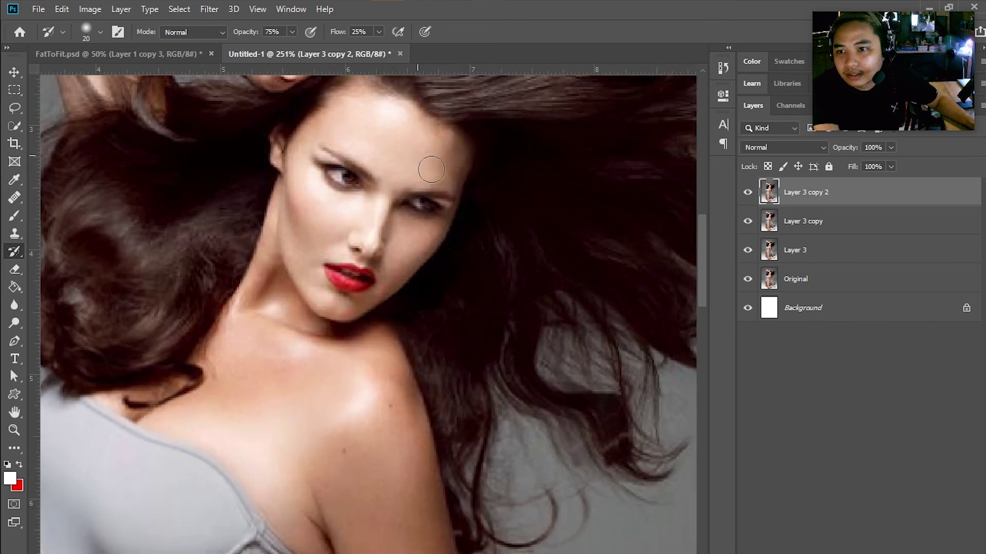
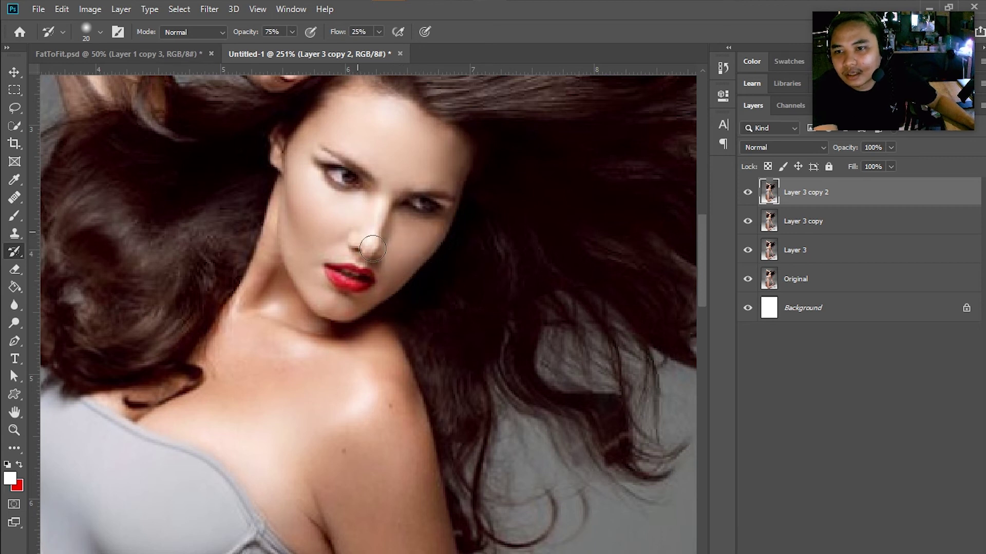
pyautogui.scroll(-3, 341, 279)
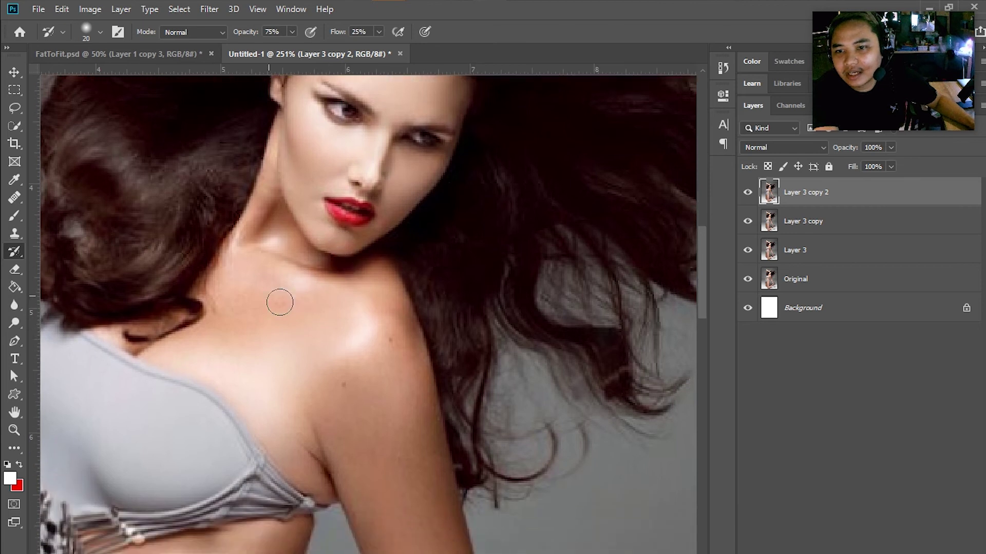
pyautogui.moveTo(279, 147); pyautogui.dragTo(249, 258)
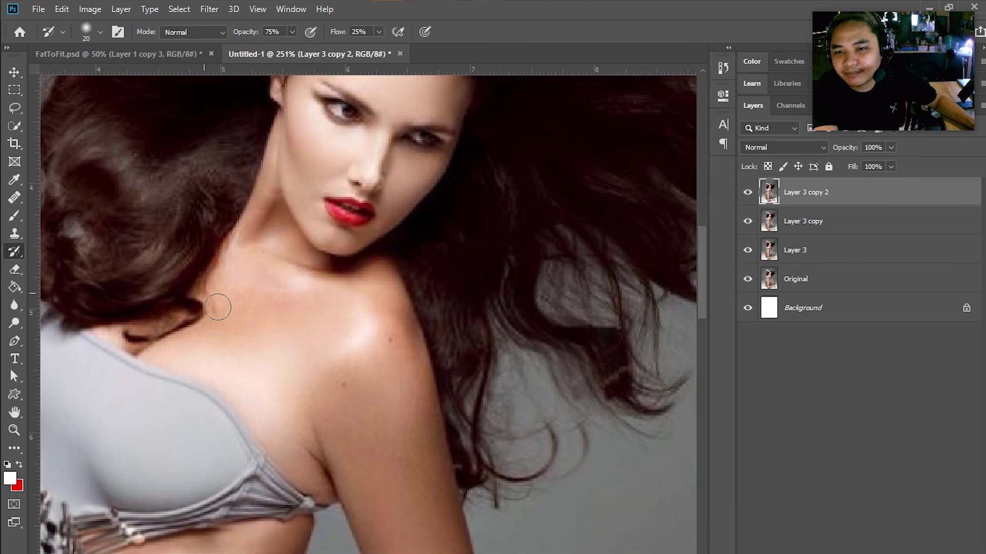
# Step: Enlarge the History Brush to 45 and smooth the skin of the chest and shoulder
pyautogui.press(']')
pyautogui.press(']')
pyautogui.press(']')
pyautogui.press(']')
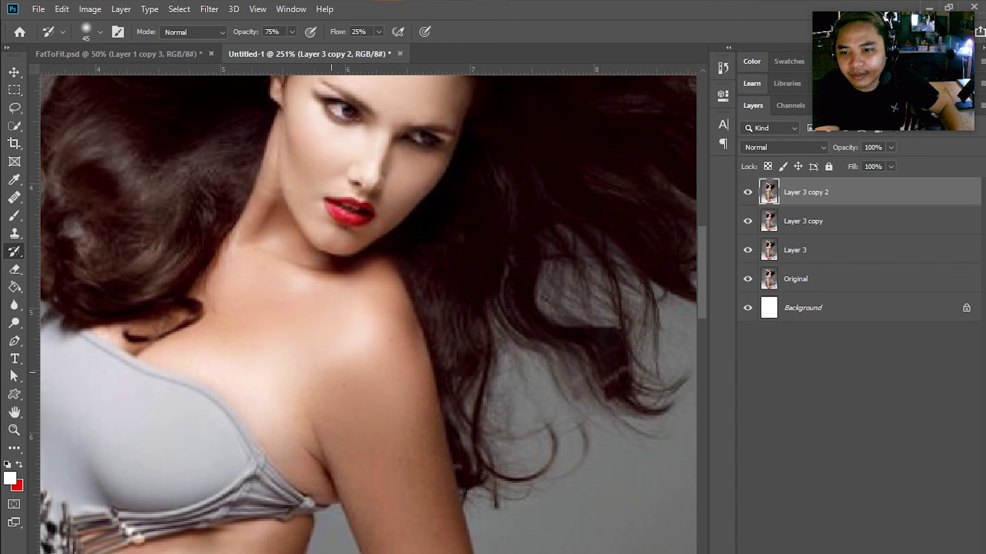
pyautogui.scroll(-2, 271, 356)
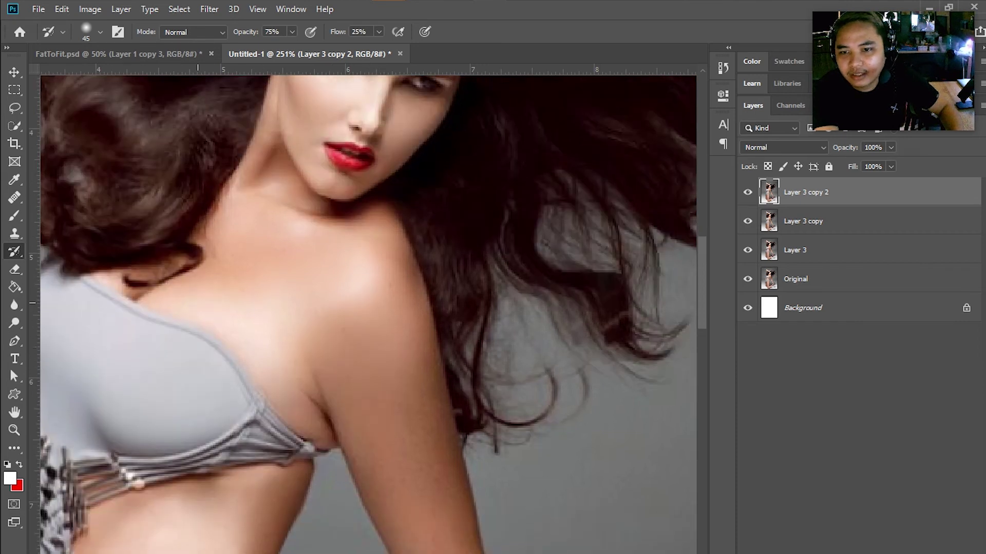
# Step: Smooth the skin along the lowered arm down to the forearm with the size 45 History Brush
pyautogui.scroll(-3, 347, 294)
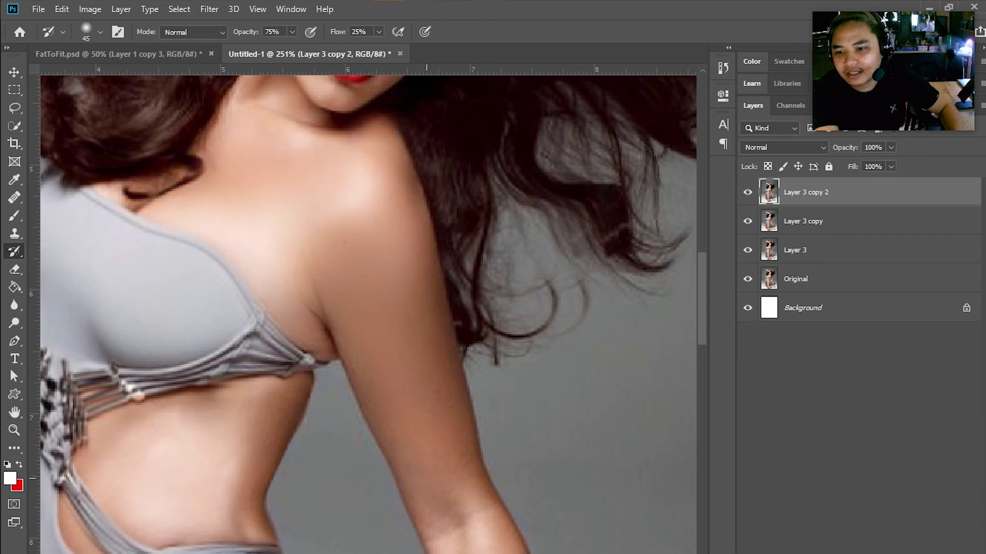
pyautogui.scroll(-4, 369, 303)
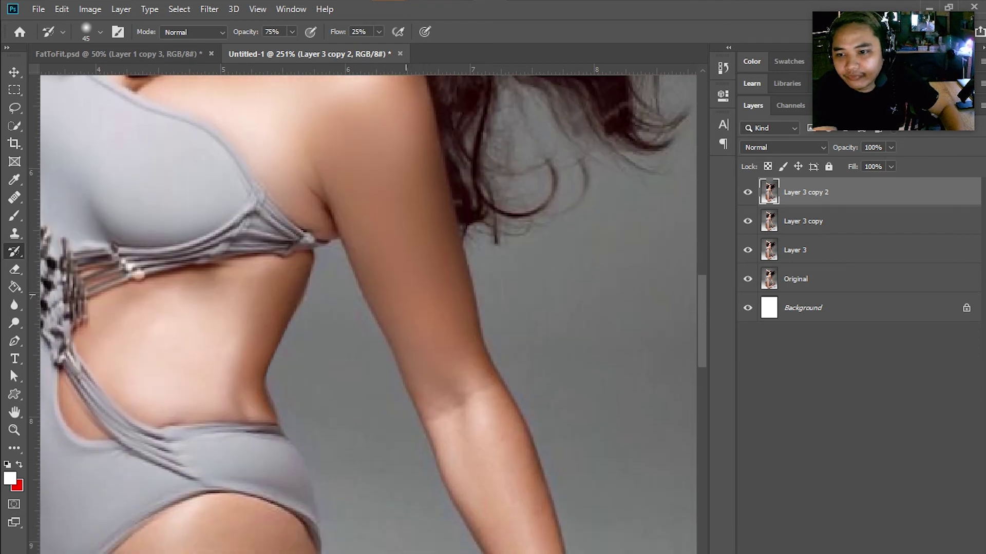
pyautogui.scroll(-4, 471, 366)
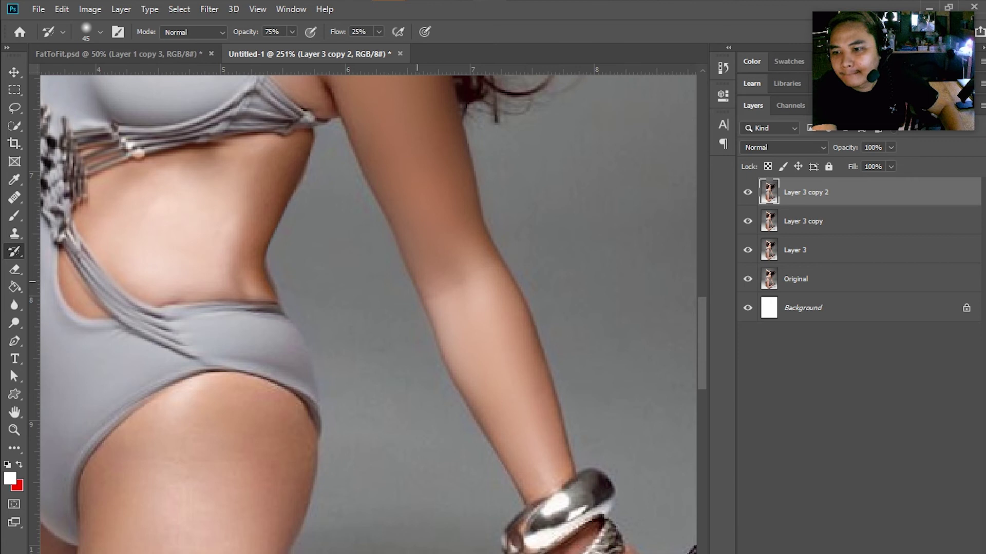
# Step: Smooth the skin of the hand holding the shoe, reducing the History Brush to 30 and to 10 for the fingers
pyautogui.scroll(-6, 624, 420)
pyautogui.press('[')
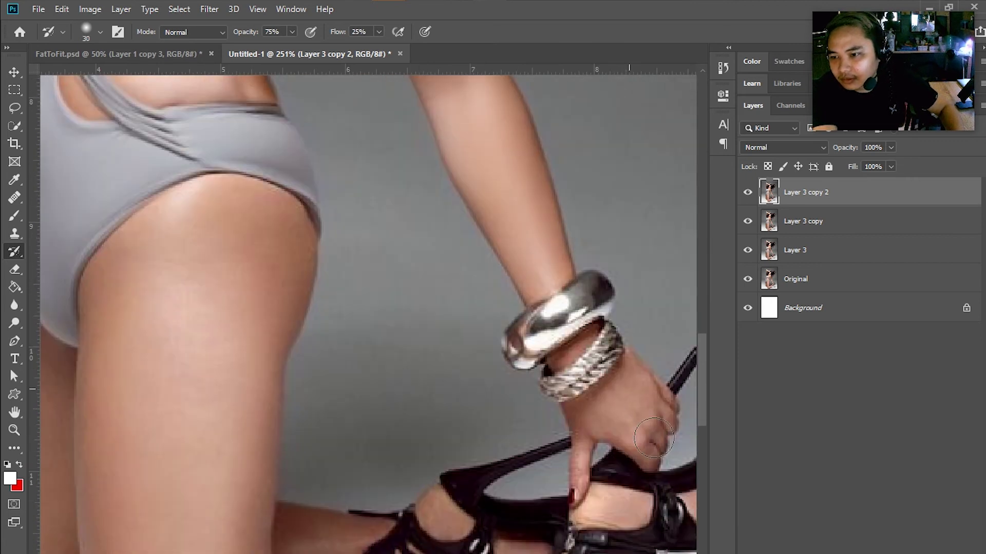
pyautogui.moveTo(666, 464)
pyautogui.mouseDown()
pyautogui.moveTo(621, 436)
pyautogui.moveTo(610, 443)
pyautogui.mouseUp()
pyautogui.press('[')
pyautogui.press('[')
pyautogui.moveTo(588, 350)
pyautogui.mouseDown()
pyautogui.moveTo(596, 338)
pyautogui.moveTo(570, 360)
pyautogui.mouseUp()
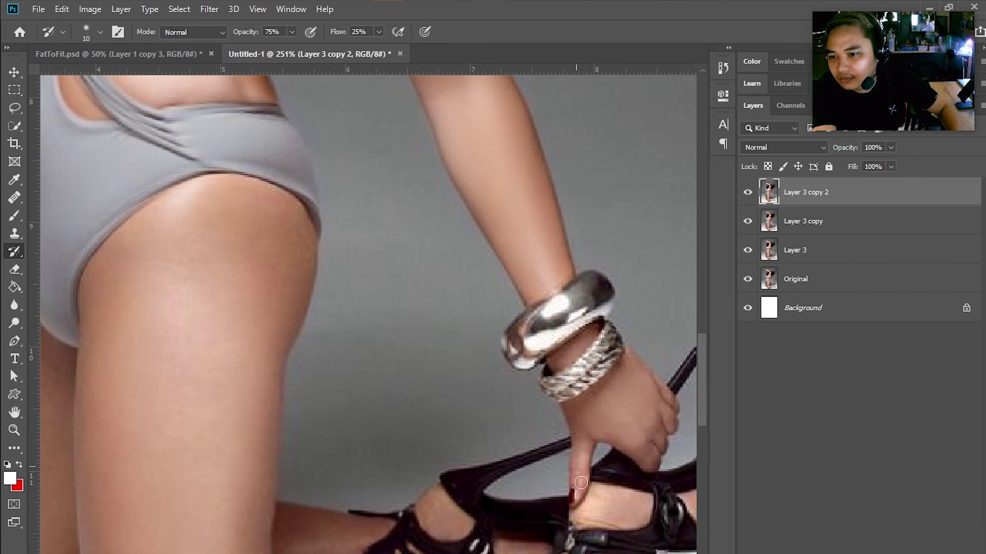
# Step: Enlarge the History Brush to 20 and smooth the skin of the foot between the straps of the high-heeled shoe
pyautogui.scroll(-2, 590, 477)
pyautogui.moveTo(626, 442); pyautogui.dragTo(534, 359)
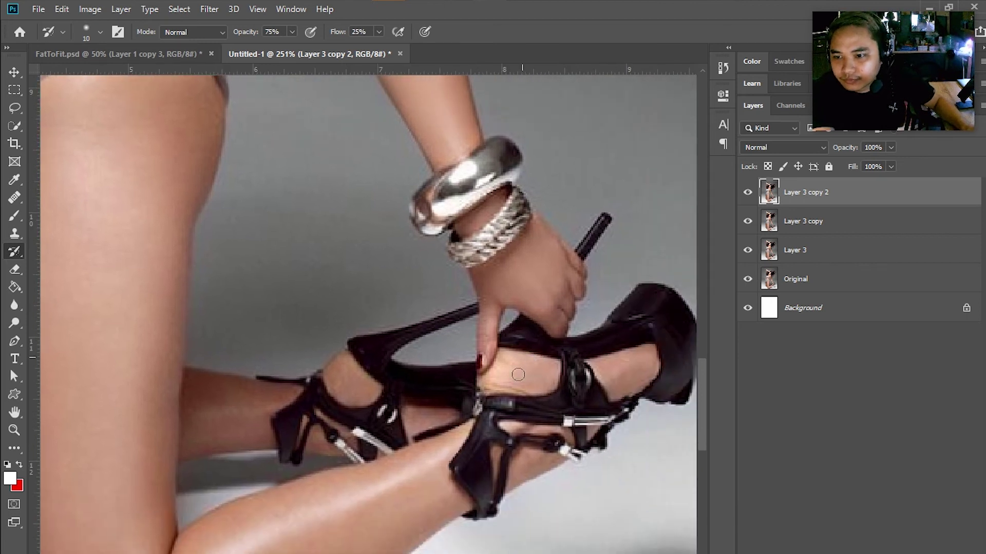
pyautogui.press(']')
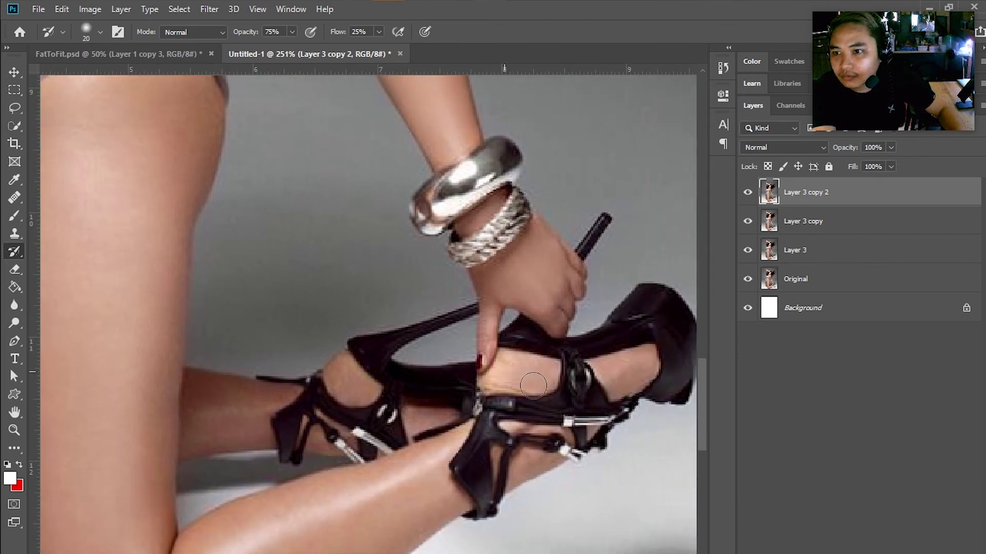
pyautogui.moveTo(514, 375)
pyautogui.mouseDown()
pyautogui.moveTo(559, 382)
pyautogui.moveTo(511, 393)
pyautogui.moveTo(622, 388)
pyautogui.moveTo(664, 371)
pyautogui.moveTo(638, 400)
pyautogui.moveTo(617, 384)
pyautogui.mouseUp()
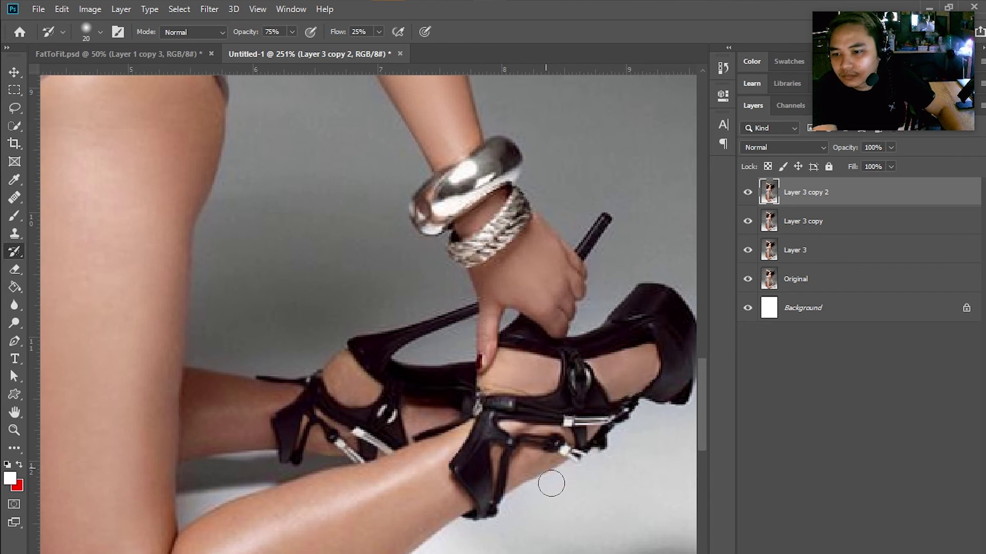
# Step: Enlarge the History Brush to 40 and smooth the skin of the bent lower leg from ankle to knee
pyautogui.moveTo(272, 465)
pyautogui.mouseDown()
pyautogui.moveTo(365, 342)
pyautogui.moveTo(347, 292)
pyautogui.mouseUp()
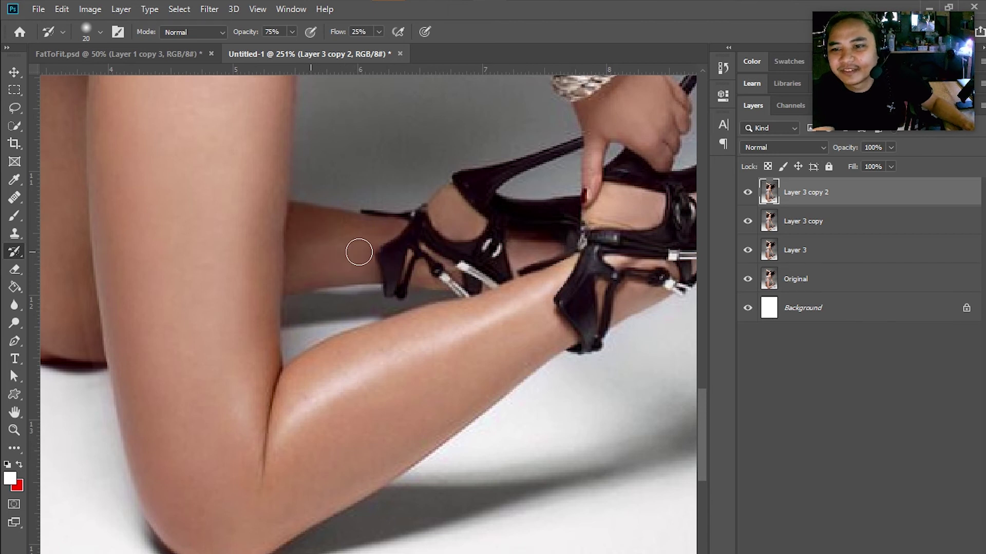
pyautogui.press(']')
pyautogui.press(']')
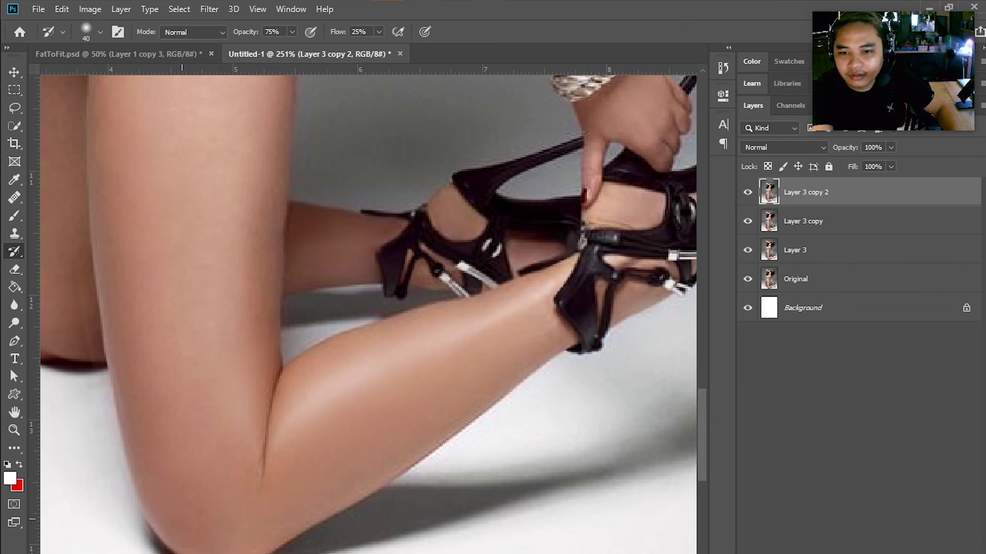
# Step: Enlarge the History Brush to 60 and smooth the skin of the front thigh and knee
pyautogui.scroll(-4, 191, 365)
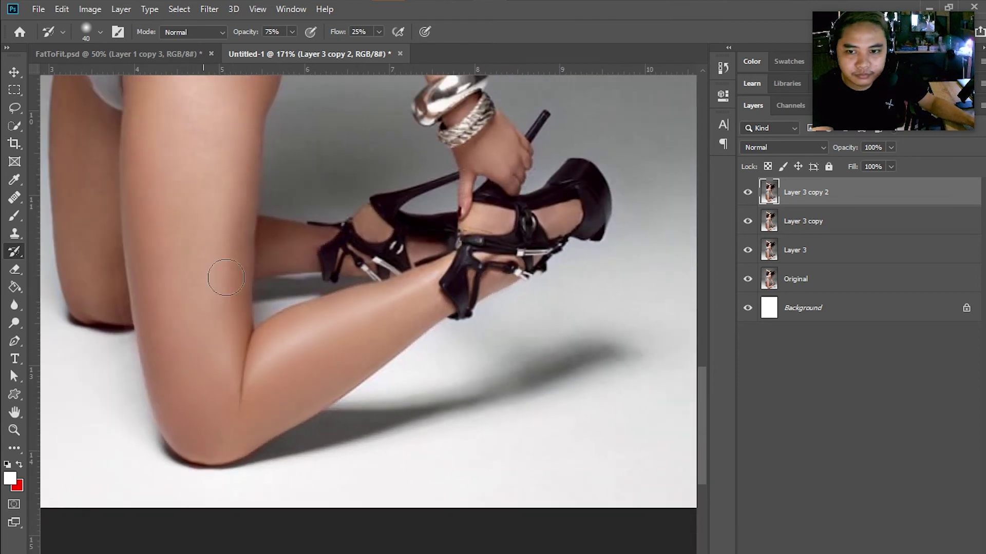
pyautogui.press(']')
pyautogui.press(']')
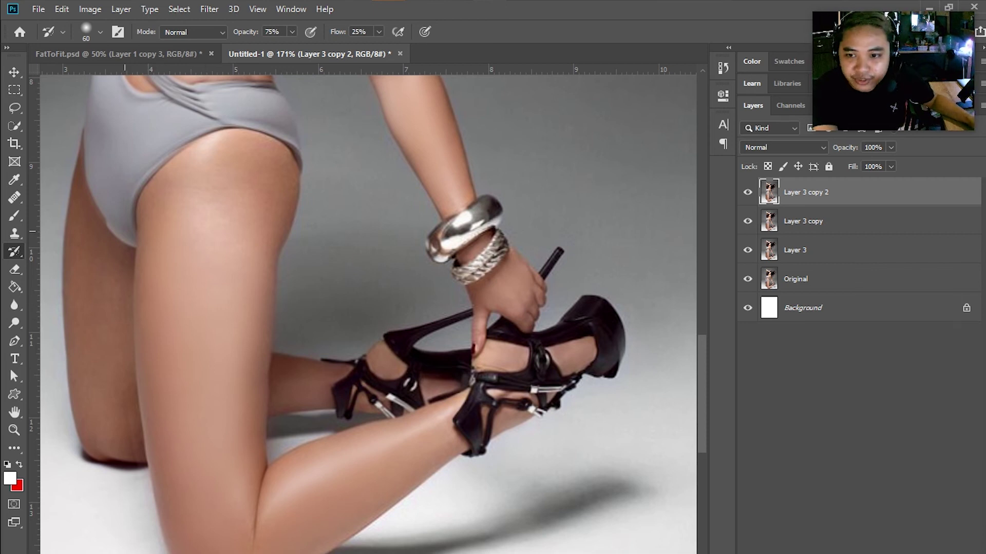
# Step: Smooth the rear thigh and the upper front thigh along the swimsuit edge with the size 60 History Brush
pyautogui.scroll(-4, 193, 308)
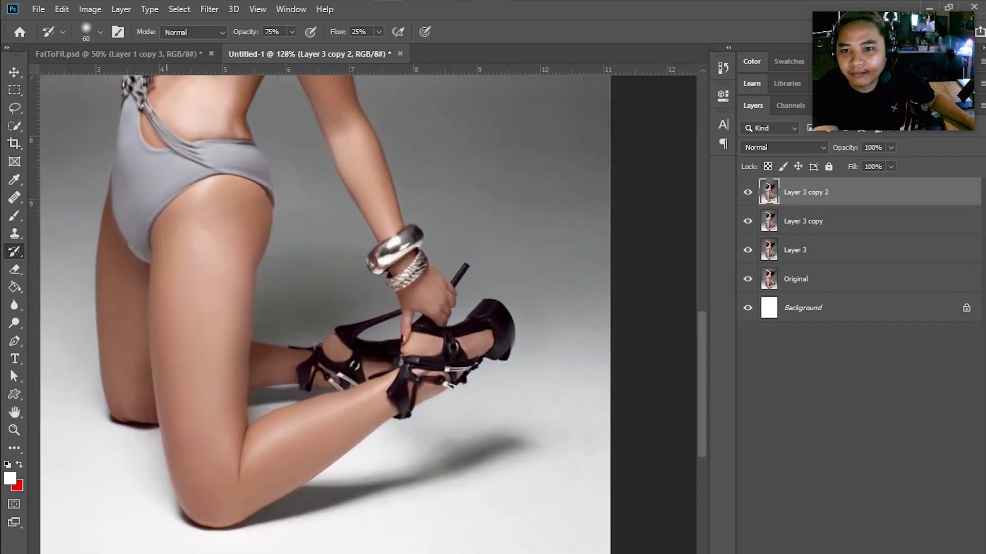
pyautogui.scroll(-2, 212, 328)
pyautogui.scroll(4, 212, 328)
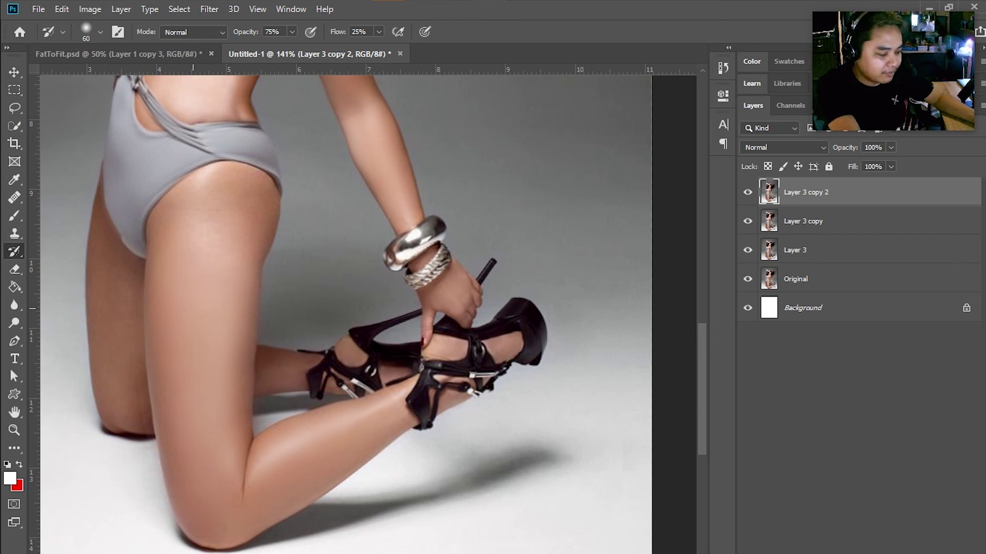
pyautogui.scroll(2, 193, 309)
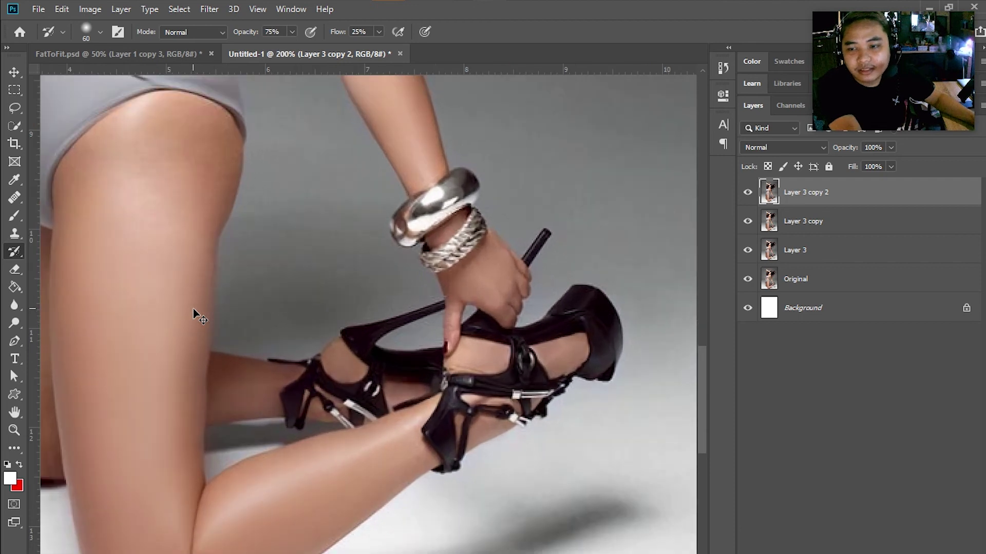
pyautogui.scroll(3, 193, 309)
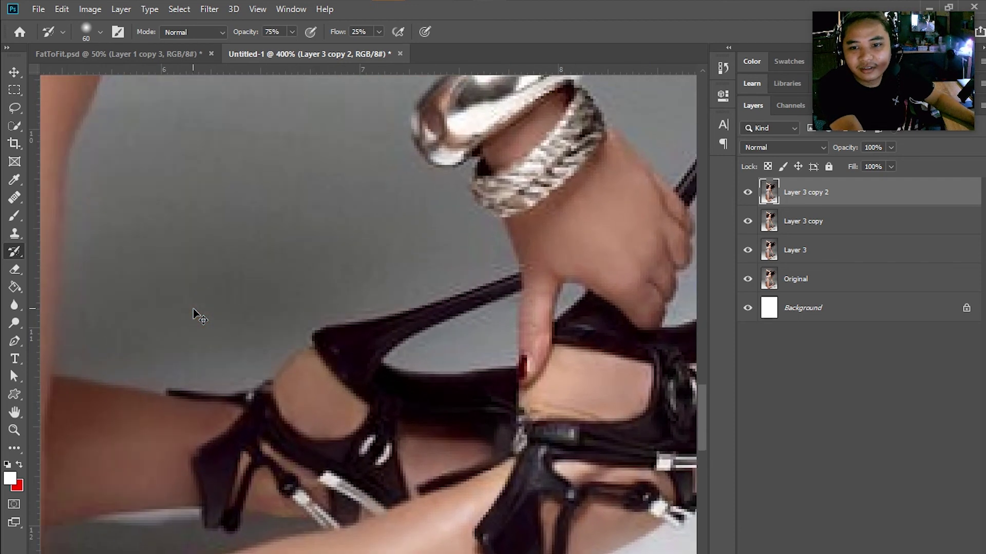
pyautogui.scroll(-6, 193, 309)
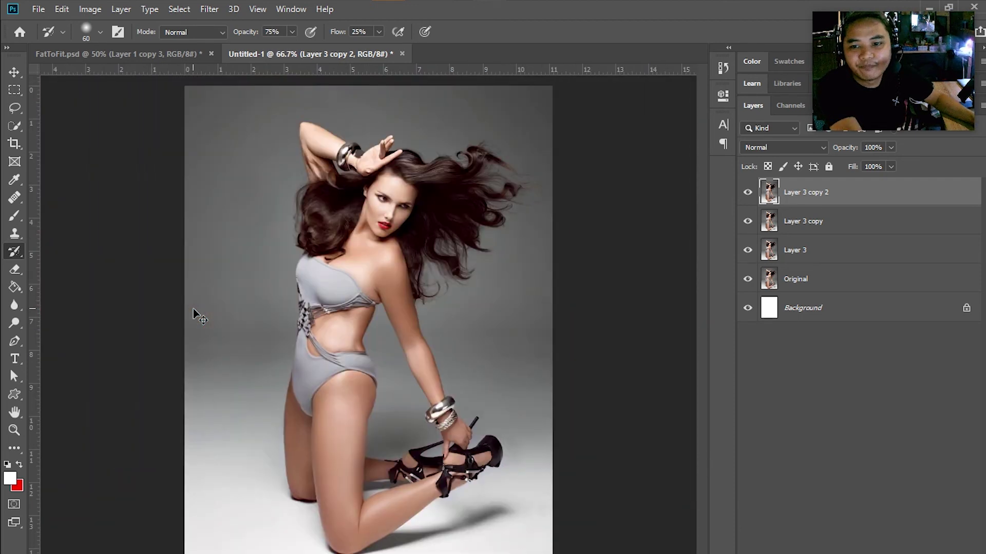
pyautogui.scroll(3, 193, 309)
pyautogui.scroll(2, 193, 309)
pyautogui.scroll(2, 154, 487)
pyautogui.moveTo(272, 472); pyautogui.dragTo(317, 338)
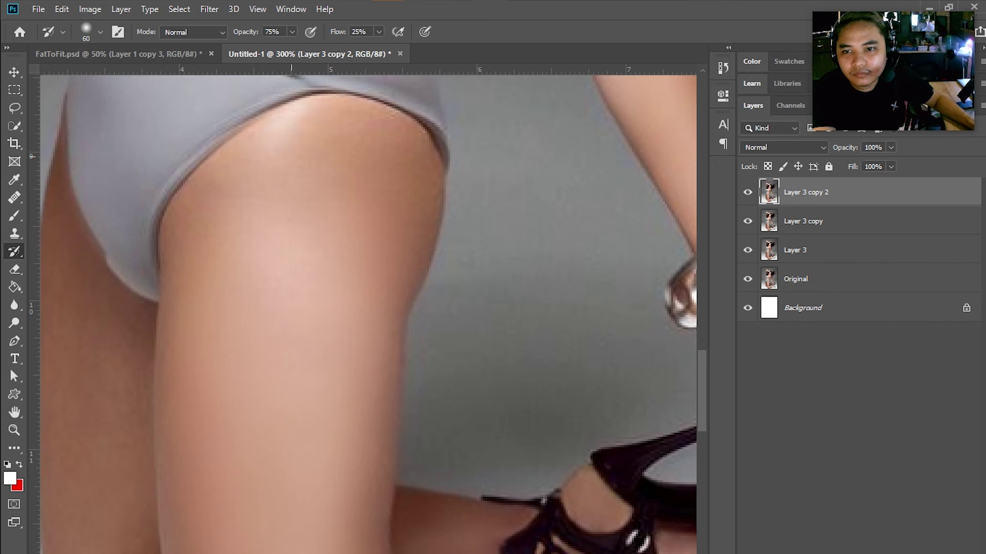
pyautogui.moveTo(118, 408); pyautogui.dragTo(293, 212)
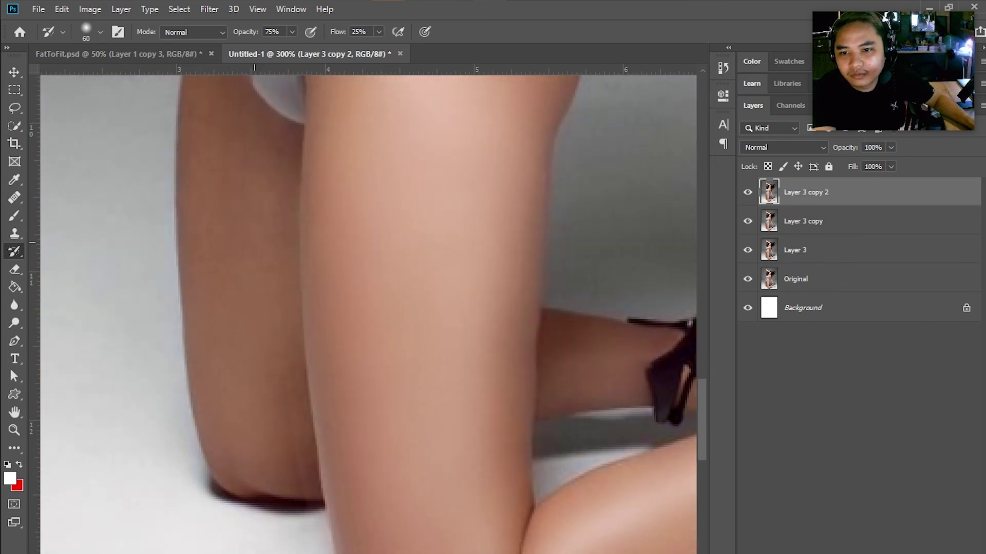
pyautogui.moveTo(229, 220); pyautogui.dragTo(205, 435)
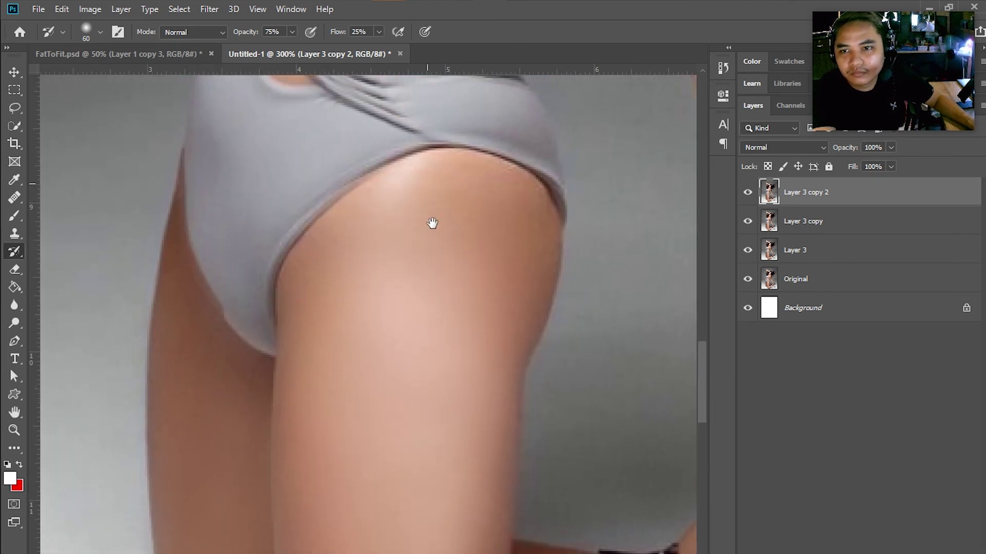
# Step: Reduce the History Brush to 35 and smooth the bare skin of the midriff and waist
pyautogui.moveTo(433, 196); pyautogui.dragTo(405, 473)
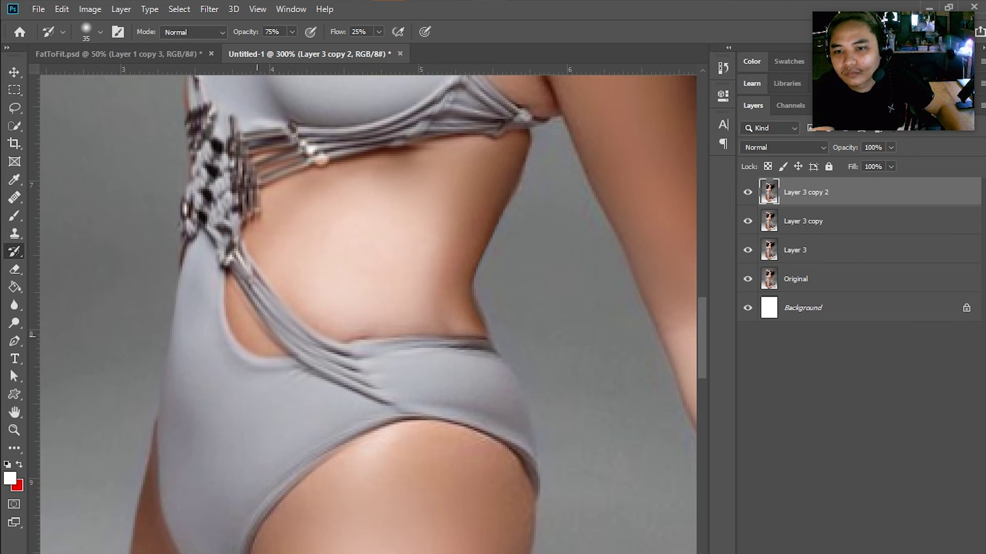
pyautogui.scroll(-5, 386, 273)
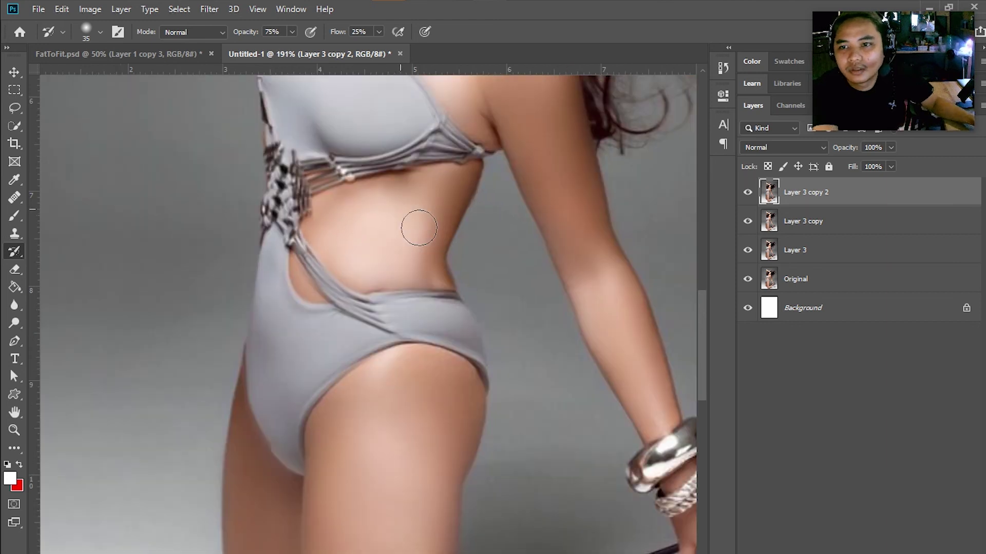
# Step: Inspect the raised arm and body, compare the skin with Layer 3 copy 2 hidden and shown, and reselect that layer
pyautogui.moveTo(386, 273); pyautogui.dragTo(346, 552)
pyautogui.scroll(5, 323, 265)
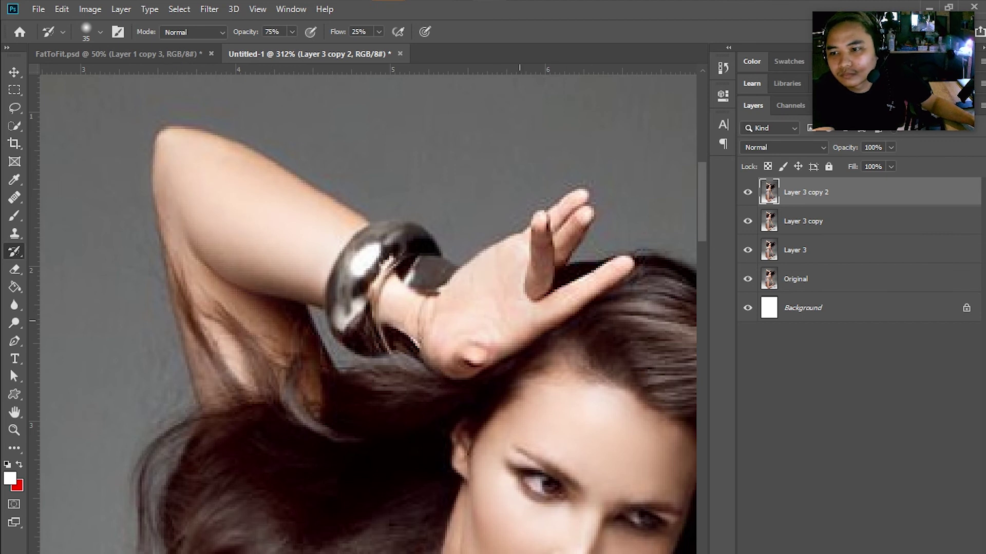
pyautogui.scroll(-5, 404, 345)
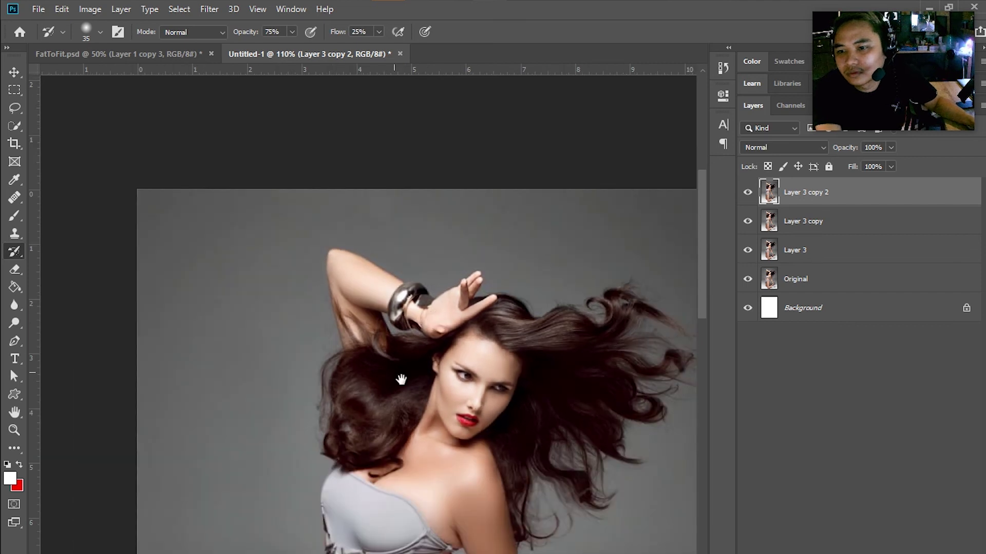
pyautogui.scroll(-2, 379, 261)
pyautogui.scroll(3, 242, 404)
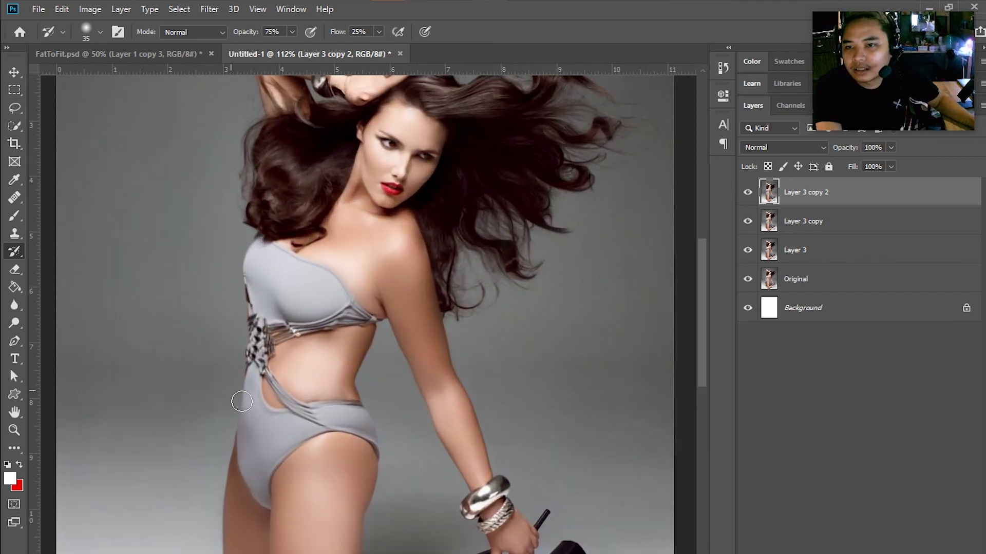
pyautogui.scroll(2, 470, 323)
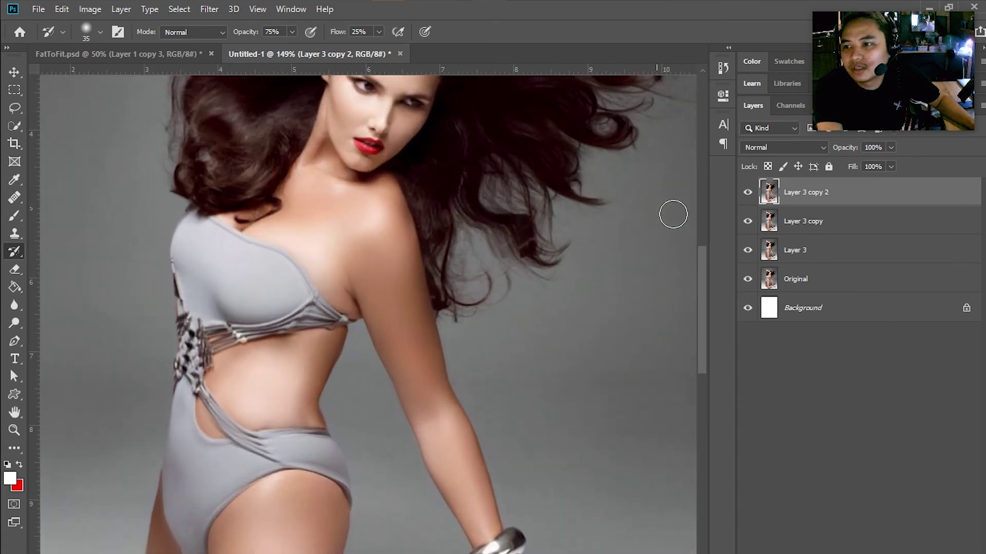
pyautogui.click(749, 193)
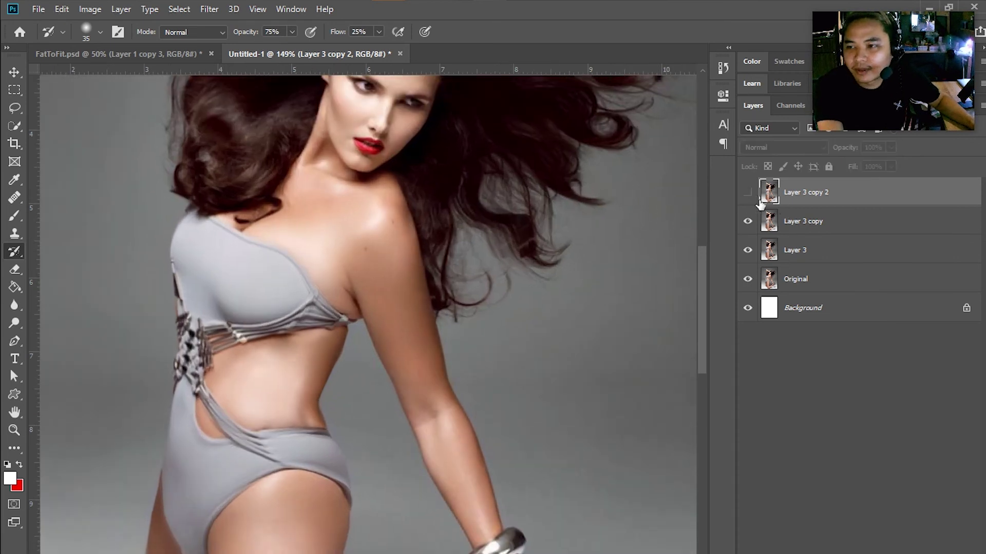
pyautogui.click(793, 222)
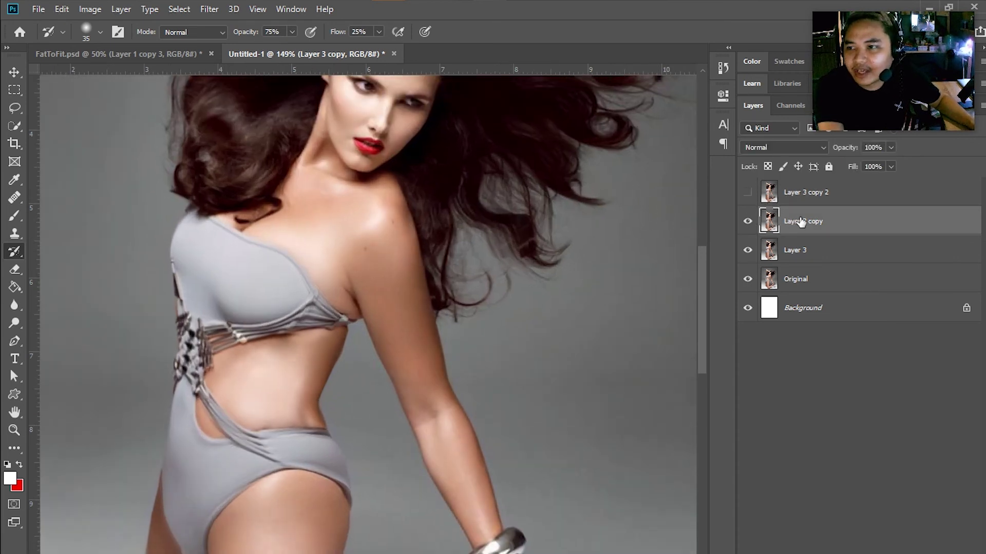
pyautogui.click(747, 192)
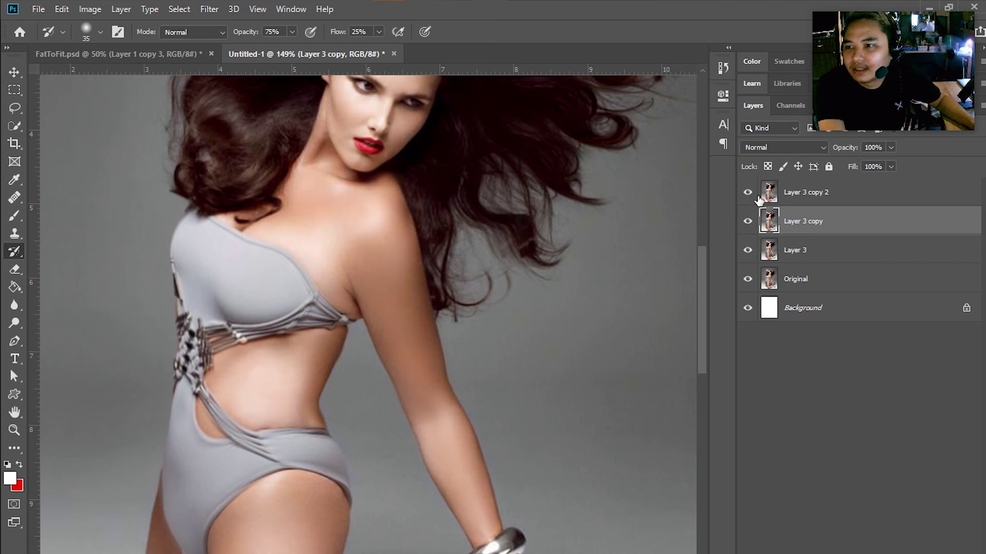
pyautogui.click(818, 194)
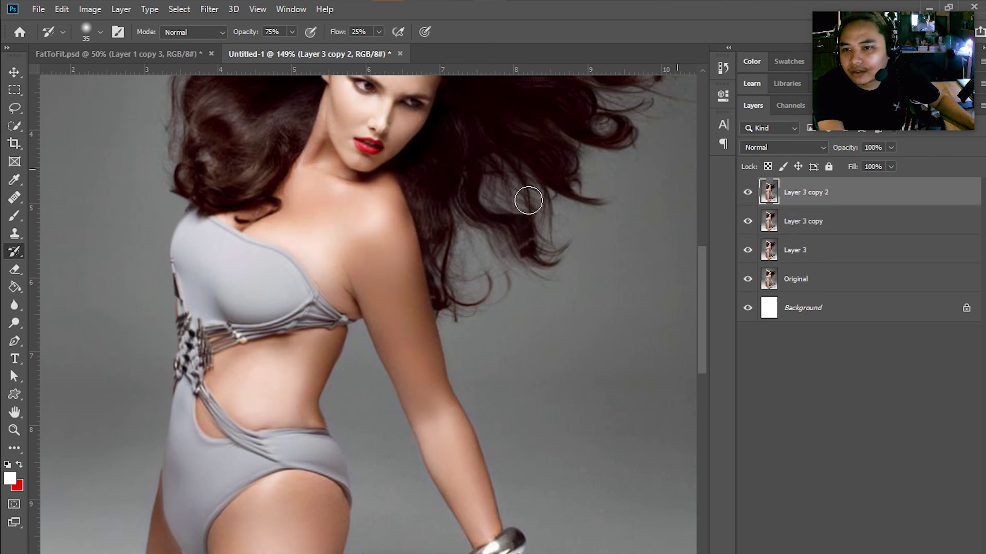
# Step: Try reduced opacities of 52% and 40% on Layer 3 copy 2 to bring back some skin texture
pyautogui.scroll(2, 348, 203)
pyautogui.scroll(2, 506, 280)
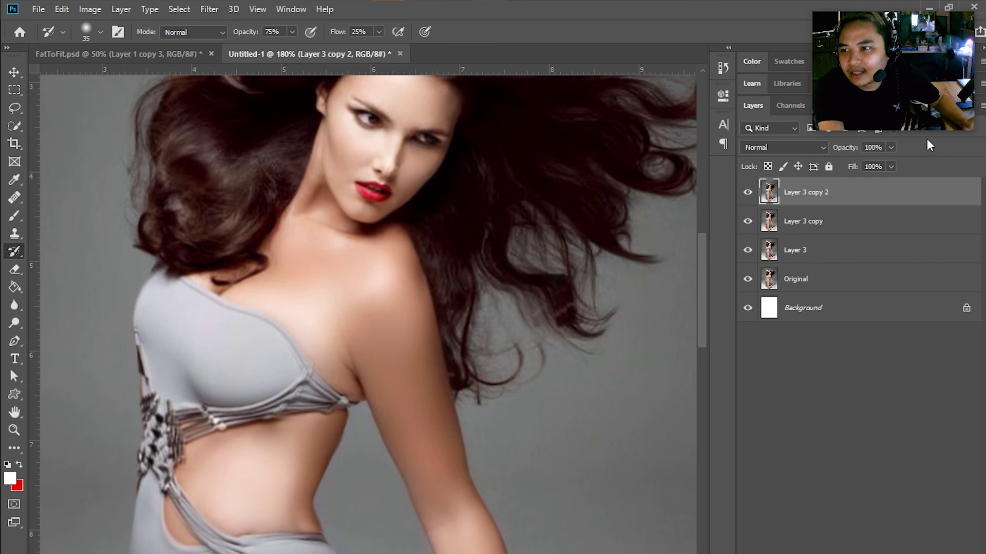
pyautogui.moveTo(852, 149)
pyautogui.mouseDown()
pyautogui.moveTo(693, 205)
pyautogui.moveTo(577, 227)
pyautogui.moveTo(616, 217)
pyautogui.moveTo(620, 227)
pyautogui.moveTo(600, 233)
pyautogui.moveTo(619, 235)
pyautogui.mouseUp()
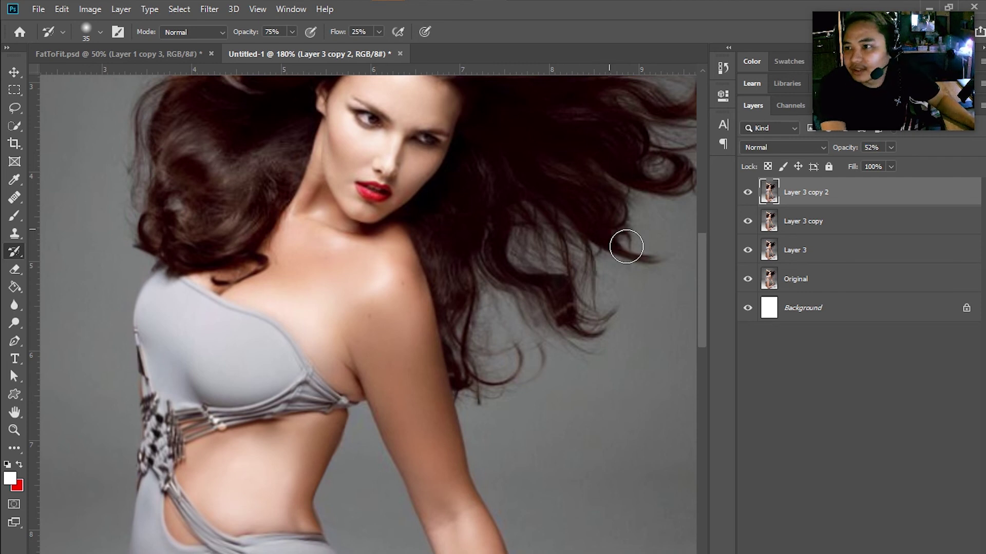
pyautogui.click(873, 148)
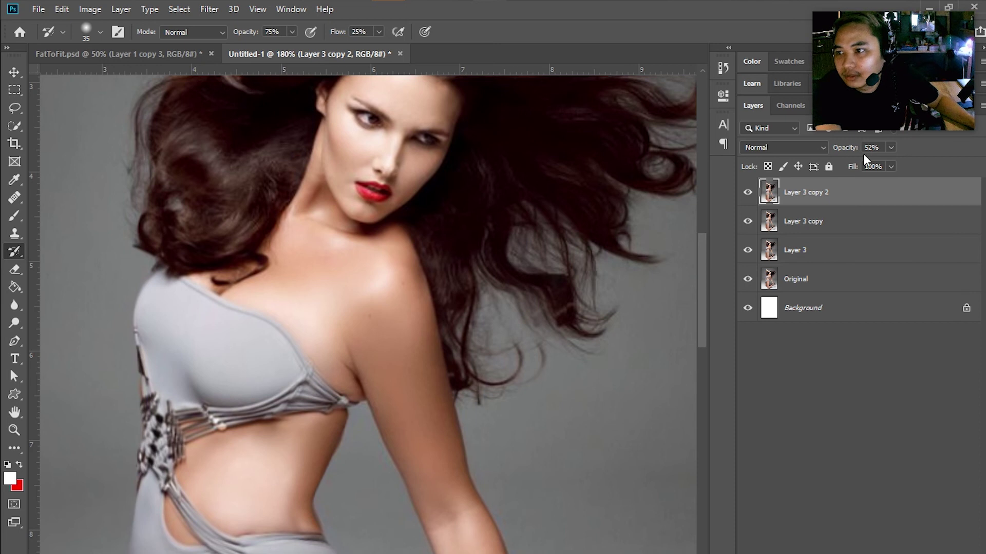
pyautogui.write('50')
pyautogui.press('Return')
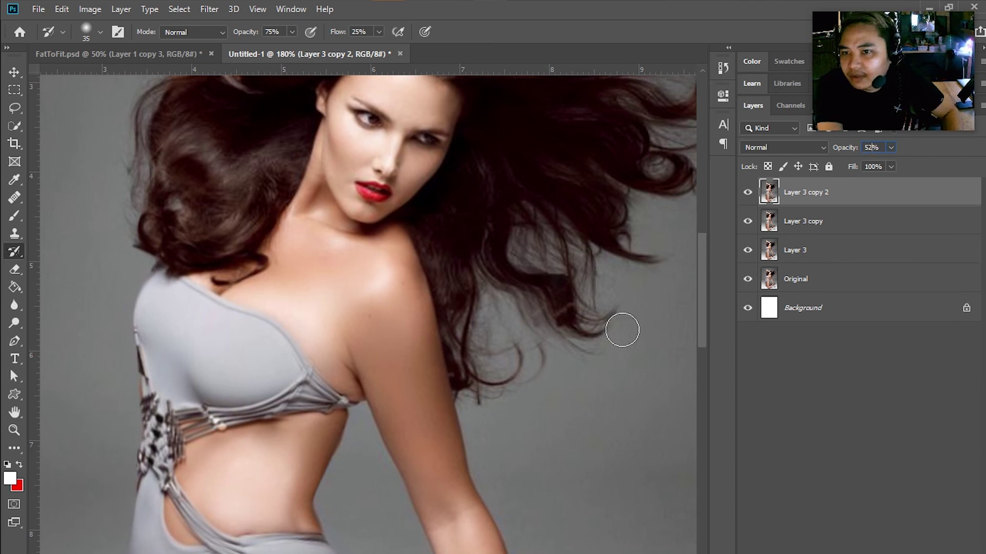
pyautogui.write('40')
pyautogui.press('Return')
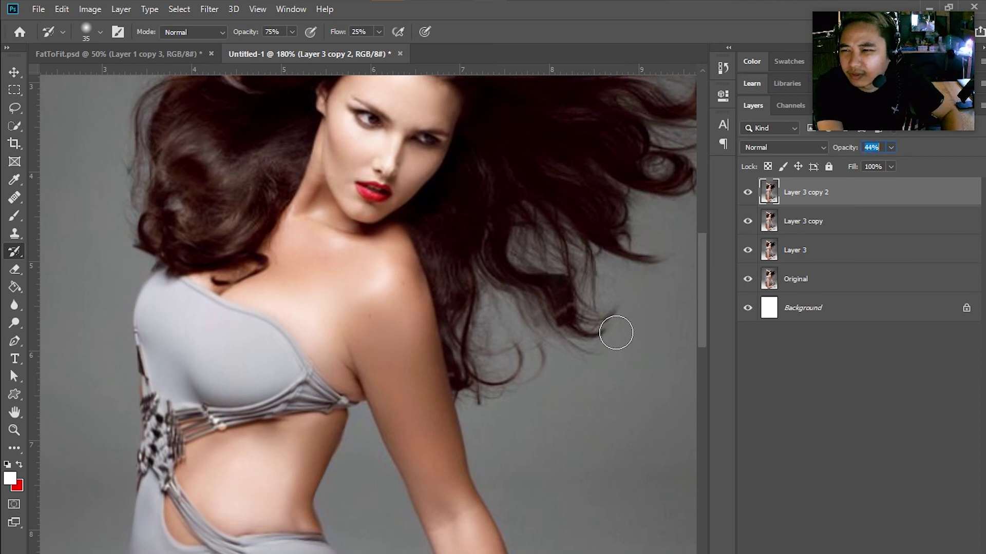
pyautogui.press('Up')
pyautogui.press('Up')
pyautogui.press('Up')
pyautogui.press('Up')
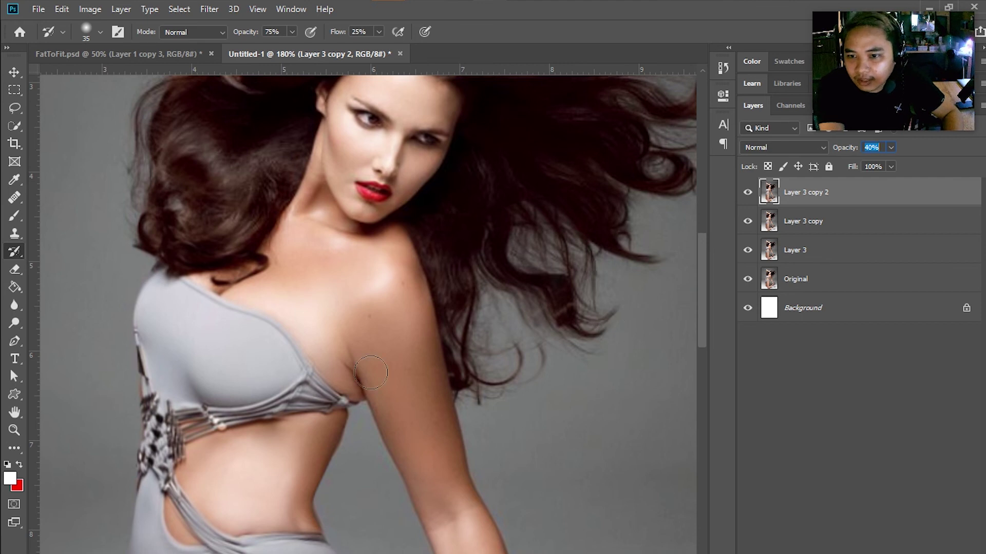
# Step: Set the opacity of Layer 3 copy 2 to 50%
pyautogui.press('Up')
pyautogui.press('Up')
pyautogui.press('Up')
pyautogui.press('Up')
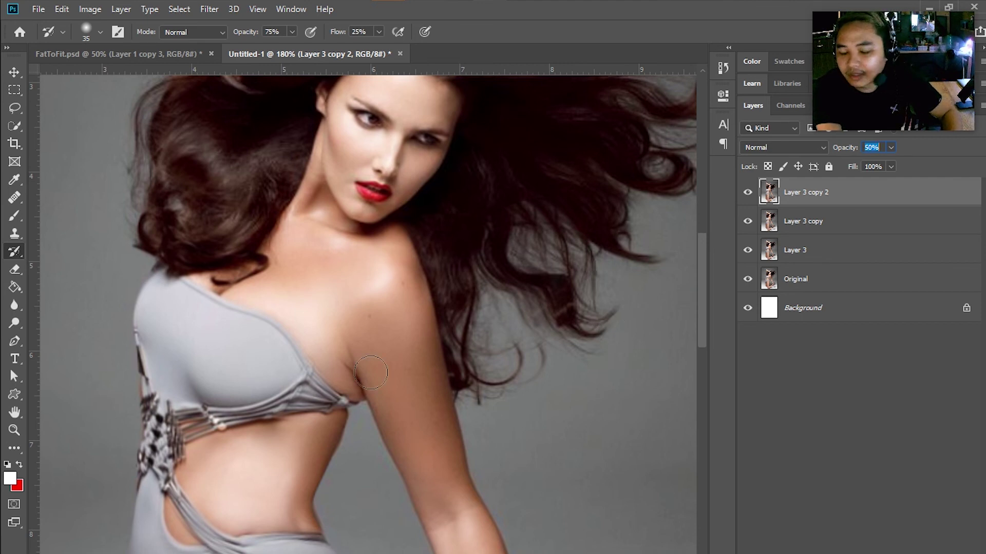
pyautogui.press('Return')
# Step: Compare the whole figure with and without the skin smoothing by repeatedly hiding and showing Layer 3 copy 2
pyautogui.hotkey('ctrl', '0')
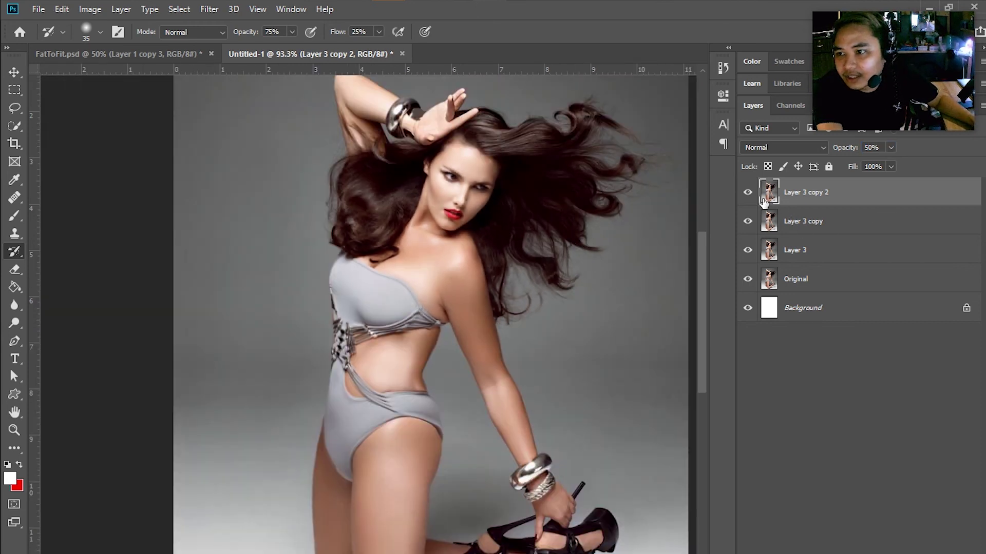
pyautogui.click(748, 192)
pyautogui.click(753, 196)
pyautogui.click(753, 196)
pyautogui.click(753, 196)
pyautogui.click(753, 196)
pyautogui.click(752, 196)
pyautogui.click(753, 196)
pyautogui.click(752, 196)
pyautogui.click(752, 198)
pyautogui.click(752, 198)
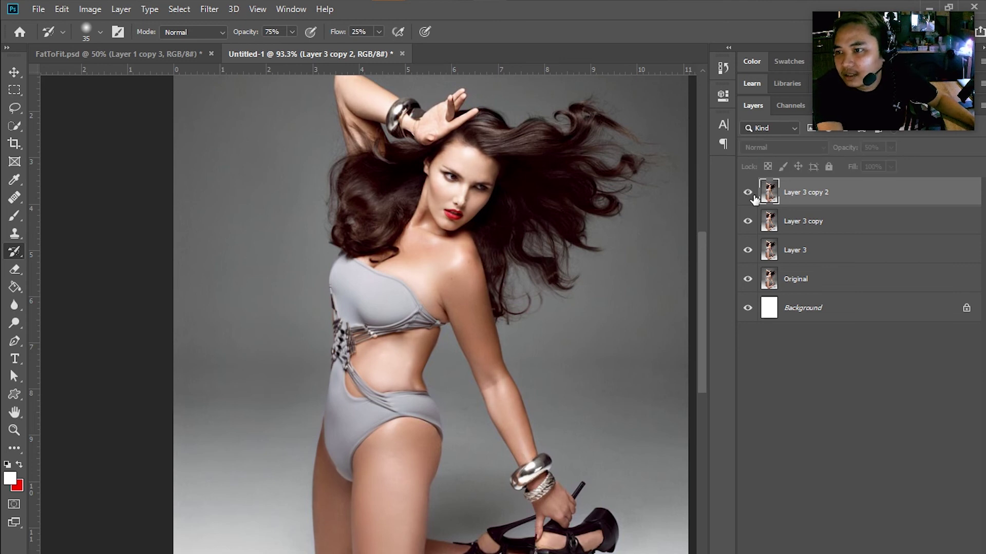
# Step: Merge Layer 3 copy 2 with Layer 3 copy and rename the merged layer "Slimmed and Smoothened"
pyautogui.keyDown('shift'); pyautogui.click(826, 220); pyautogui.keyUp('shift')
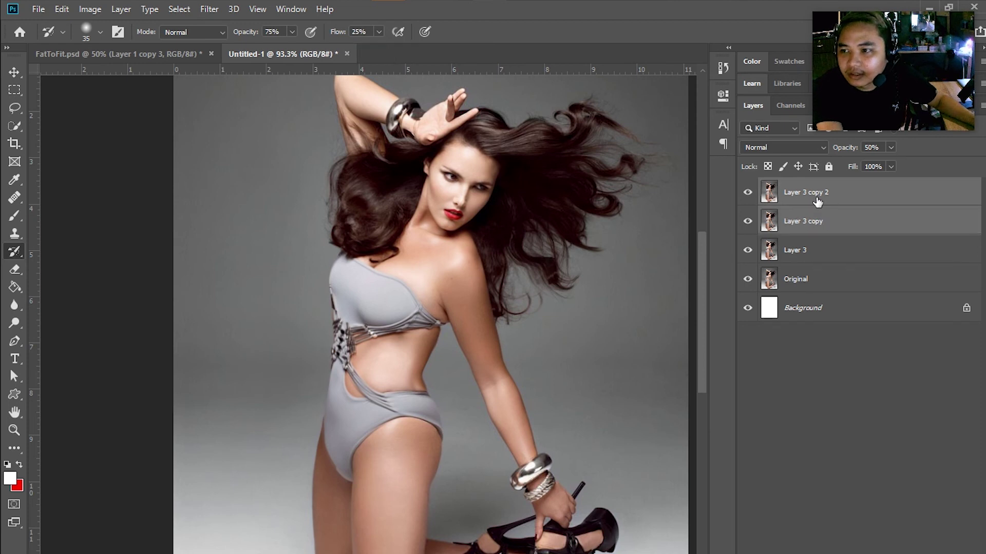
pyautogui.hotkey('ctrl', 'e')
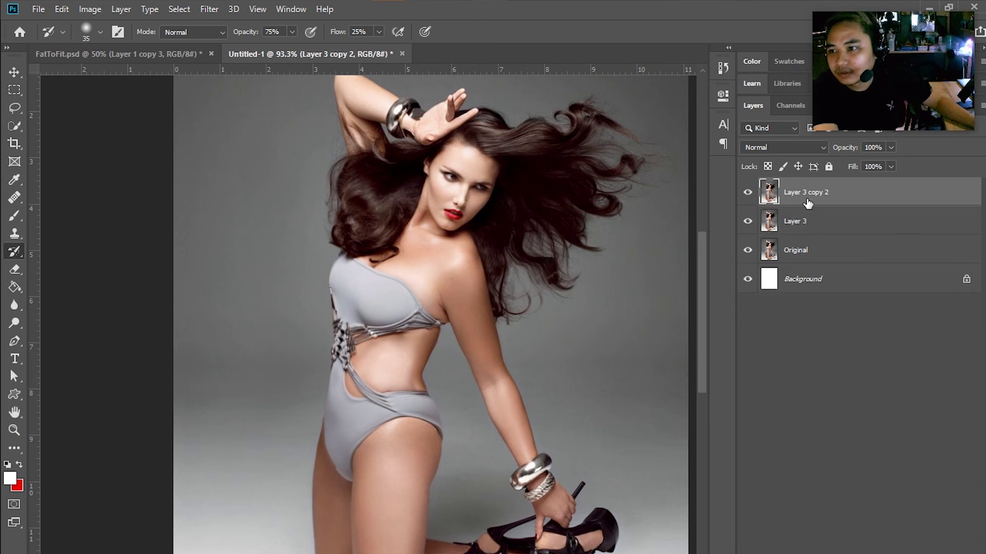
pyautogui.doubleClick(809, 198)
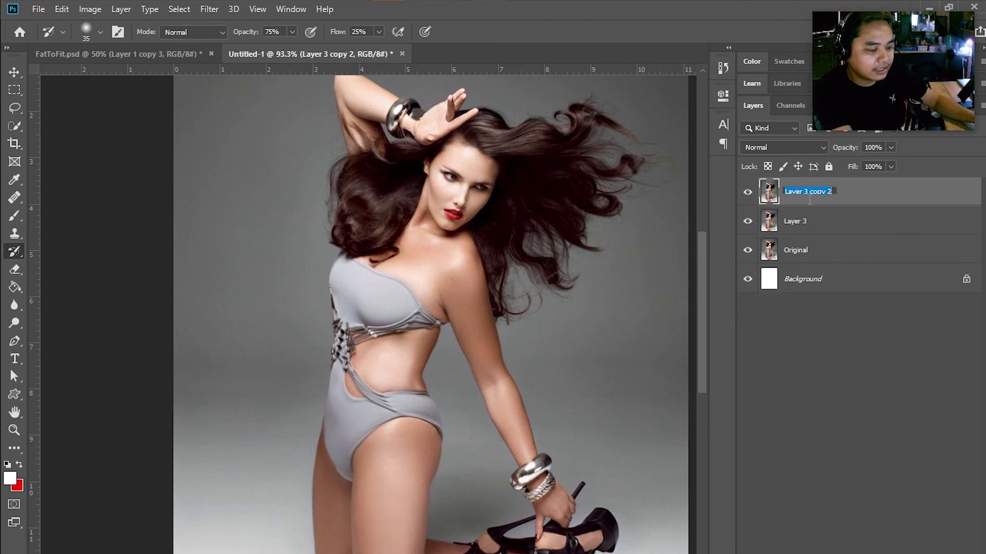
pyautogui.write('Slimmed and Smolthe')
pyautogui.press('Return')
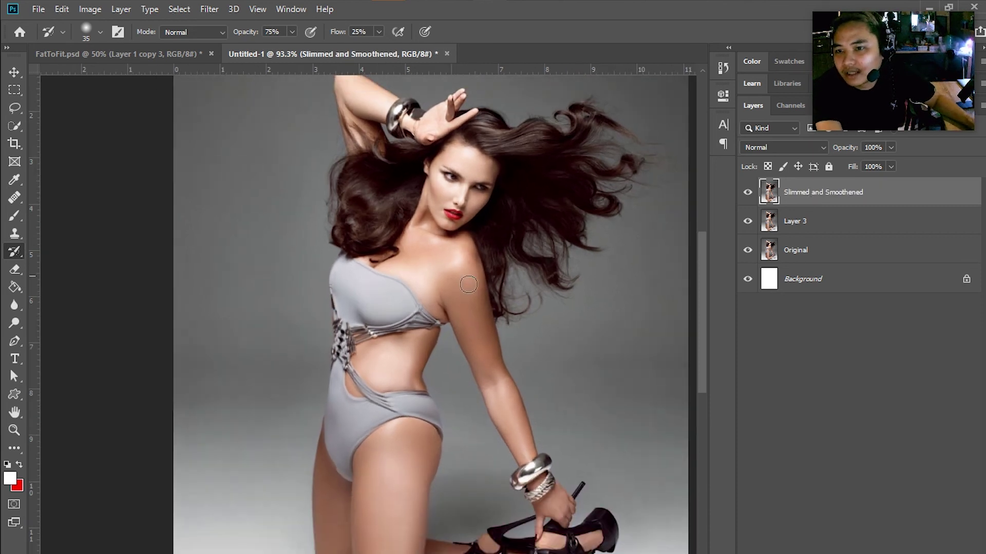
# Step: Apply a Brightness/Contrast adjustment to the Slimmed and Smoothened layer with brightness -21 and contrast -19
pyautogui.moveTo(479, 282); pyautogui.dragTo(458, 280)
pyautogui.scroll(-2, 458, 280)
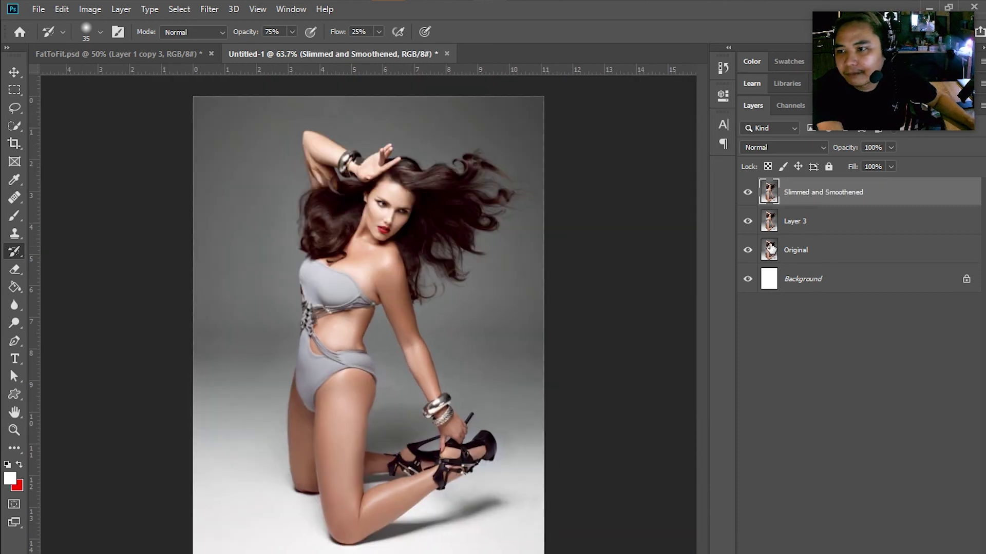
pyautogui.scroll(1, 379, 310)
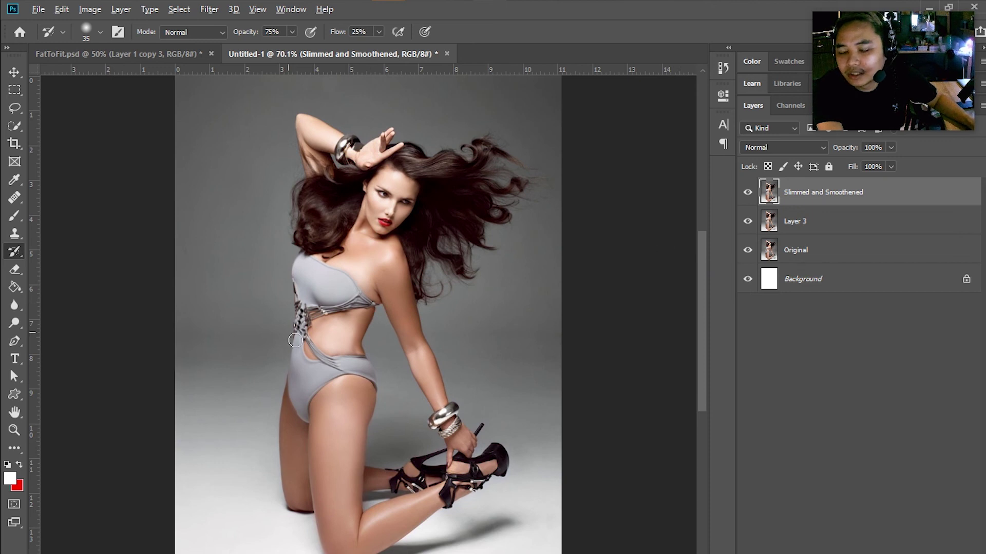
pyautogui.scroll(1, 293, 334)
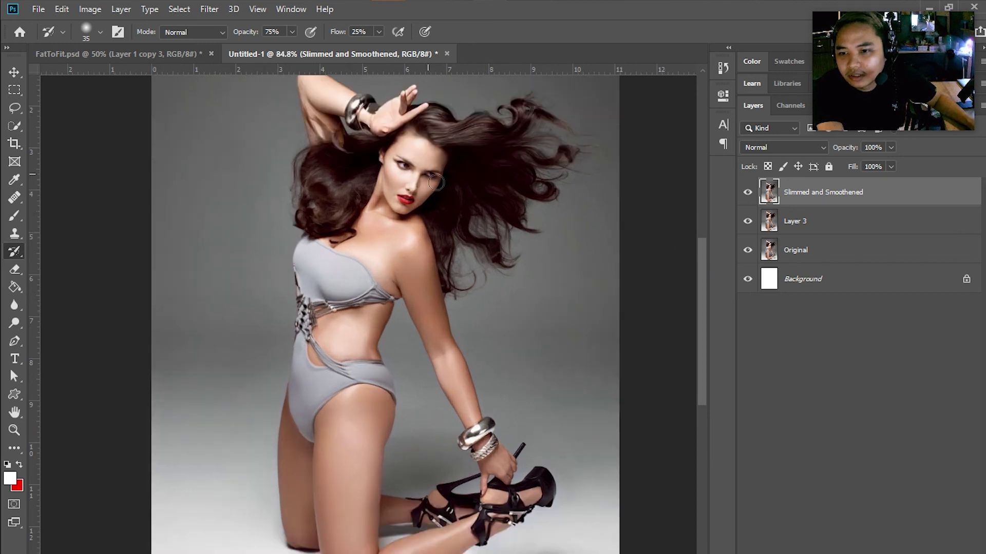
pyautogui.click(82, 8)
pyautogui.moveTo(97, 25)
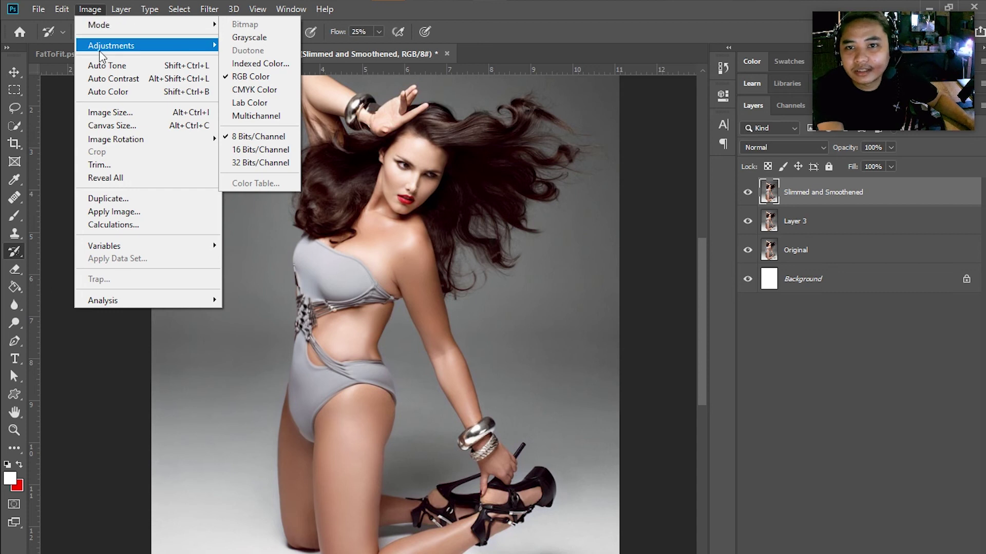
pyautogui.press('alt')
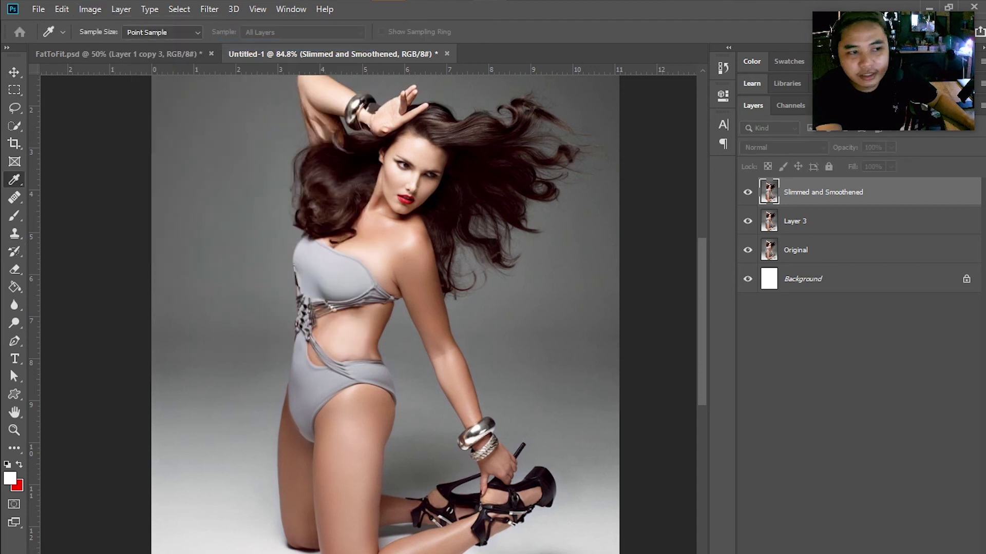
pyautogui.moveTo(0, 255); pyautogui.dragTo(627, 266)
pyautogui.click(623, 222)
pyautogui.moveTo(623, 224)
pyautogui.mouseDown()
pyautogui.moveTo(635, 222)
pyautogui.moveTo(614, 235)
pyautogui.mouseUp()
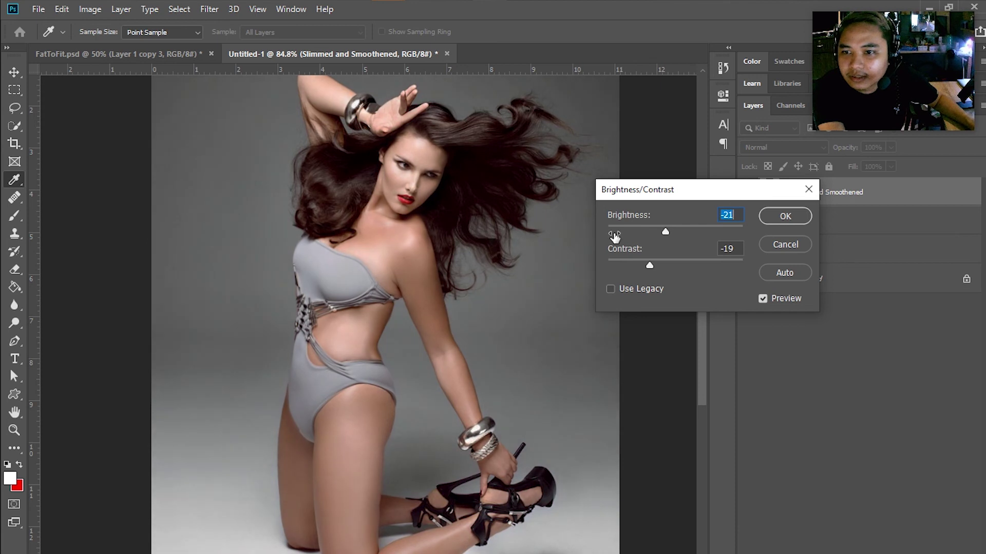
pyautogui.click(800, 219)
# Step: Apply a Levels adjustment to the Slimmed and Smoothened layer with the midtone input level at 0.97
pyautogui.click(92, 8)
pyautogui.moveTo(107, 48)
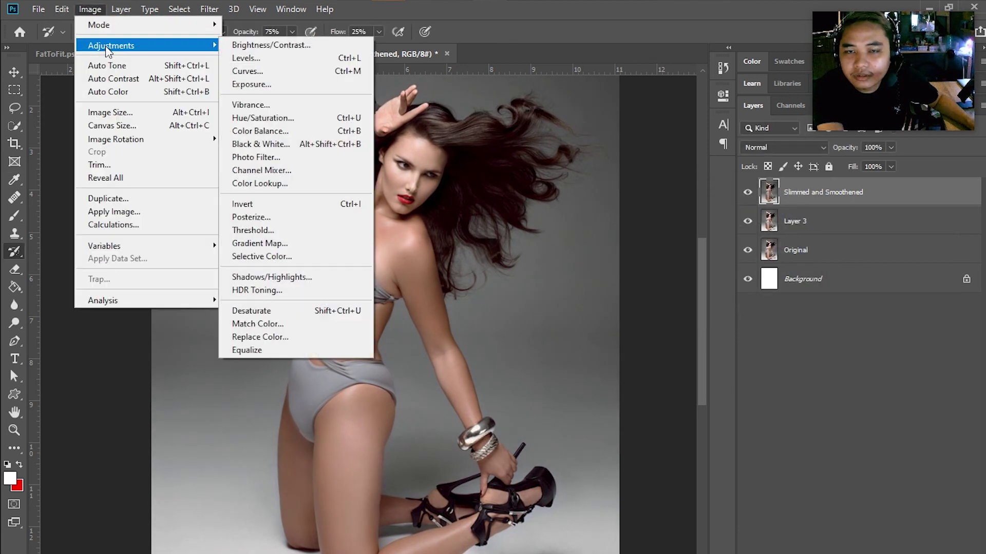
pyautogui.click(191, 48)
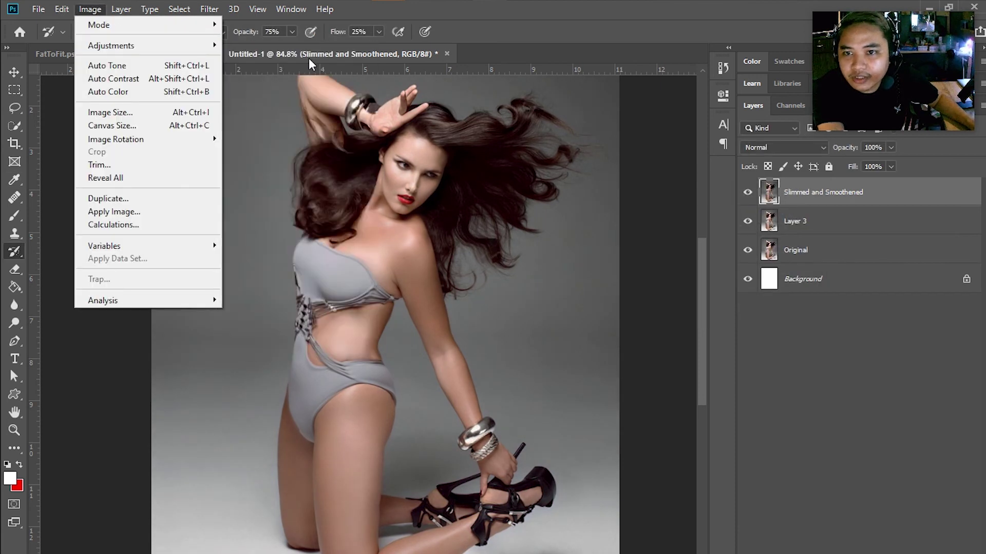
pyautogui.click(161, 47)
pyautogui.click(298, 59)
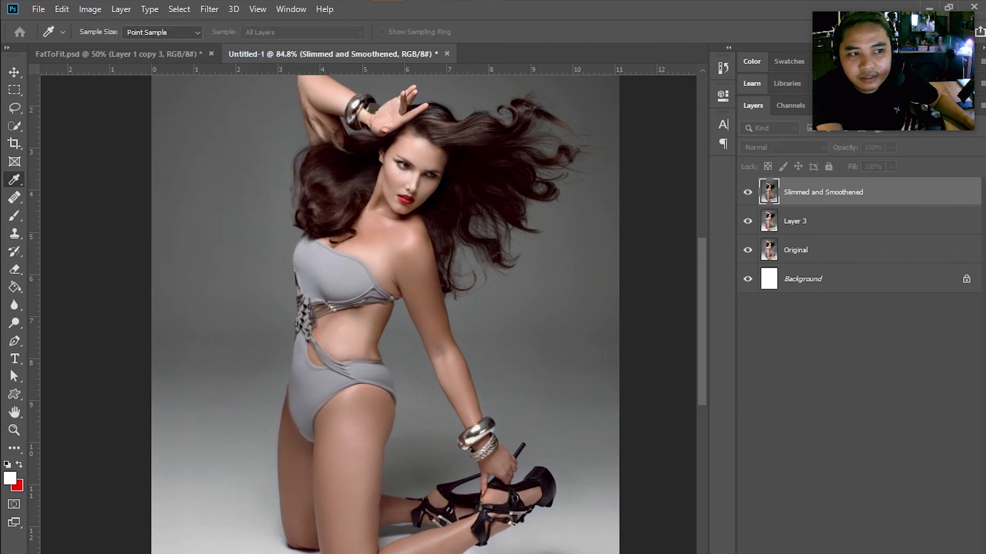
pyautogui.moveTo(581, 267); pyautogui.dragTo(578, 275)
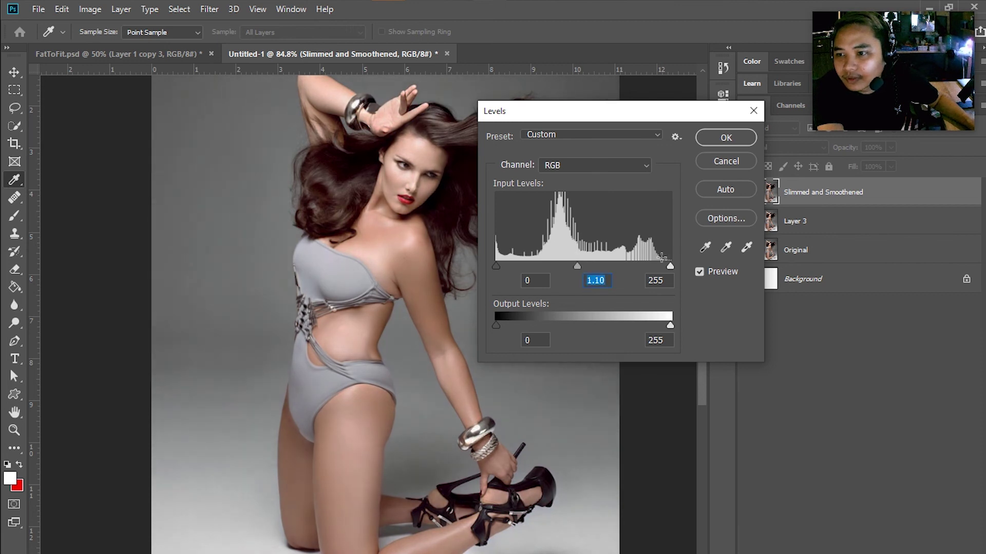
pyautogui.click(673, 282)
pyautogui.moveTo(500, 265)
pyautogui.mouseDown()
pyautogui.moveTo(510, 269)
pyautogui.moveTo(491, 272)
pyautogui.mouseUp()
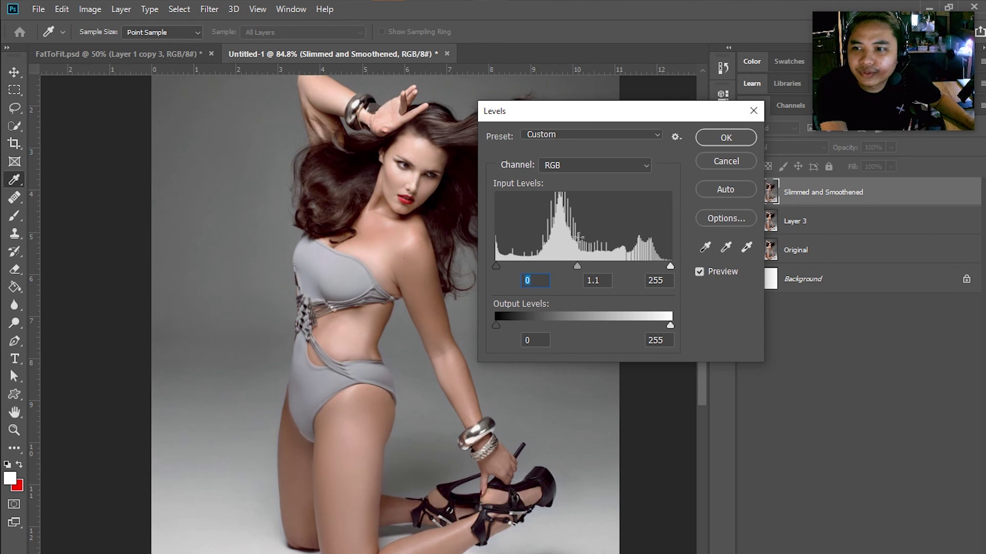
pyautogui.moveTo(576, 265); pyautogui.dragTo(586, 267)
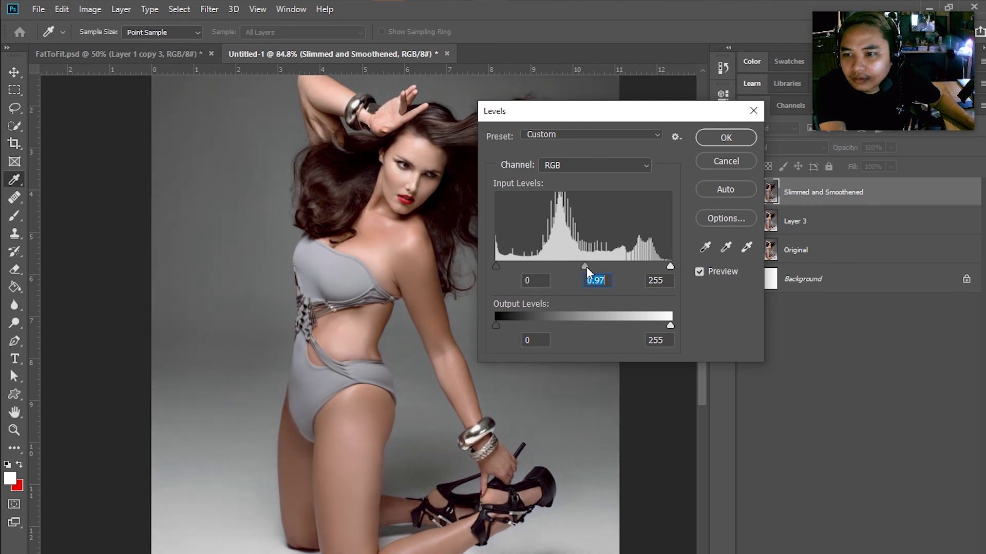
pyautogui.click(725, 138)
# Step: Apply a Vibrance adjustment to the Slimmed and Smoothened layer with vibrance +22 and saturation -14
pyautogui.click(90, 10)
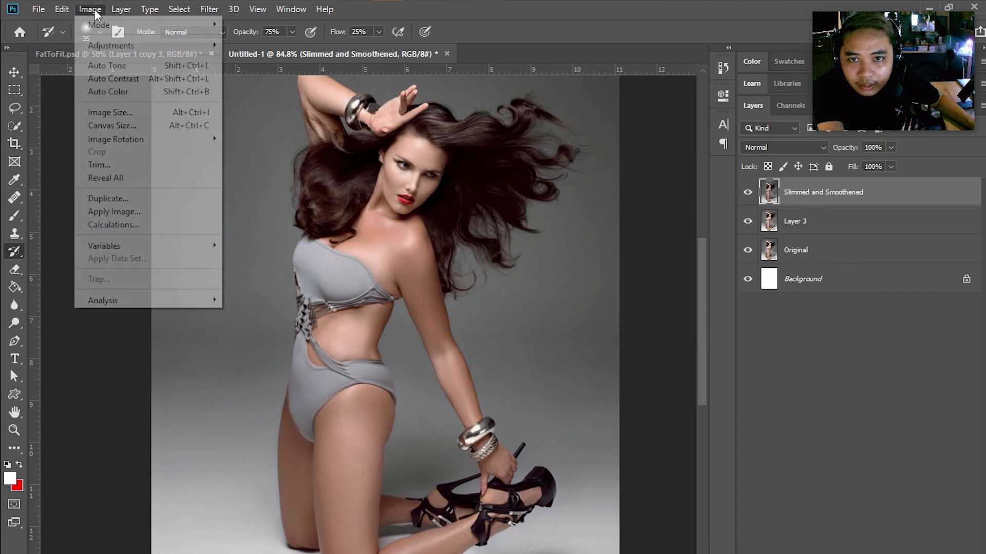
pyautogui.moveTo(169, 45)
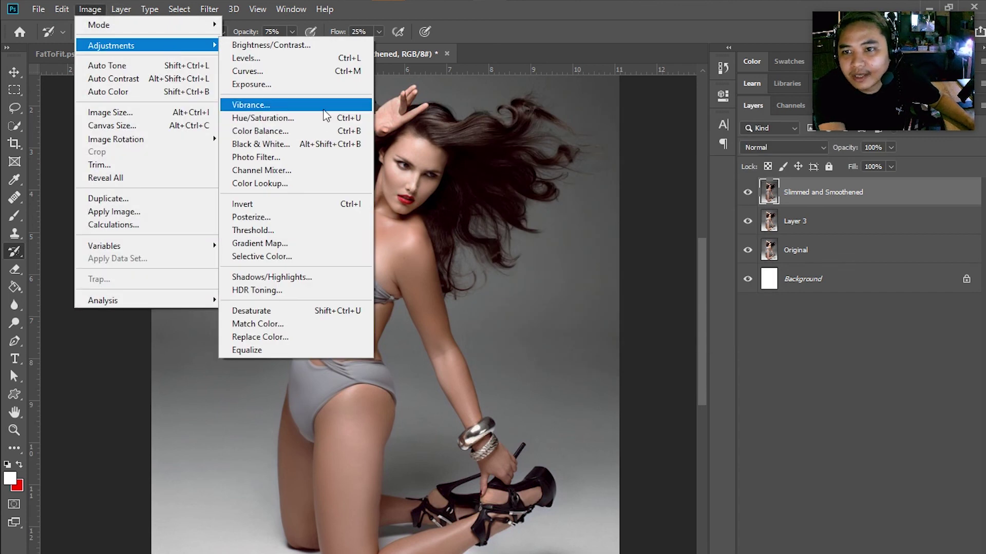
pyautogui.click(323, 110)
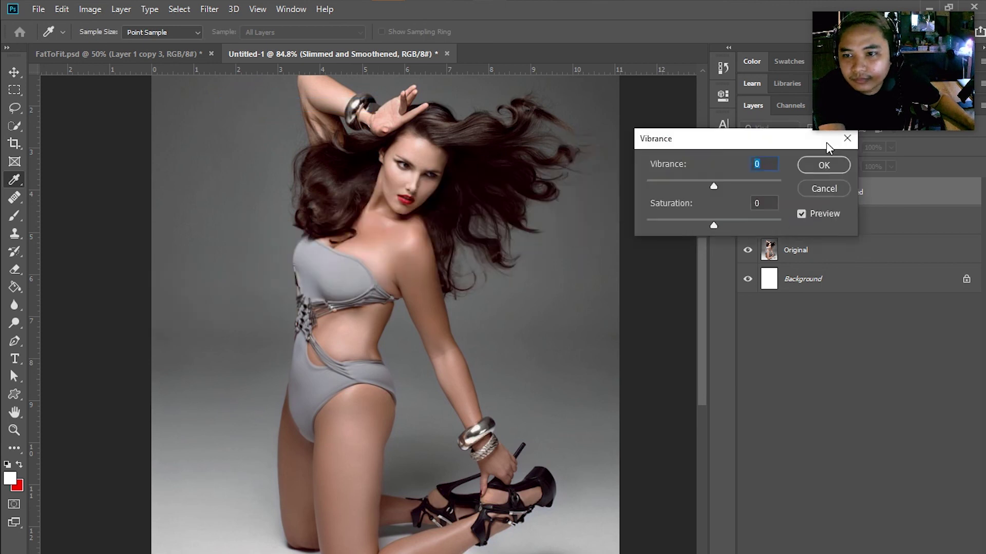
pyautogui.moveTo(830, 146); pyautogui.dragTo(736, 179)
pyautogui.moveTo(614, 263); pyautogui.dragTo(606, 263)
pyautogui.moveTo(568, 200); pyautogui.dragTo(693, 219)
pyautogui.write('19')
pyautogui.press('Up')
pyautogui.press('Up')
pyautogui.press('Up')
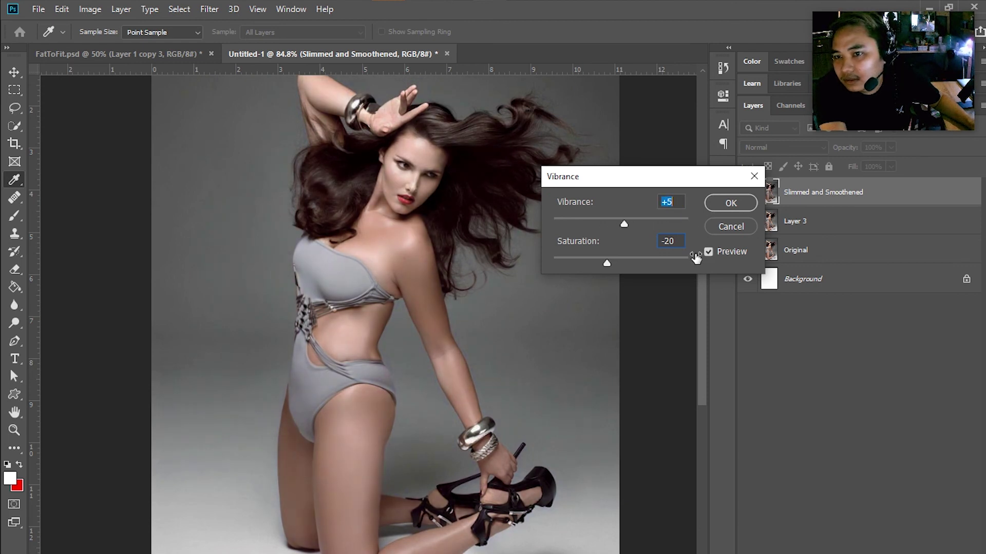
pyautogui.press('Tab')
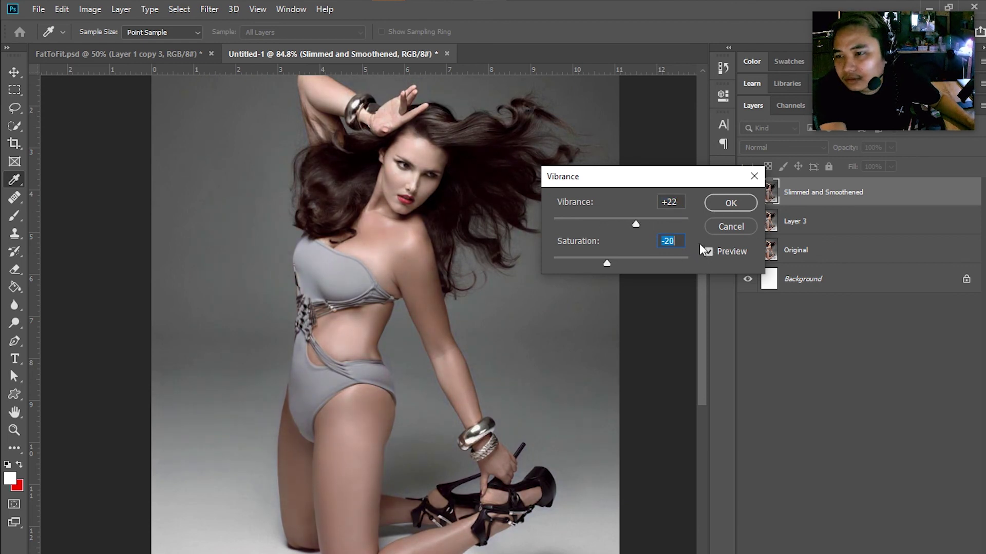
pyautogui.moveTo(607, 262); pyautogui.dragTo(611, 265)
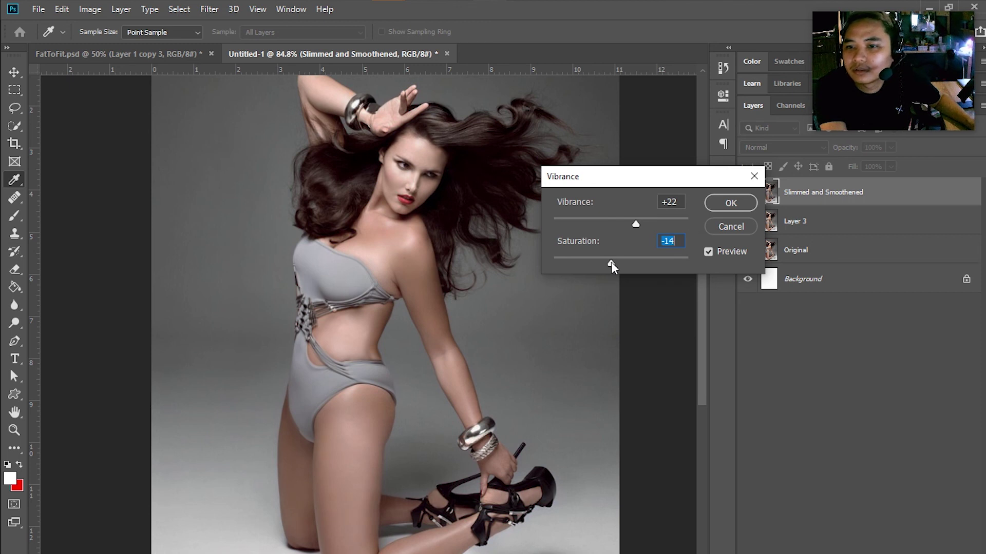
pyautogui.click(711, 202)
pyautogui.press('y')
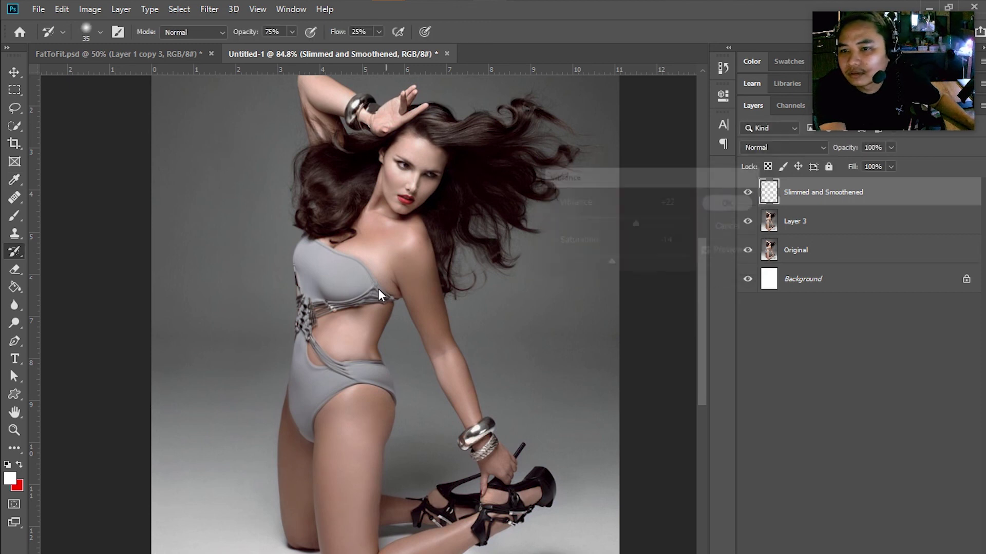
# Step: Apply a Hue/Saturation adjustment to the Slimmed and Smoothened layer with hue -2 and saturation -14
pyautogui.scroll(-1, 300, 267)
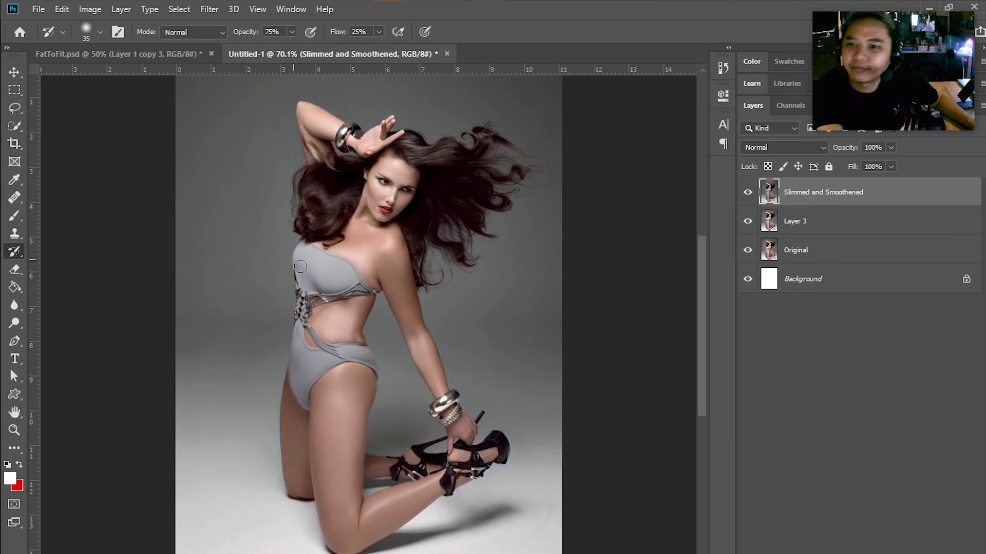
pyautogui.scroll(1, 300, 266)
pyautogui.click(90, 10)
pyautogui.moveTo(121, 46)
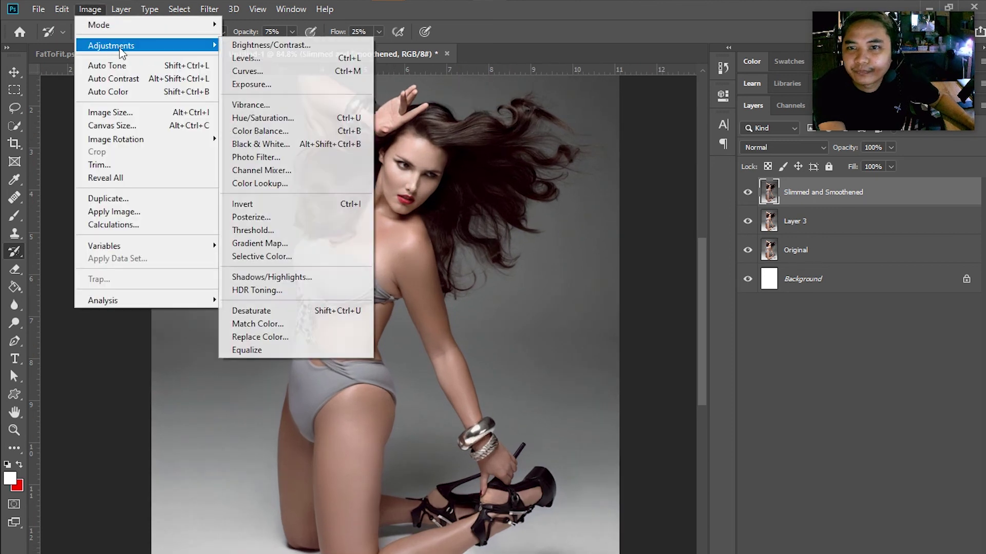
pyautogui.click(280, 118)
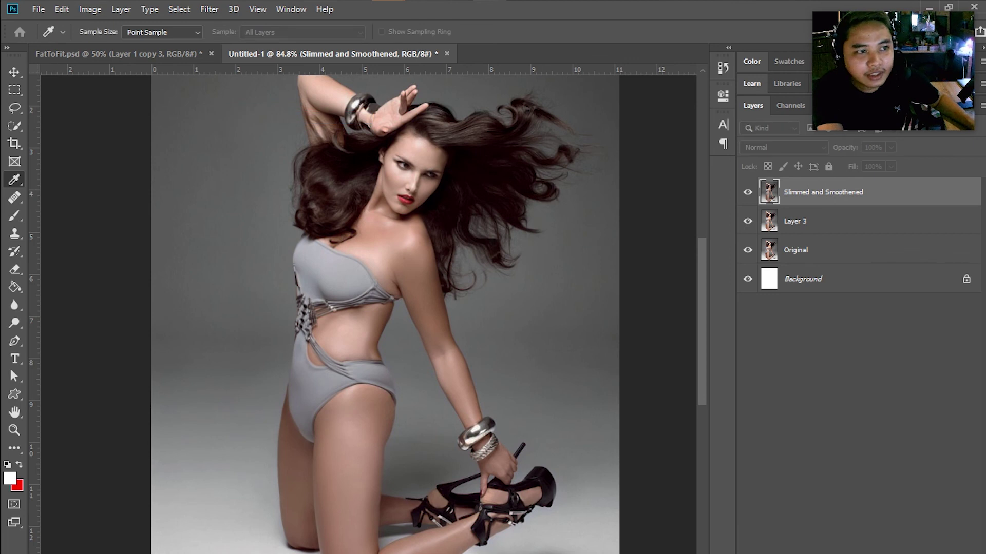
pyautogui.moveTo(103, 145); pyautogui.dragTo(699, 107)
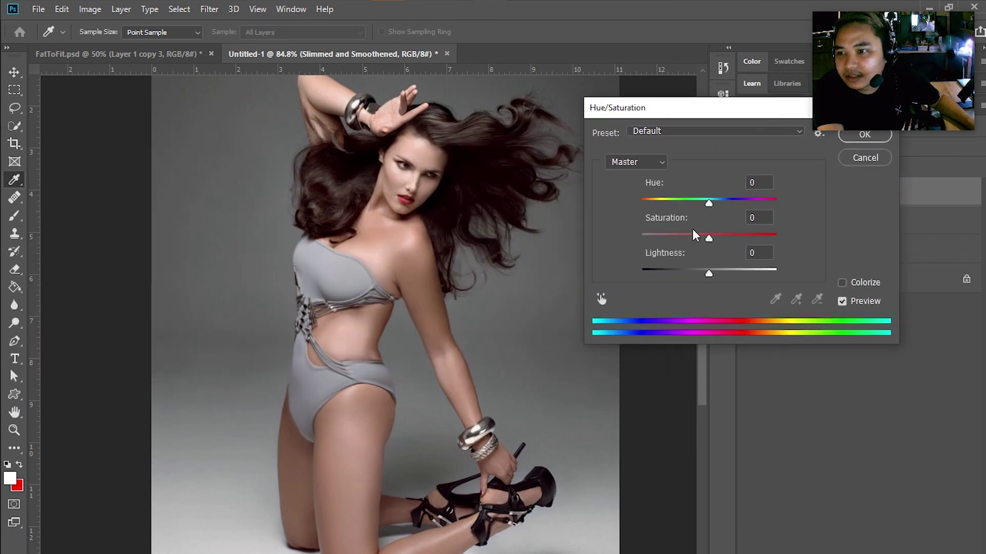
pyautogui.moveTo(709, 239); pyautogui.dragTo(700, 239)
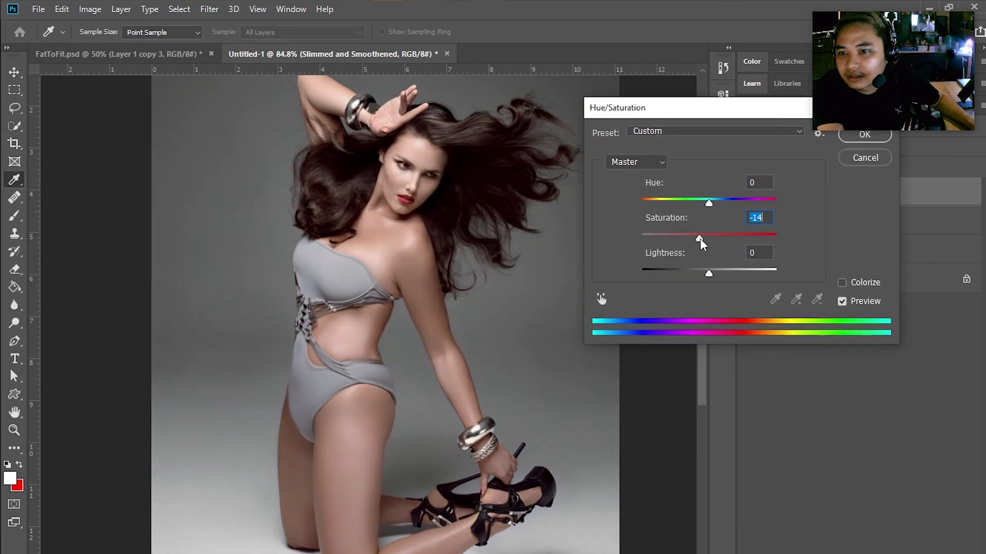
pyautogui.moveTo(708, 204); pyautogui.dragTo(710, 251)
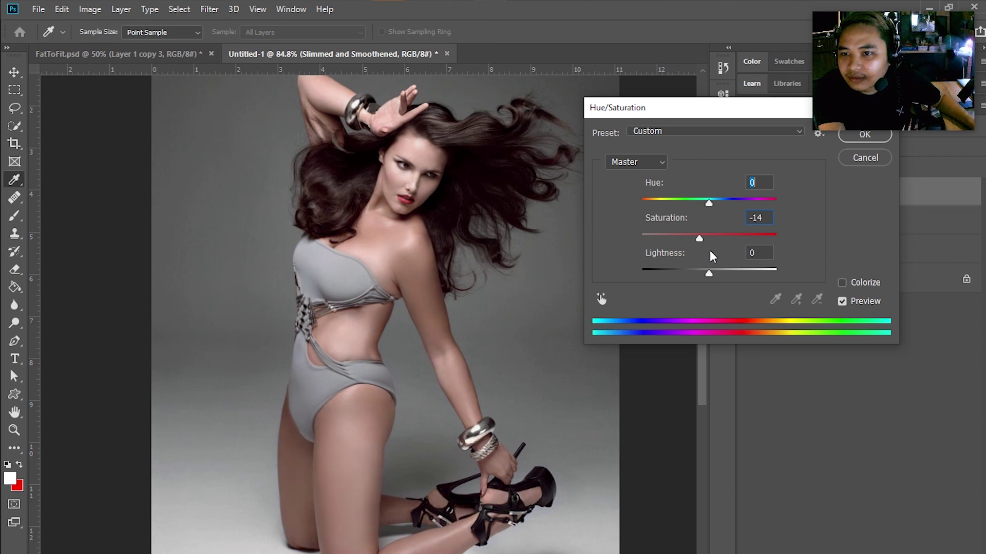
pyautogui.moveTo(709, 253); pyautogui.dragTo(710, 254)
pyautogui.moveTo(710, 201); pyautogui.dragTo(708, 200)
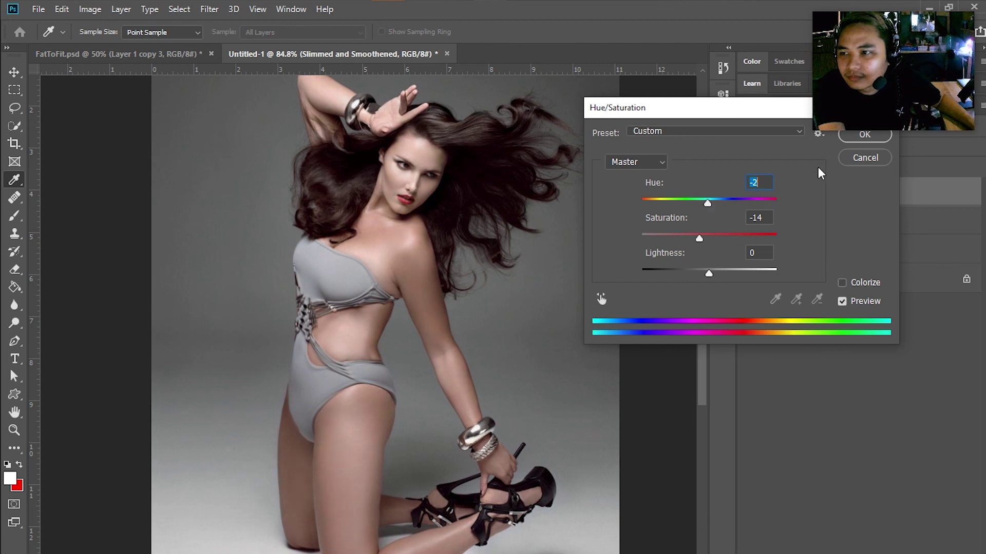
pyautogui.moveTo(720, 99); pyautogui.dragTo(673, 154)
pyautogui.click(824, 191)
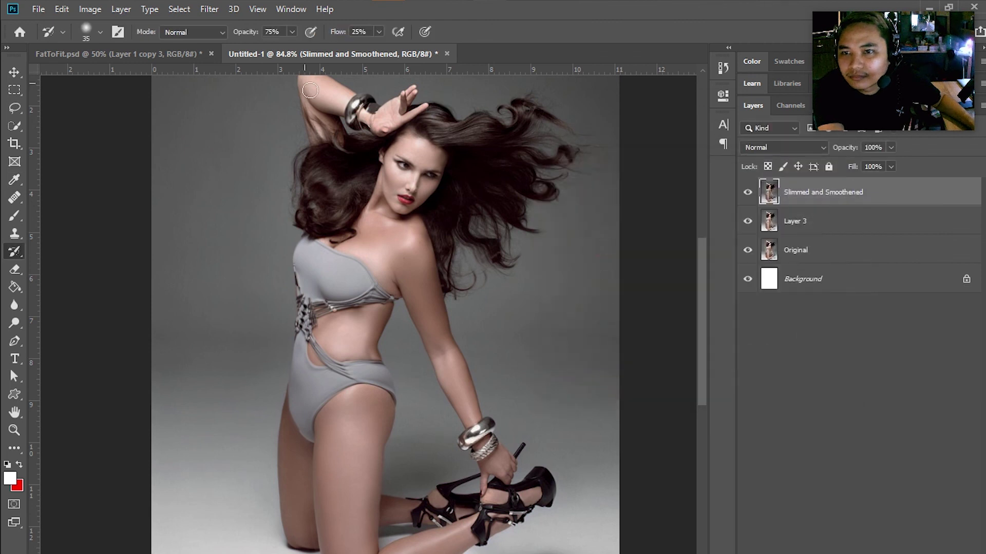
# Step: Start a Color Balance adjustment and set the highlights to +1 on Cyan–Red and -8 on Yellow–Blue
pyautogui.click(87, 10)
pyautogui.moveTo(99, 44)
pyautogui.click(288, 130)
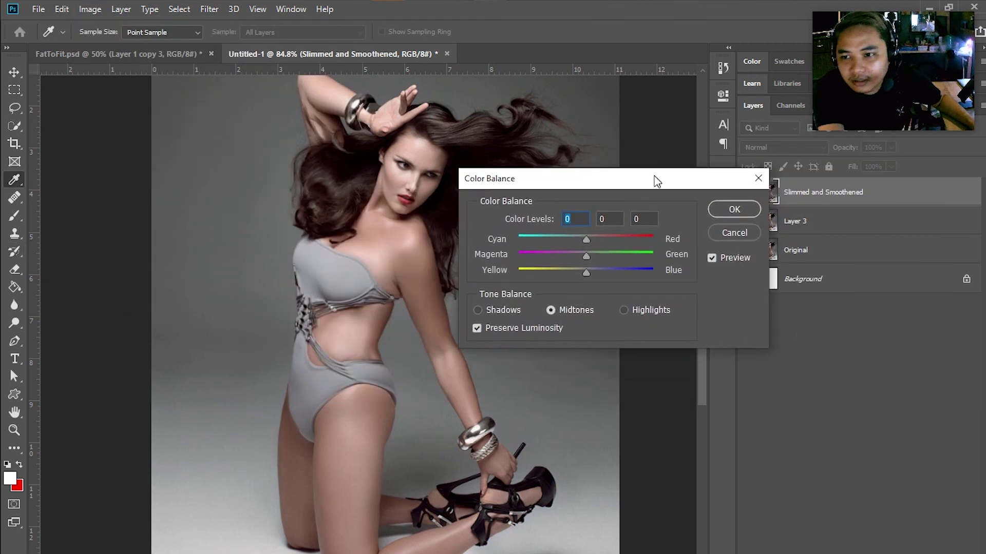
pyautogui.click(625, 309)
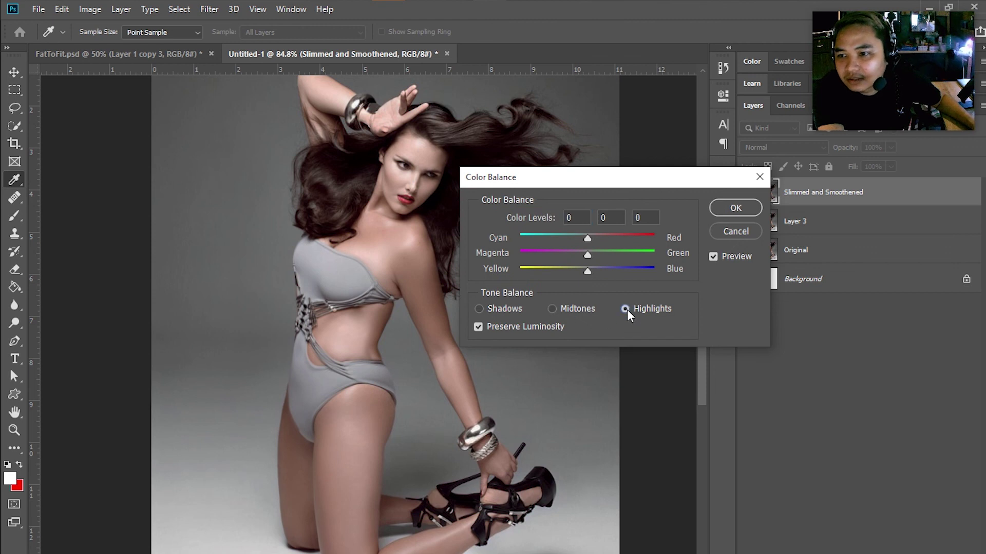
pyautogui.moveTo(586, 271); pyautogui.dragTo(582, 273)
pyautogui.moveTo(590, 239); pyautogui.dragTo(588, 242)
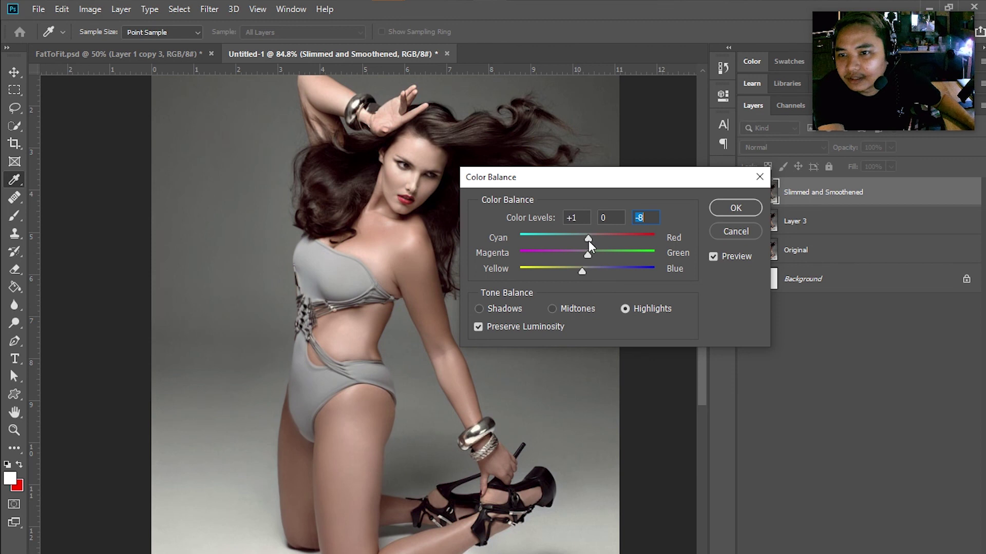
# Step: Set the Color Balance shadows to -7 on Cyan–Red and +10 on Yellow–Blue, and apply the adjustment
pyautogui.click(555, 307)
pyautogui.click(519, 308)
pyautogui.moveTo(588, 268); pyautogui.dragTo(595, 273)
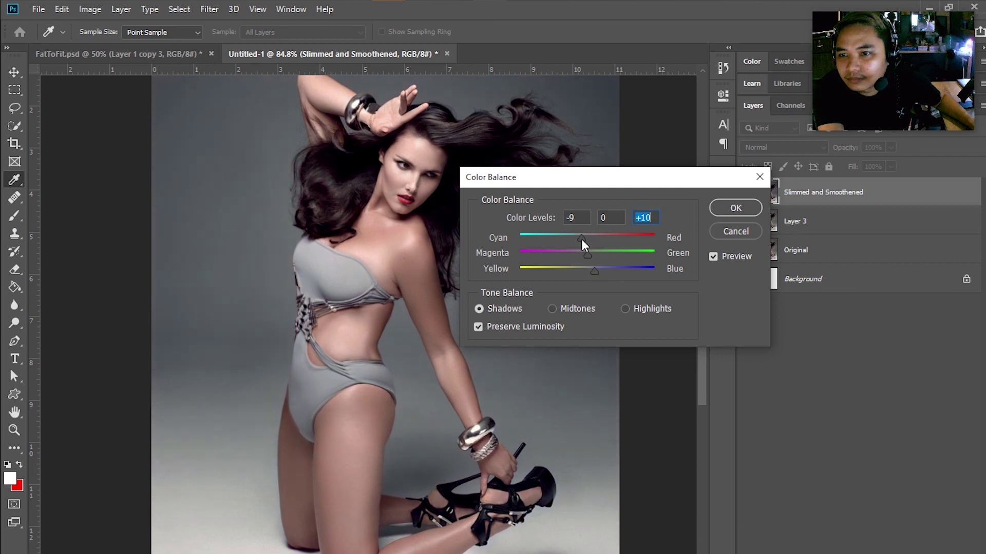
pyautogui.click(583, 239)
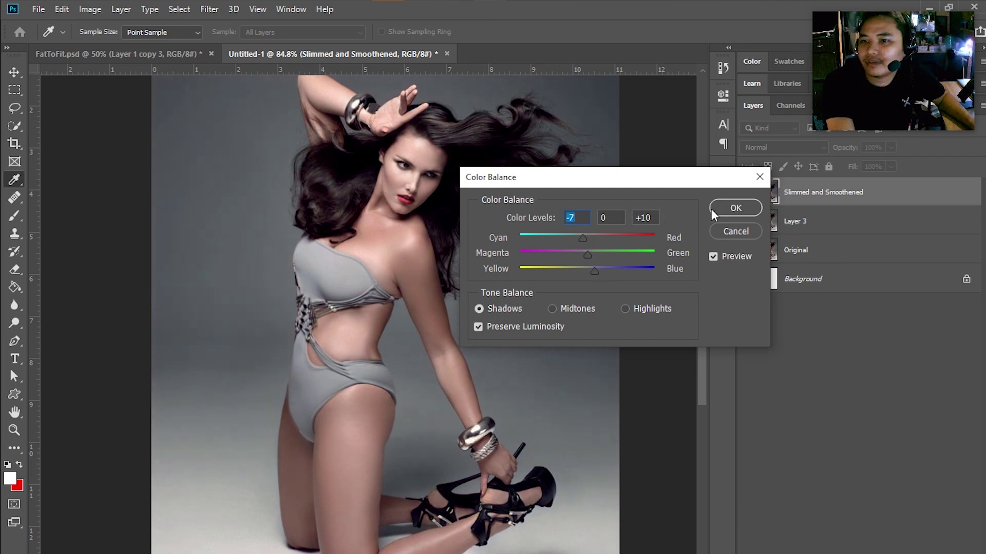
pyautogui.click(735, 208)
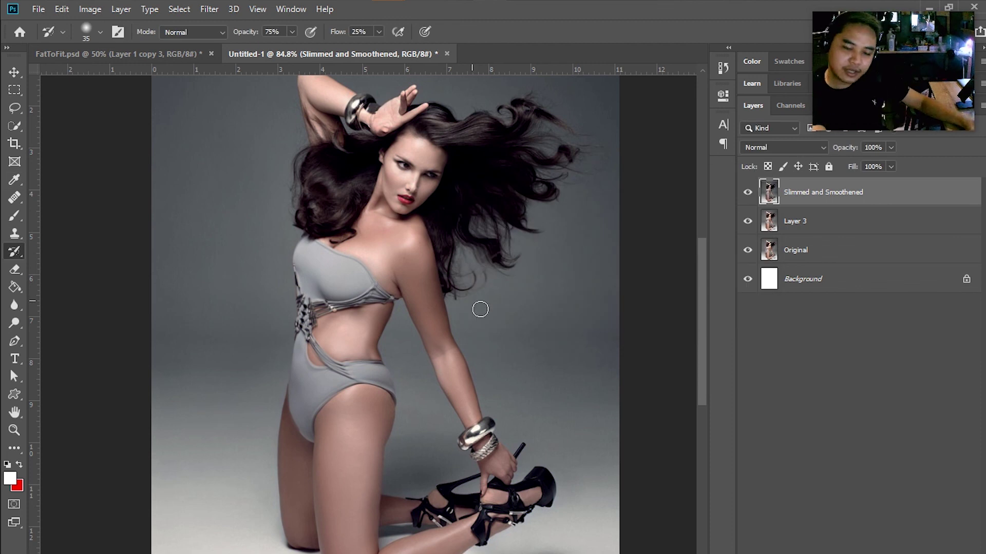
# Step: Hide Layer 3 and toggle the visibility of the Slimmed and Smoothened layer to compare the retouch with the original
pyautogui.scroll(-3, 479, 312)
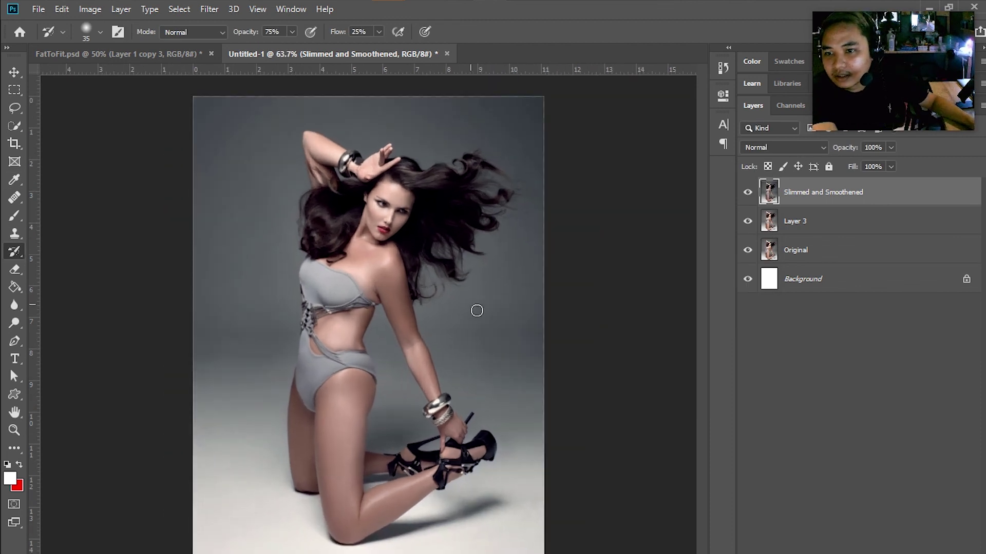
pyautogui.scroll(1, 477, 312)
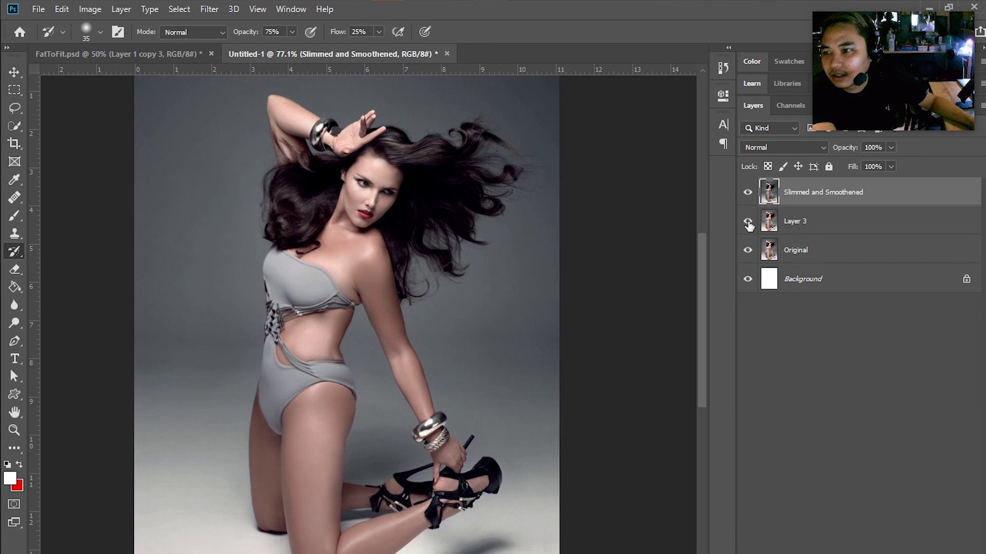
pyautogui.click(747, 221)
pyautogui.click(748, 192)
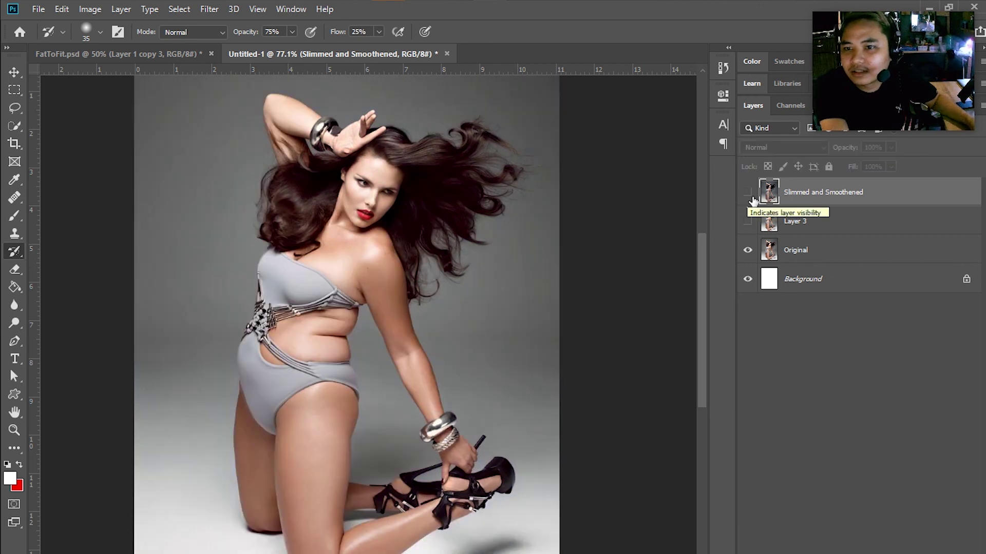
pyautogui.click(750, 198)
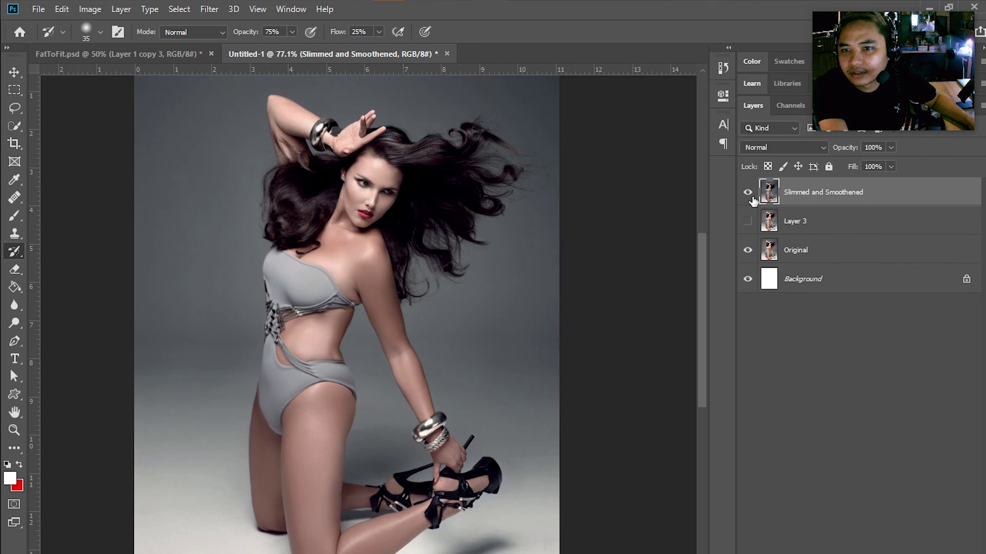
pyautogui.click(750, 198)
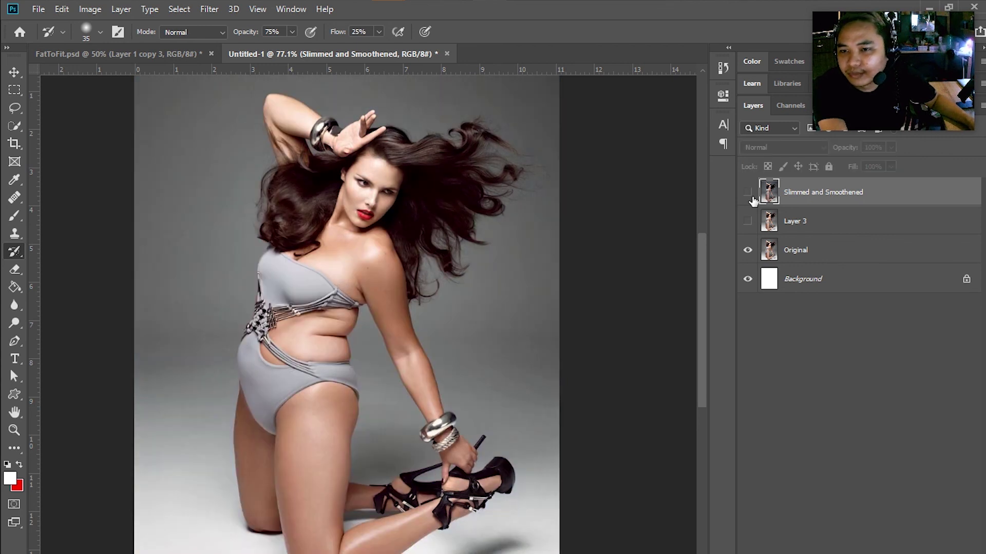
pyautogui.click(751, 198)
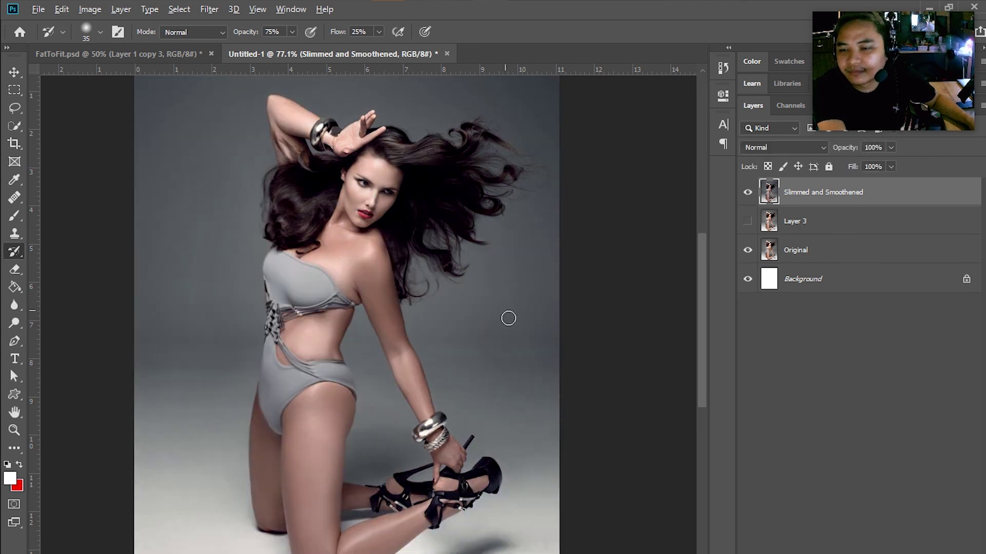
# Step: Reset the foreground and background colors to default and extend the canvas rightward to about double its width with the Crop tool
pyautogui.scroll(-2, 513, 318)
pyautogui.press('alt')
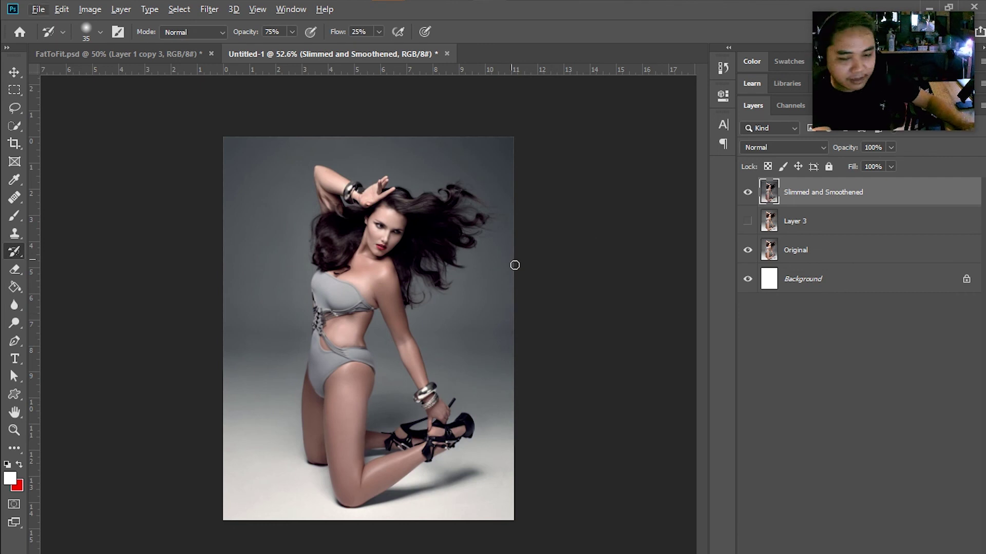
pyautogui.click(8, 465)
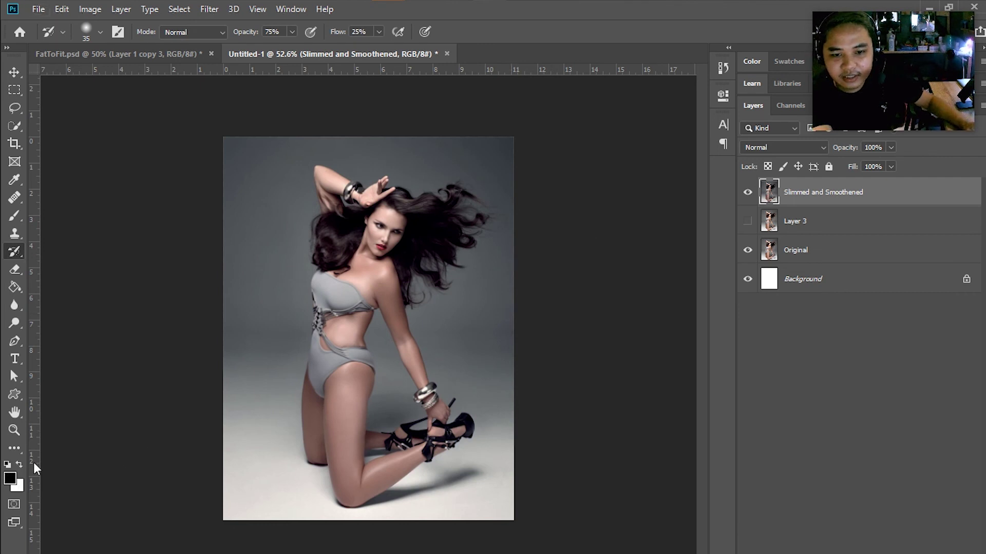
pyautogui.press('c')
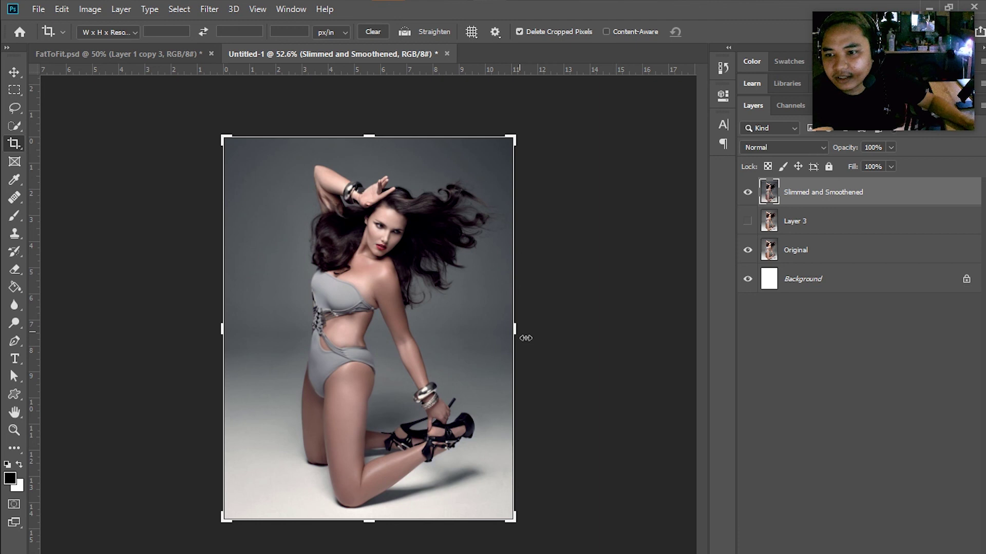
pyautogui.moveTo(526, 338); pyautogui.dragTo(658, 354)
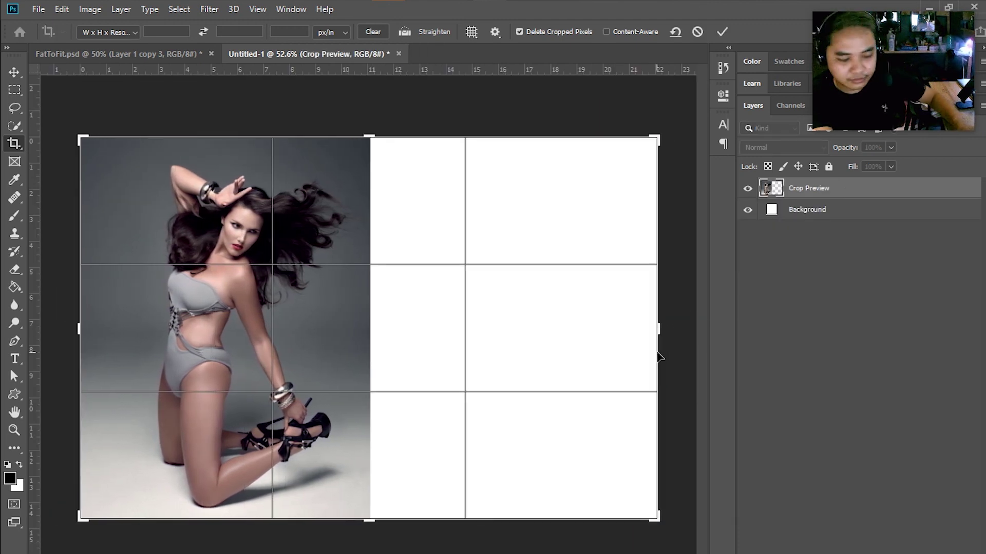
pyautogui.press('Return')
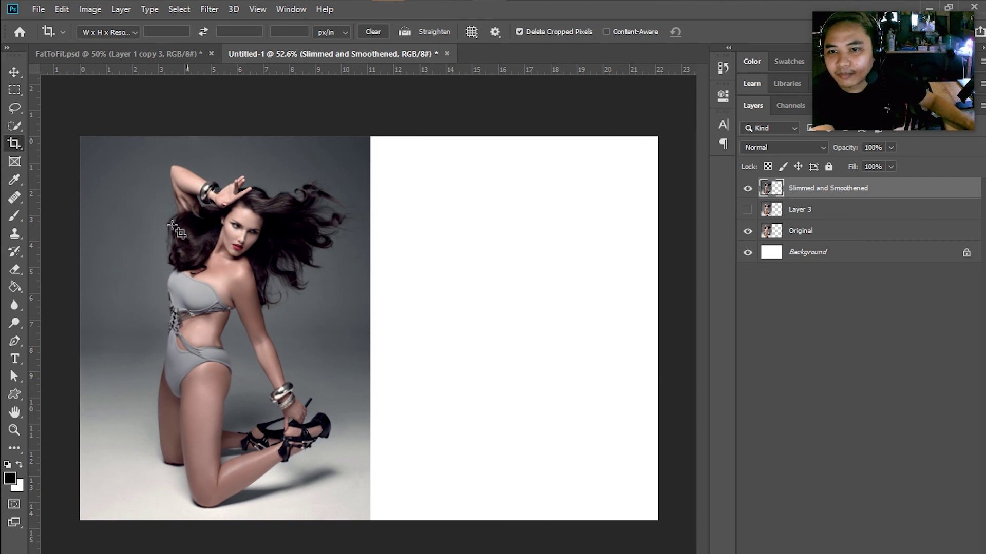
# Step: Move the Slimmed and Smoothened layer into the empty right half of the canvas, beside the original, and deselect it
pyautogui.click(10, 72)
pyautogui.moveTo(270, 390); pyautogui.dragTo(557, 389)
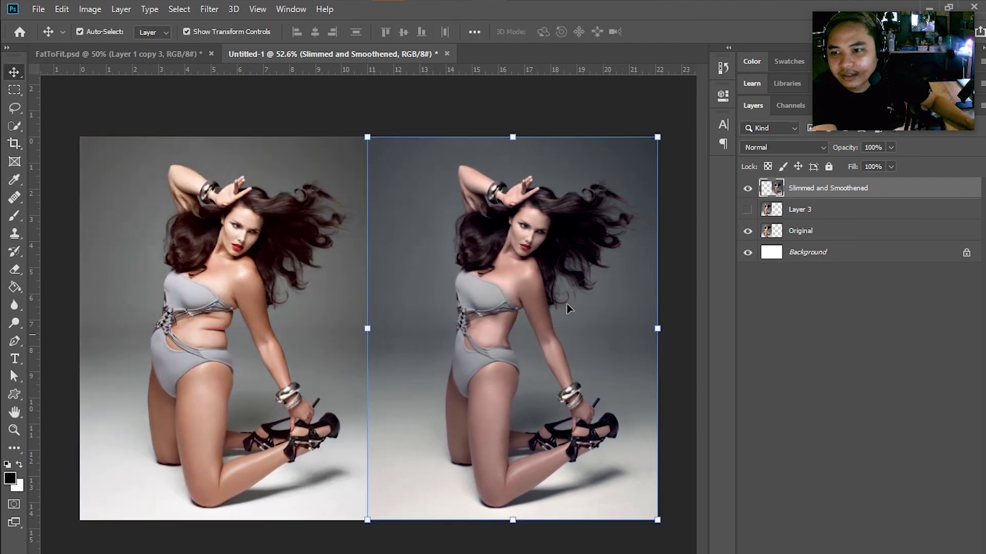
pyautogui.click(315, 110)
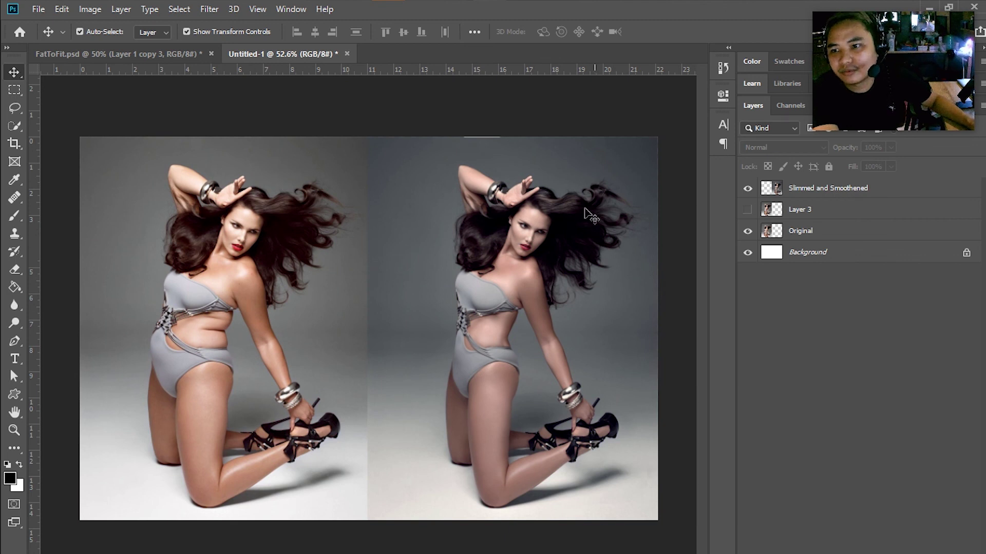